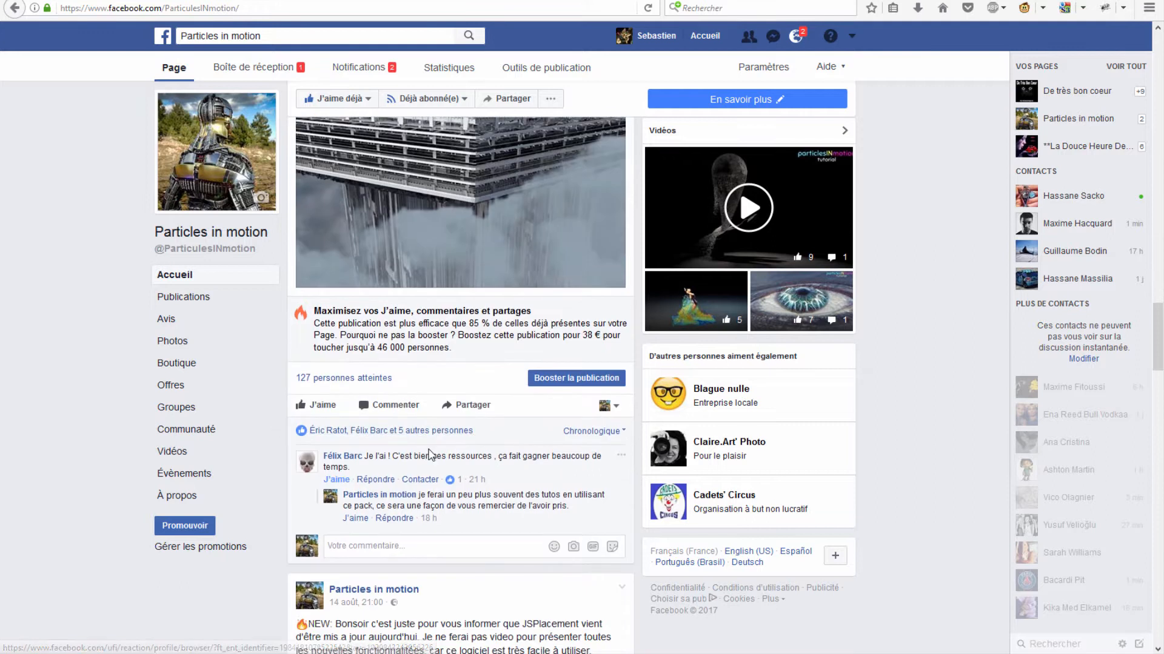
Play the particlesINmotion preview video in the 14 August tutorial post full screen, and exit full screen
{"action": "scroll", "coordinate": [429, 455], "scroll_direction": "down", "scroll_amount": 8}
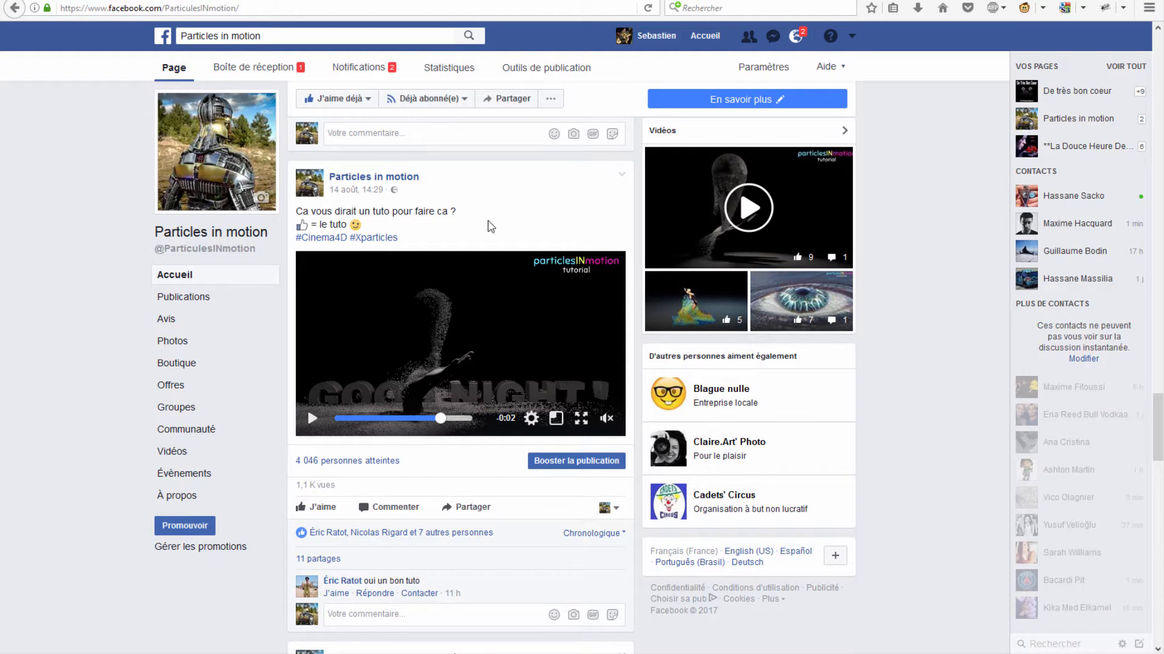
{"action": "left_click", "coordinate": [308, 411]}
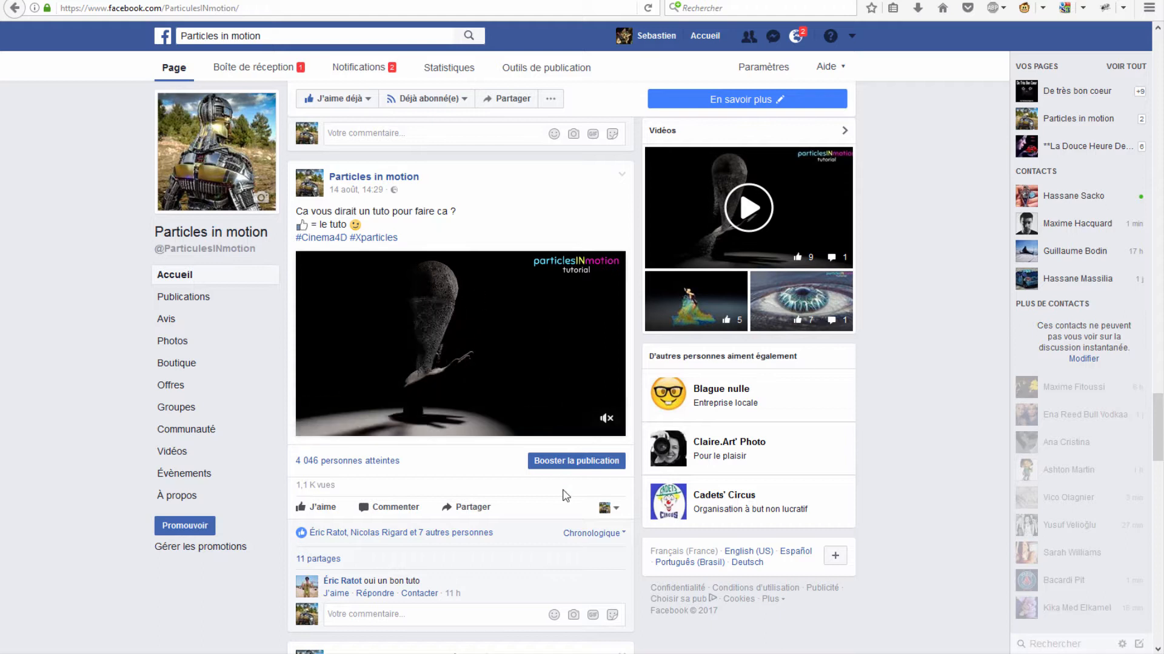
{"action": "left_click", "coordinate": [581, 420]}
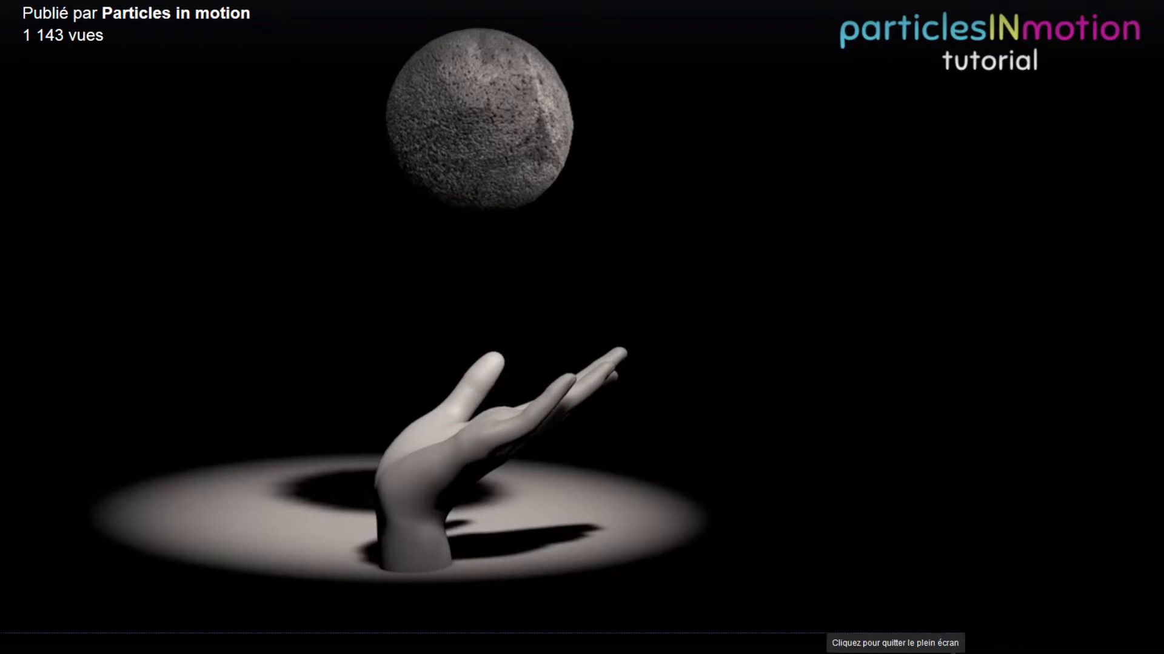
{"action": "left_click", "coordinate": [953, 642]}
Search Google Images for "moon texture"
{"action": "key", "text": "ctrl+Tab"}
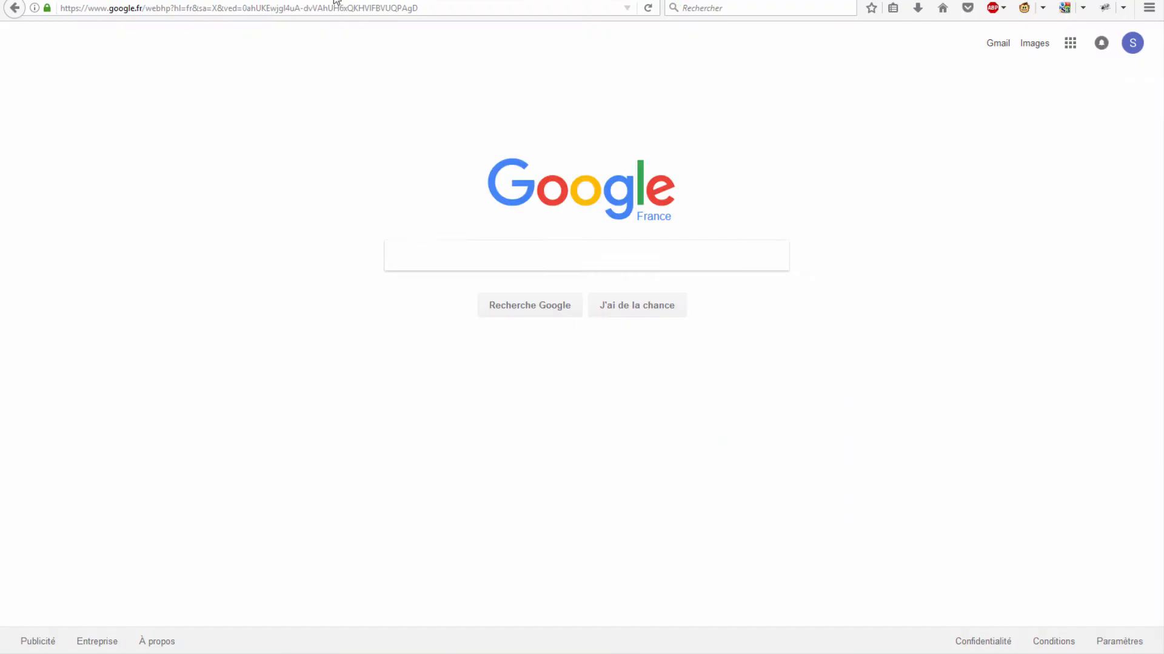
{"action": "type", "text": "mo"}
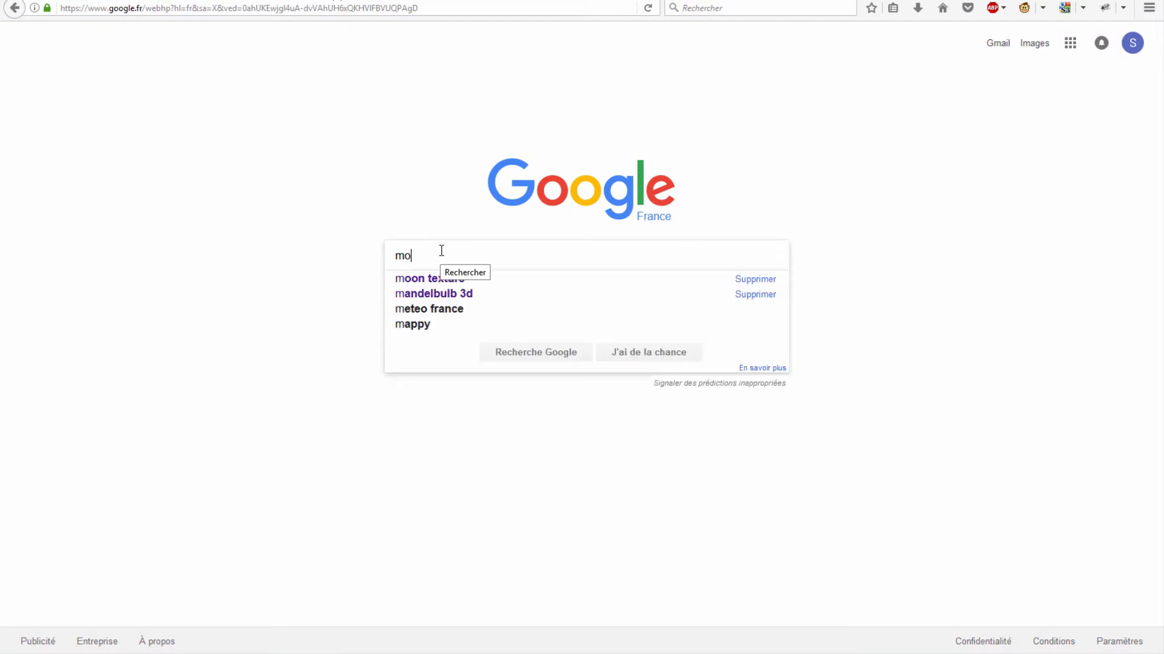
{"action": "type", "text": "on texture"}
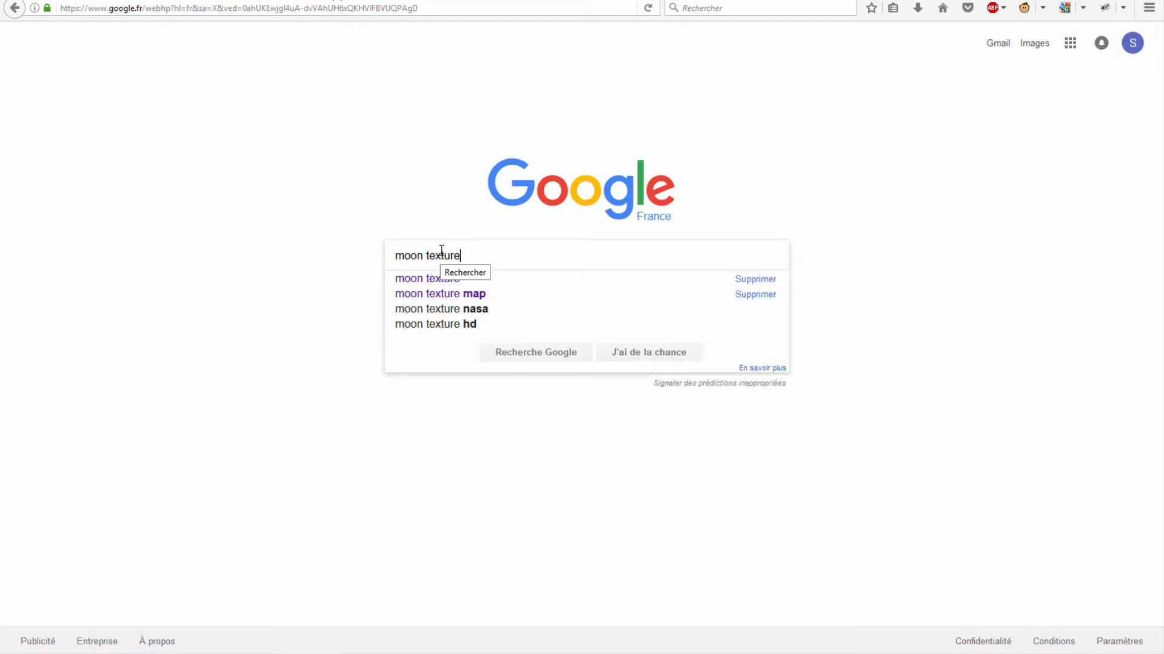
{"action": "key", "text": "Return"}
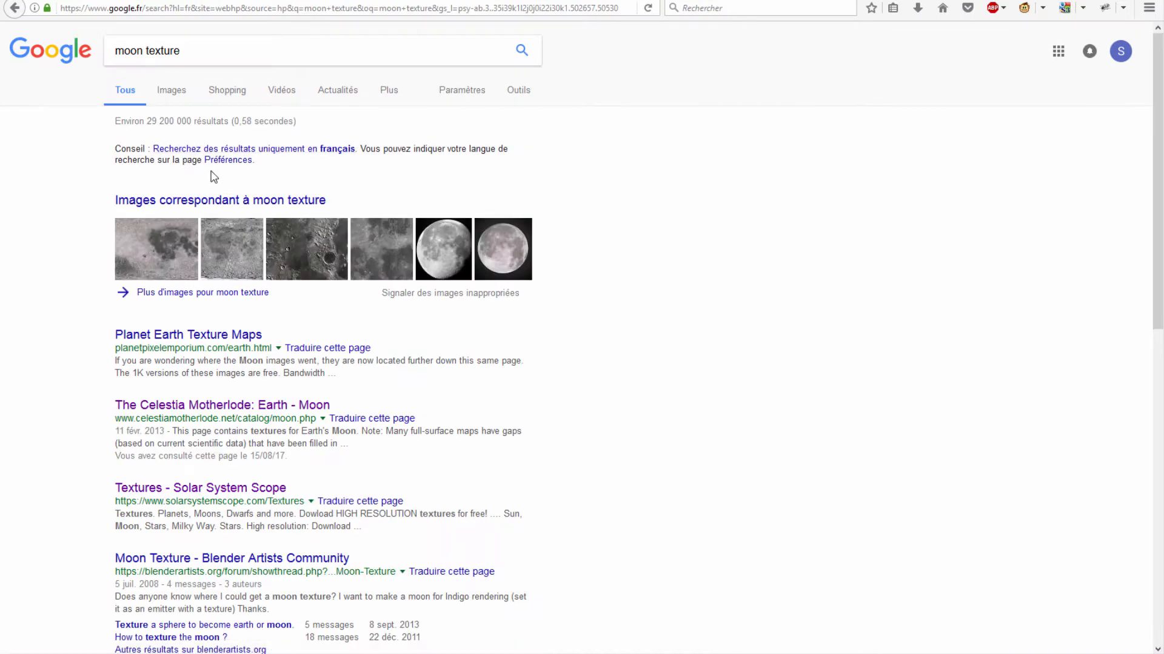
{"action": "left_click", "coordinate": [177, 95]}
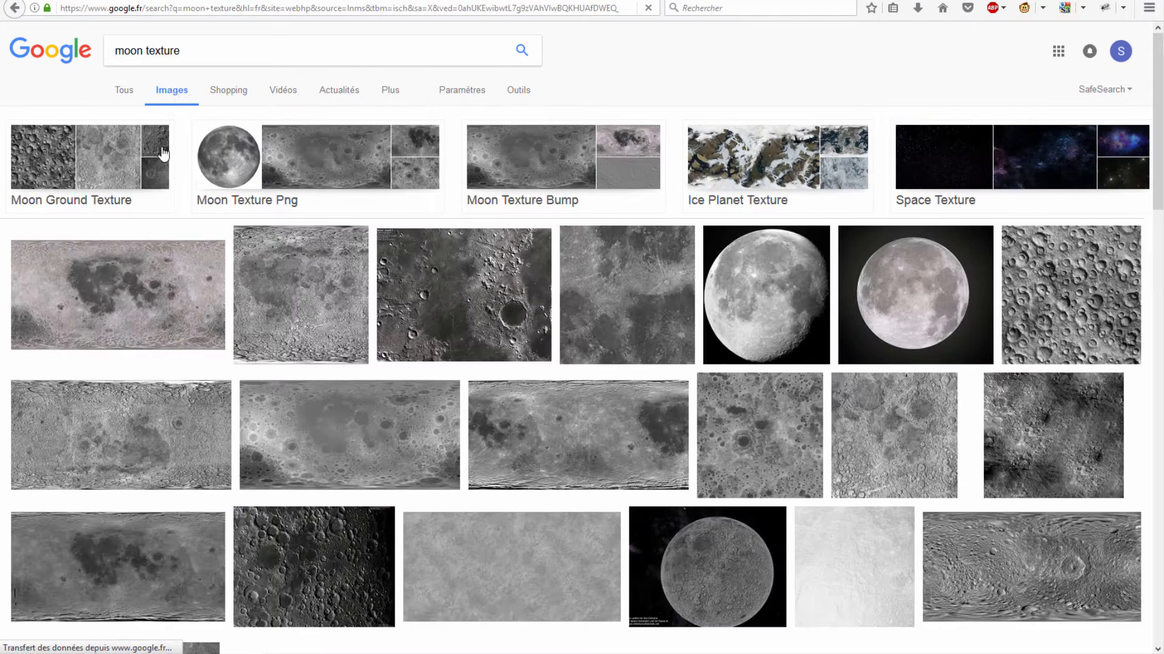
Open the Solar System Scope textures page from the first moon map result and examine its Moon and Earth texture downloads
{"action": "left_click", "coordinate": [96, 303]}
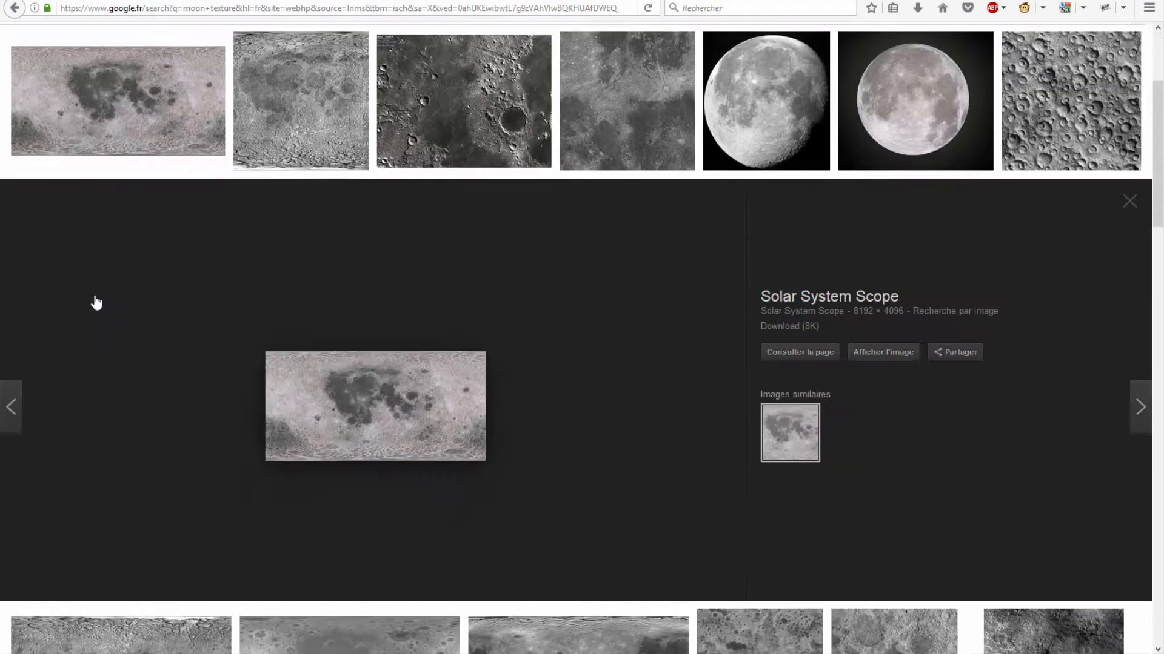
{"action": "left_click", "coordinate": [365, 386]}
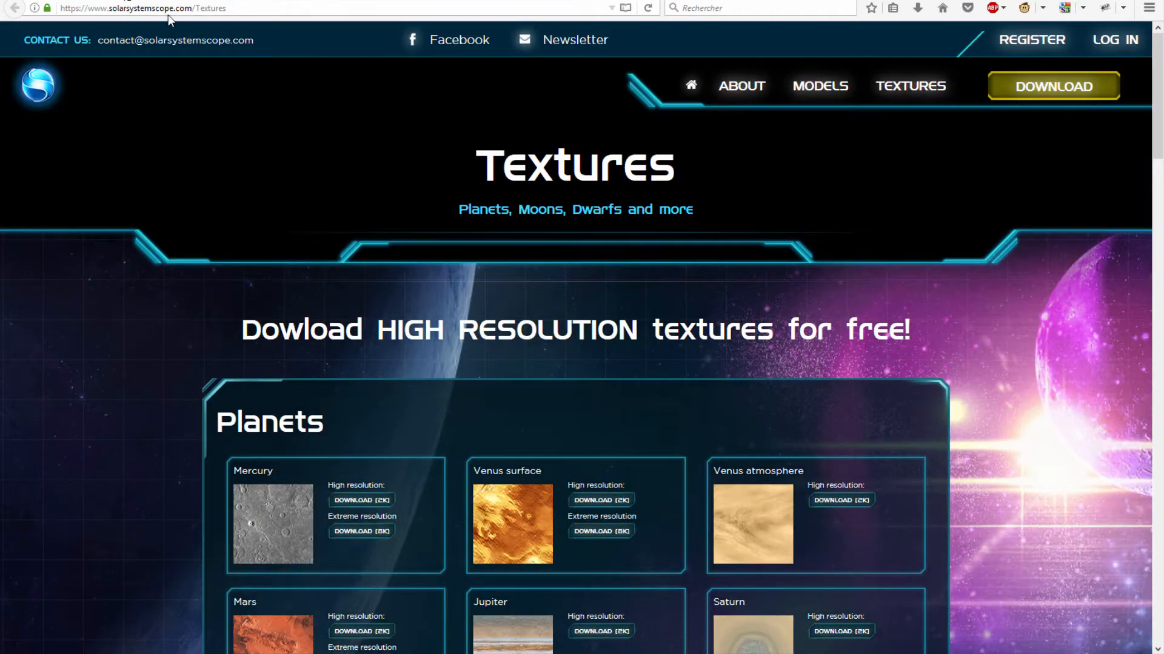
{"action": "scroll", "coordinate": [343, 416], "scroll_direction": "down", "scroll_amount": 15}
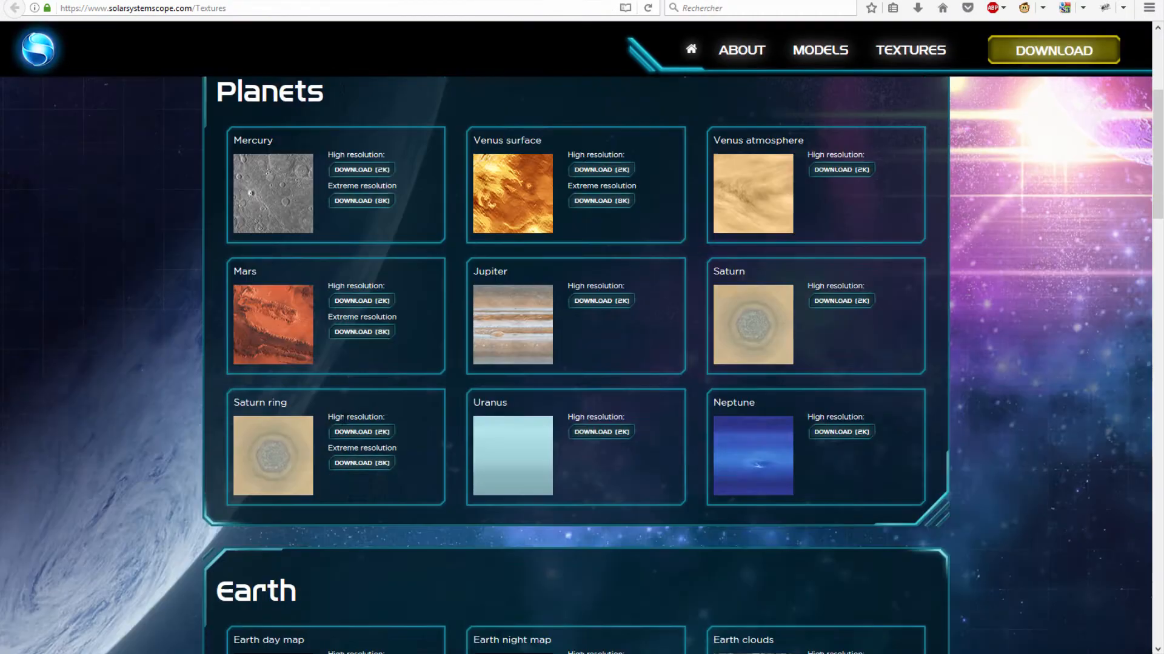
{"action": "scroll", "coordinate": [343, 415], "scroll_direction": "down", "scroll_amount": 3}
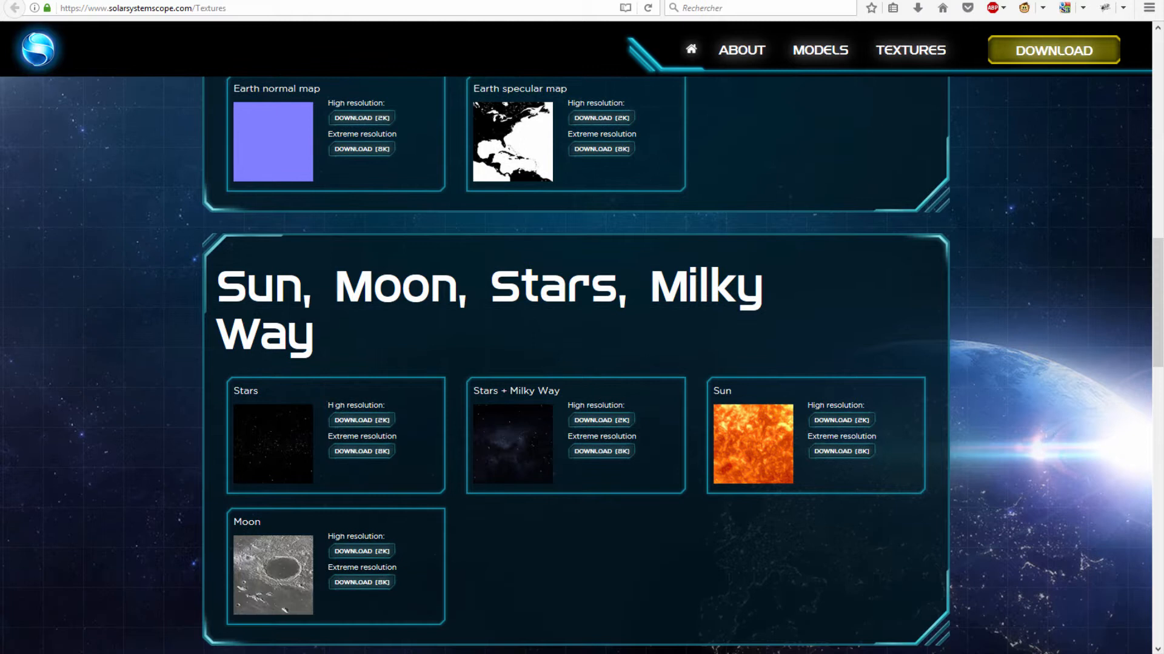
{"action": "scroll", "coordinate": [249, 529], "scroll_direction": "down", "scroll_amount": 5}
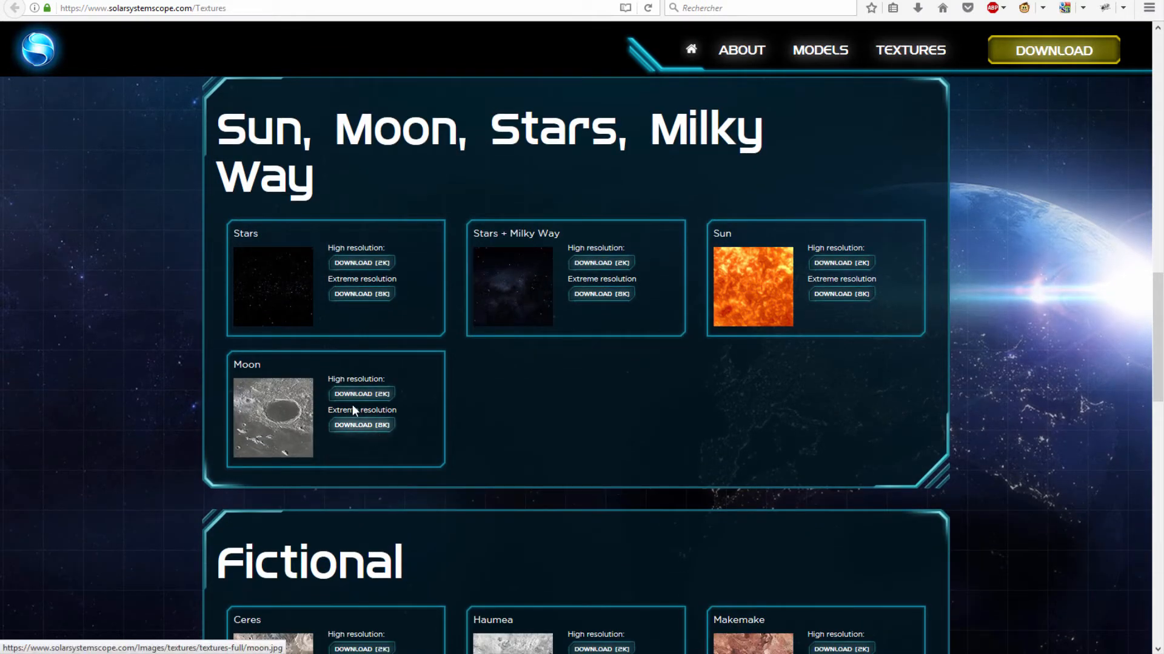
{"action": "scroll", "coordinate": [377, 403], "scroll_direction": "up", "scroll_amount": 10}
{"action": "scroll", "coordinate": [379, 404], "scroll_direction": "up", "scroll_amount": 3}
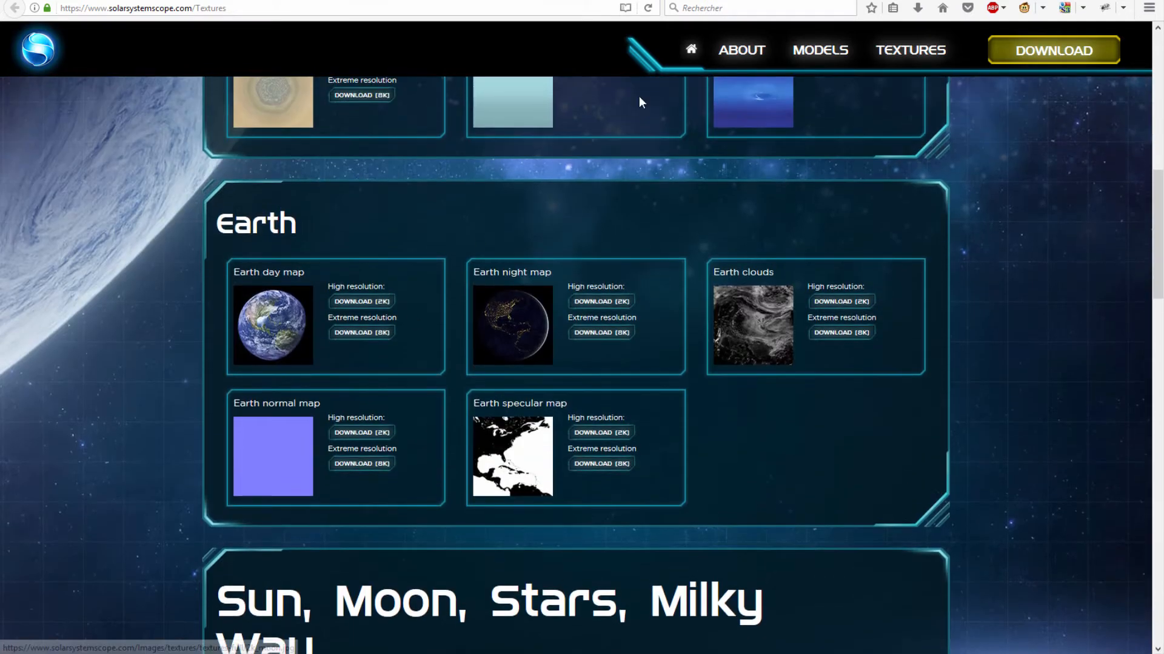
Search the web for "hand 3D model" and look through the image results for a suitable hand
{"action": "left_click", "coordinate": [703, 11]}
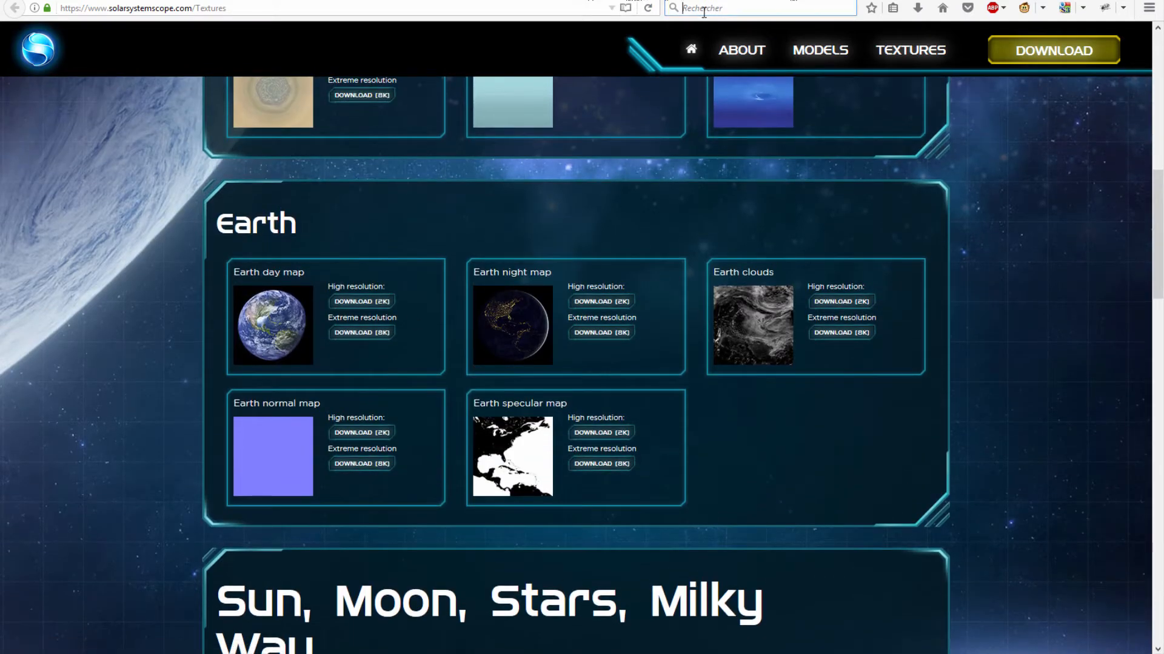
{"action": "type", "text": "hand"}
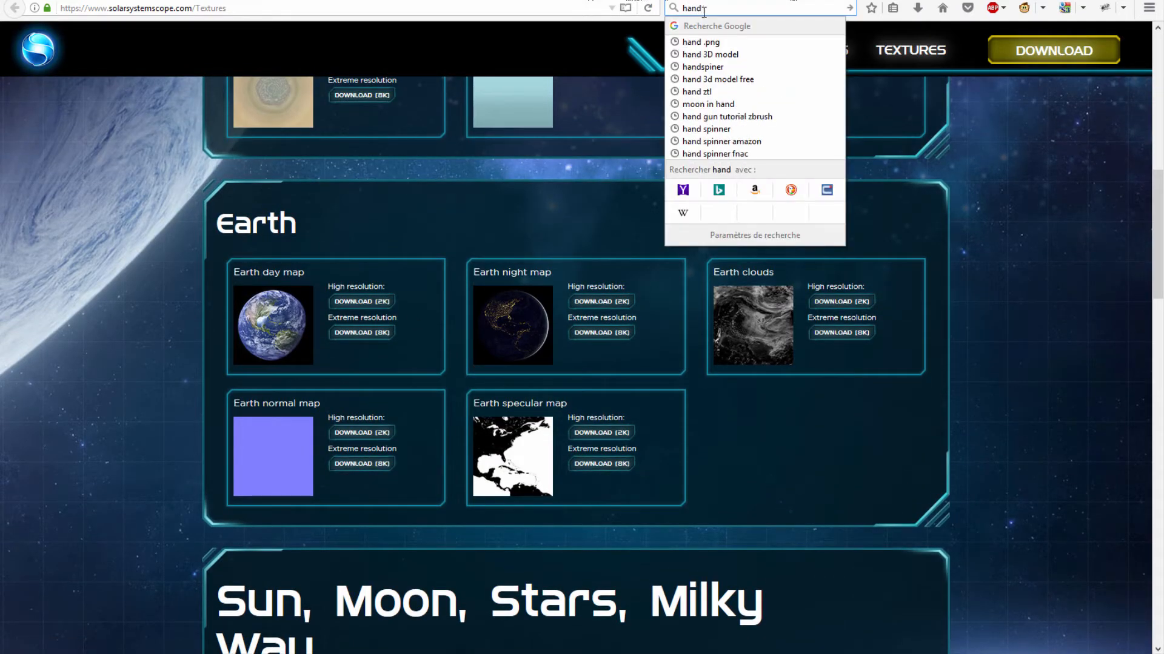
{"action": "type", "text": " 3D mod"}
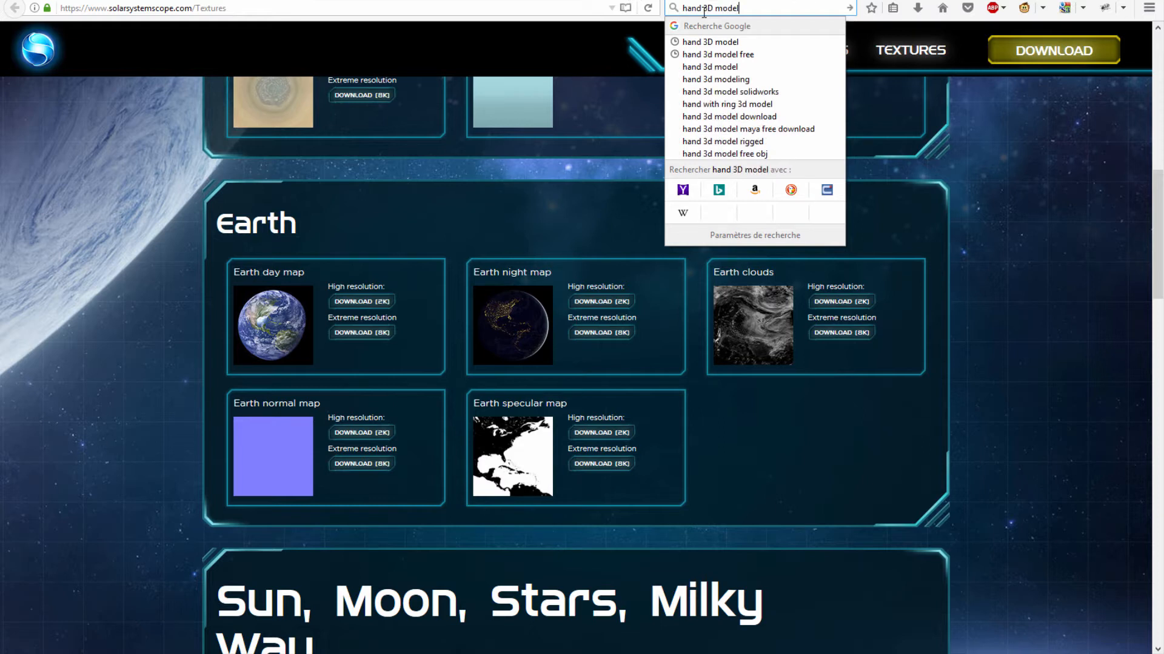
{"action": "type", "text": "el"}
{"action": "key", "text": "Return"}
{"action": "left_click", "coordinate": [167, 97]}
{"action": "scroll", "coordinate": [219, 311], "scroll_direction": "down", "scroll_amount": 10}
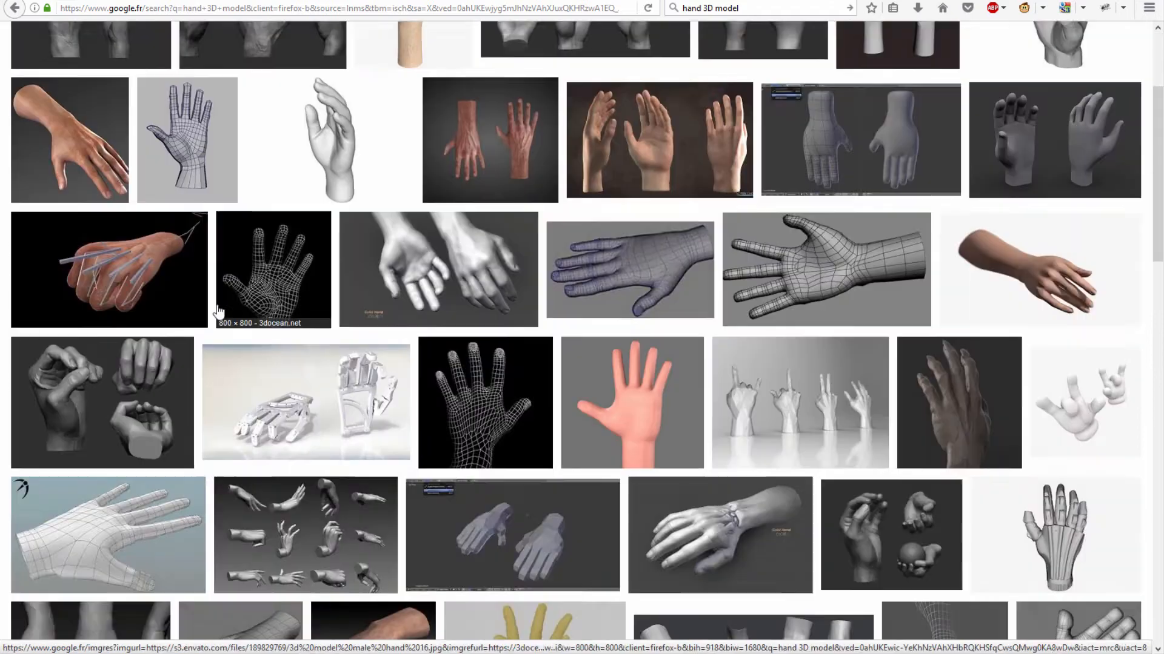
{"action": "scroll", "coordinate": [219, 311], "scroll_direction": "down", "scroll_amount": 15}
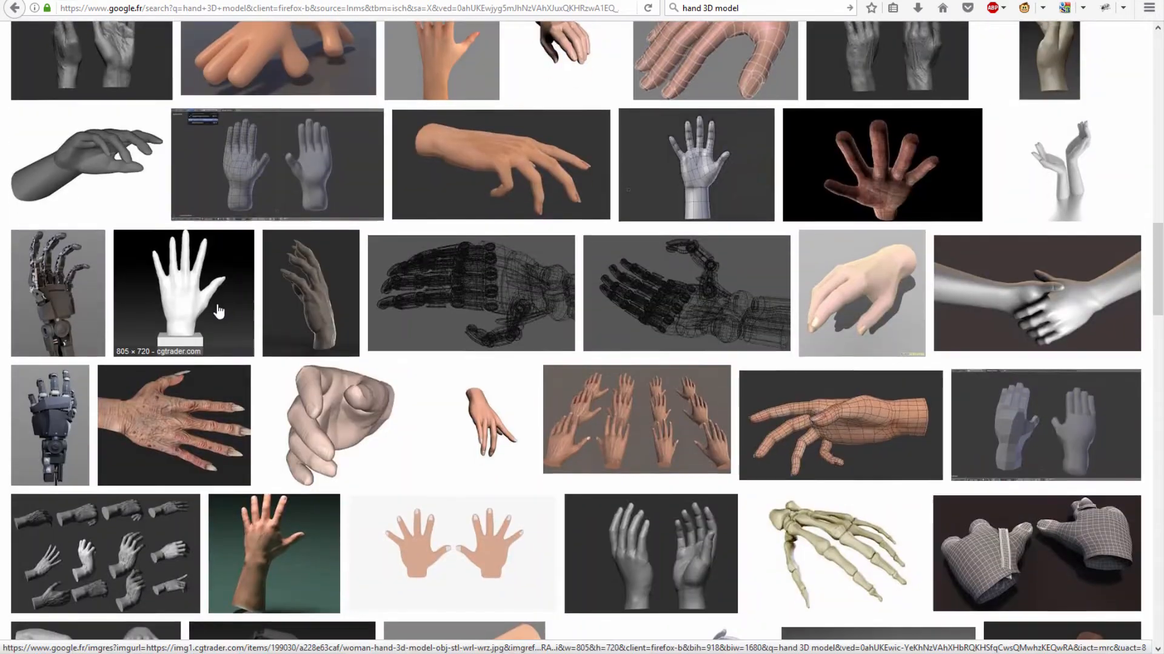
{"action": "scroll", "coordinate": [219, 311], "scroll_direction": "up", "scroll_amount": 10}
{"action": "scroll", "coordinate": [219, 311], "scroll_direction": "up", "scroll_amount": 10}
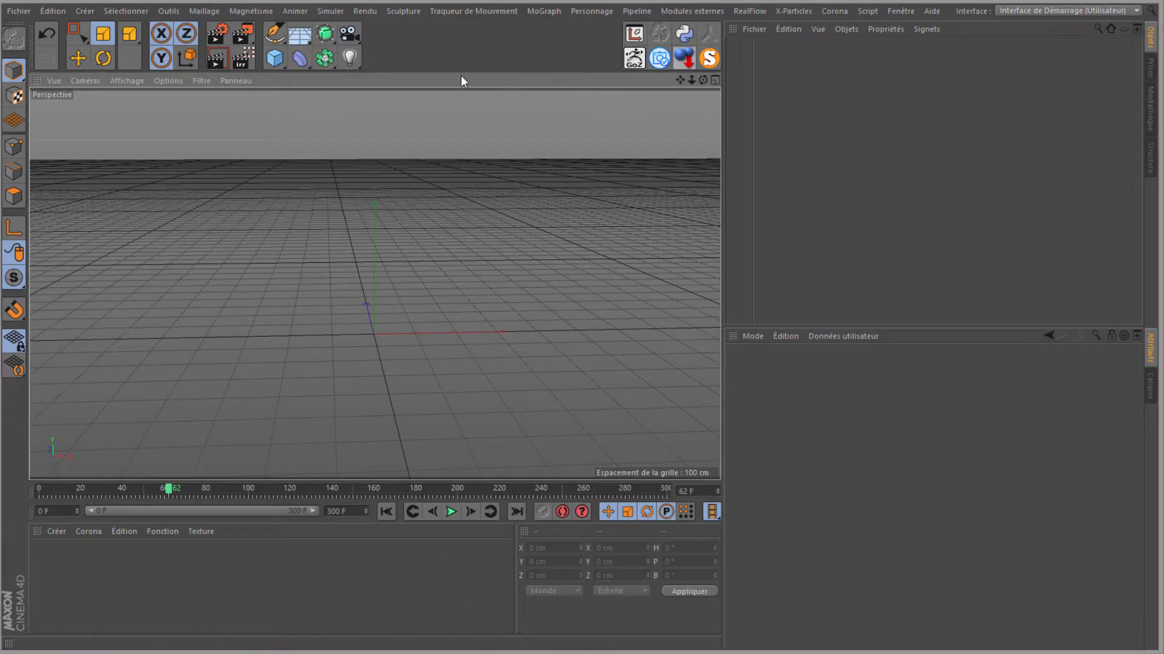
Switch to Cinema 4D and merge the hand OBJ file into the scene with the material import option set to Aucun Matériau
{"action": "left_click", "coordinate": [754, 29]}
{"action": "left_click", "coordinate": [762, 50]}
{"action": "left_click", "coordinate": [236, 134]}
{"action": "left_click", "coordinate": [436, 313]}
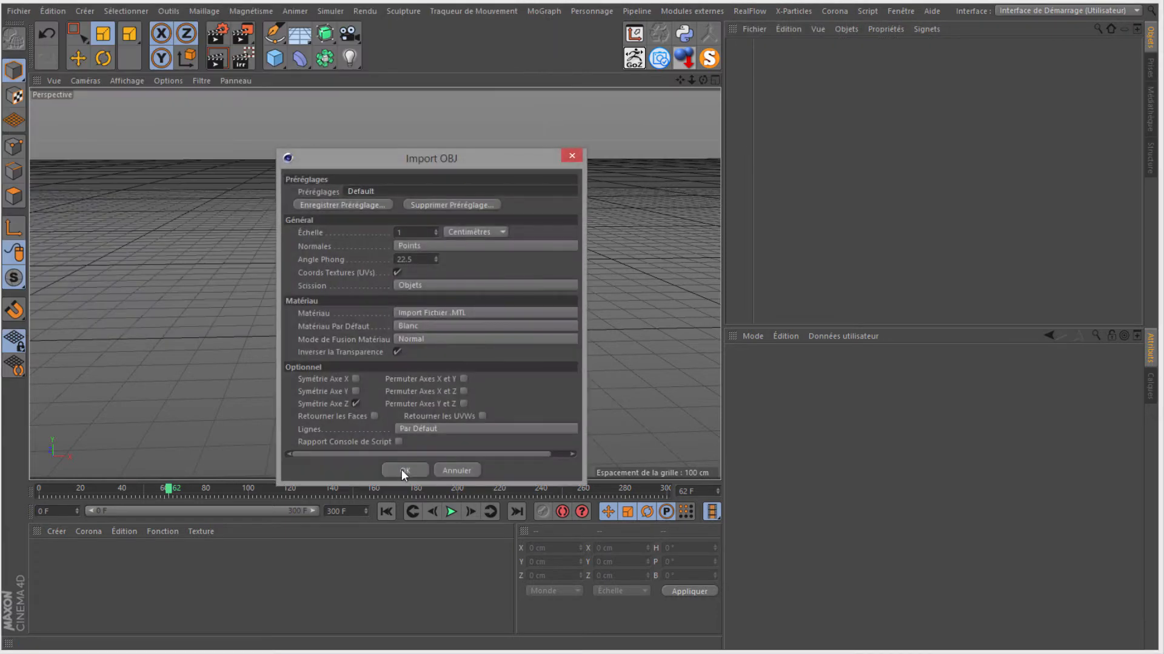
{"action": "left_click", "coordinate": [442, 313]}
{"action": "left_click", "coordinate": [401, 427]}
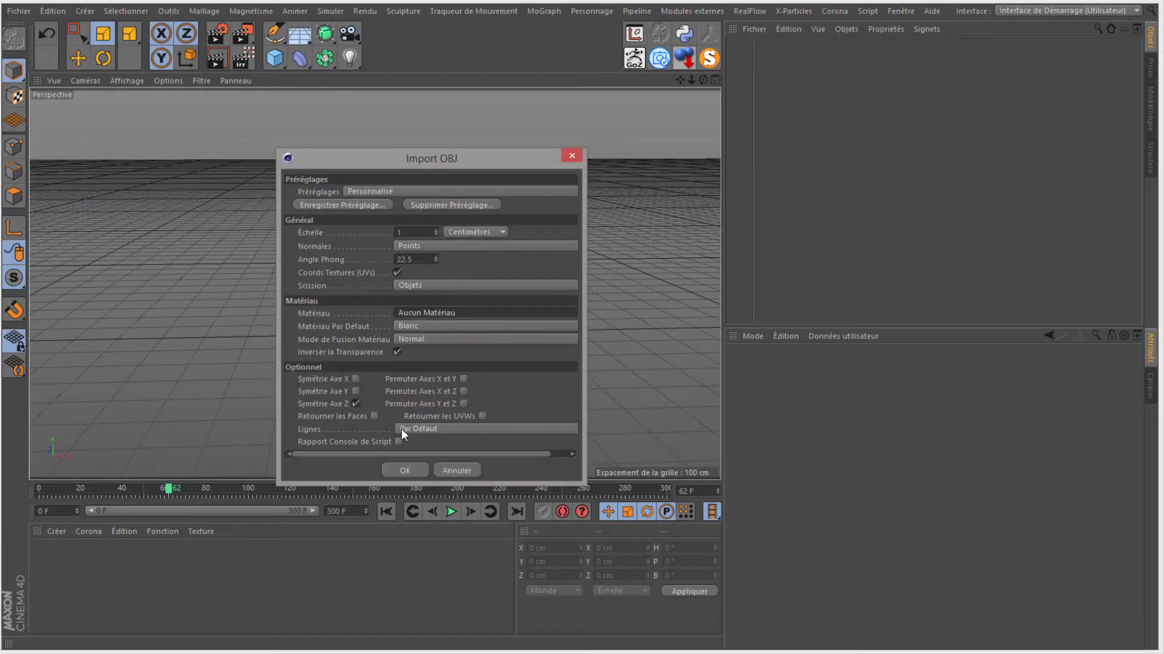
{"action": "left_click", "coordinate": [405, 470]}
Add a sphere primitive and raise it above the hand to a Y position of about 242 cm
{"action": "scroll", "coordinate": [379, 307], "scroll_direction": "up", "scroll_amount": 6}
{"action": "left_click_drag", "start_coordinate": [703, 80], "coordinate": [615, 161]}
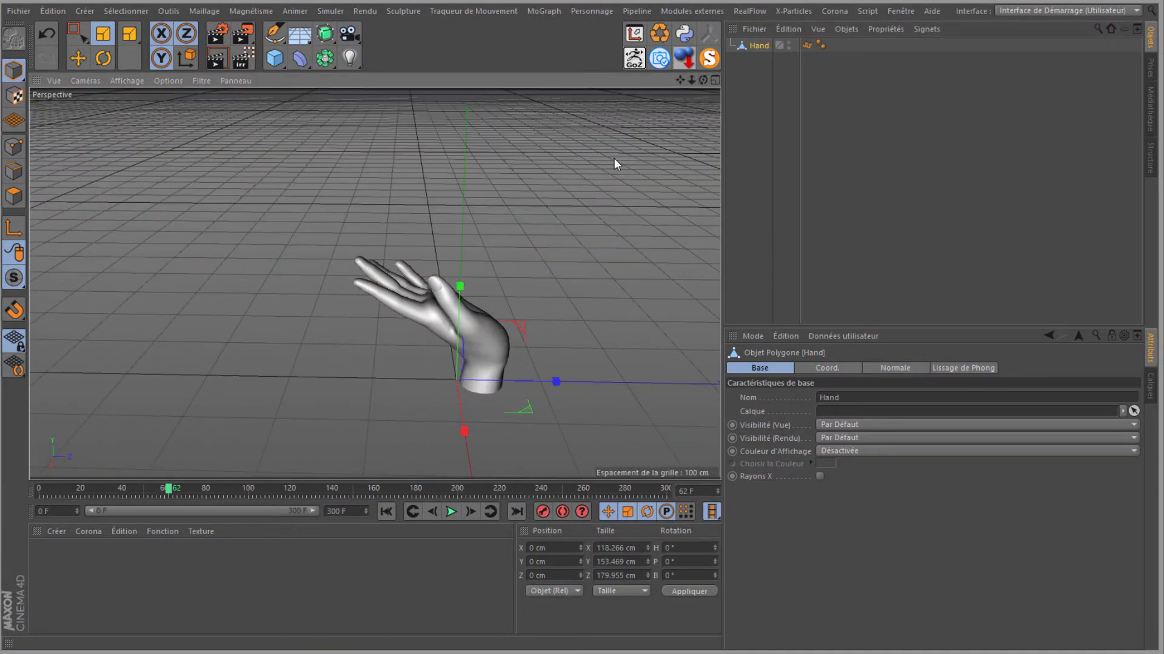
{"action": "left_click", "coordinate": [275, 58]}
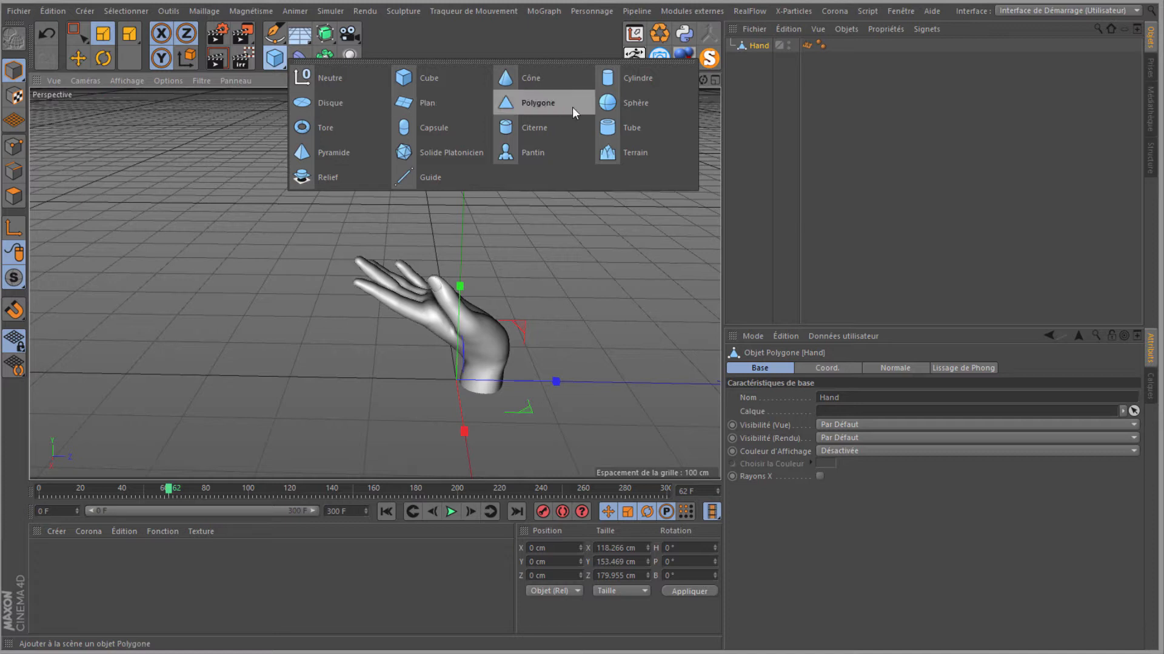
{"action": "left_click", "coordinate": [633, 103]}
{"action": "key", "text": "e"}
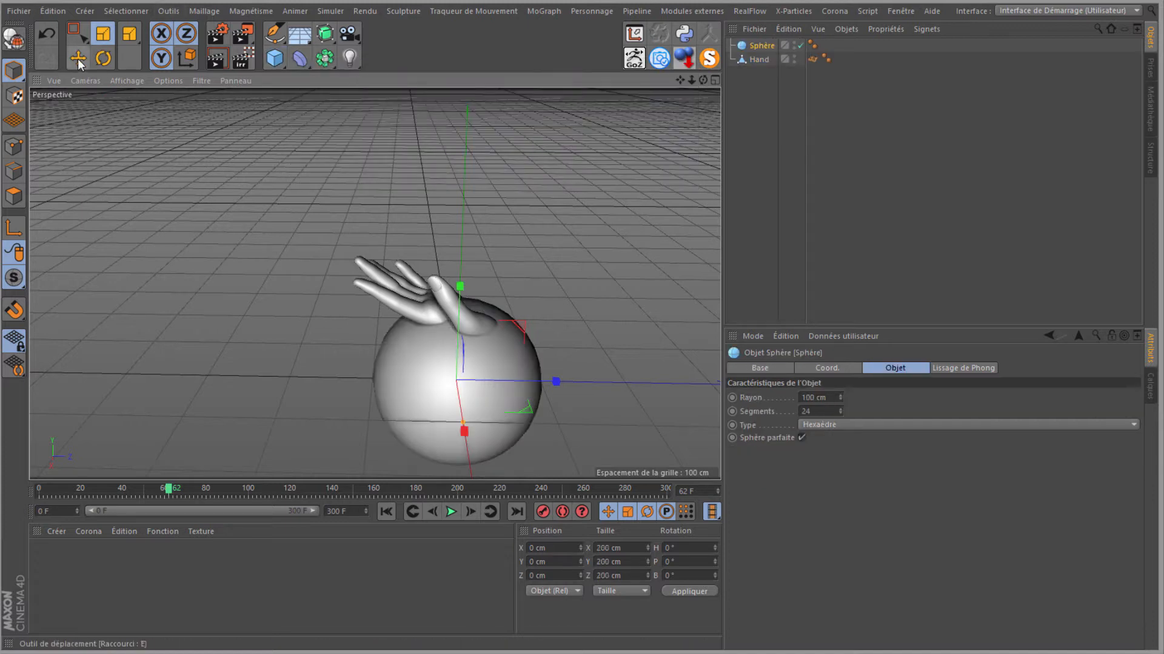
{"action": "left_click_drag", "start_coordinate": [465, 305], "coordinate": [471, 113]}
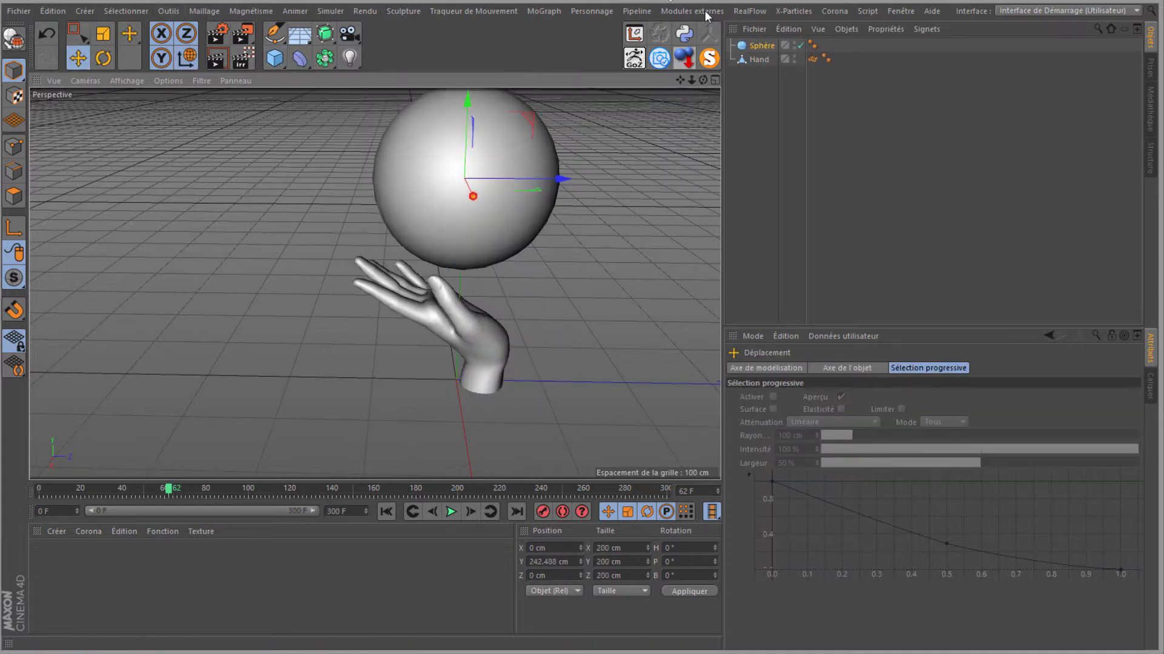
Rename the sphere object as Lune
{"action": "double_click", "coordinate": [765, 45]}
{"action": "key", "text": "Return"}
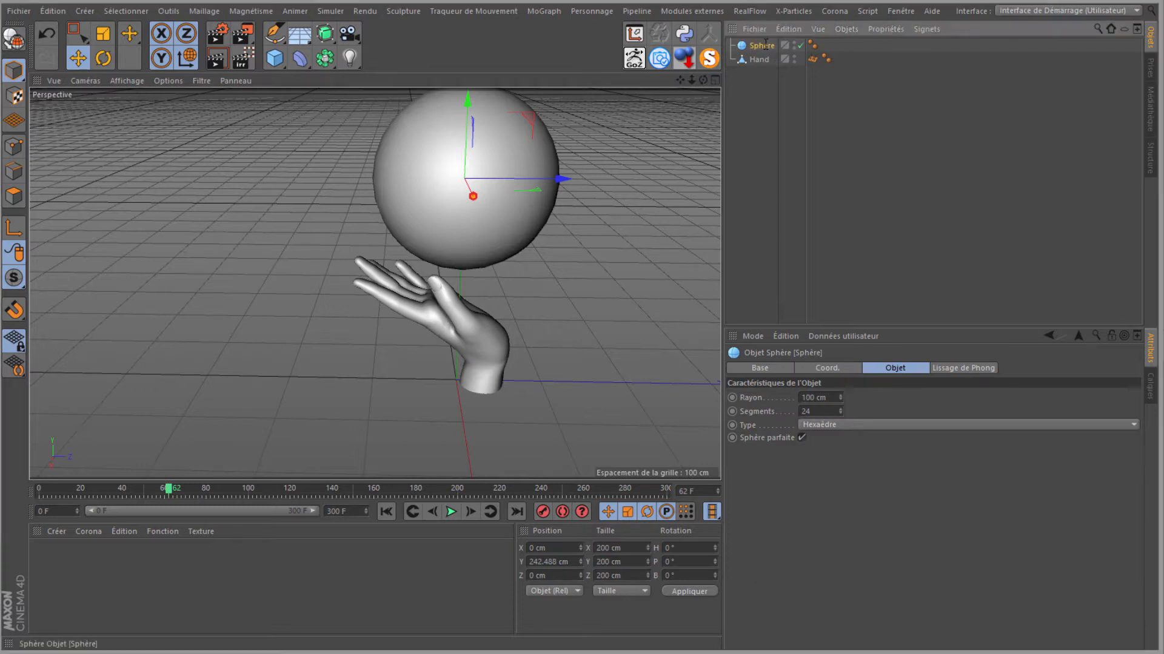
{"action": "double_click", "coordinate": [765, 47]}
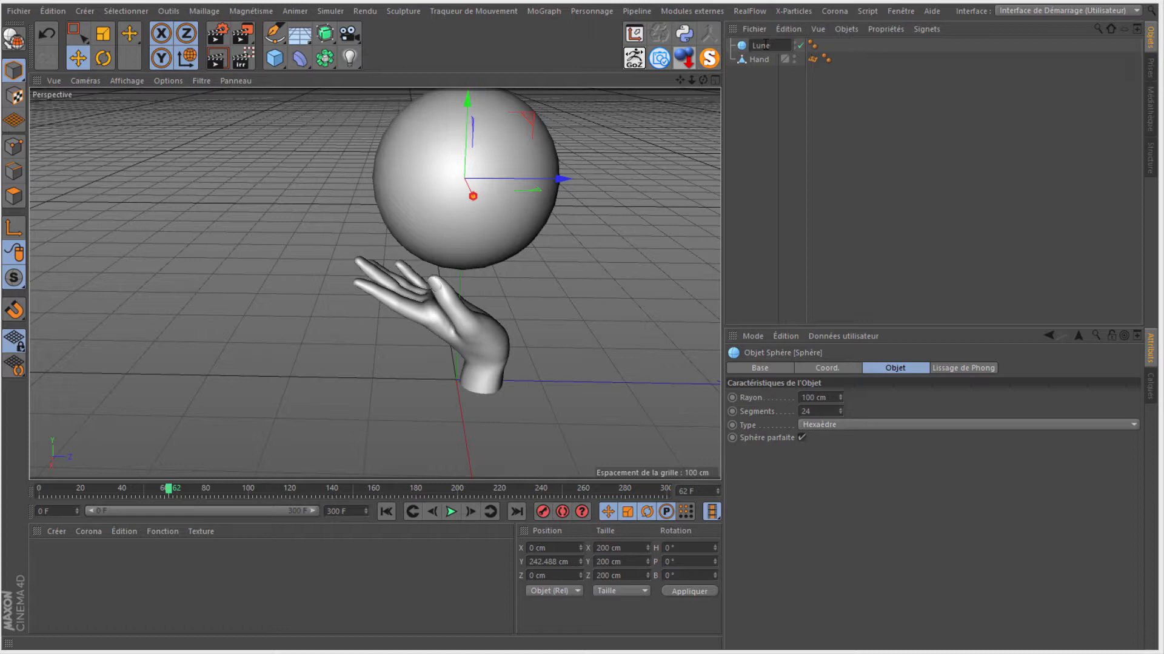
{"action": "key", "text": "Return"}
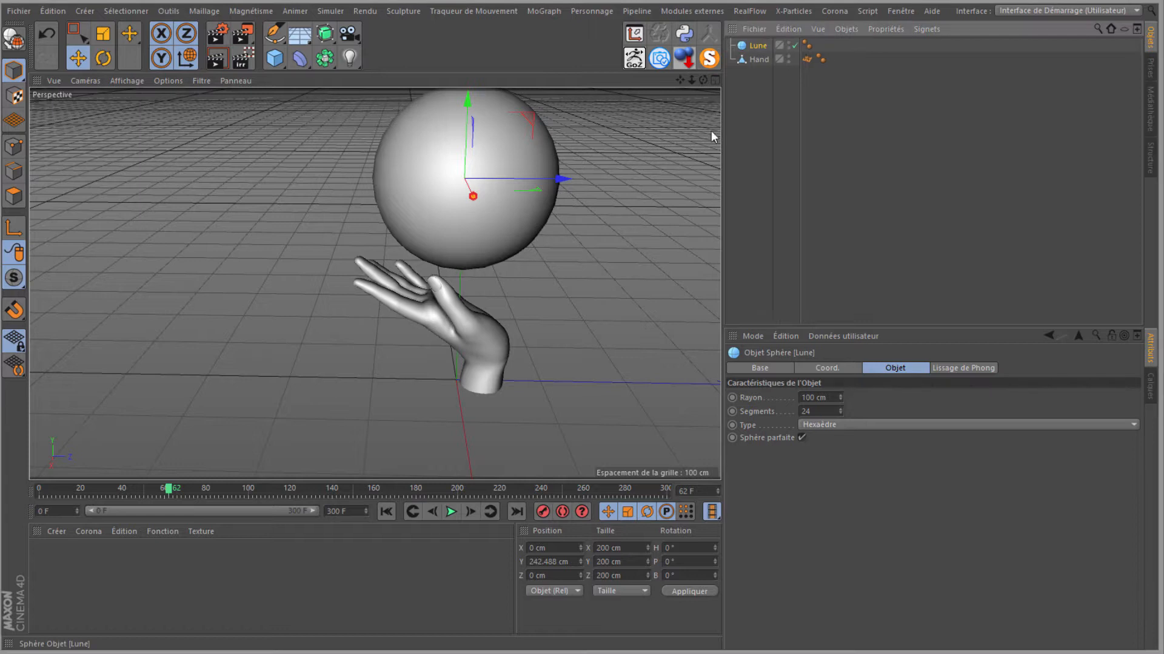
Scale the Lune sphere down to about 101 cm across and raise it to a Y position of about 490 cm
{"action": "left_click", "coordinate": [101, 35]}
{"action": "left_click_drag", "start_coordinate": [289, 226], "coordinate": [45, 292]}
{"action": "key", "text": "e"}
{"action": "left_click_drag", "start_coordinate": [689, 81], "coordinate": [581, 327]}
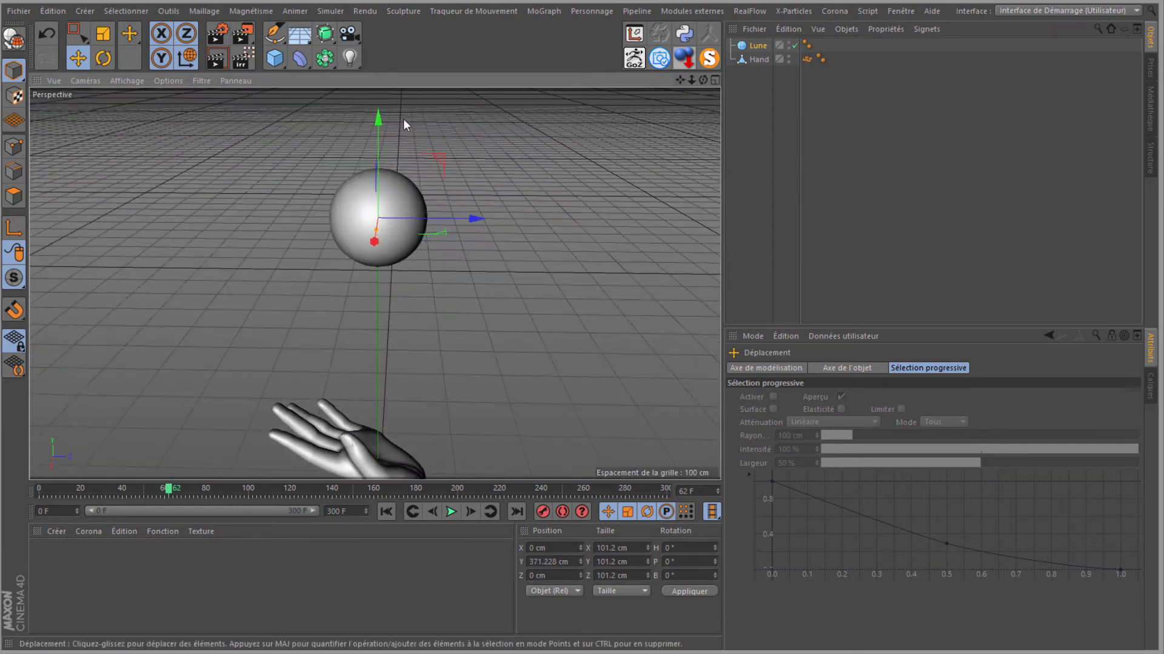
{"action": "left_click_drag", "start_coordinate": [379, 123], "coordinate": [582, 291]}
{"action": "scroll", "coordinate": [448, 289], "scroll_direction": "down", "scroll_amount": 2}
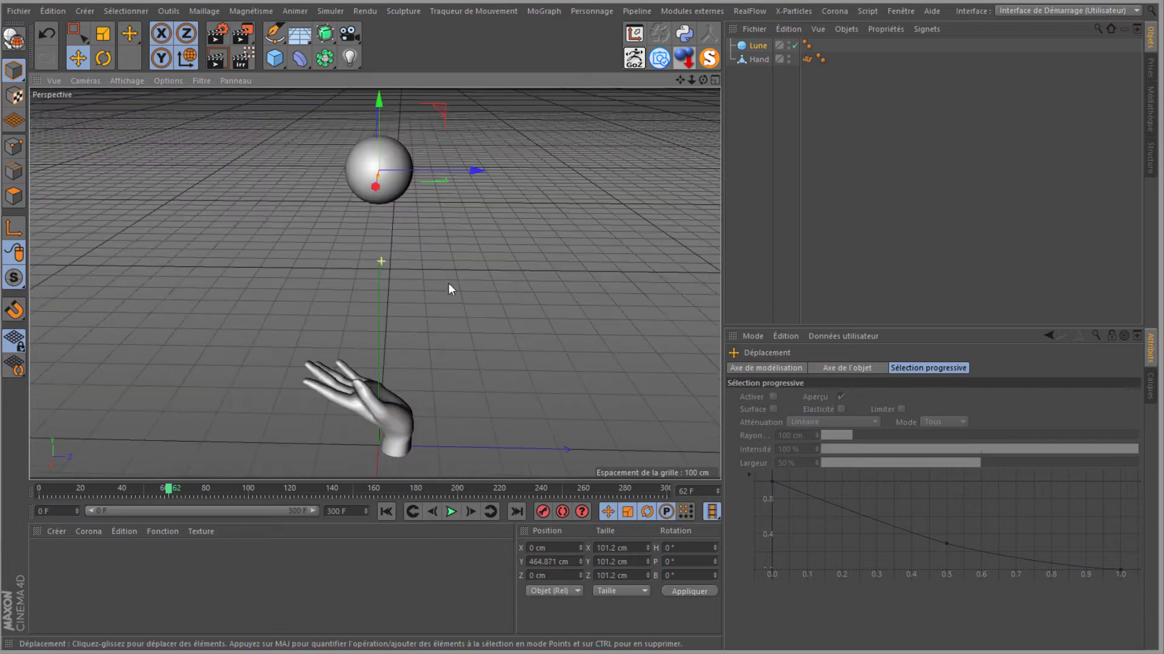
{"action": "left_click_drag", "start_coordinate": [702, 78], "coordinate": [582, 291]}
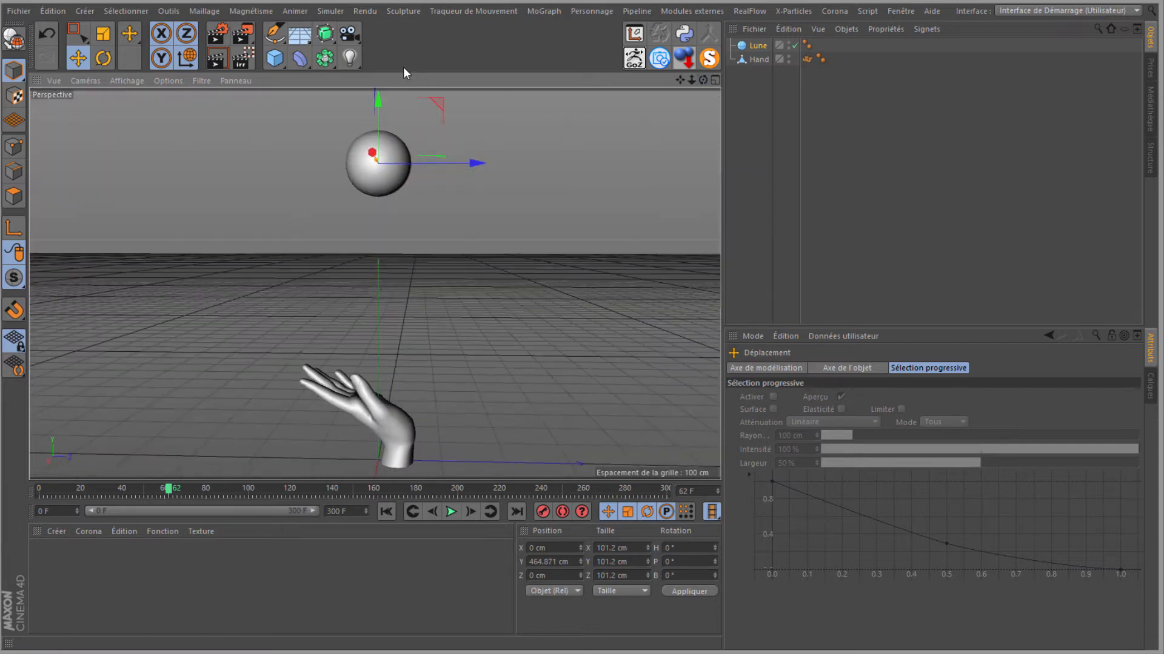
{"action": "left_click_drag", "start_coordinate": [378, 105], "coordinate": [383, 88]}
{"action": "scroll", "coordinate": [355, 281], "scroll_direction": "down", "scroll_amount": 1}
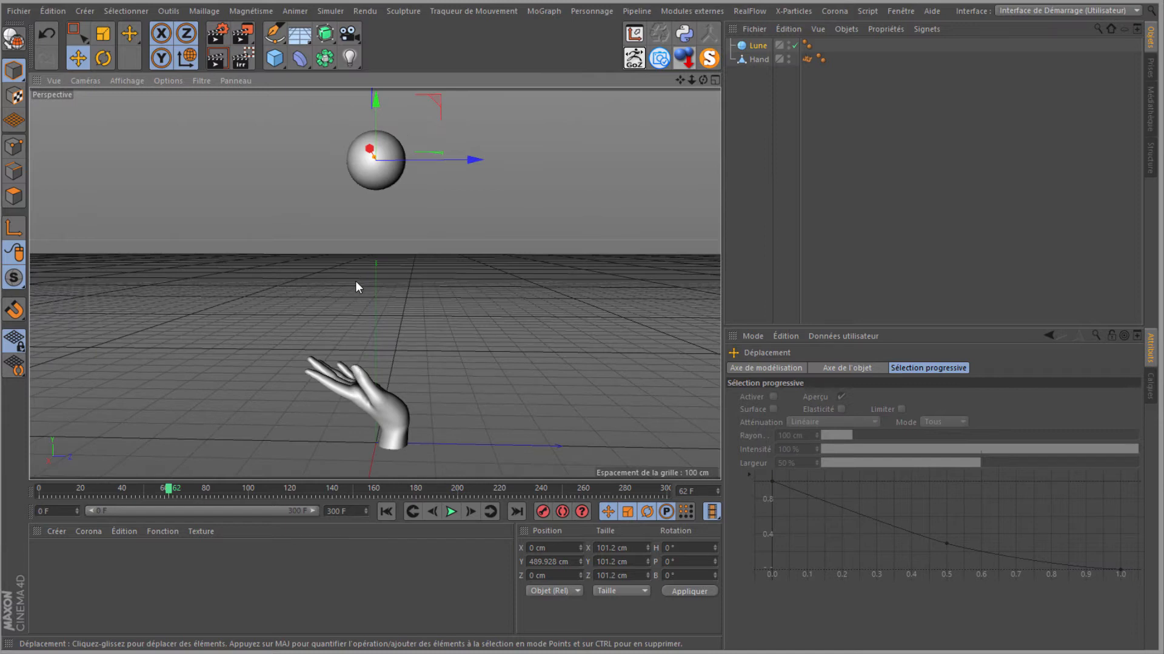
Create a new material and open it in the material editor
{"action": "double_click", "coordinate": [52, 589]}
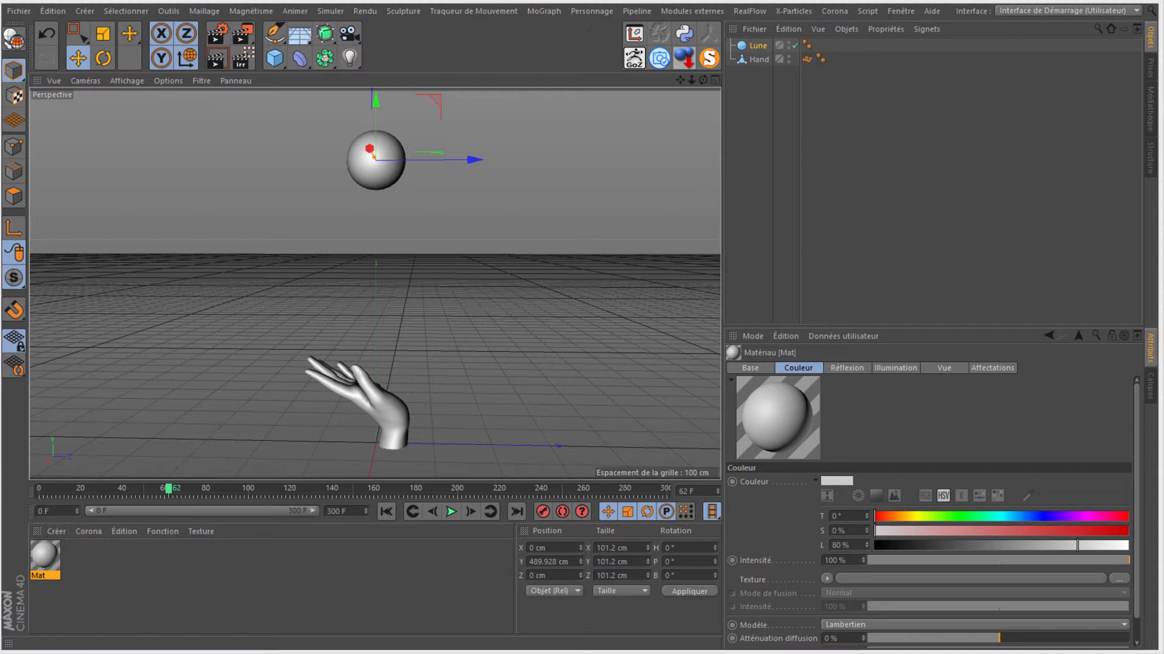
{"action": "double_click", "coordinate": [45, 555]}
{"action": "left_click_drag", "start_coordinate": [302, 168], "coordinate": [614, 199]}
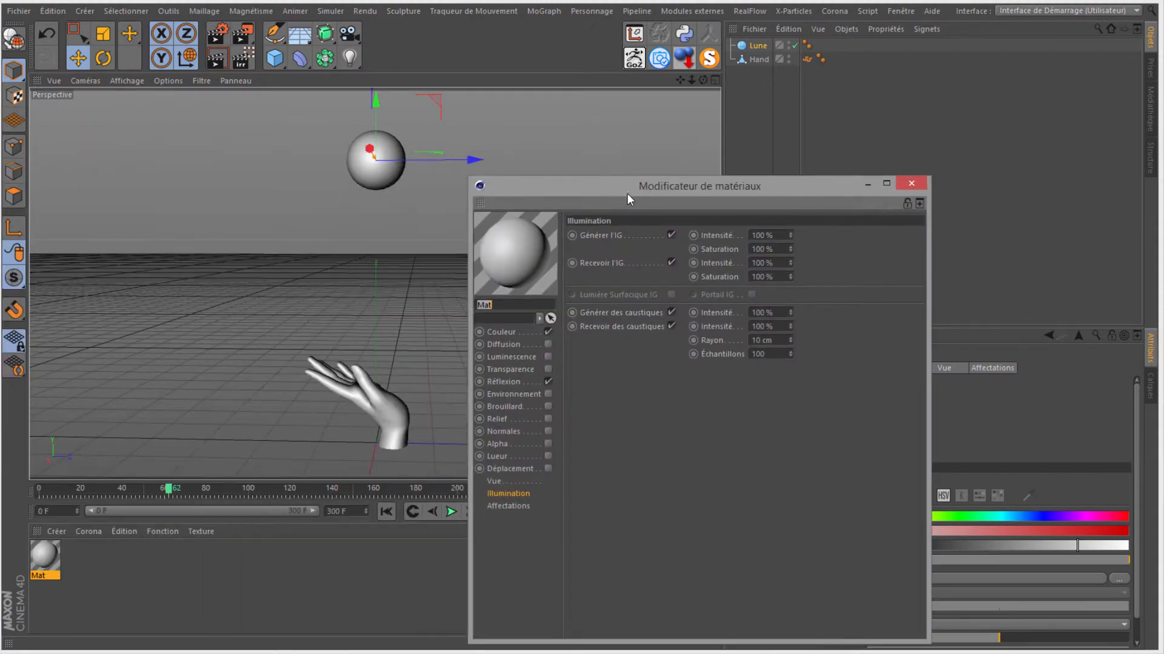
Disable the material's reflectance channel and load moon.jpg as the texture of its color channel
{"action": "left_click", "coordinate": [548, 382]}
{"action": "left_click", "coordinate": [502, 332]}
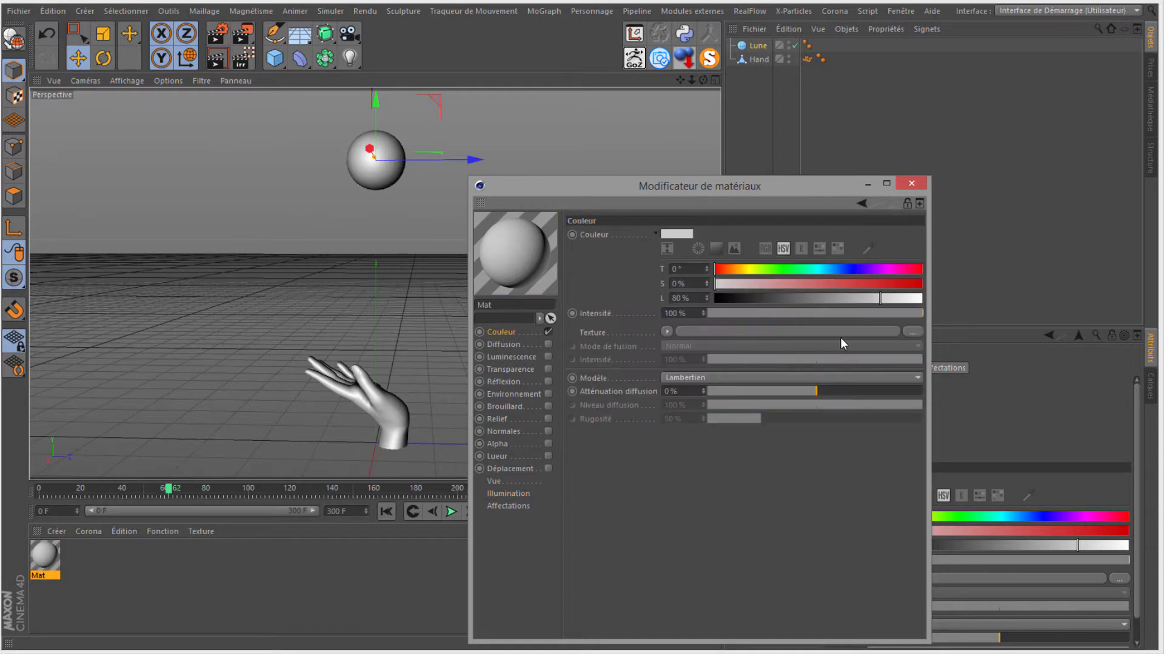
{"action": "left_click", "coordinate": [913, 331]}
{"action": "left_click", "coordinate": [783, 309]}
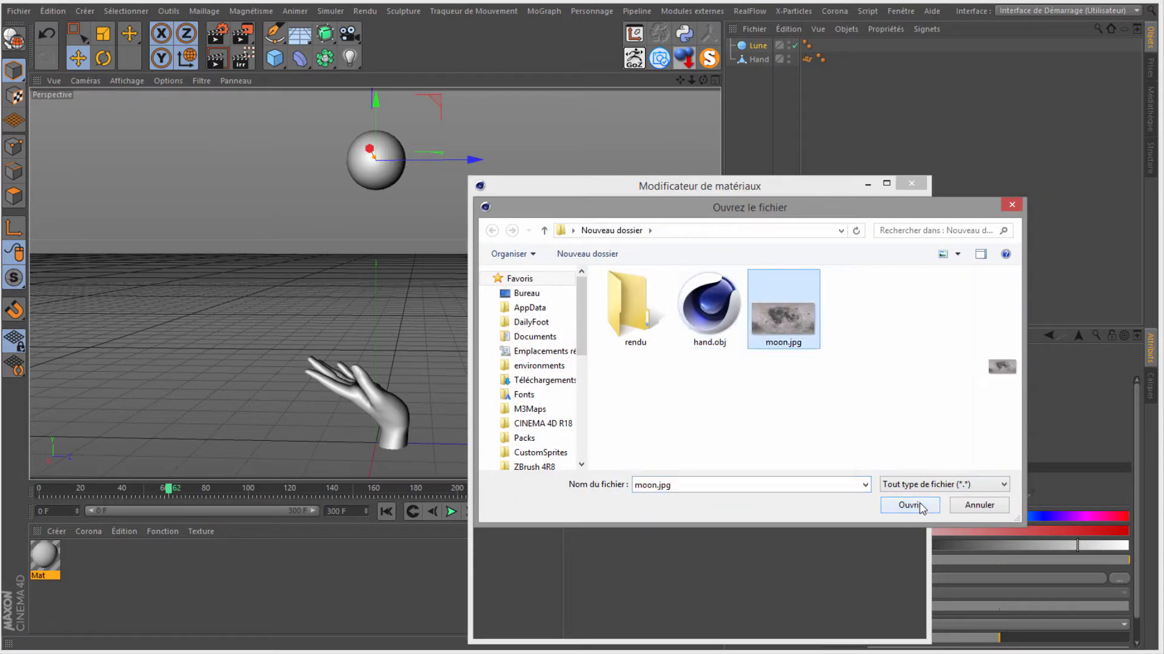
{"action": "left_click", "coordinate": [909, 505]}
{"action": "left_click", "coordinate": [681, 367]}
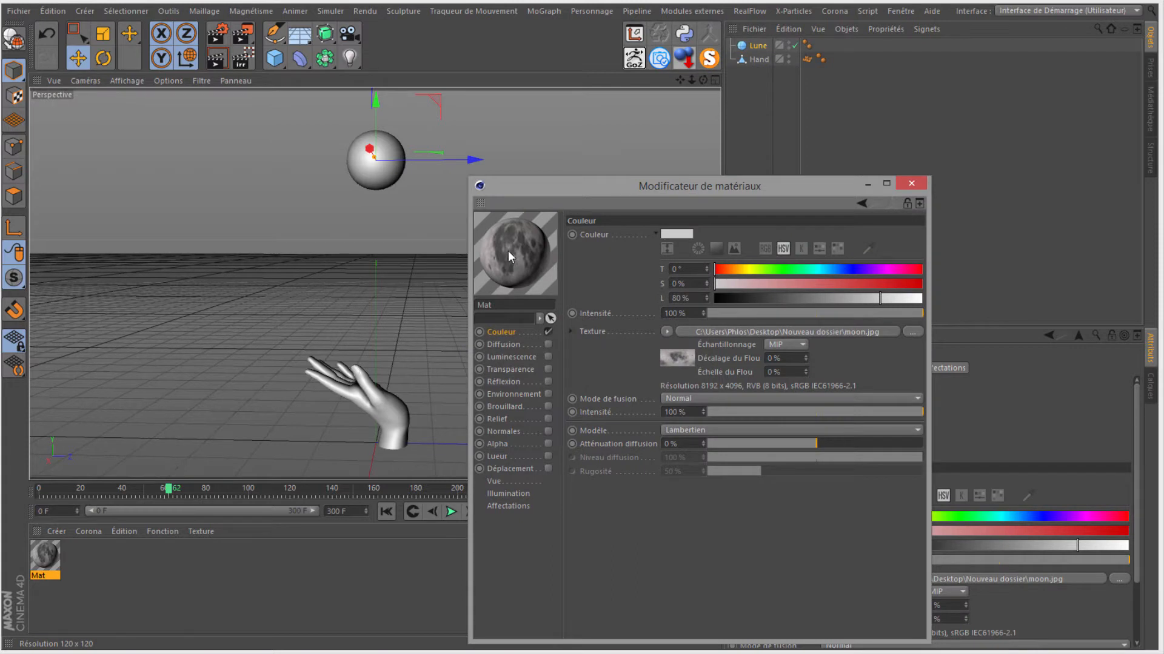
Apply the moon material to the Lune sphere and close the material editor
{"action": "left_click_drag", "start_coordinate": [509, 256], "coordinate": [230, 313]}
{"action": "left_click_drag", "start_coordinate": [370, 177], "coordinate": [373, 178]}
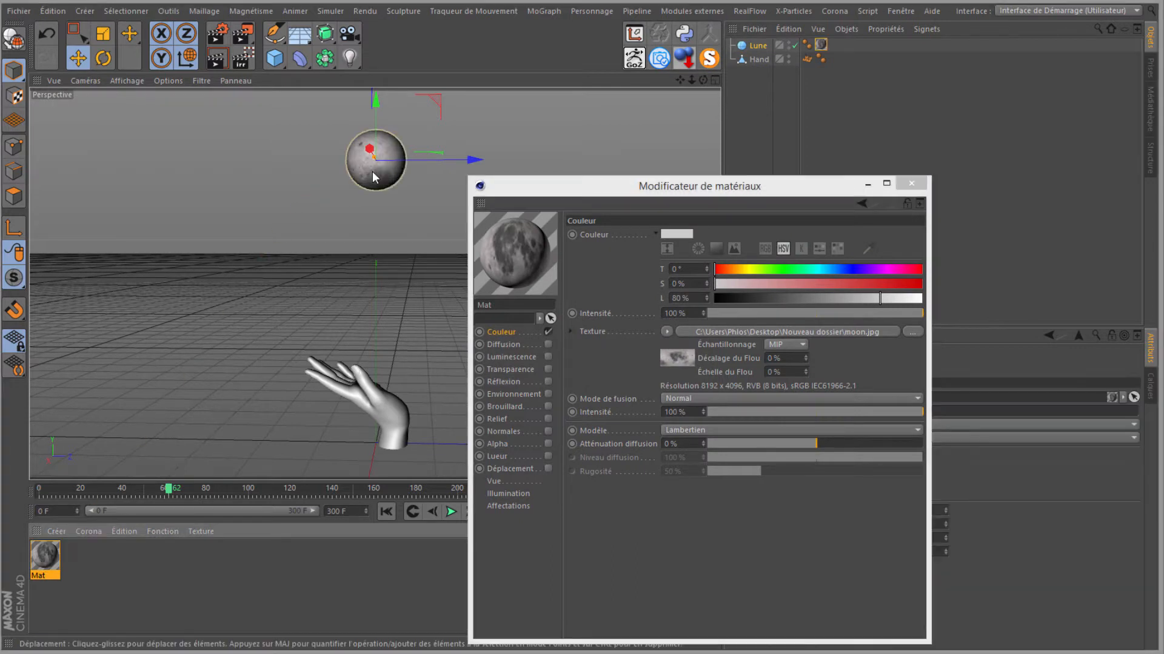
{"action": "left_click_drag", "start_coordinate": [775, 186], "coordinate": [660, 167]}
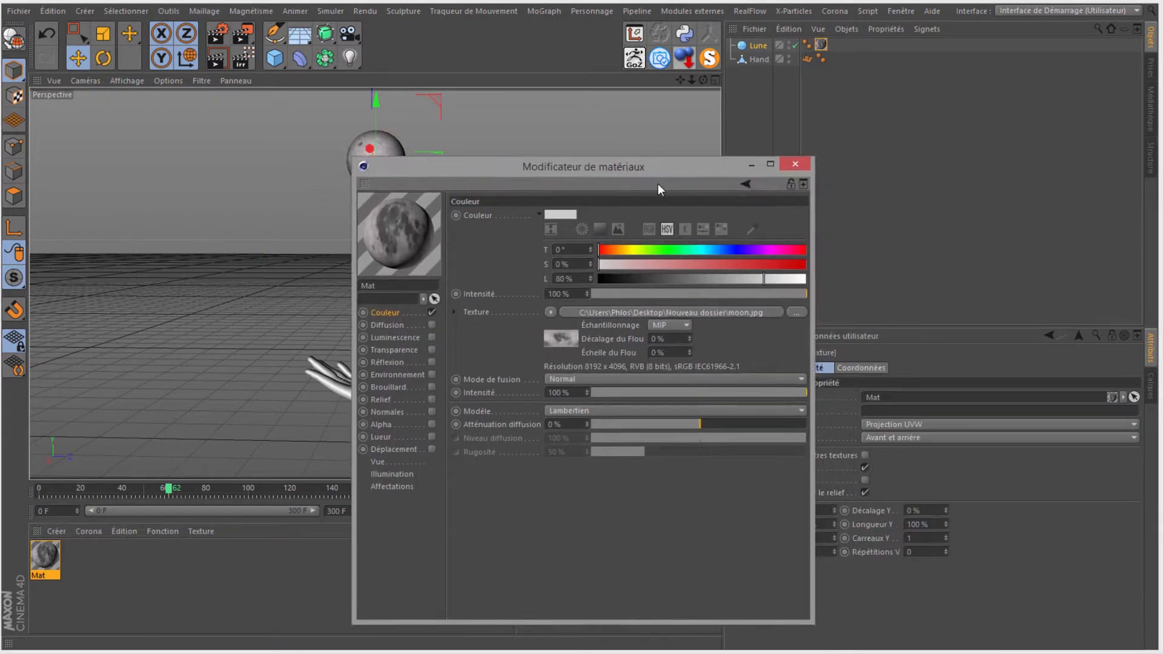
{"action": "left_click", "coordinate": [795, 165]}
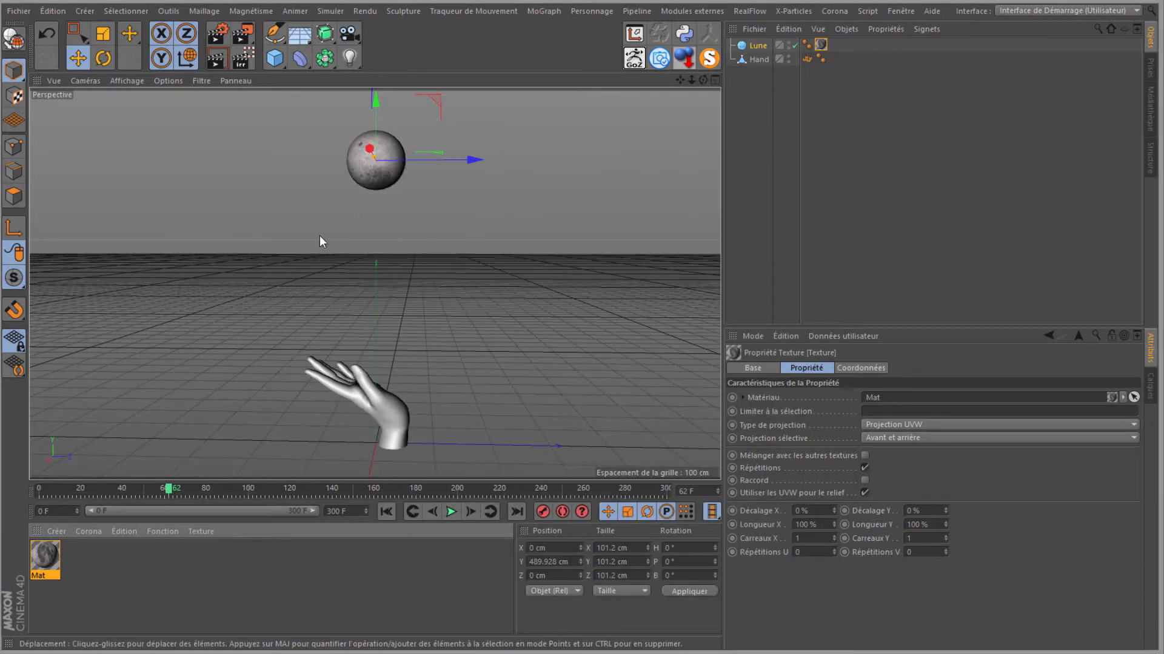
Add a plane primitive as the floor and scale it up uniformly to about 6185 cm across
{"action": "left_click", "coordinate": [274, 59]}
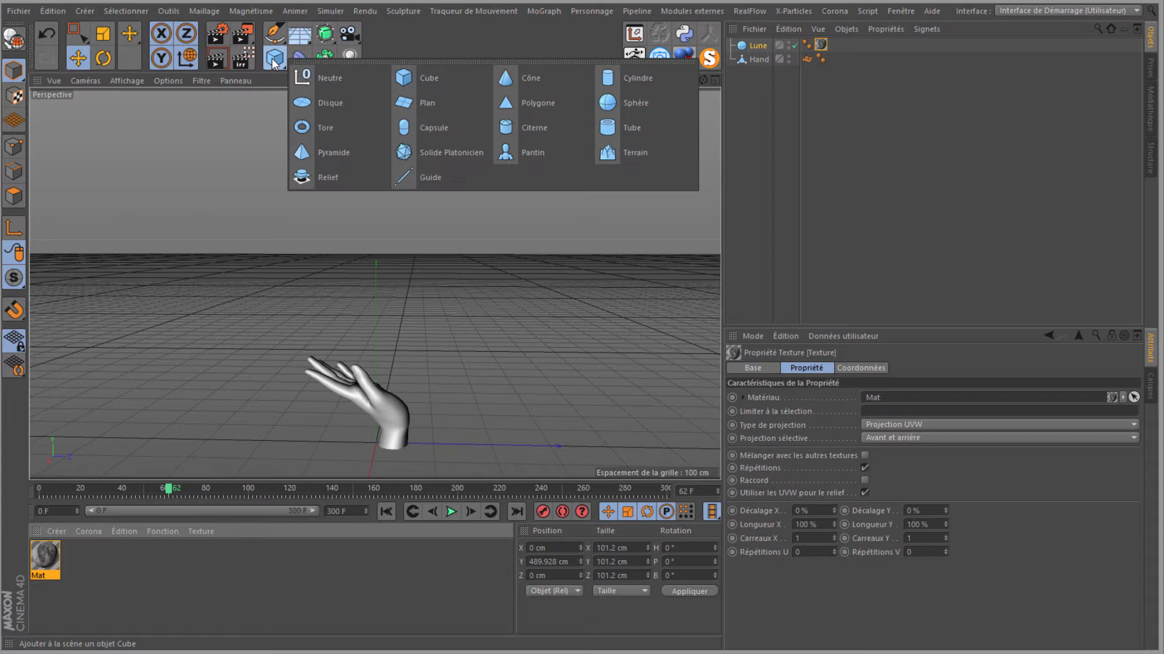
{"action": "left_click", "coordinate": [418, 103]}
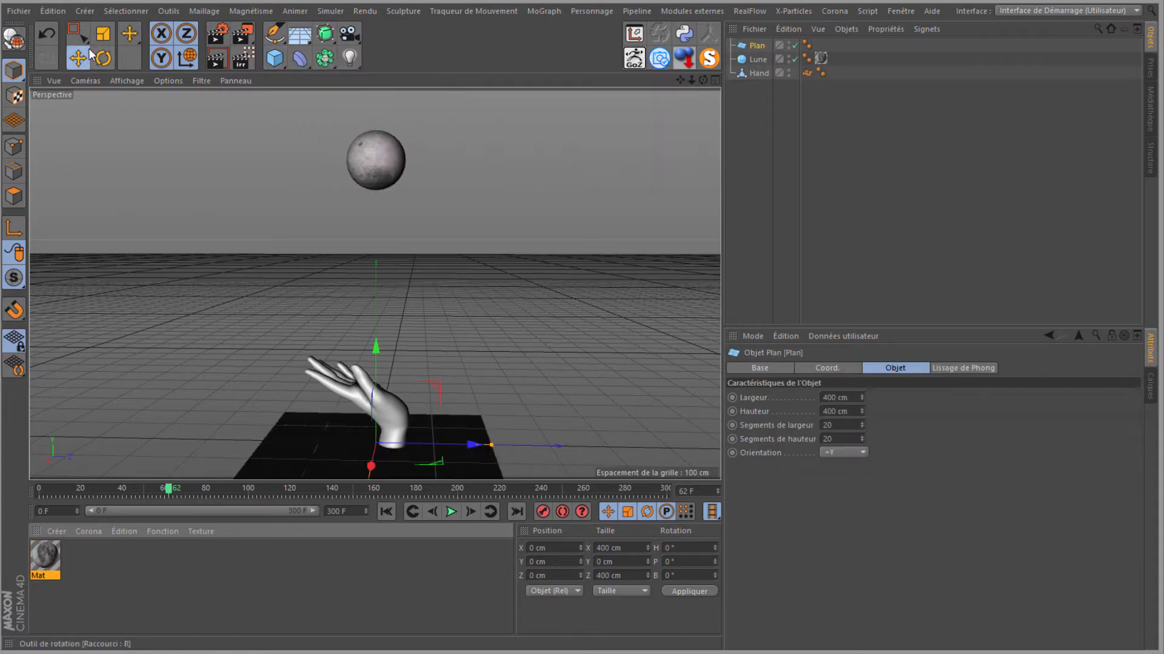
{"action": "left_click", "coordinate": [103, 33]}
{"action": "left_click_drag", "start_coordinate": [73, 240], "coordinate": [584, 310]}
{"action": "left_click_drag", "start_coordinate": [130, 241], "coordinate": [391, 311]}
{"action": "left_click_drag", "start_coordinate": [203, 241], "coordinate": [456, 241]}
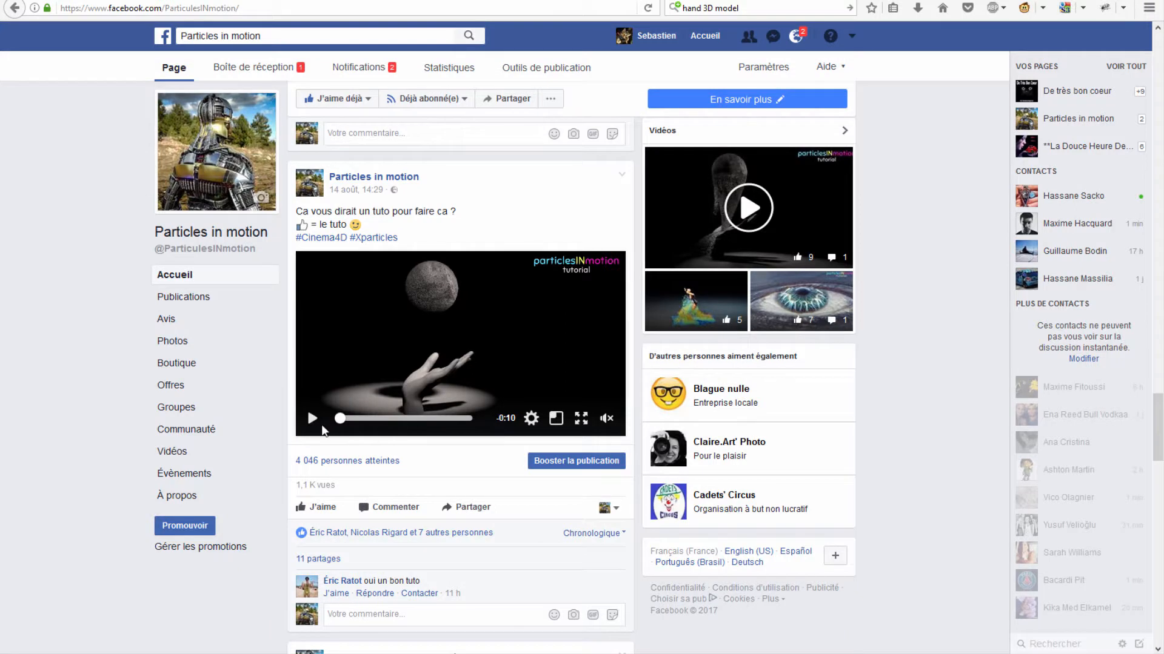
Switch to the browser and play the reference moon-and-hand clip on the Particles in motion Facebook page, then pause it
{"action": "left_click", "coordinate": [383, 385]}
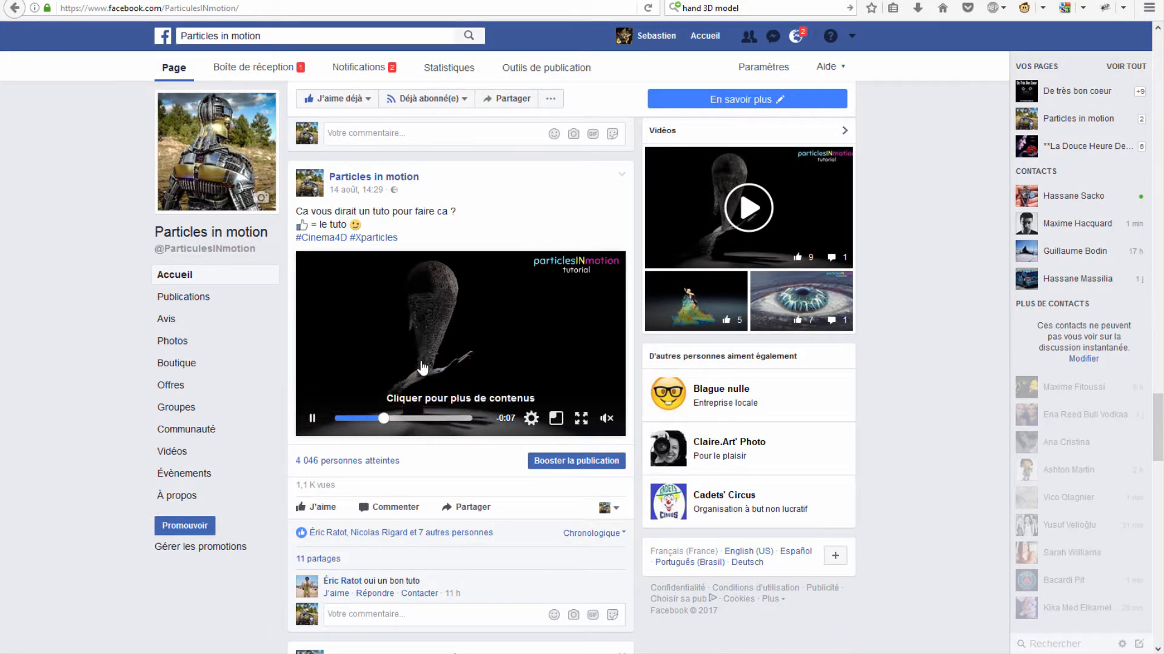
{"action": "left_click", "coordinate": [312, 418]}
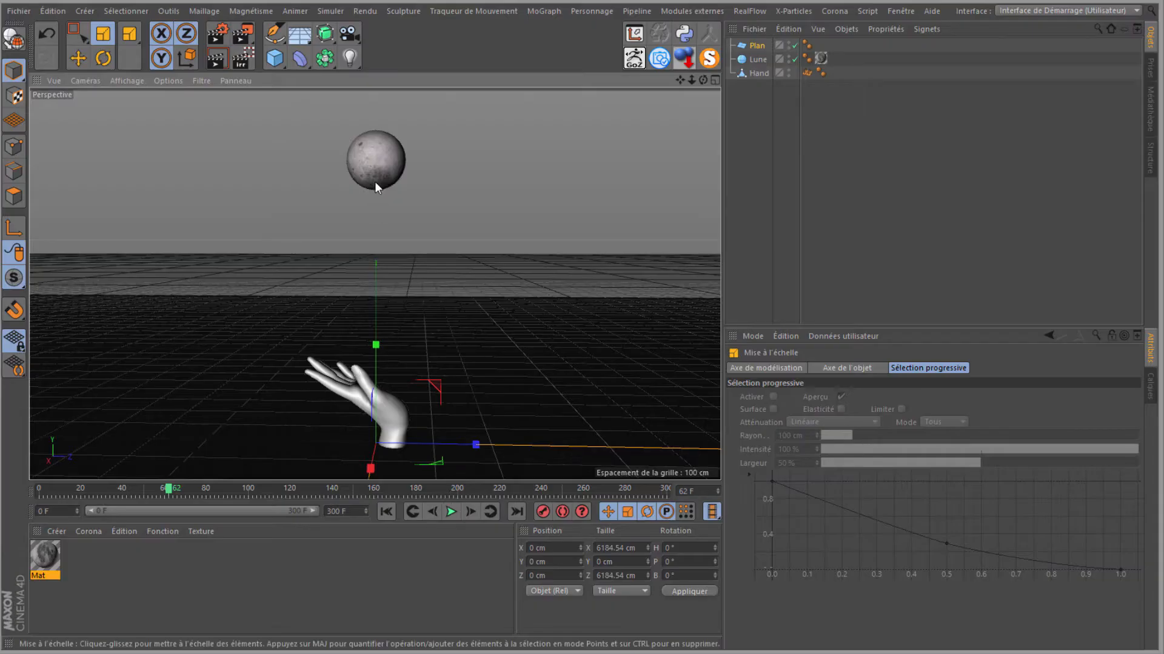
Back in Cinema 4D, add a tube primitive about 290 cm tall and raise it to a Y position of about 314 cm
{"action": "left_click_drag", "start_coordinate": [275, 58], "coordinate": [646, 122]}
{"action": "key", "text": "e"}
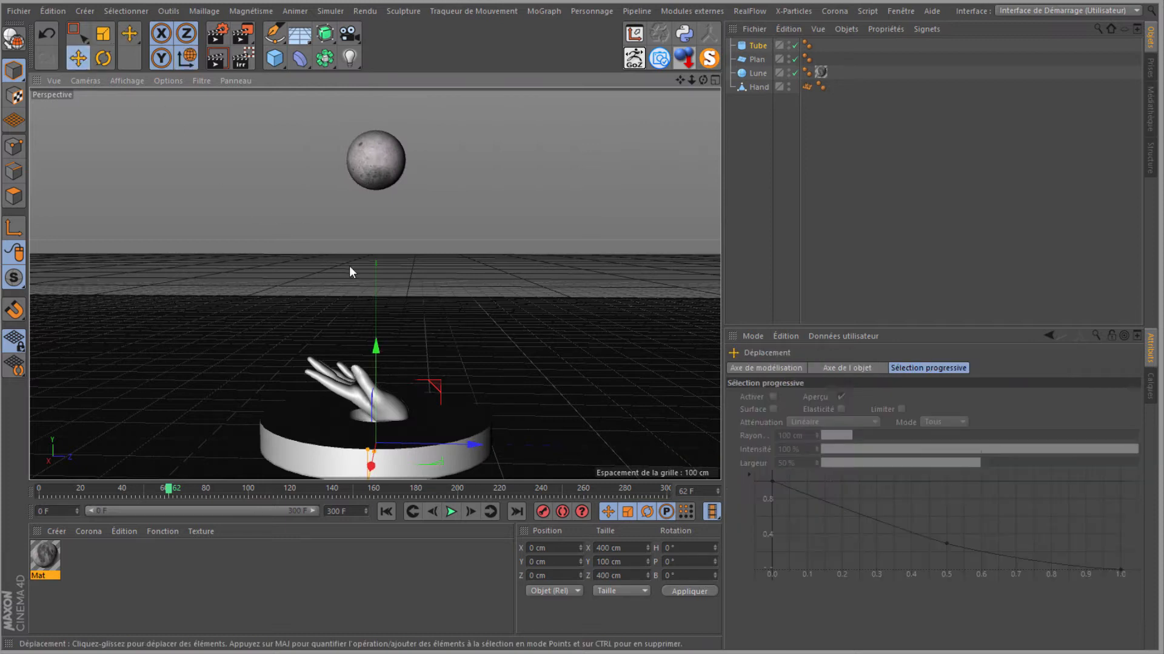
{"action": "left_click_drag", "start_coordinate": [376, 348], "coordinate": [377, 171]}
Set the tube's inner radius to 72 cm and its outer radius to 76 cm so it closely surrounds the moon
{"action": "left_click_drag", "start_coordinate": [582, 308], "coordinate": [582, 309], "text": "alt"}
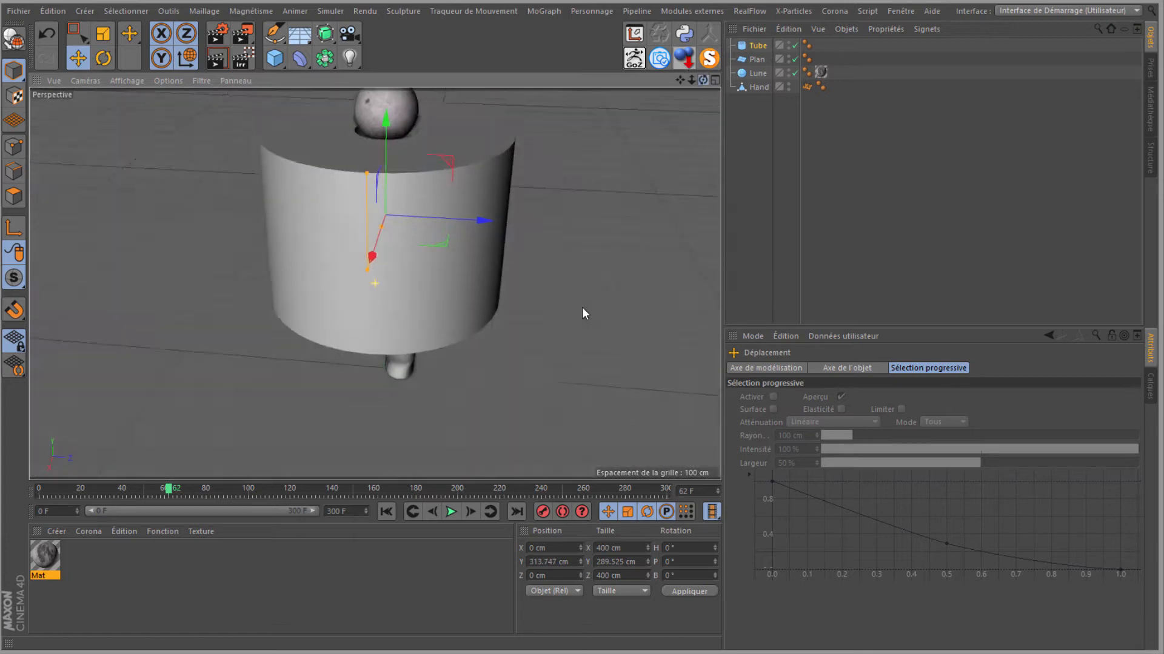
{"action": "left_click_drag", "start_coordinate": [682, 81], "coordinate": [581, 307]}
{"action": "scroll", "coordinate": [402, 185], "scroll_direction": "up", "scroll_amount": 6}
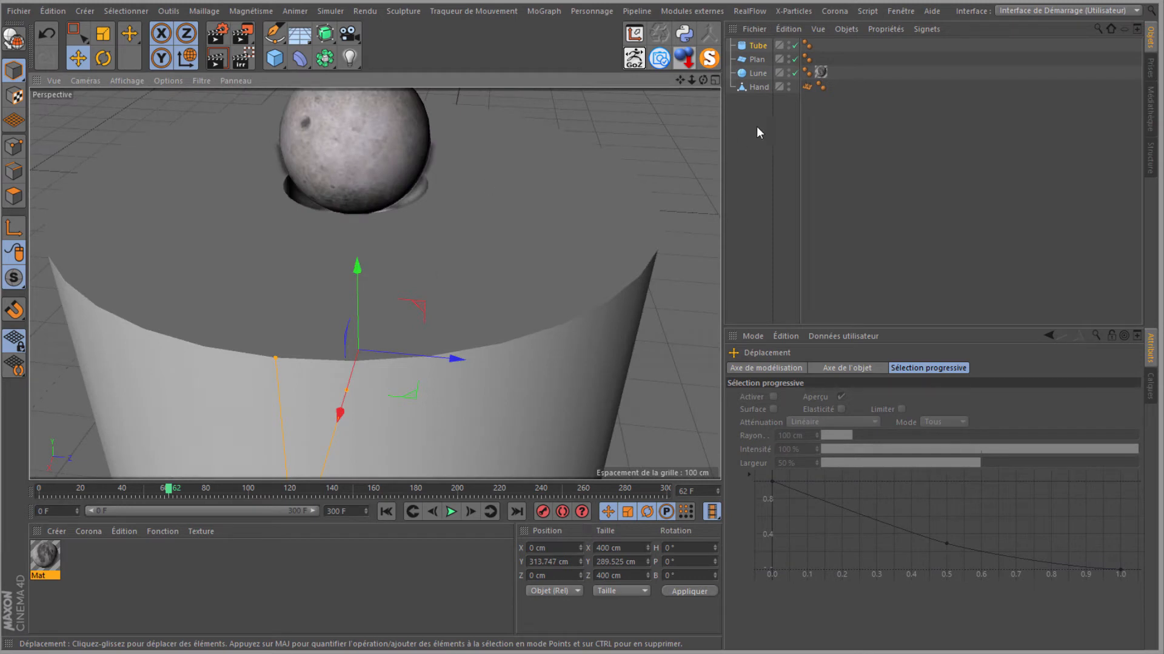
{"action": "left_click", "coordinate": [758, 47]}
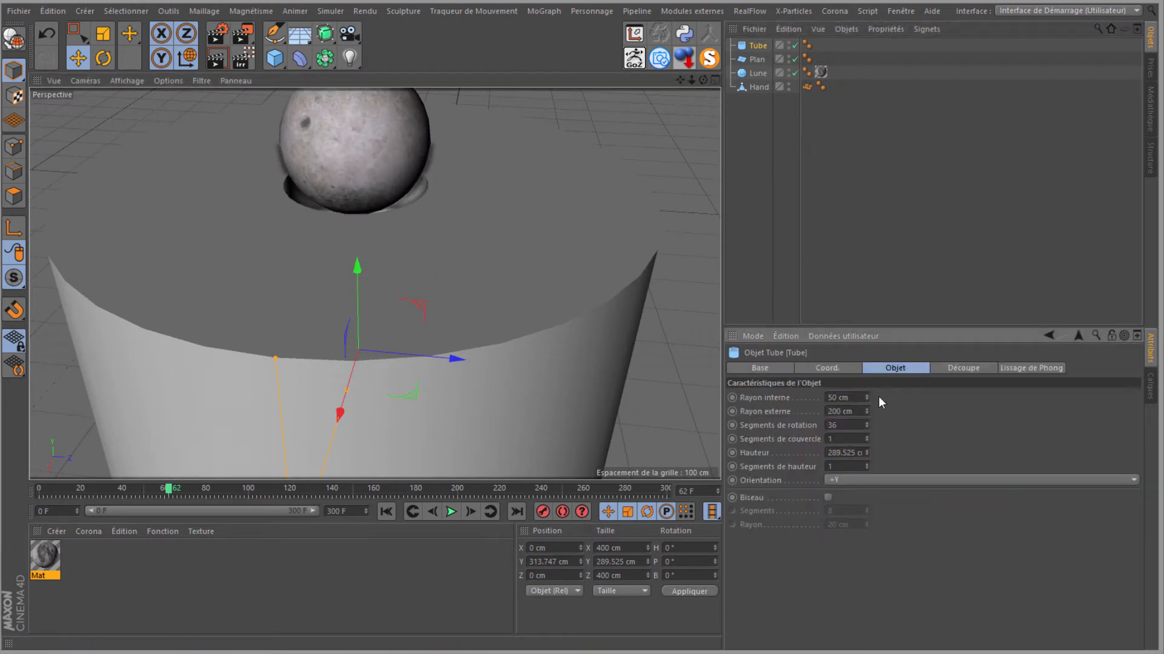
{"action": "left_click_drag", "start_coordinate": [865, 395], "coordinate": [867, 412]}
{"action": "left_click_drag", "start_coordinate": [867, 412], "coordinate": [866, 409]}
{"action": "left_click", "coordinate": [867, 409]}
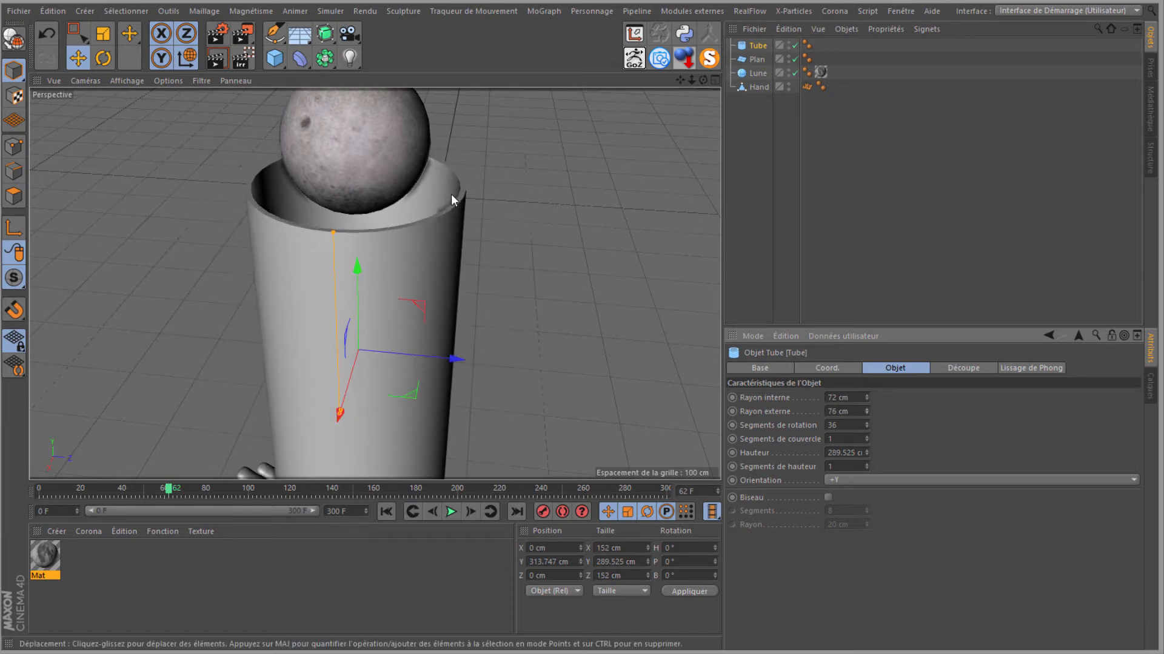
Shorten the tube to about 236 cm and raise it around the moon to a Y position of about 385 cm
{"action": "left_click_drag", "start_coordinate": [357, 286], "coordinate": [356, 234]}
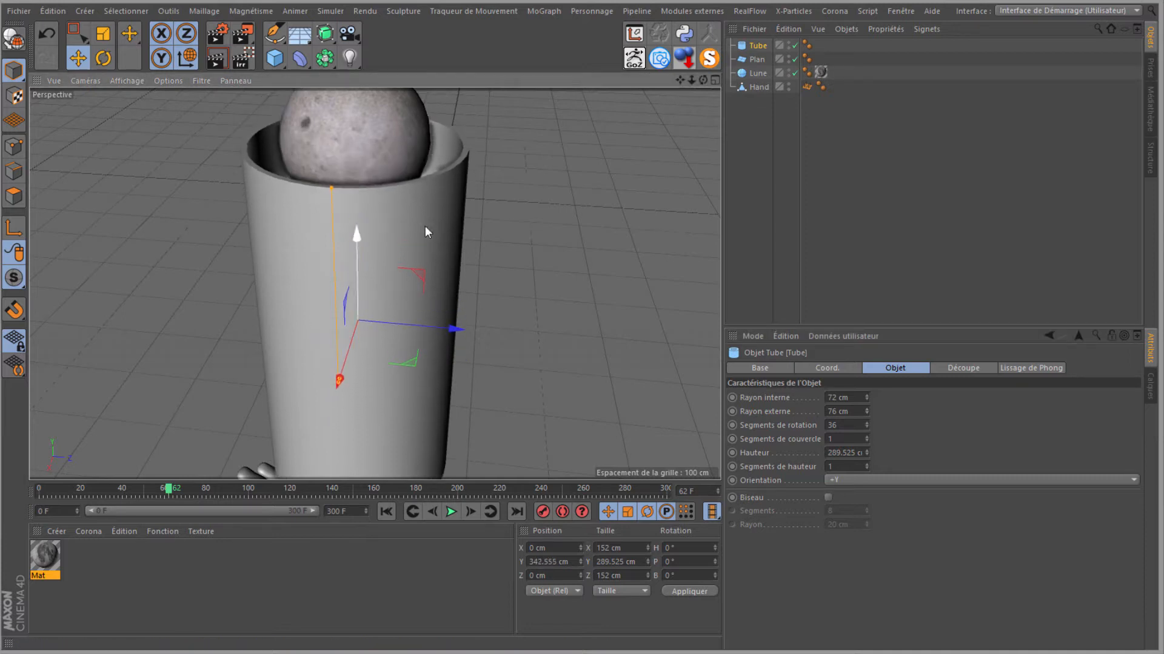
{"action": "left_click_drag", "start_coordinate": [702, 81], "coordinate": [580, 303]}
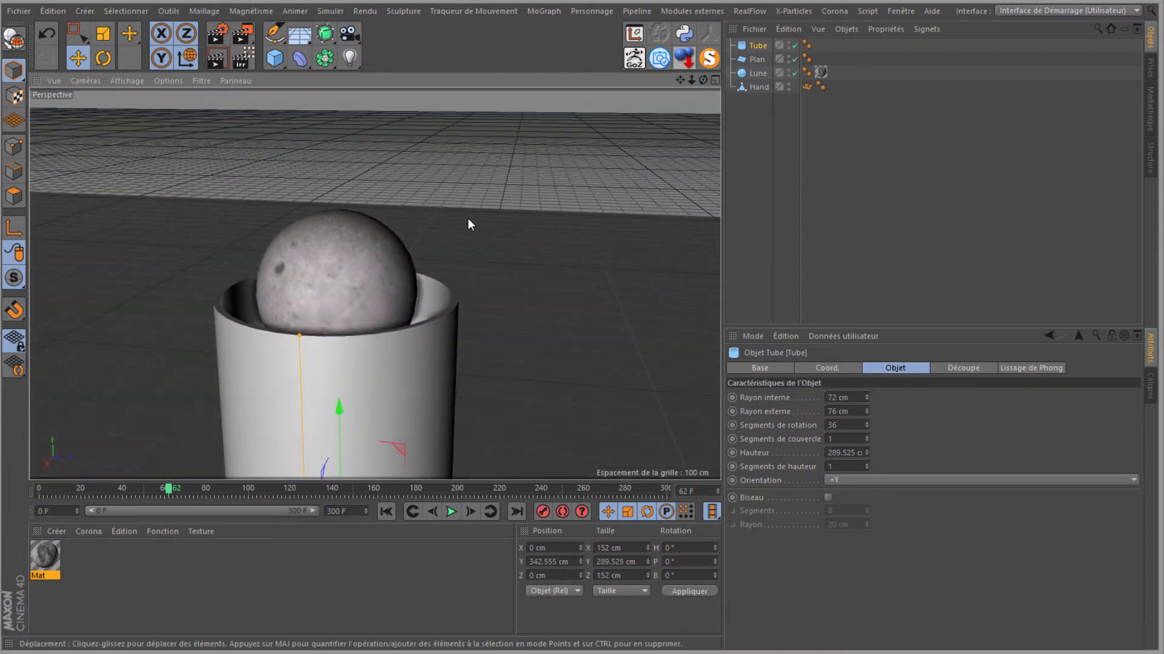
{"action": "scroll", "coordinate": [462, 216], "scroll_direction": "up", "scroll_amount": 4}
{"action": "scroll", "coordinate": [546, 156], "scroll_direction": "down", "scroll_amount": 5}
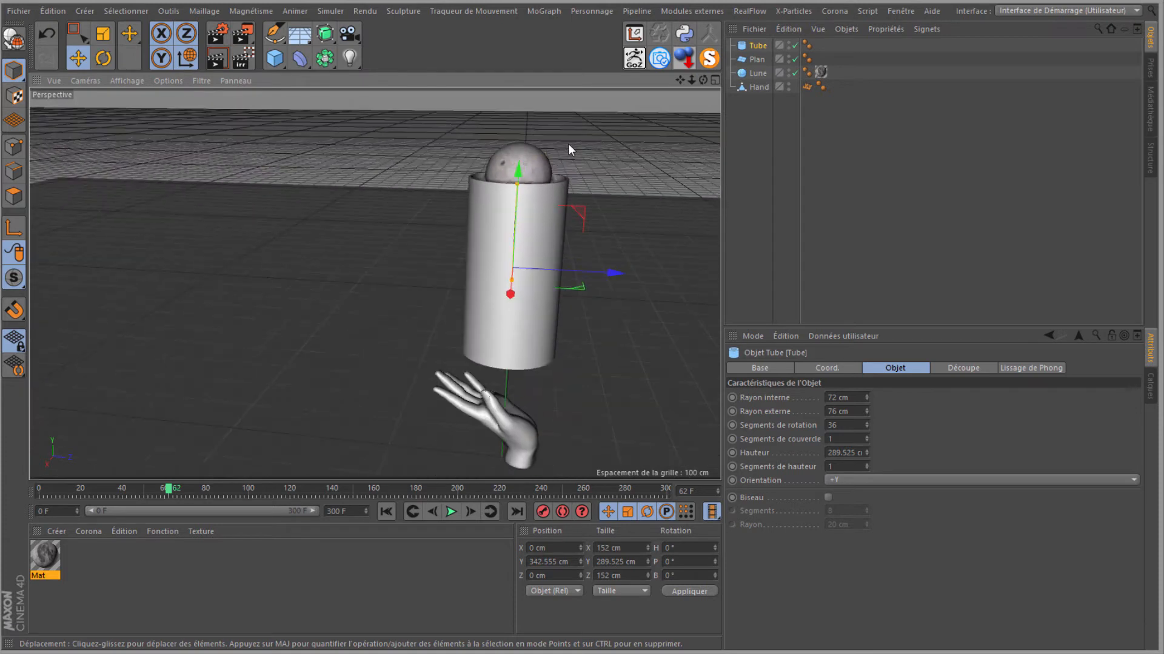
{"action": "left_click_drag", "start_coordinate": [515, 190], "coordinate": [519, 156]}
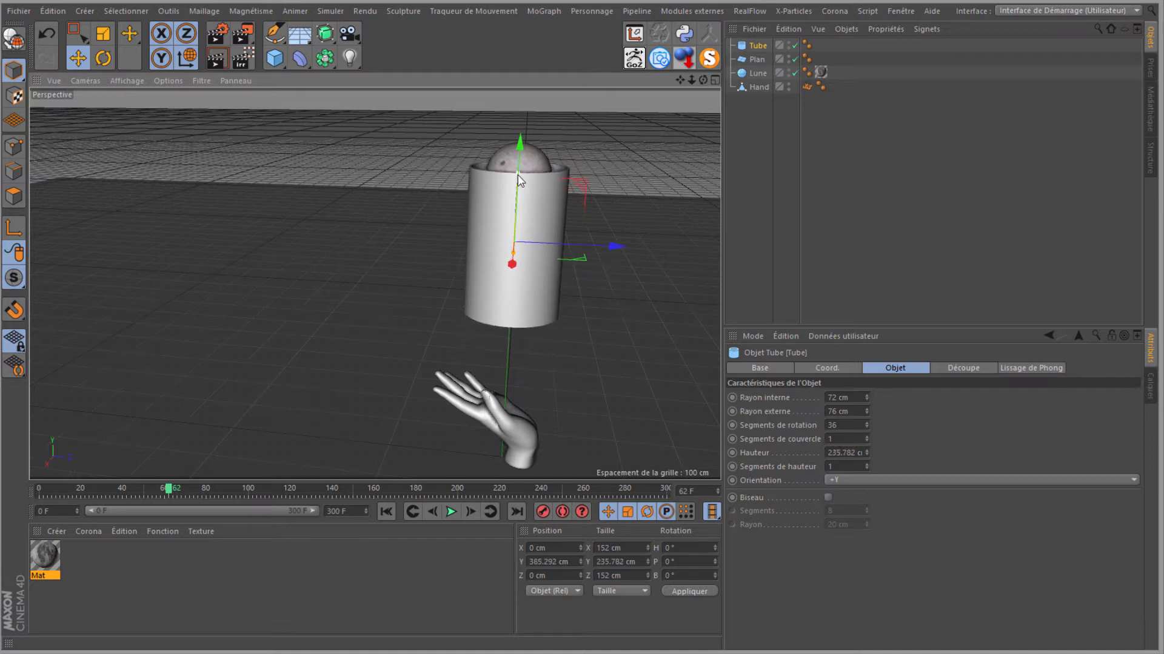
Convert the tube to an editable polygon object and optimize the mesh with all its points selected
{"action": "left_click_drag", "start_coordinate": [701, 82], "coordinate": [515, 443]}
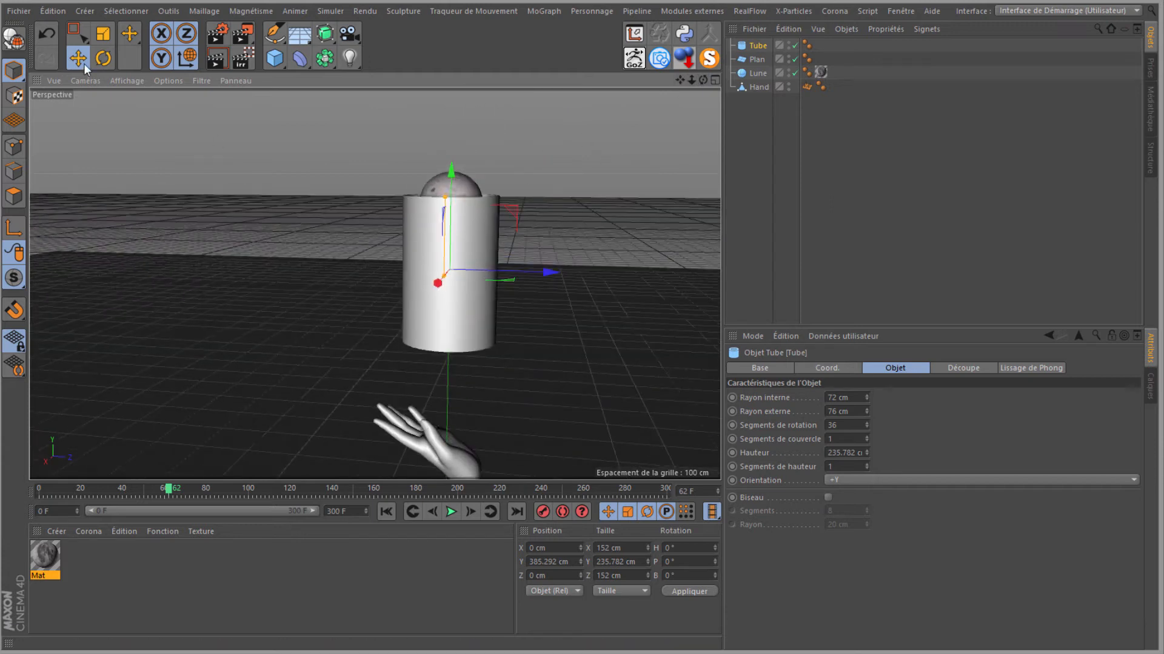
{"action": "left_click", "coordinate": [14, 40]}
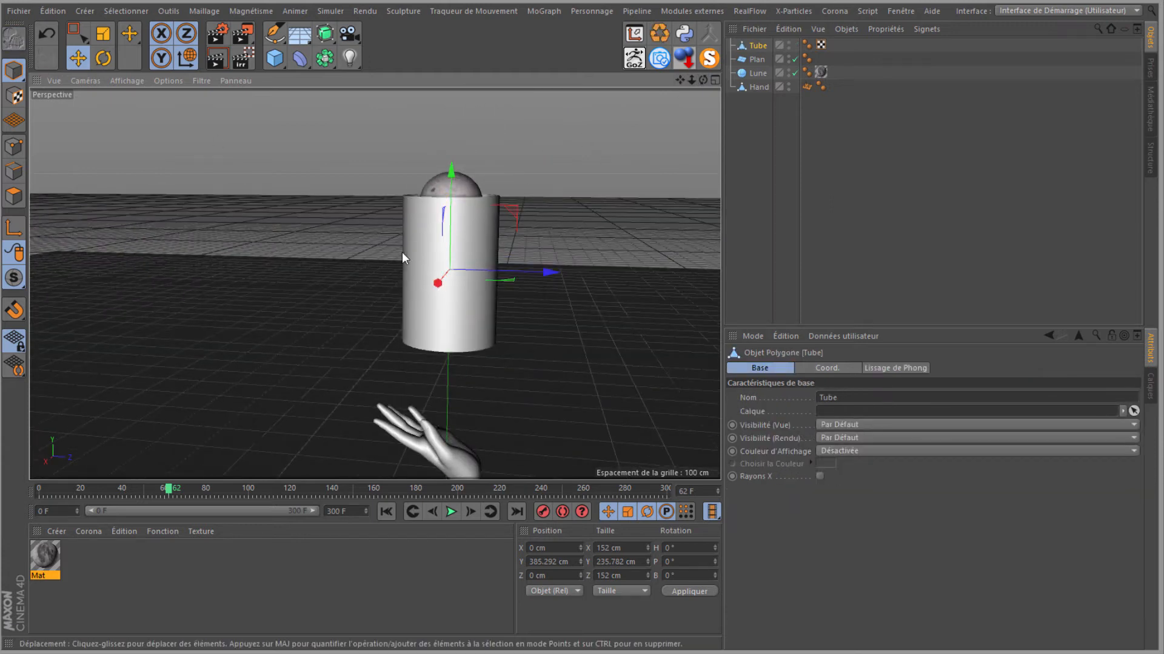
{"action": "left_click", "coordinate": [13, 146]}
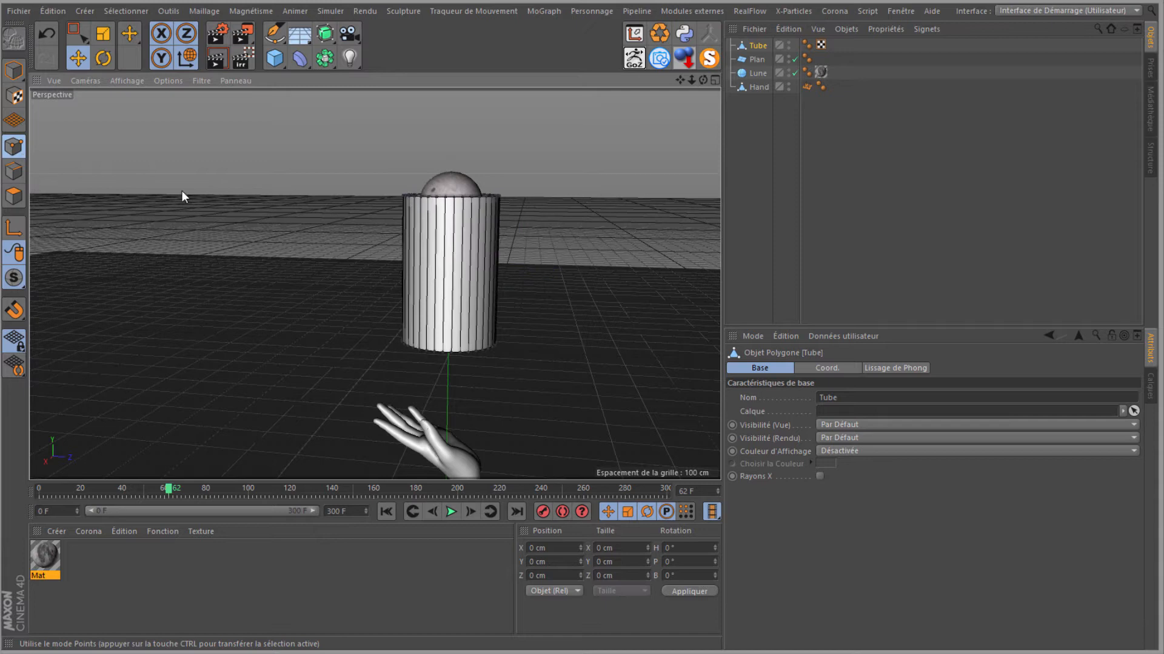
{"action": "key", "text": "ctrl+a"}
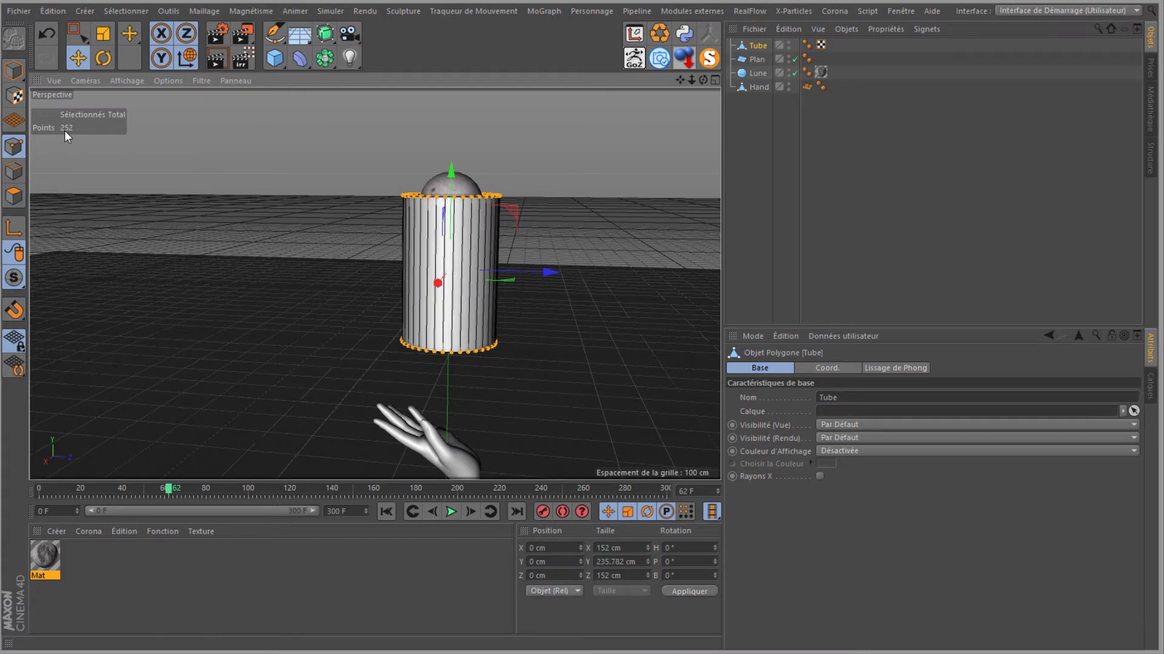
{"action": "left_click", "coordinate": [212, 12]}
{"action": "mouse_move", "coordinate": [220, 35]}
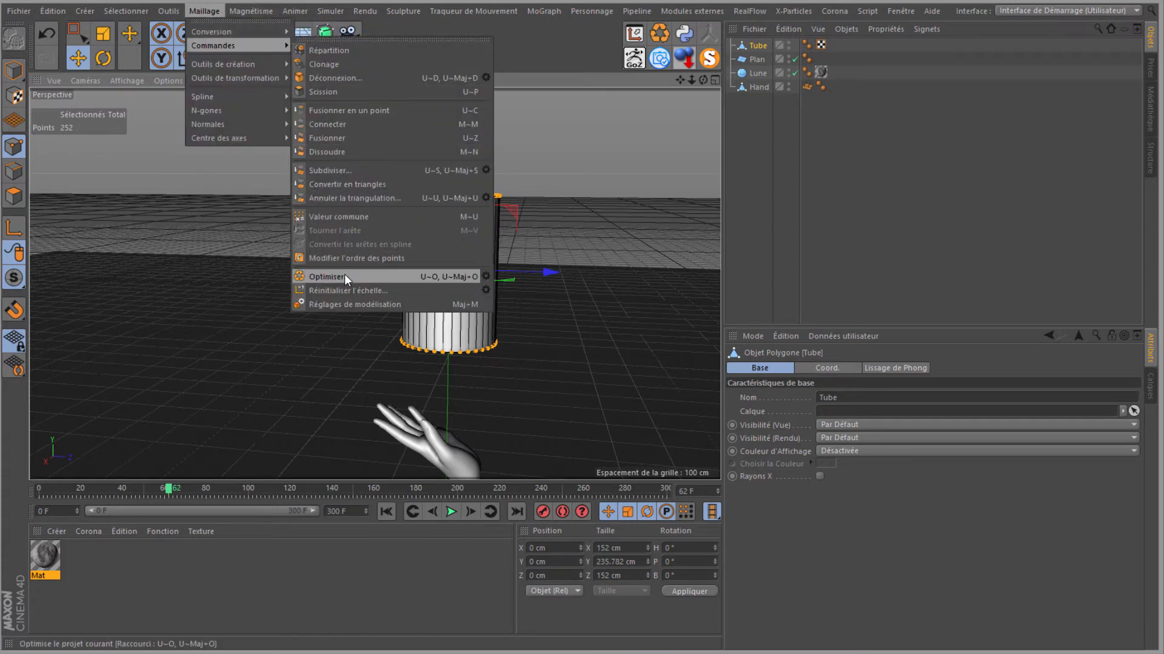
{"action": "left_click", "coordinate": [344, 276]}
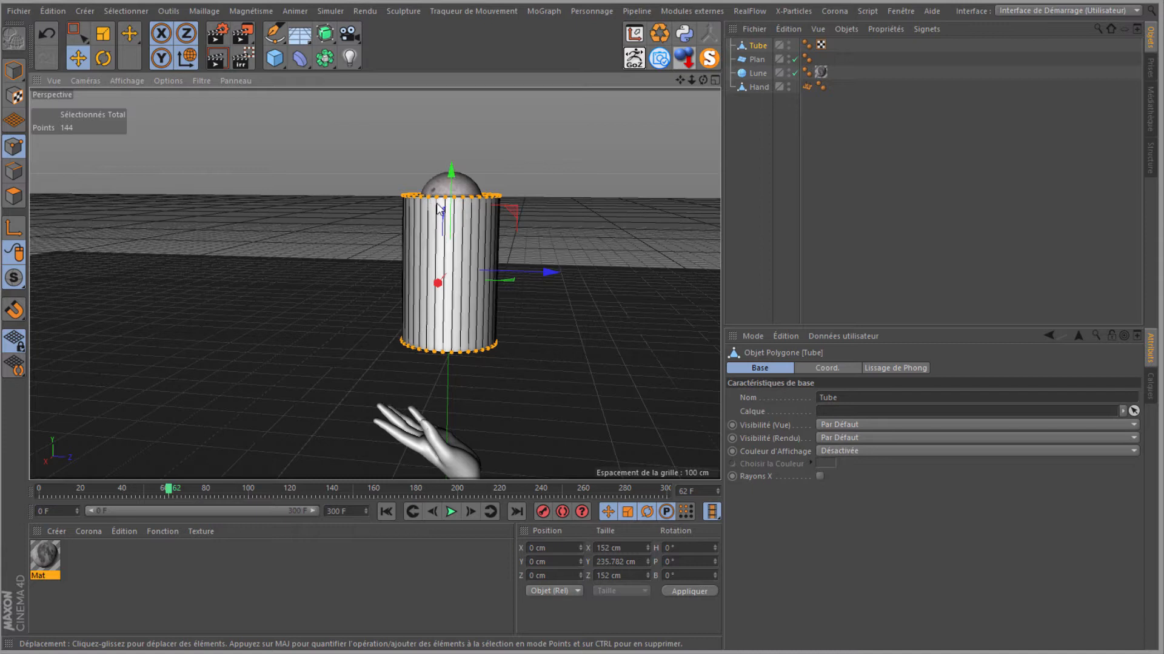
Select the tube's lower ring of points and scale it down to about 33 cm across, forming a funnel toward the hand
{"action": "left_click", "coordinate": [73, 34]}
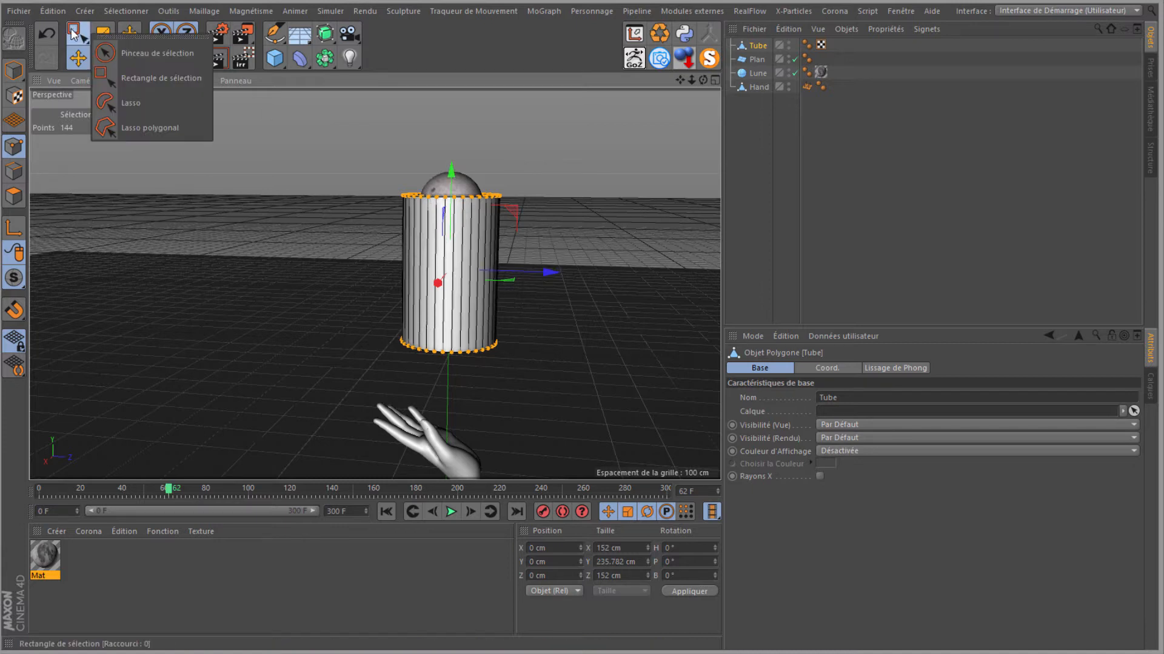
{"action": "left_click", "coordinate": [113, 70]}
{"action": "left_click_drag", "start_coordinate": [526, 392], "coordinate": [306, 293]}
{"action": "left_click_drag", "start_coordinate": [706, 82], "coordinate": [580, 304]}
{"action": "scroll", "coordinate": [502, 243], "scroll_direction": "down", "scroll_amount": 6}
{"action": "left_click_drag", "start_coordinate": [705, 82], "coordinate": [580, 305]}
{"action": "scroll", "coordinate": [473, 321], "scroll_direction": "up", "scroll_amount": 6}
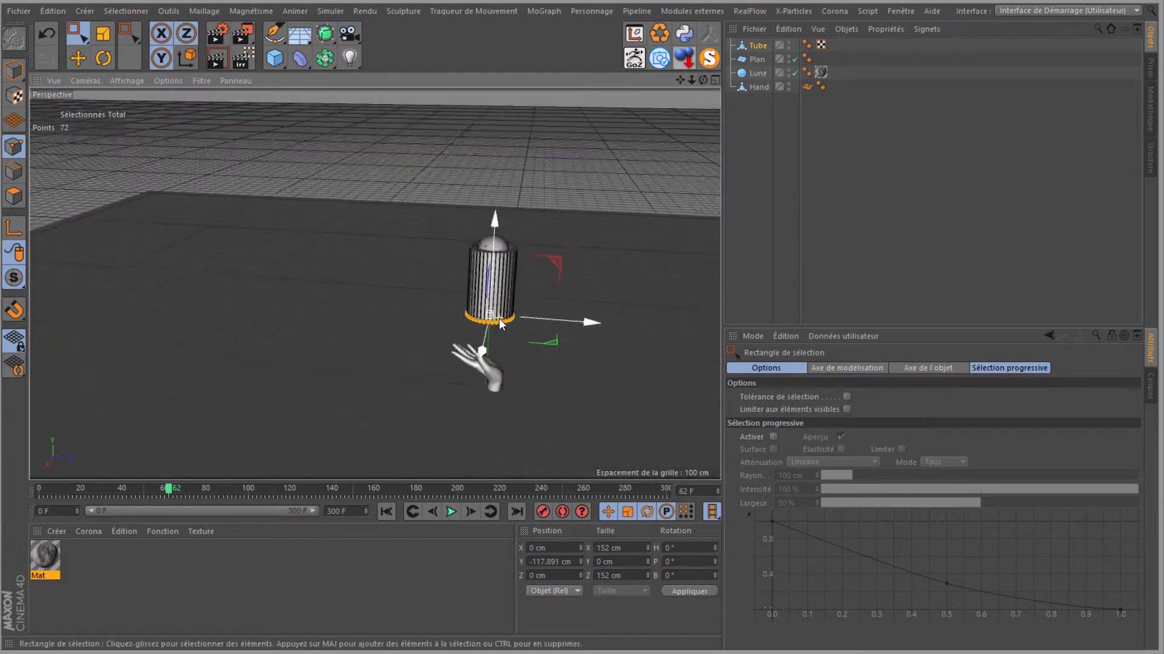
{"action": "scroll", "coordinate": [500, 320], "scroll_direction": "up", "scroll_amount": 2}
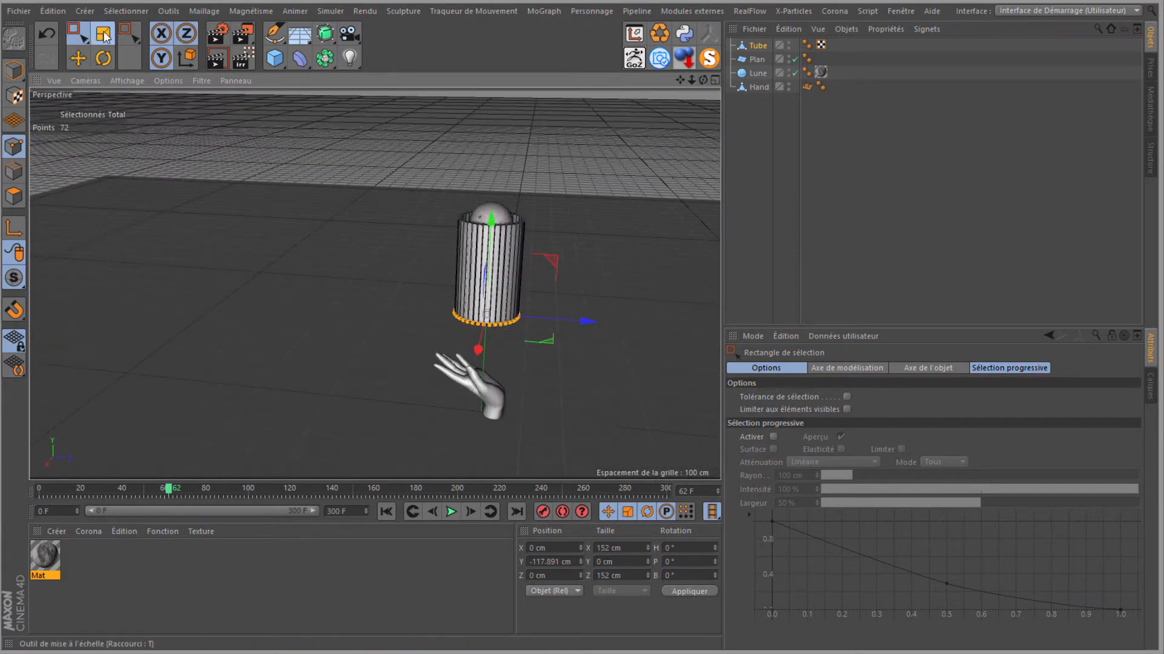
{"action": "left_click", "coordinate": [103, 34]}
{"action": "left_click_drag", "start_coordinate": [416, 345], "coordinate": [467, 293]}
{"action": "scroll", "coordinate": [466, 293], "scroll_direction": "up", "scroll_amount": 3}
{"action": "scroll", "coordinate": [466, 294], "scroll_direction": "down", "scroll_amount": 1}
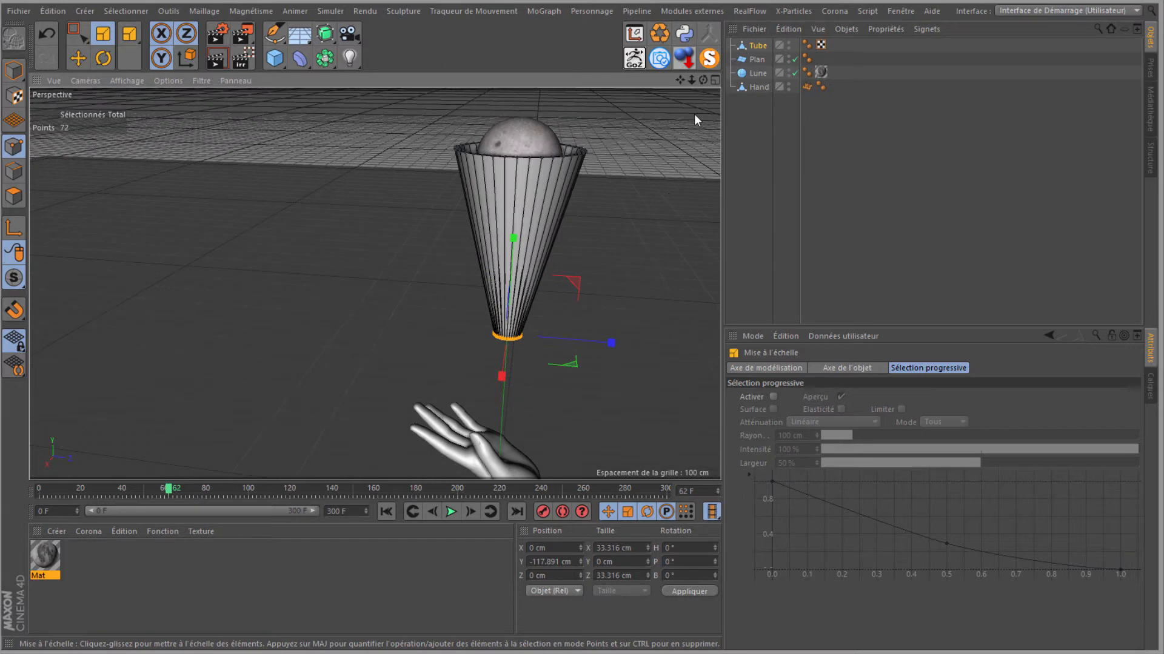
Add a Vibration tag to the funnel-shaped Tube object
{"action": "mouse_move", "coordinate": [702, 81]}
{"action": "left_mouse_down"}
{"action": "mouse_move", "coordinate": [578, 315]}
{"action": "mouse_move", "coordinate": [687, 81]}
{"action": "left_mouse_up"}
{"action": "scroll", "coordinate": [637, 133], "scroll_direction": "down", "scroll_amount": 3}
{"action": "left_click_drag", "start_coordinate": [579, 317], "coordinate": [682, 81]}
{"action": "scroll", "coordinate": [462, 249], "scroll_direction": "up", "scroll_amount": 5}
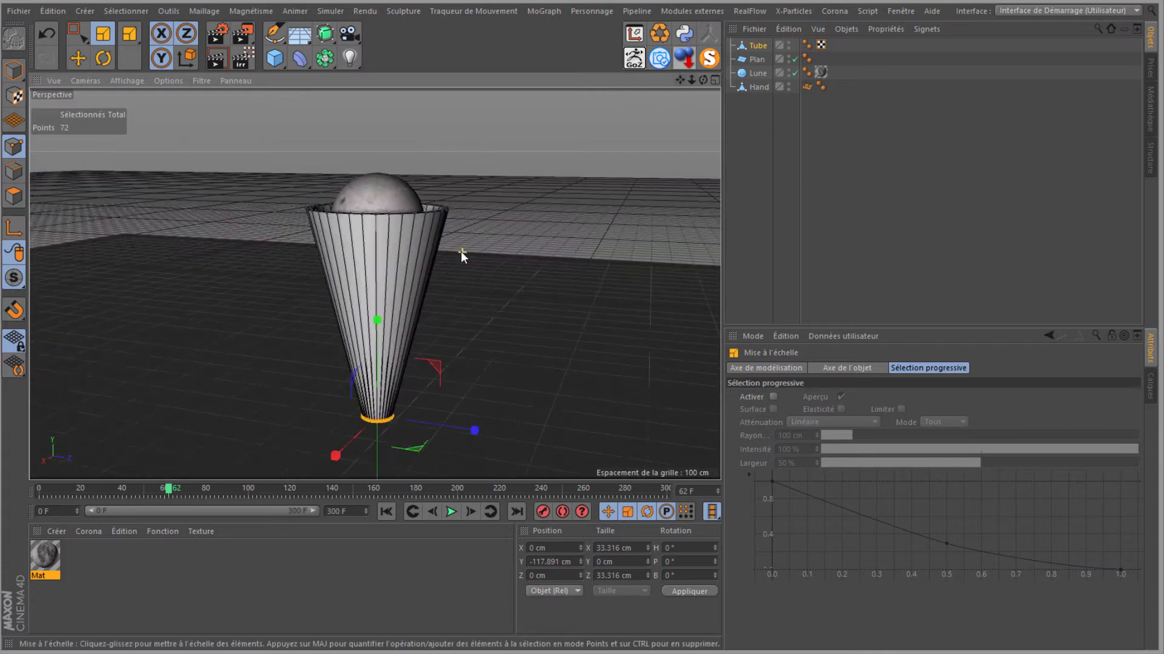
{"action": "scroll", "coordinate": [462, 247], "scroll_direction": "down", "scroll_amount": 2}
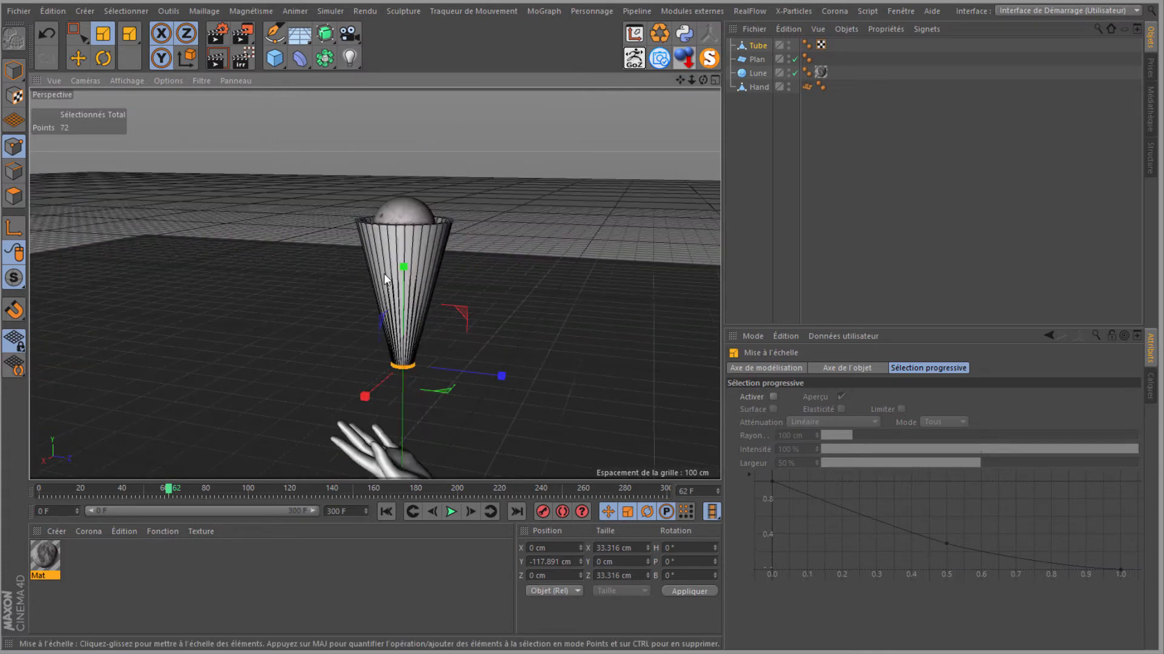
{"action": "right_click", "coordinate": [758, 50]}
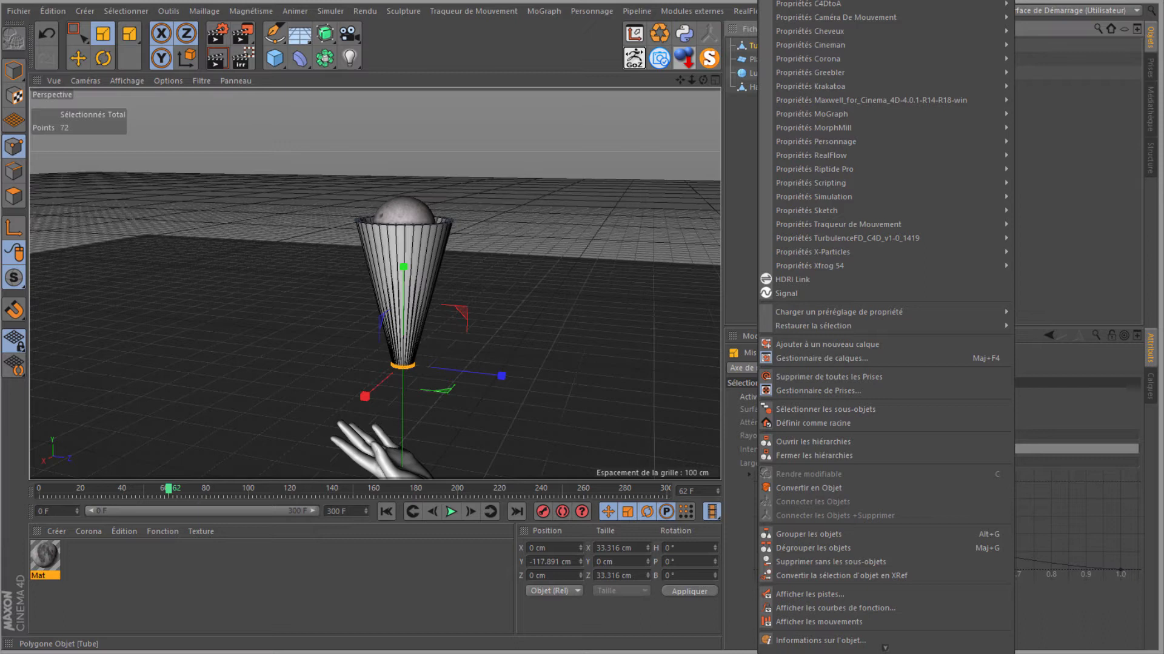
{"action": "mouse_move", "coordinate": [885, 2]}
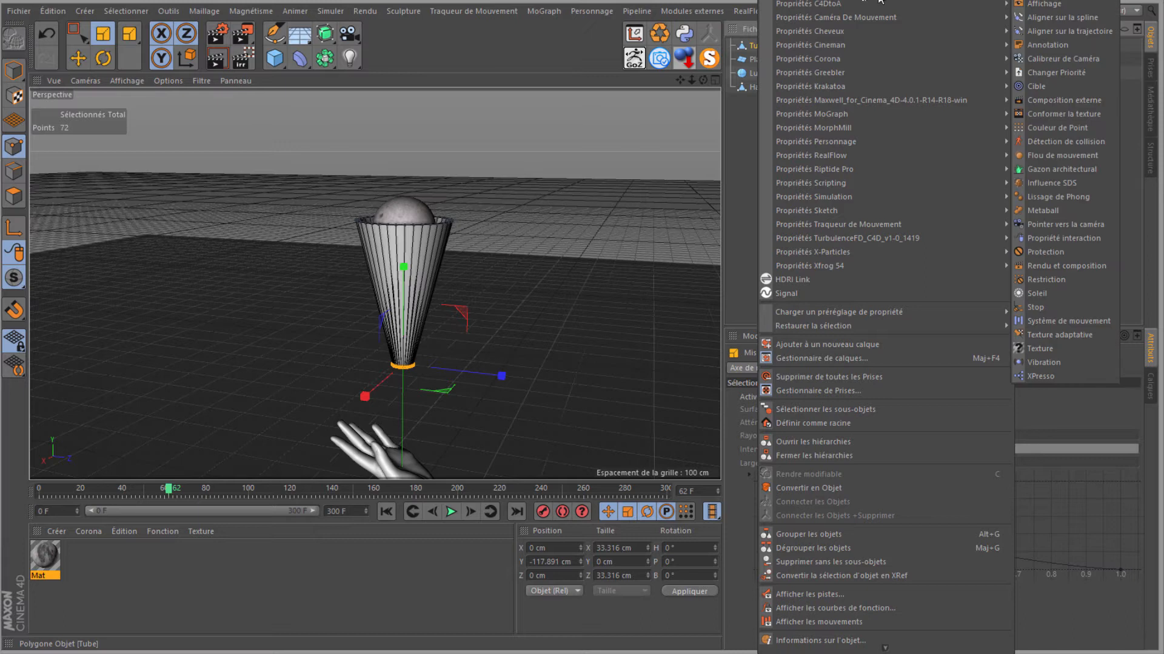
{"action": "left_click", "coordinate": [1082, 362]}
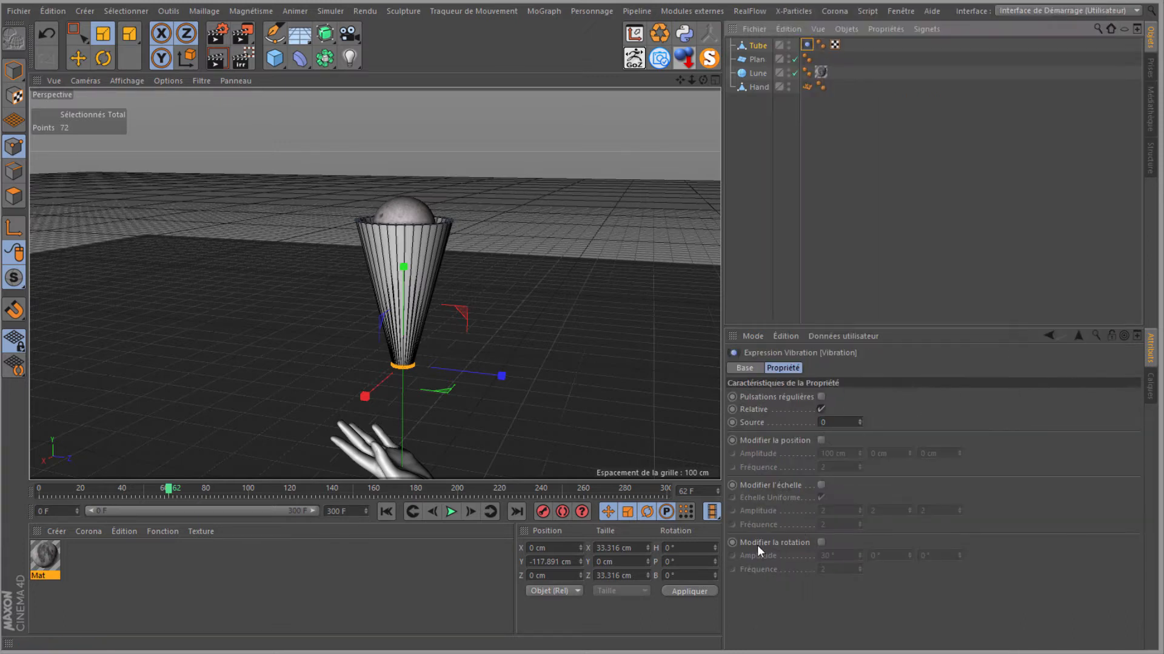
Enable rotation in the funnel's Vibration tag with an amplitude of 15° on all three axes and play the animation from the start
{"action": "left_click", "coordinate": [820, 542]}
{"action": "left_click_drag", "start_coordinate": [830, 555], "coordinate": [782, 565]}
{"action": "type", "text": "15"}
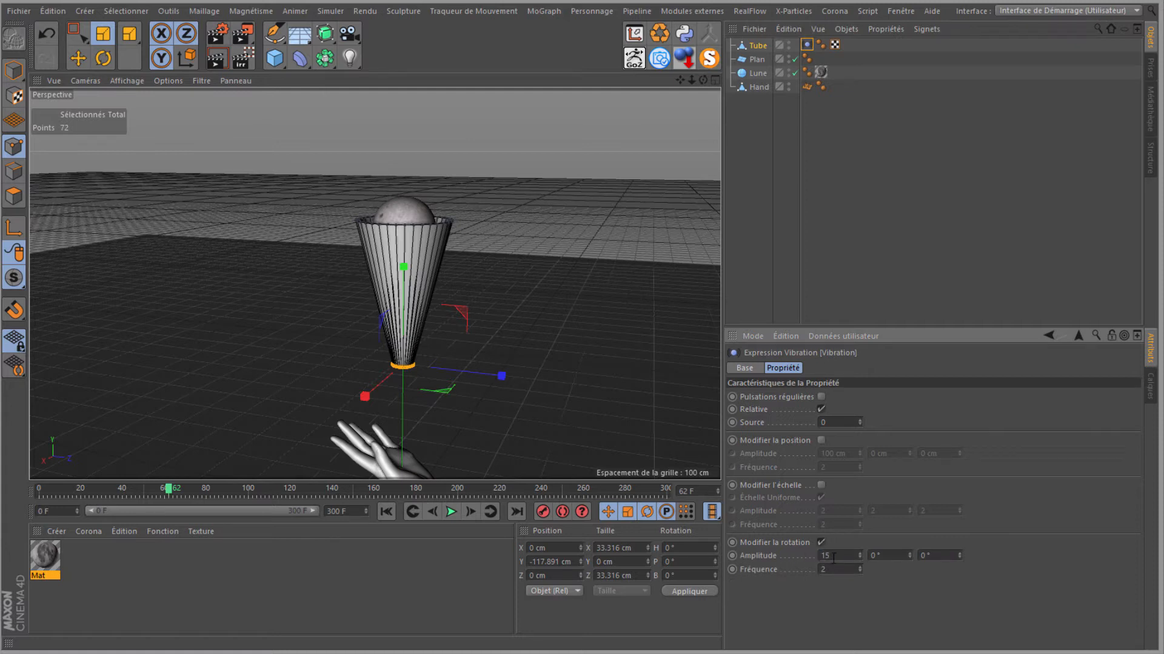
{"action": "left_click_drag", "start_coordinate": [834, 558], "coordinate": [792, 563]}
{"action": "key", "text": "ctrl+c"}
{"action": "left_click_drag", "start_coordinate": [884, 557], "coordinate": [809, 561]}
{"action": "key", "text": "ctrl+v"}
{"action": "left_click_drag", "start_coordinate": [935, 556], "coordinate": [864, 565]}
{"action": "left_click", "coordinate": [385, 512]}
{"action": "left_click", "coordinate": [450, 512]}
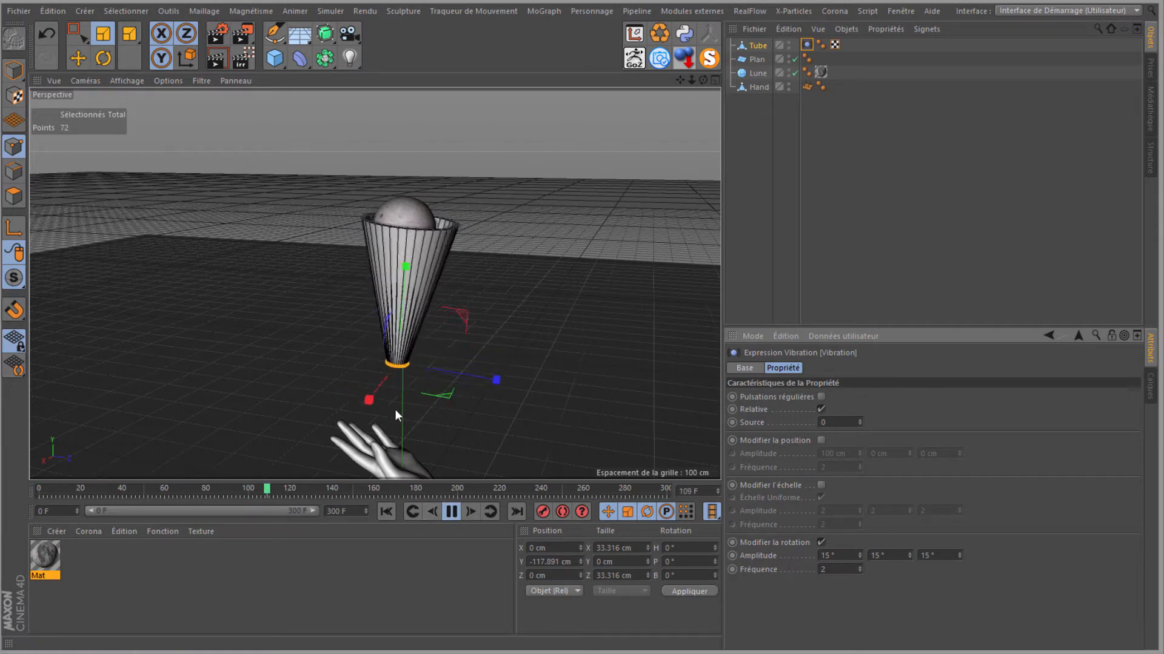
{"action": "left_click", "coordinate": [451, 512]}
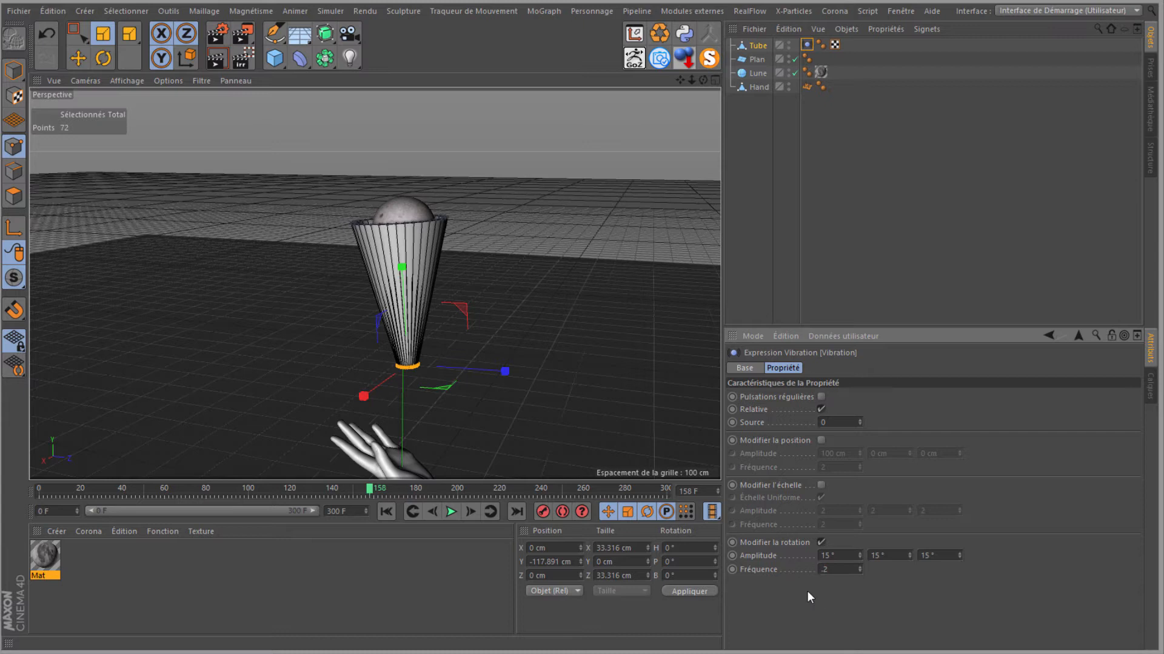
Try a rotation vibration frequency of 0.2 by playing the animation from the start
{"action": "left_click", "coordinate": [382, 512]}
{"action": "left_click", "coordinate": [451, 513]}
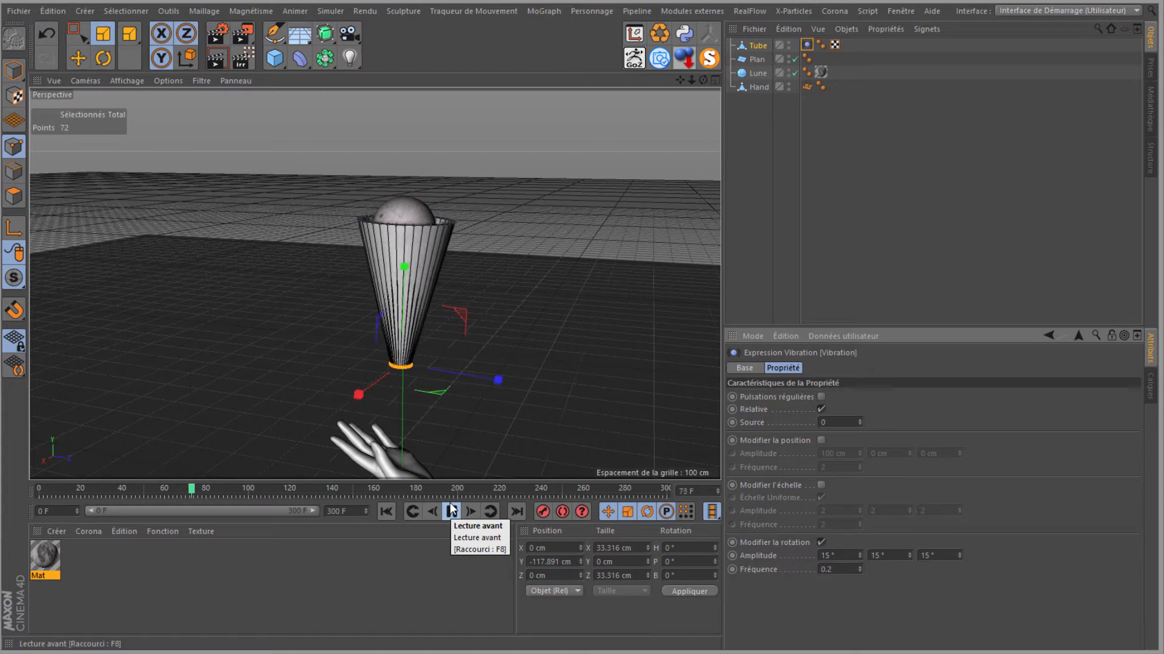
{"action": "left_click", "coordinate": [451, 511]}
Set the rotation vibration frequency to 0.5 and replay the animation from the start
{"action": "double_click", "coordinate": [832, 571]}
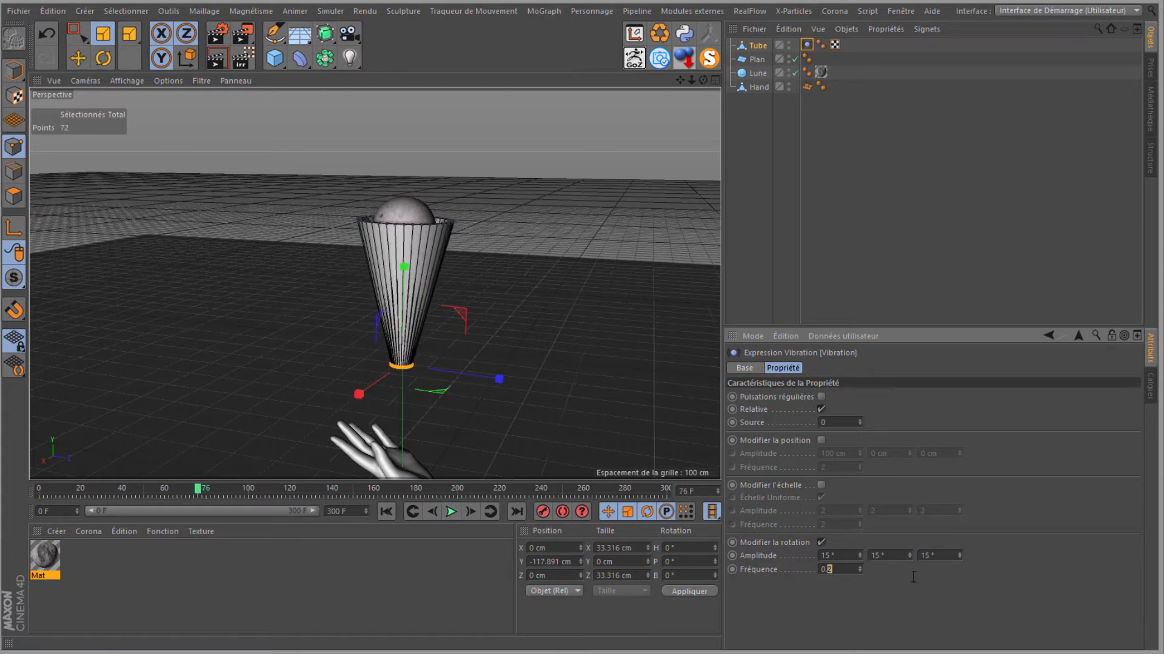
{"action": "type", "text": "5"}
{"action": "left_click", "coordinate": [385, 511]}
{"action": "left_click", "coordinate": [452, 512]}
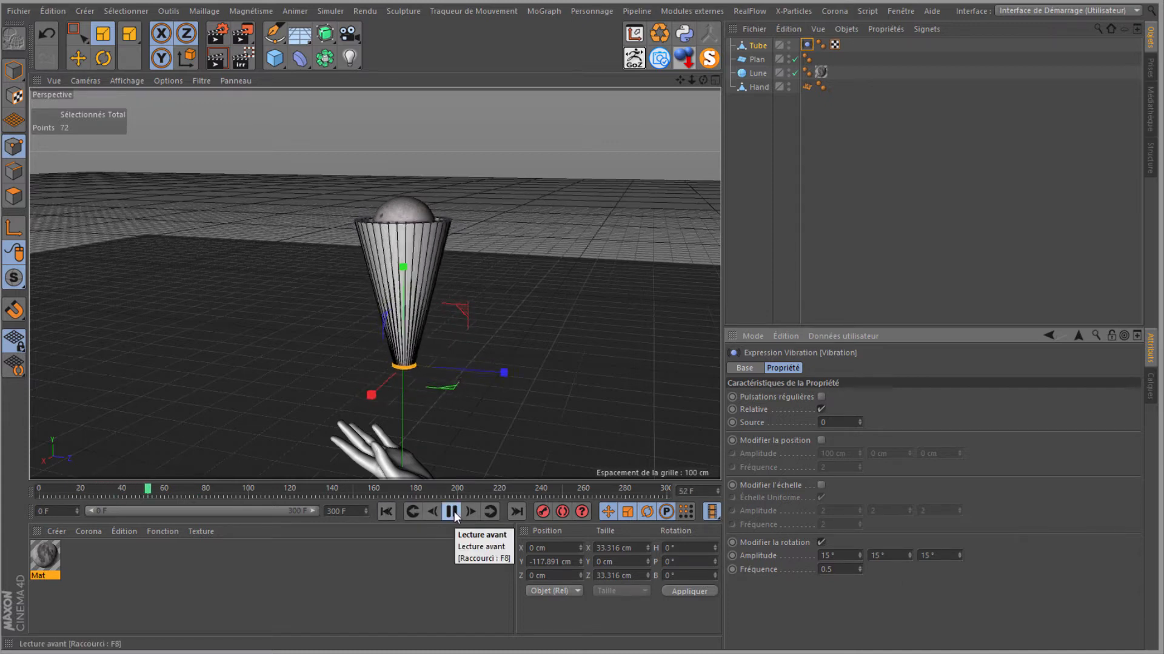
{"action": "left_click", "coordinate": [454, 512]}
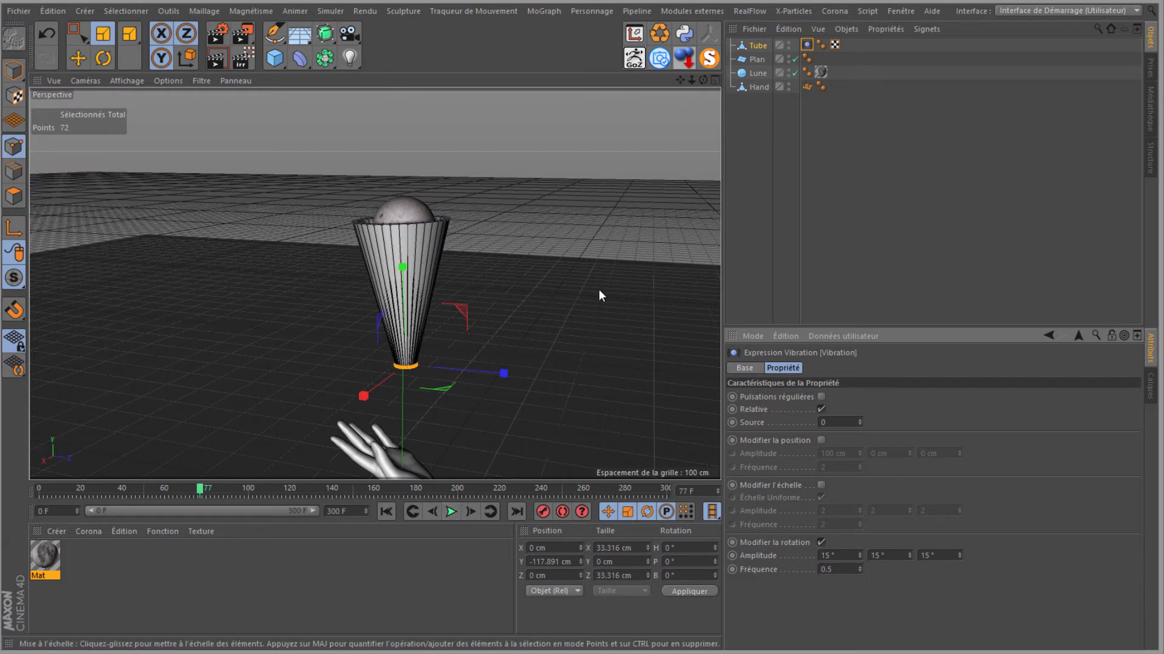
Add an X-Particles xpCollider tag to the Tube, with 0% bounce and 1% friction
{"action": "middle_click_drag", "start_coordinate": [479, 297], "coordinate": [641, 153], "text": "alt"}
{"action": "left_click_drag", "start_coordinate": [679, 80], "coordinate": [611, 157]}
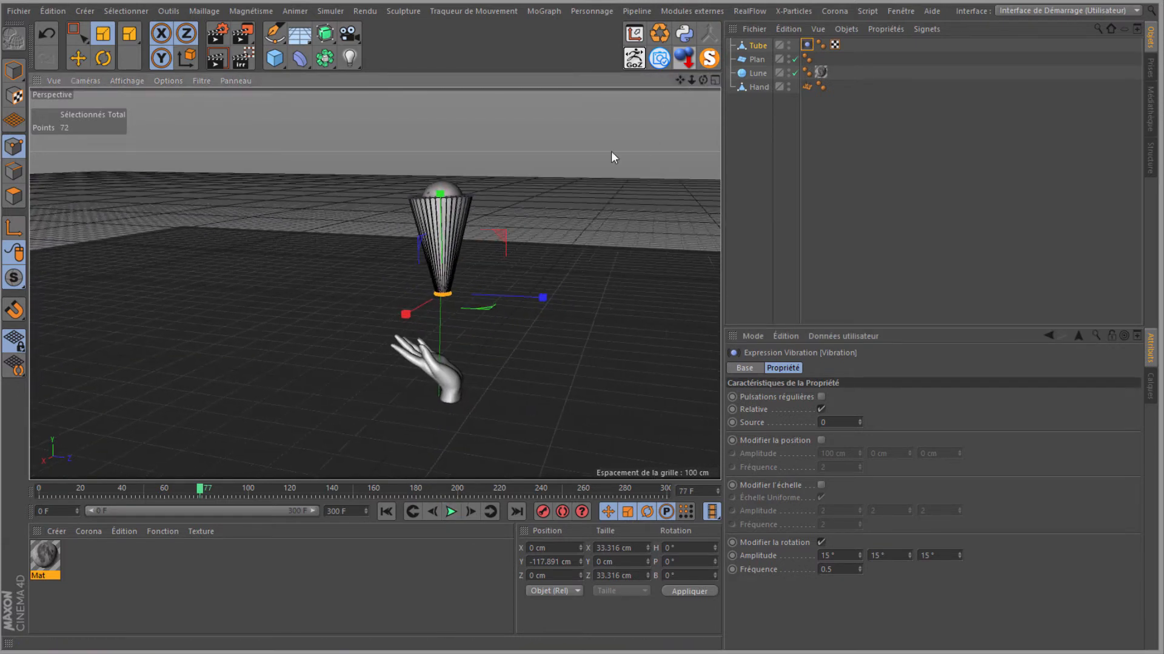
{"action": "right_click_drag", "start_coordinate": [425, 208], "coordinate": [558, 209], "text": "alt"}
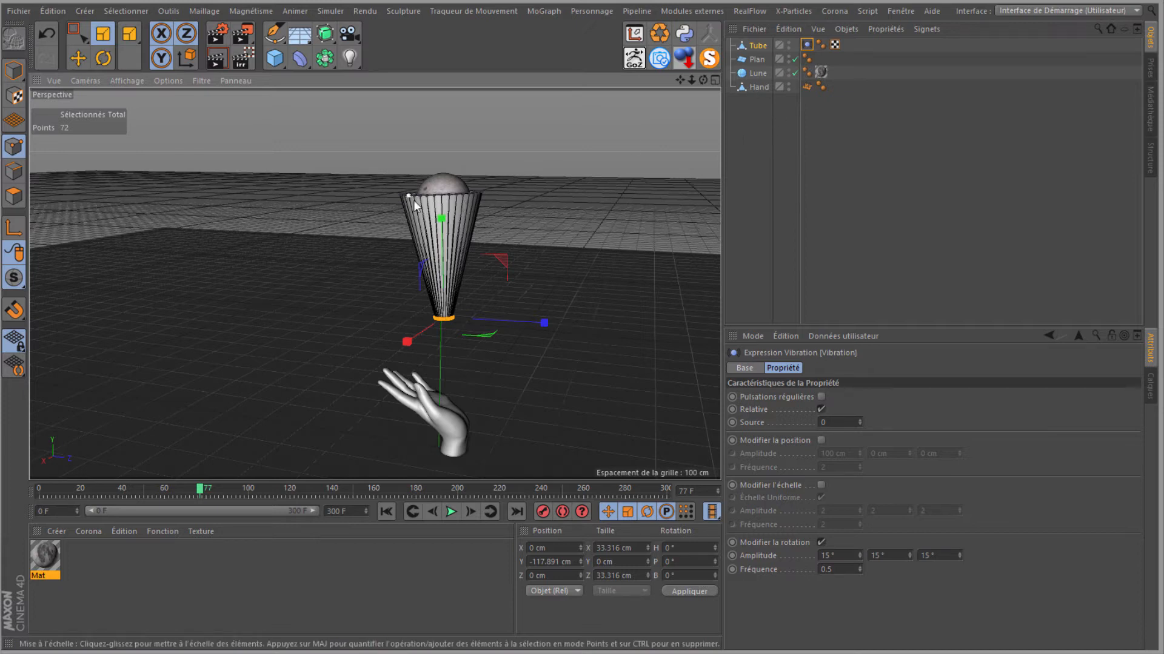
{"action": "right_click", "coordinate": [760, 48]}
{"action": "mouse_move", "coordinate": [842, 251]}
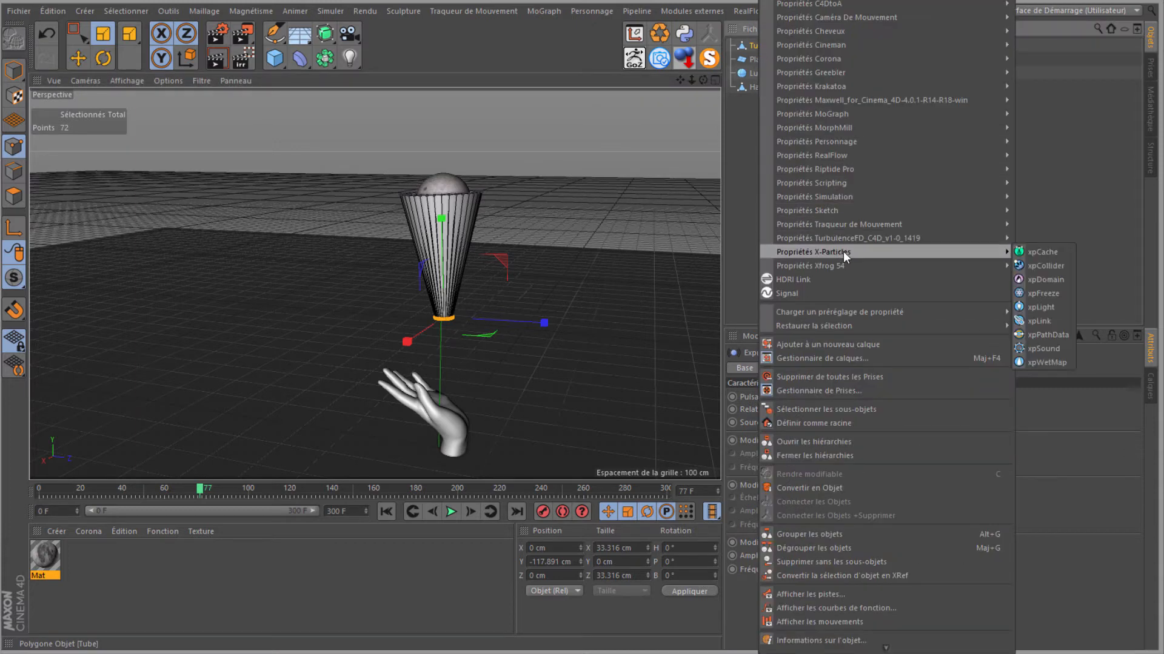
{"action": "left_click", "coordinate": [1072, 268]}
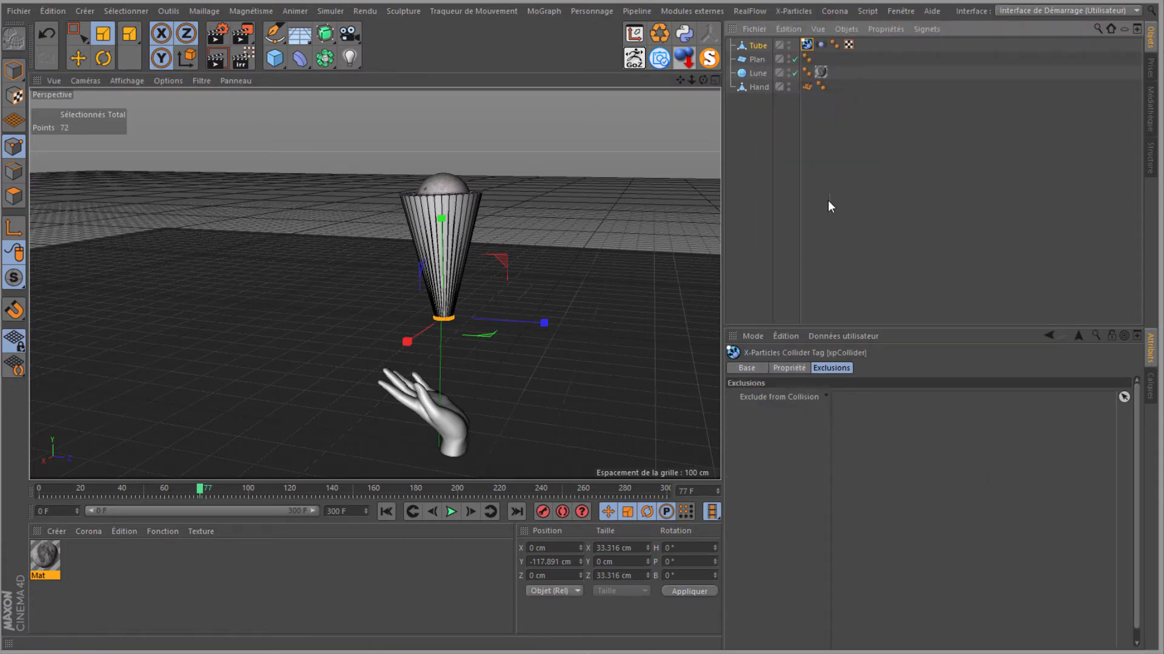
{"action": "left_click", "coordinate": [789, 367]}
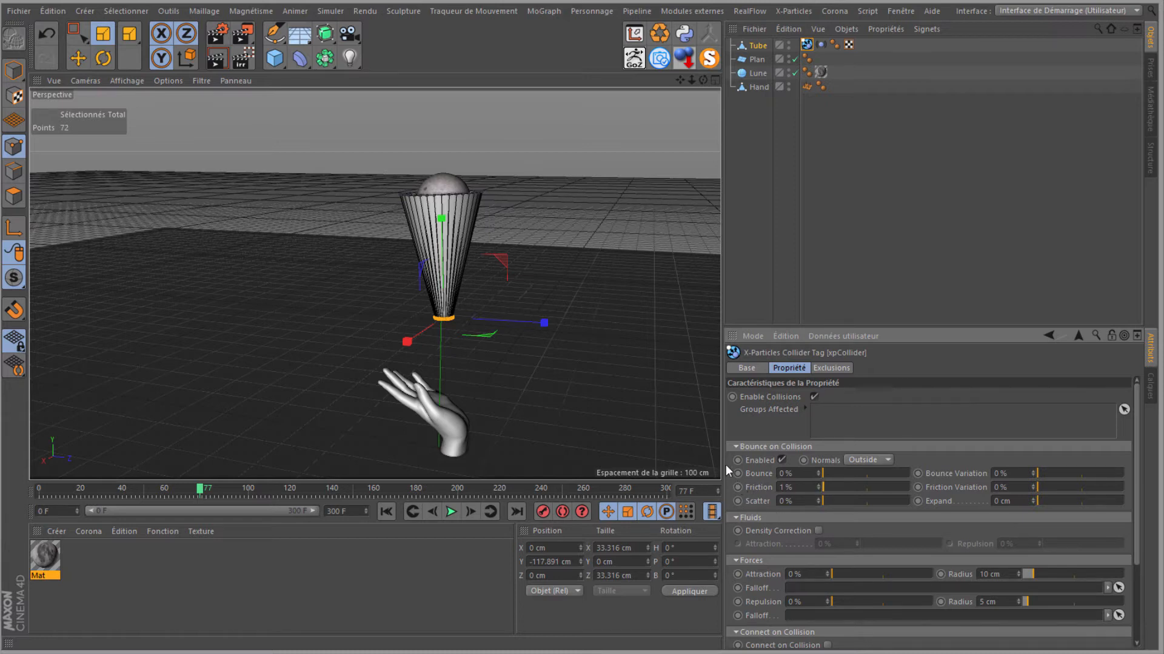
Add an xpCollider tag to the Plan floor with friction and scatter both at 4%
{"action": "left_click", "coordinate": [756, 57]}
{"action": "right_click", "coordinate": [756, 57]}
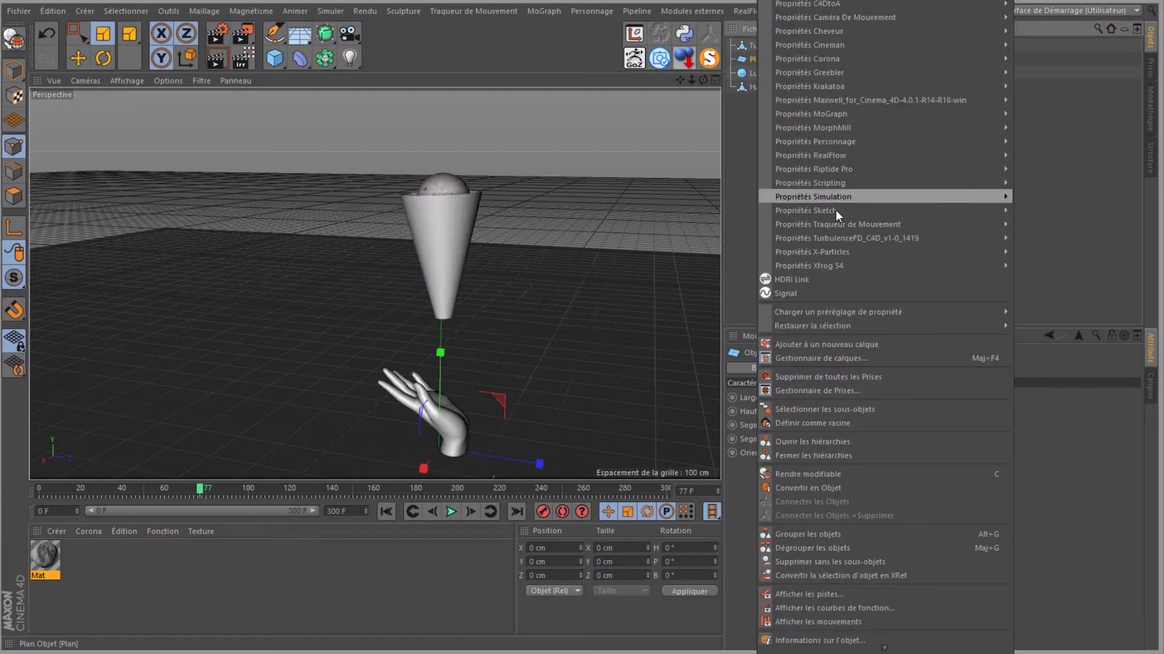
{"action": "mouse_move", "coordinate": [834, 254]}
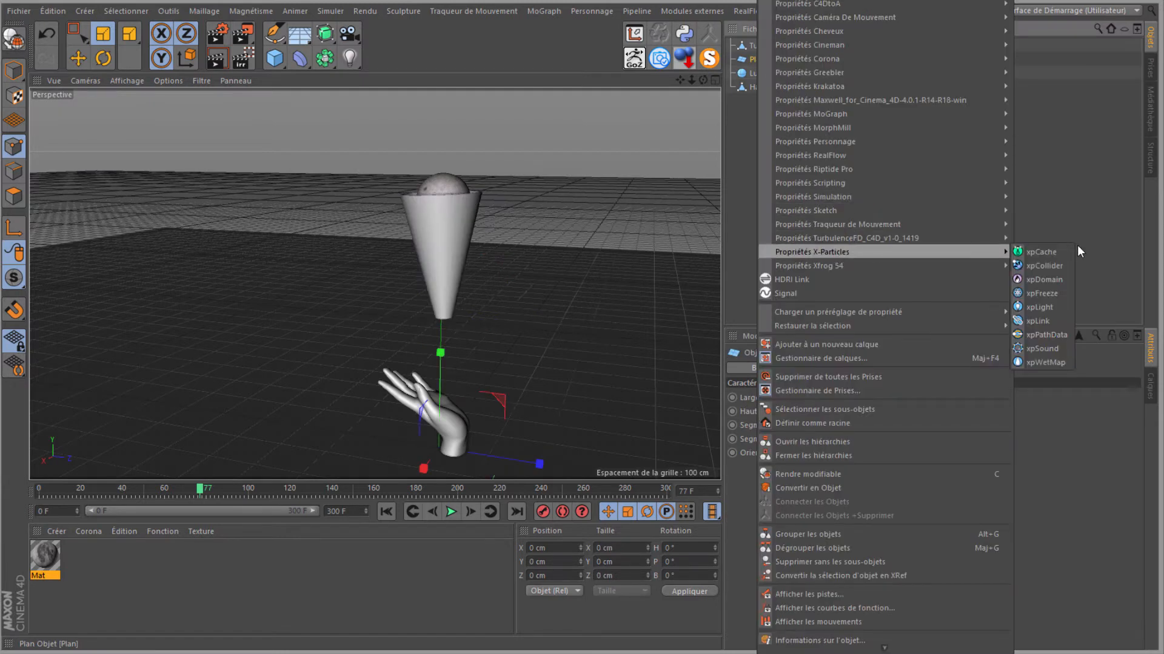
{"action": "left_click", "coordinate": [1049, 267]}
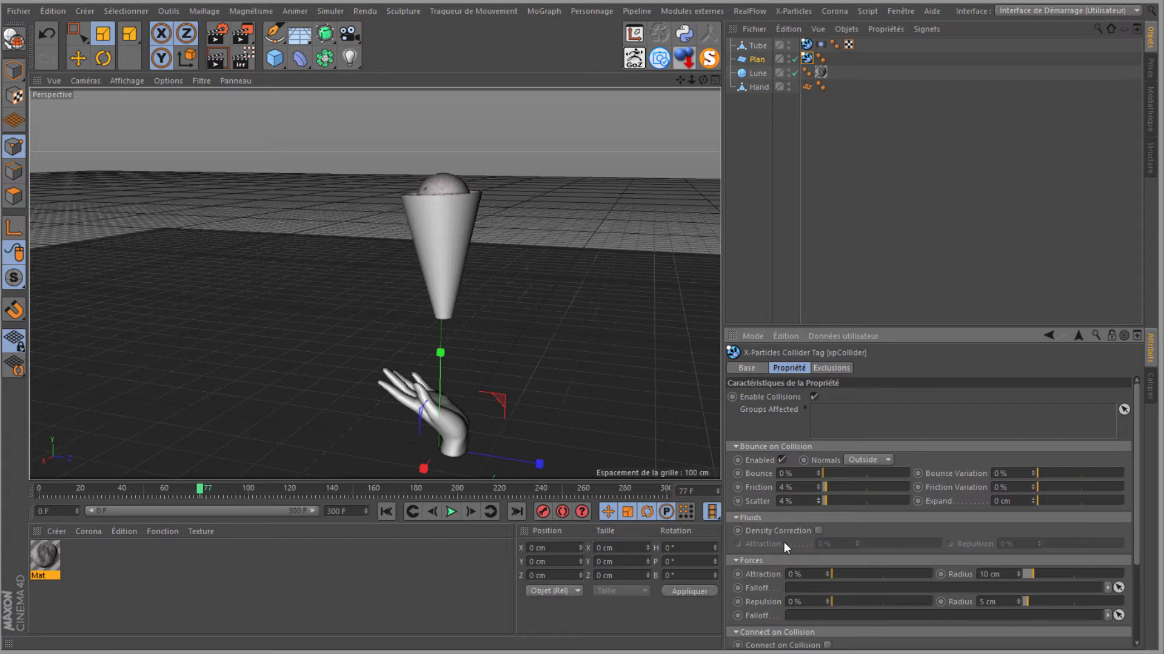
Copy the floor's xpCollider tag onto the Hand and set the copy's bounce to 20%
{"action": "left_click", "coordinate": [805, 61]}
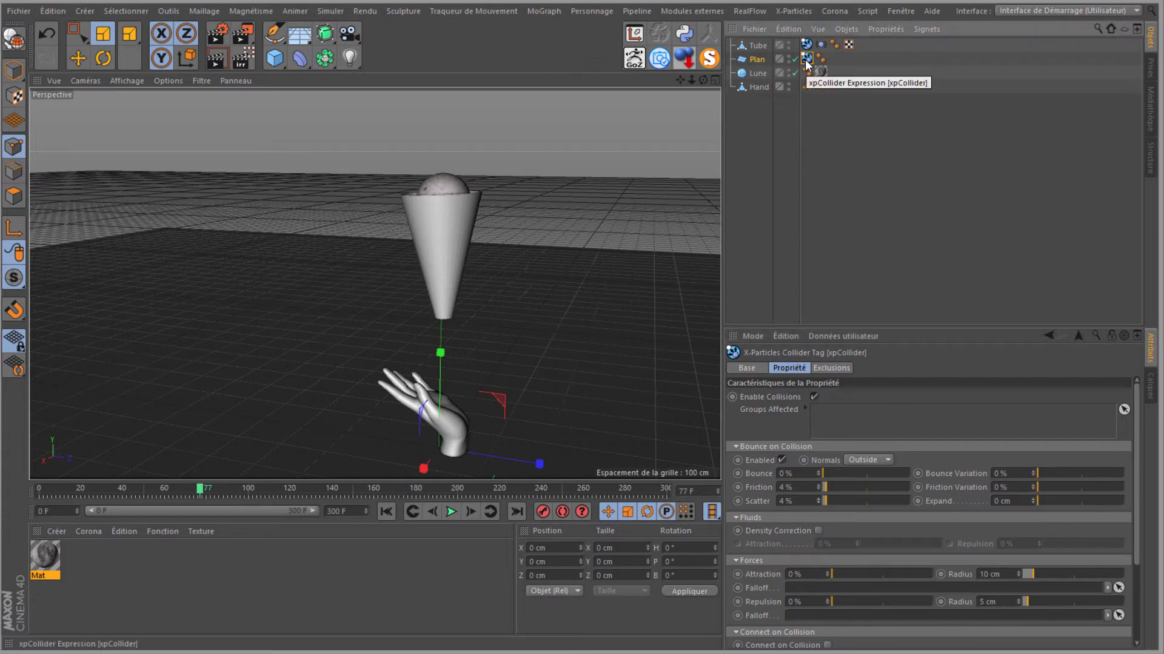
{"action": "left_click_drag", "start_coordinate": [806, 63], "coordinate": [840, 89], "text": "ctrl"}
{"action": "left_click", "coordinate": [824, 473]}
{"action": "left_click_drag", "start_coordinate": [828, 473], "coordinate": [836, 476]}
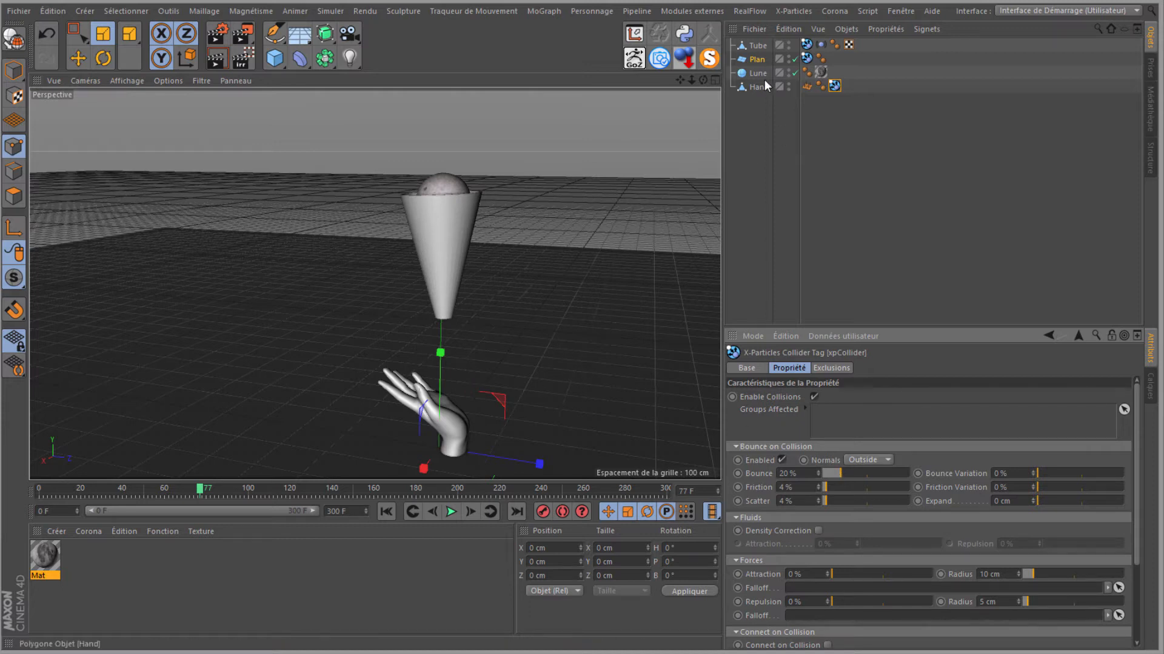
Hide the Tube and Lune objects in both the viewport and the render
{"action": "double_click", "coordinate": [789, 44]}
{"action": "left_click", "coordinate": [789, 48]}
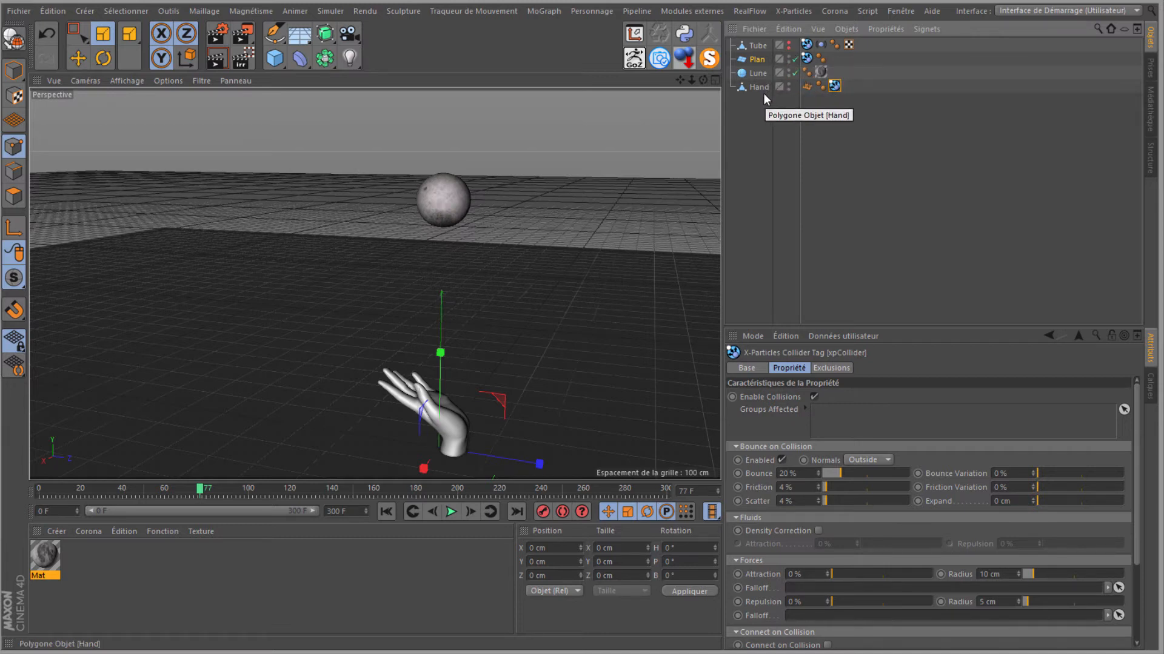
{"action": "left_click", "coordinate": [789, 71]}
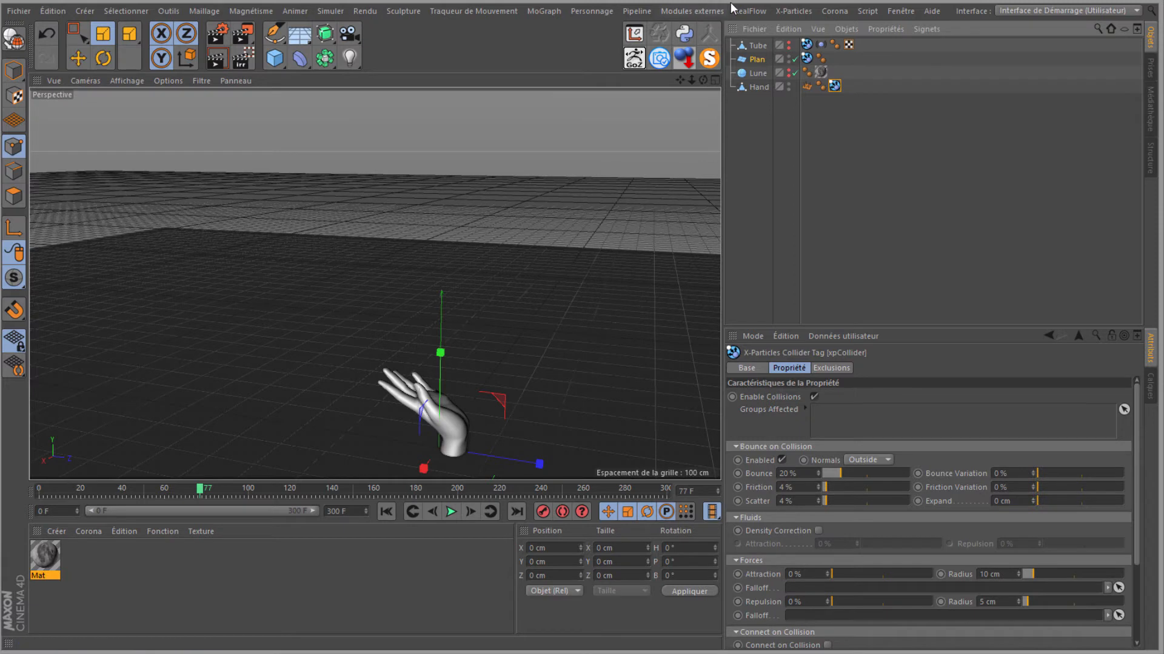
Create an X-Particles system and add an xpEmitter to it
{"action": "left_click", "coordinate": [788, 12]}
{"action": "left_click", "coordinate": [789, 99]}
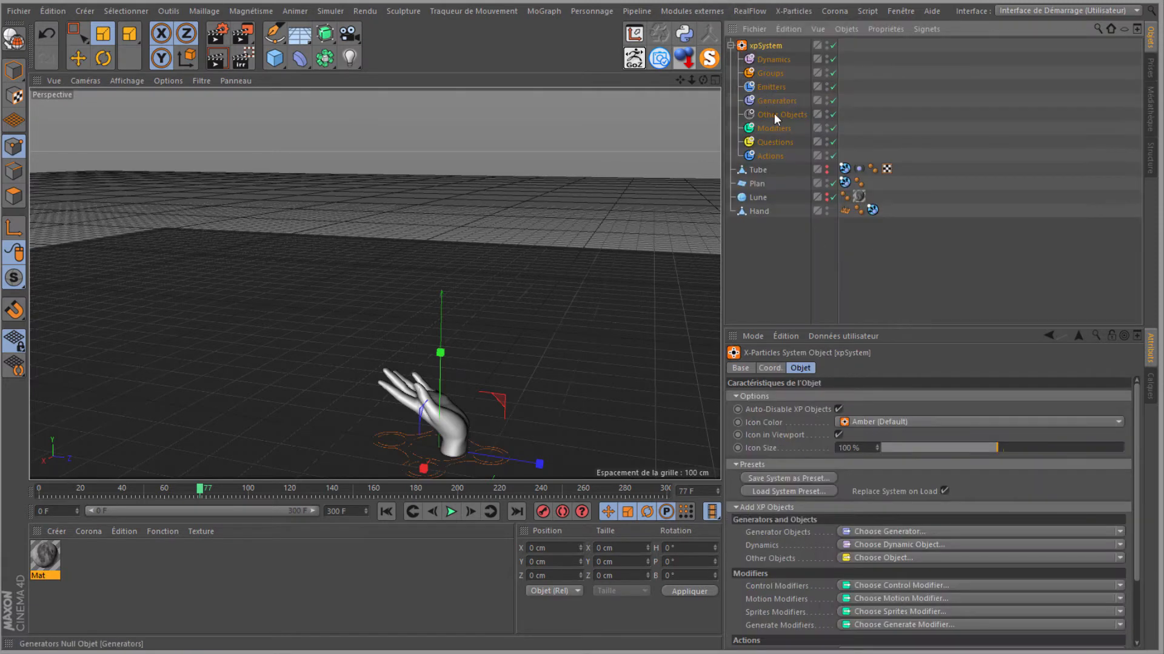
{"action": "left_click", "coordinate": [755, 425]}
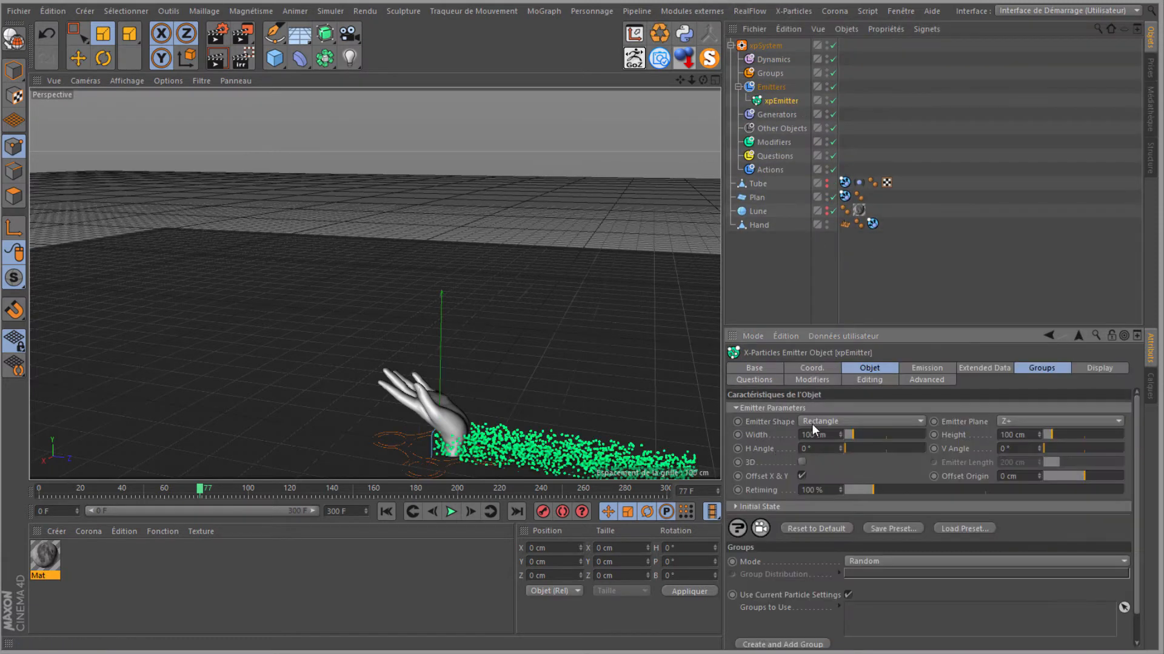
Set the emitter shape to Object using Lune, emitting from Texture with the moon's texture tag as source
{"action": "left_click", "coordinate": [825, 422]}
{"action": "left_click", "coordinate": [826, 524]}
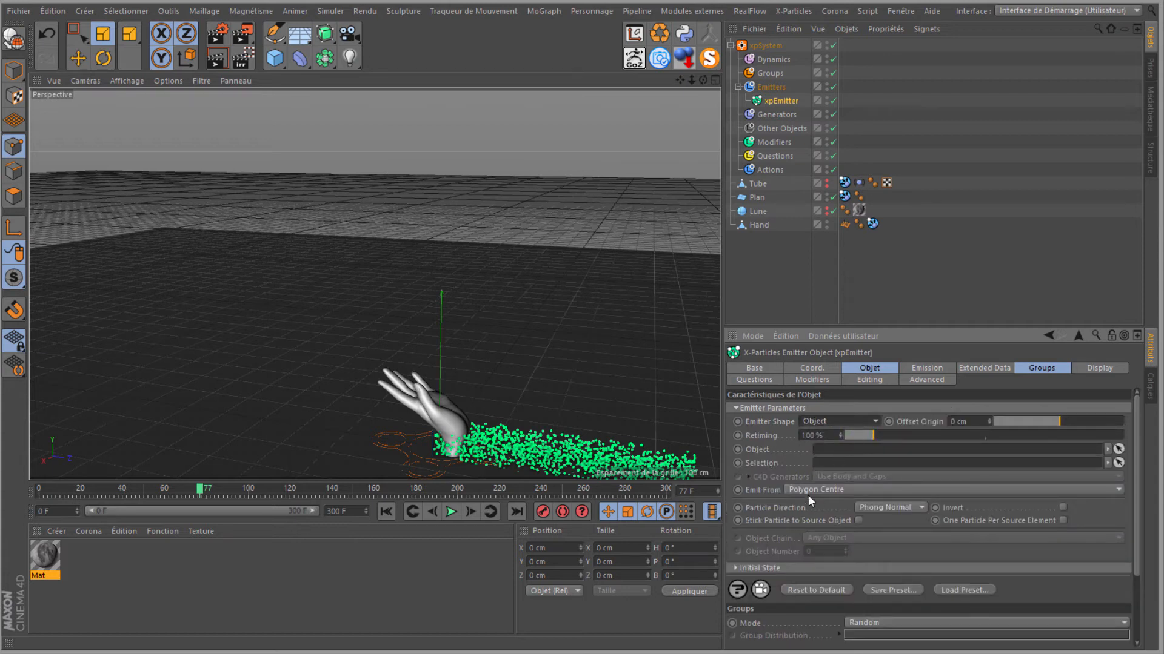
{"action": "left_click_drag", "start_coordinate": [758, 211], "coordinate": [844, 455]}
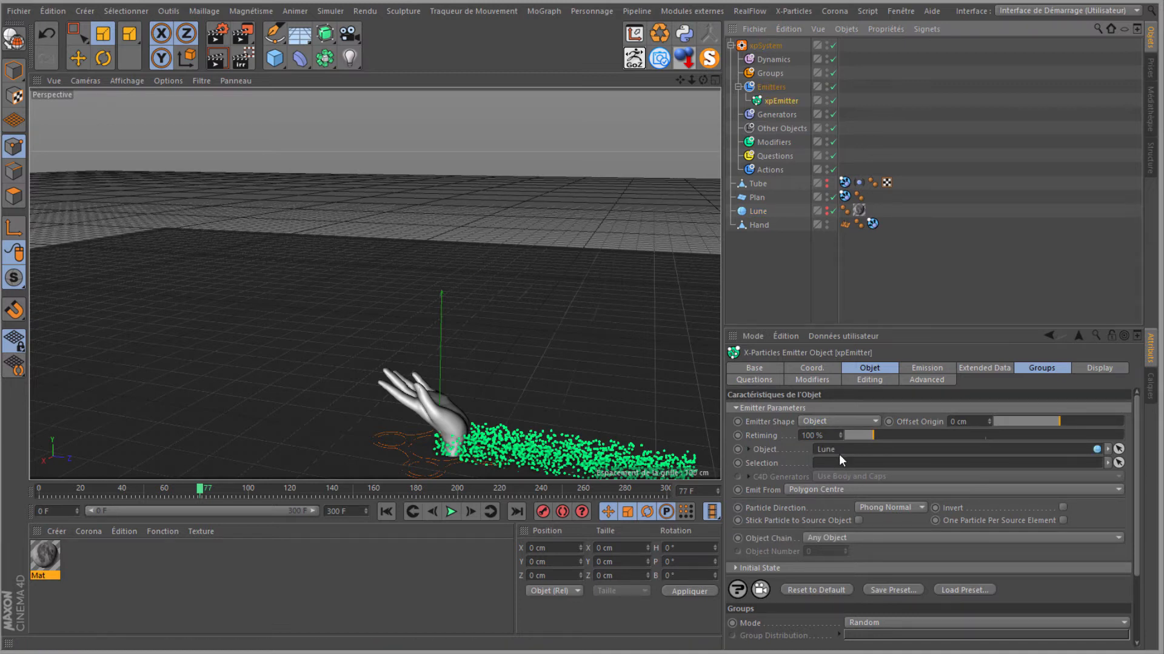
{"action": "left_click", "coordinate": [806, 490]}
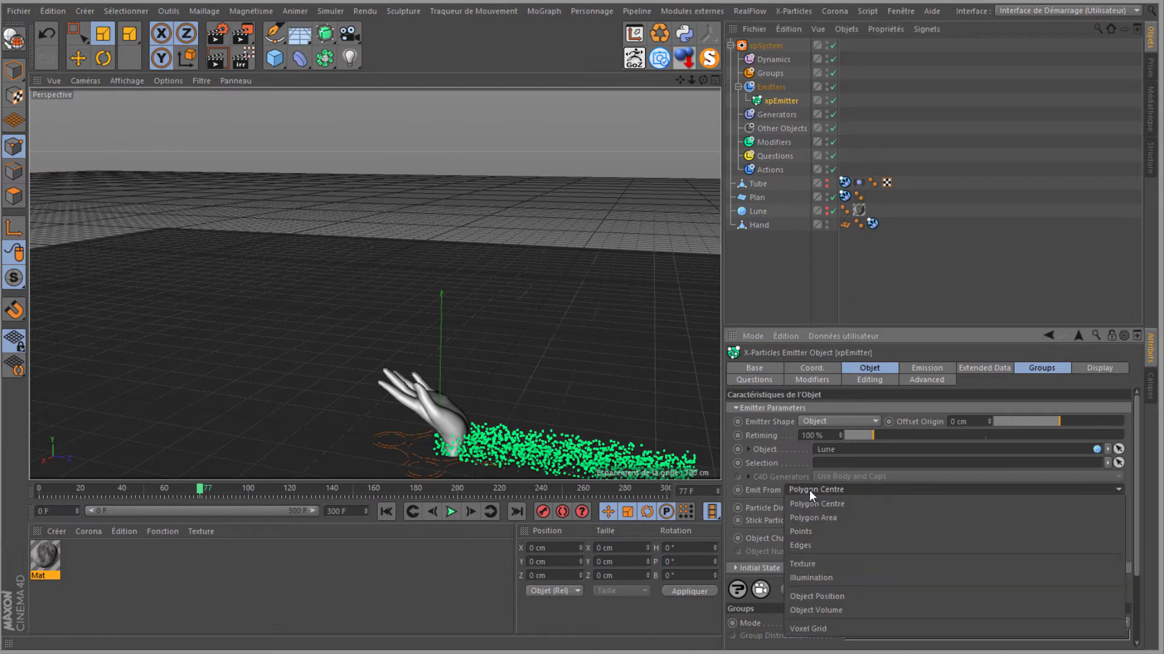
{"action": "left_click", "coordinate": [818, 567]}
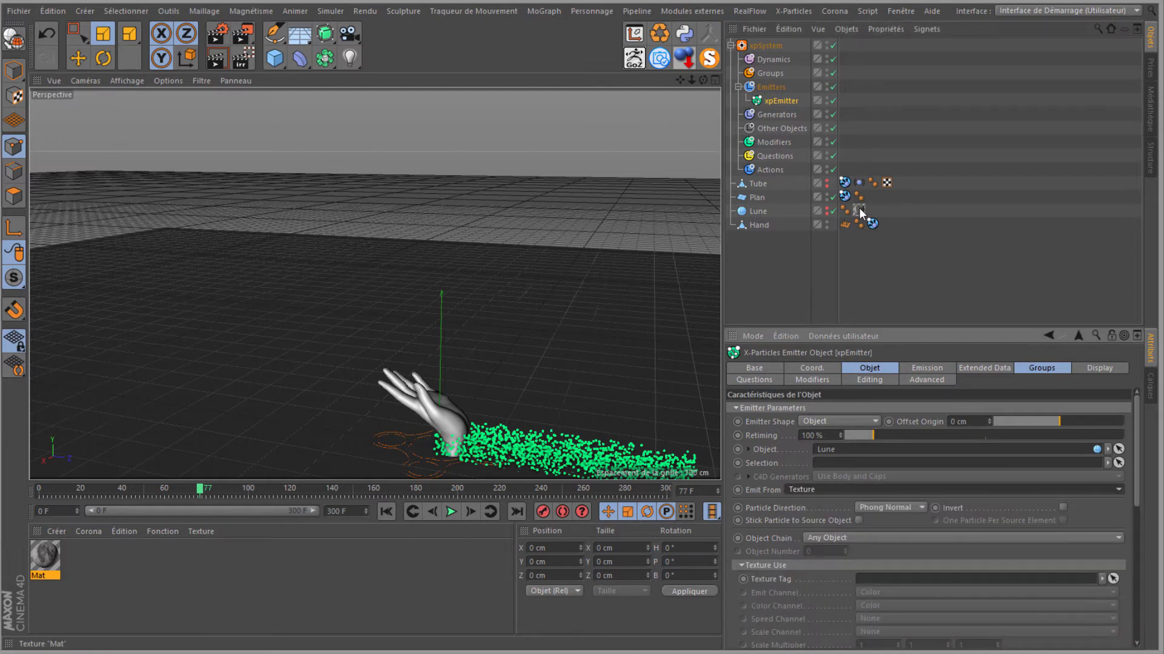
{"action": "left_click_drag", "start_coordinate": [860, 212], "coordinate": [863, 580]}
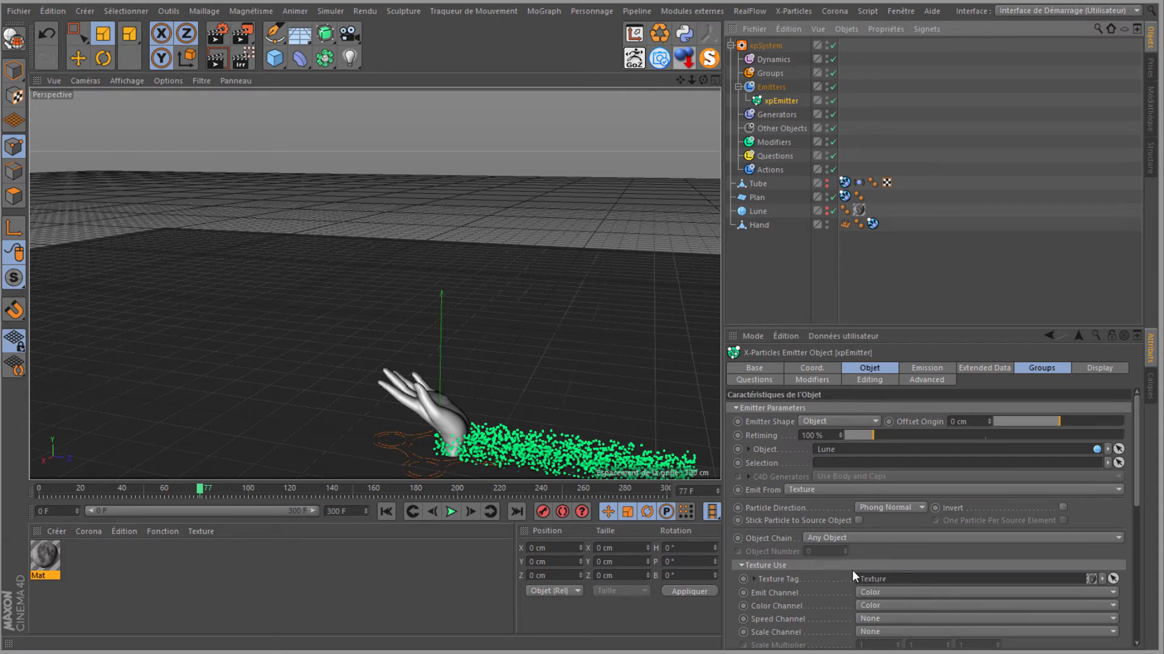
Limit the emission to frames 0 to 1 and set the birthrate to 20000 particles per frame
{"action": "left_click", "coordinate": [921, 368]}
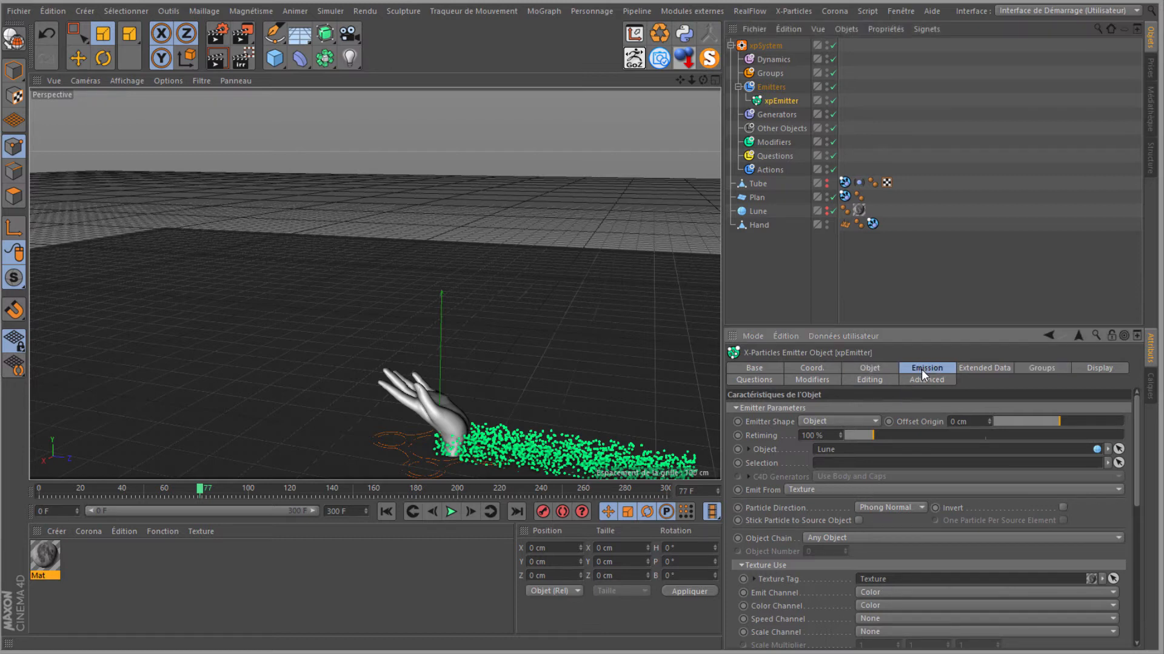
{"action": "left_click", "coordinate": [809, 480]}
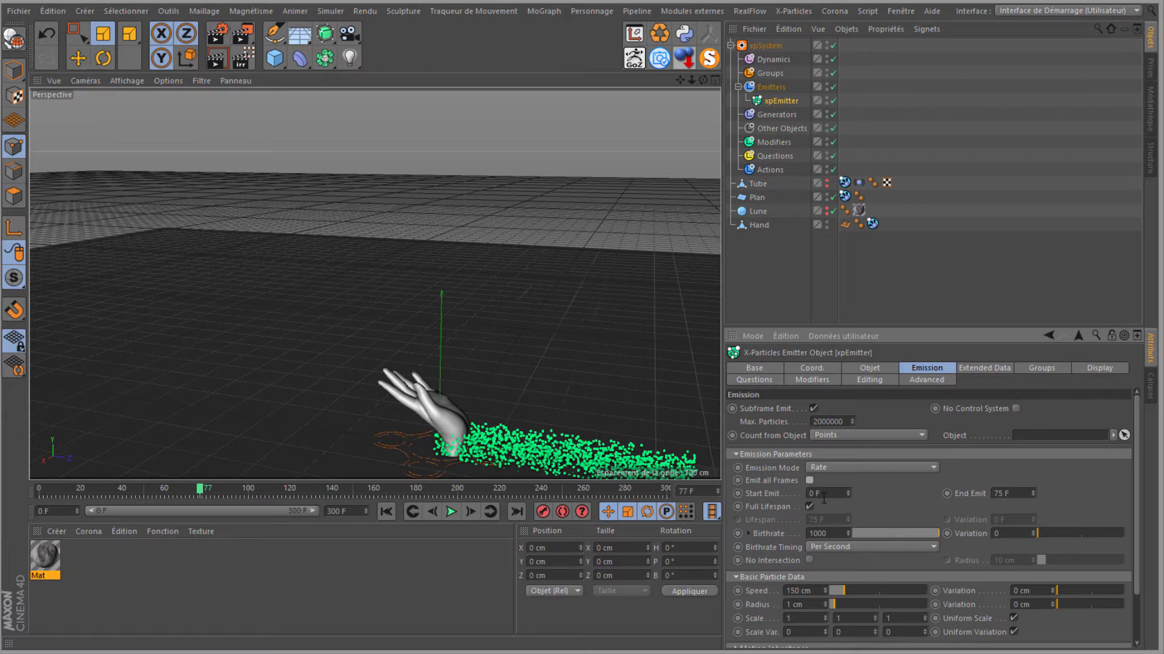
{"action": "double_click", "coordinate": [815, 493]}
{"action": "double_click", "coordinate": [1013, 492]}
{"action": "type", "text": "1"}
{"action": "double_click", "coordinate": [819, 534]}
{"action": "type", "text": "20000"}
{"action": "left_click", "coordinate": [827, 547]}
{"action": "left_click", "coordinate": [831, 574]}
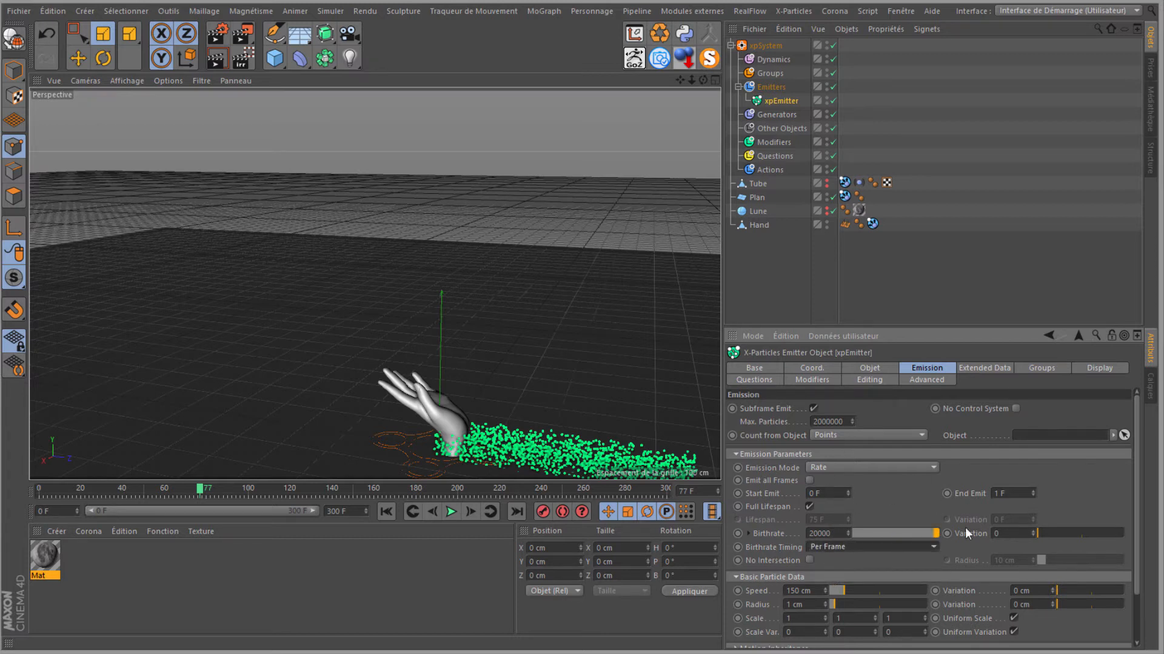
Set the particle speed to 0 cm and play the animation from the start to inspect the moon's particles up close
{"action": "double_click", "coordinate": [797, 591]}
{"action": "type", "text": "0"}
{"action": "key", "text": "Return"}
{"action": "scroll", "coordinate": [909, 545], "scroll_direction": "down", "scroll_amount": 2}
{"action": "left_click", "coordinate": [386, 511]}
{"action": "left_click", "coordinate": [451, 512]}
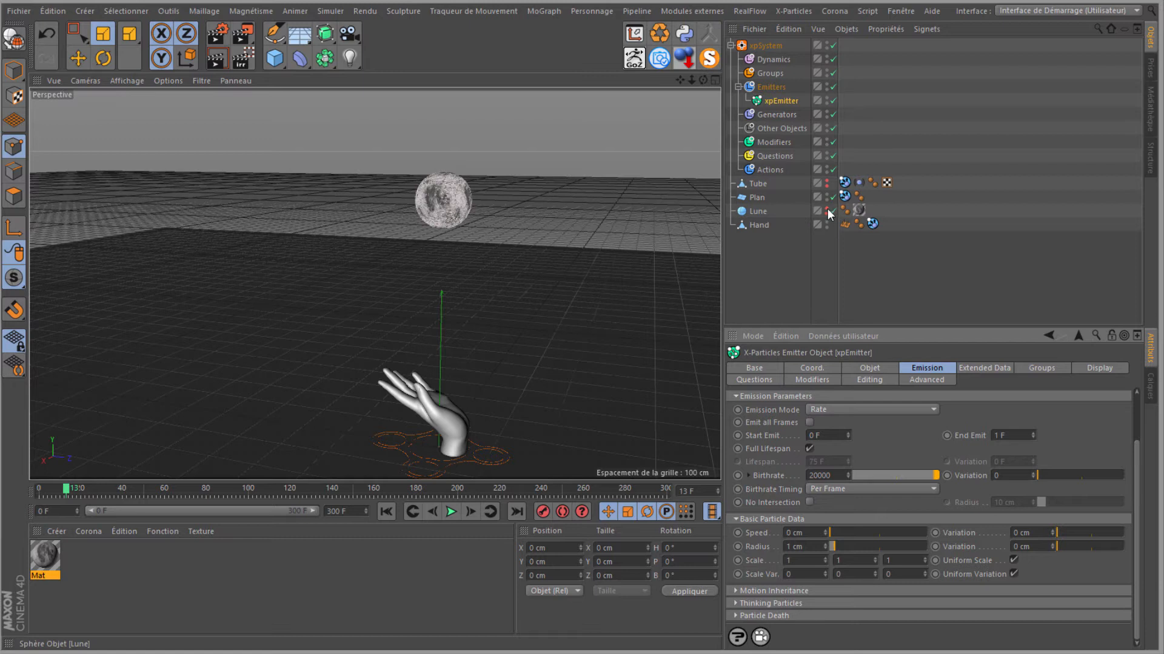
{"action": "right_click_drag", "start_coordinate": [463, 200], "coordinate": [440, 182], "text": "alt"}
{"action": "scroll", "coordinate": [439, 206], "scroll_direction": "up", "scroll_amount": 10}
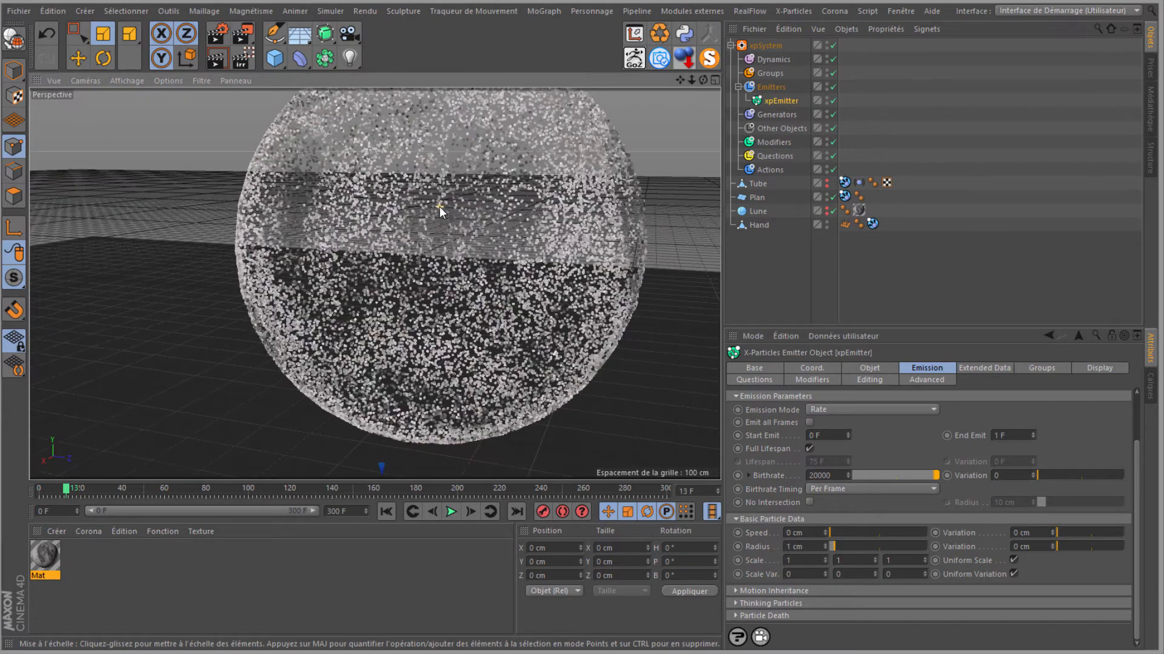
Create an X-Particles Material with its lighting mode set to Diffuse and the Color option enabled for shadows
{"action": "left_click", "coordinate": [54, 531]}
{"action": "mouse_move", "coordinate": [97, 420]}
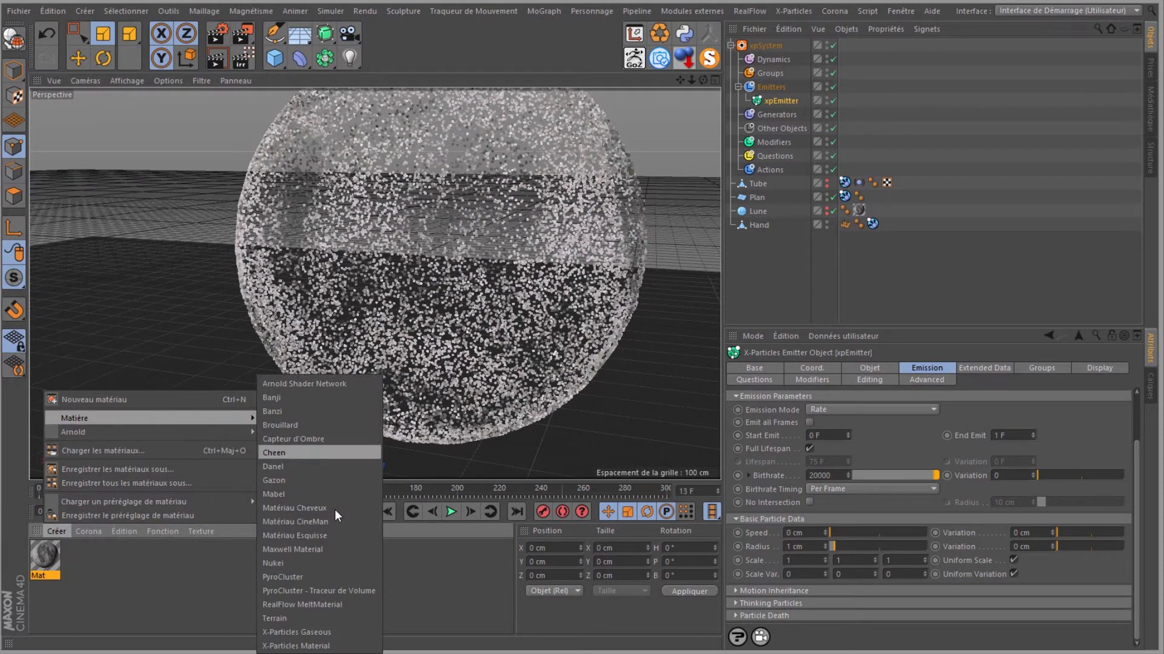
{"action": "left_click", "coordinate": [296, 646]}
{"action": "double_click", "coordinate": [45, 556]}
{"action": "left_click", "coordinate": [667, 401]}
{"action": "left_click", "coordinate": [839, 377]}
{"action": "left_click", "coordinate": [842, 393]}
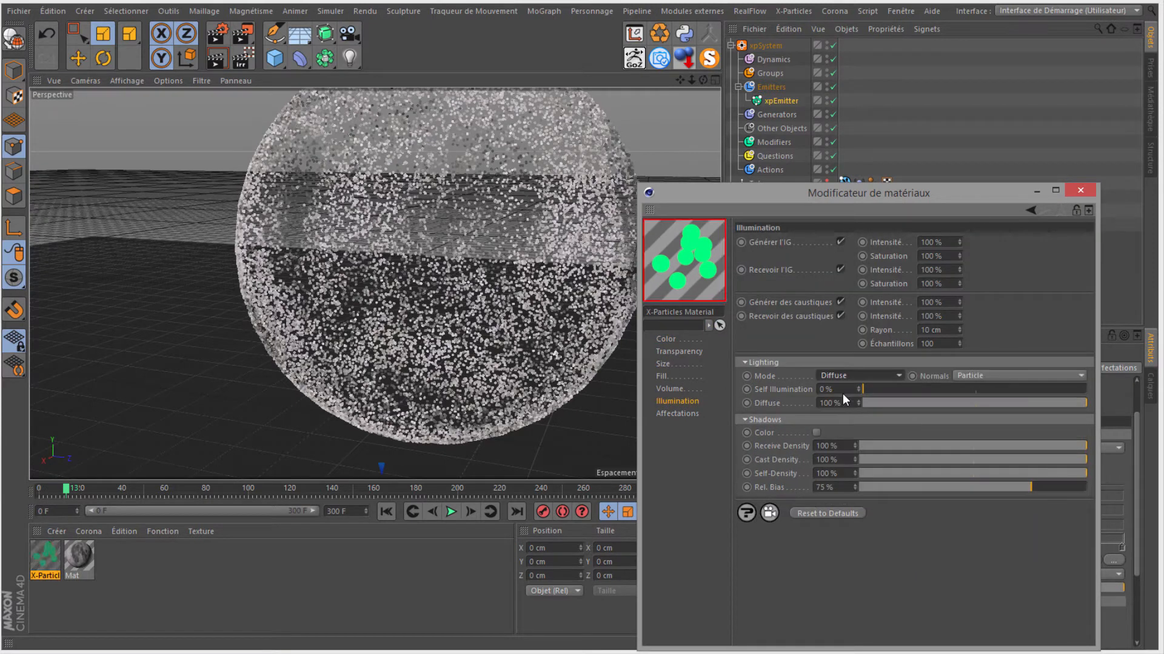
{"action": "left_click", "coordinate": [816, 432]}
{"action": "left_click", "coordinate": [1091, 192]}
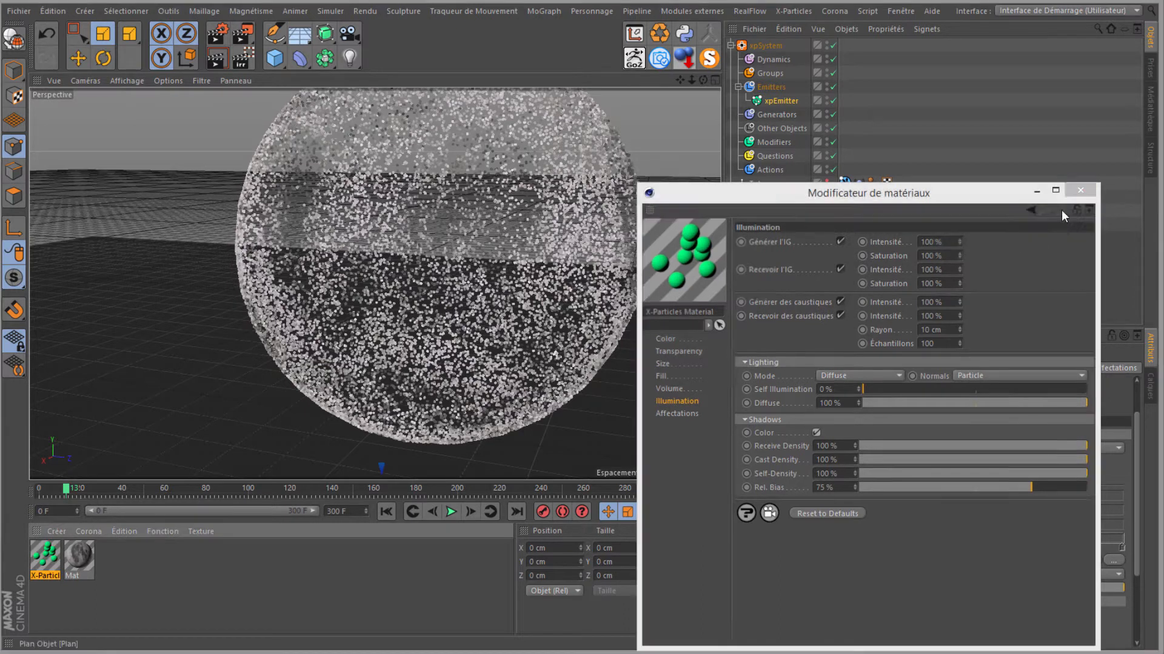
Apply the X-Particles Material to the xpEmitter and render the current view
{"action": "left_click_drag", "start_coordinate": [46, 566], "coordinate": [783, 100]}
{"action": "left_click", "coordinate": [213, 60]}
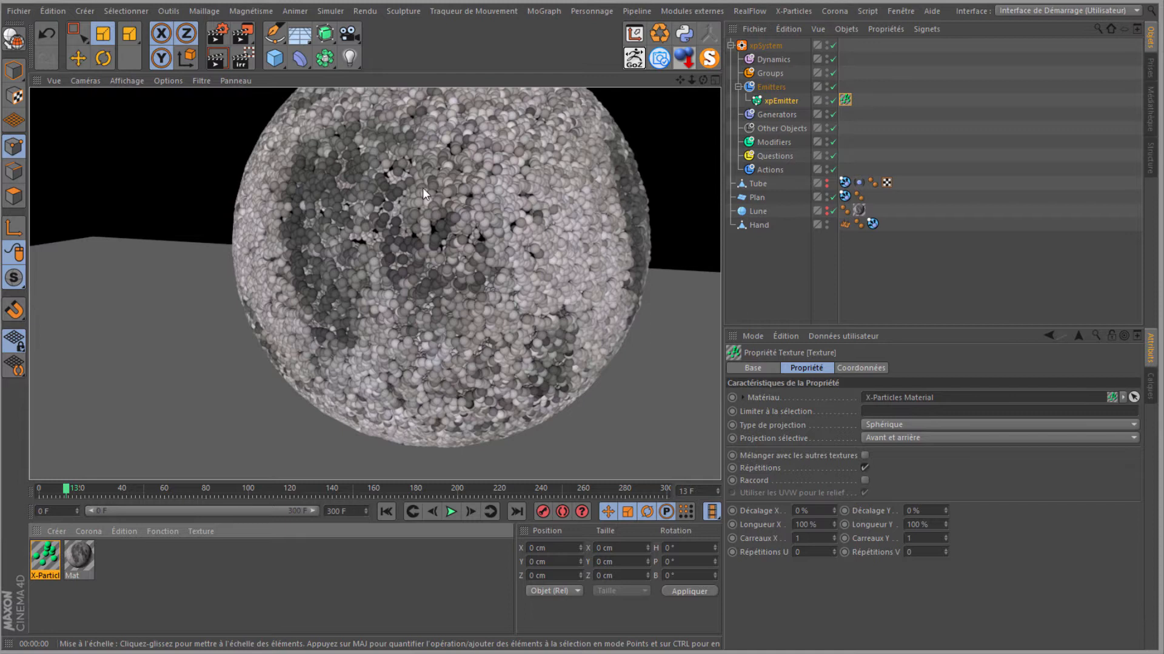
Hide the floor plane (Plan) in both viewport and render, comparing renders of the moon and hand before and after
{"action": "scroll", "coordinate": [411, 186], "scroll_direction": "down", "scroll_amount": 10}
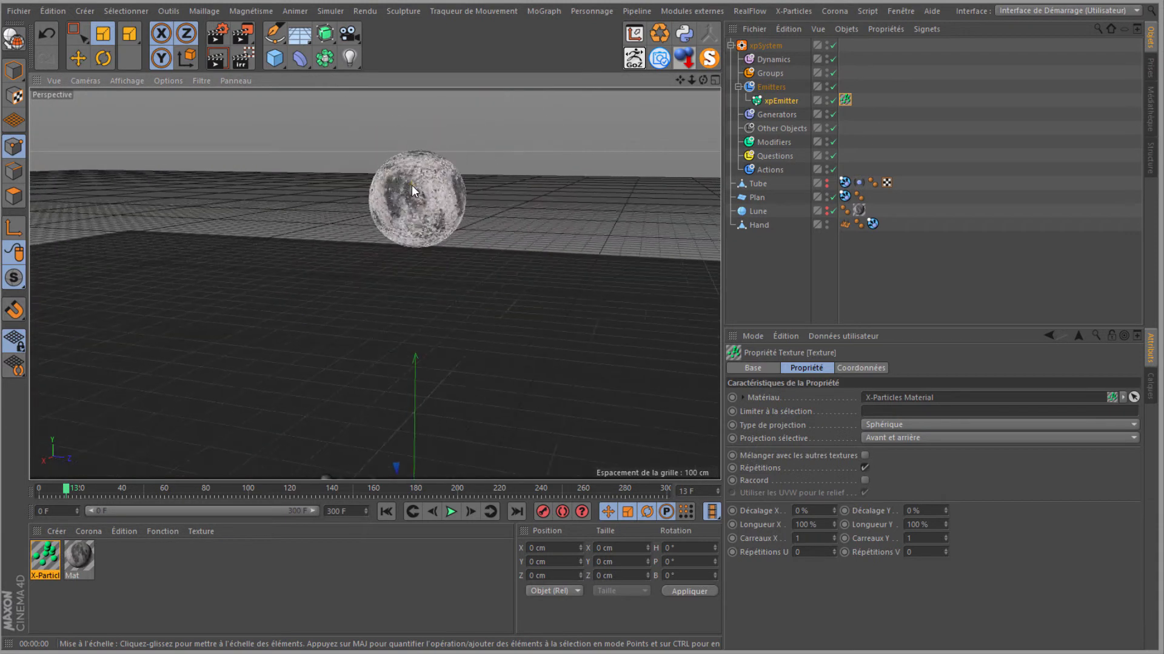
{"action": "scroll", "coordinate": [413, 186], "scroll_direction": "down", "scroll_amount": 2}
{"action": "left_click_drag", "start_coordinate": [678, 80], "coordinate": [584, 310]}
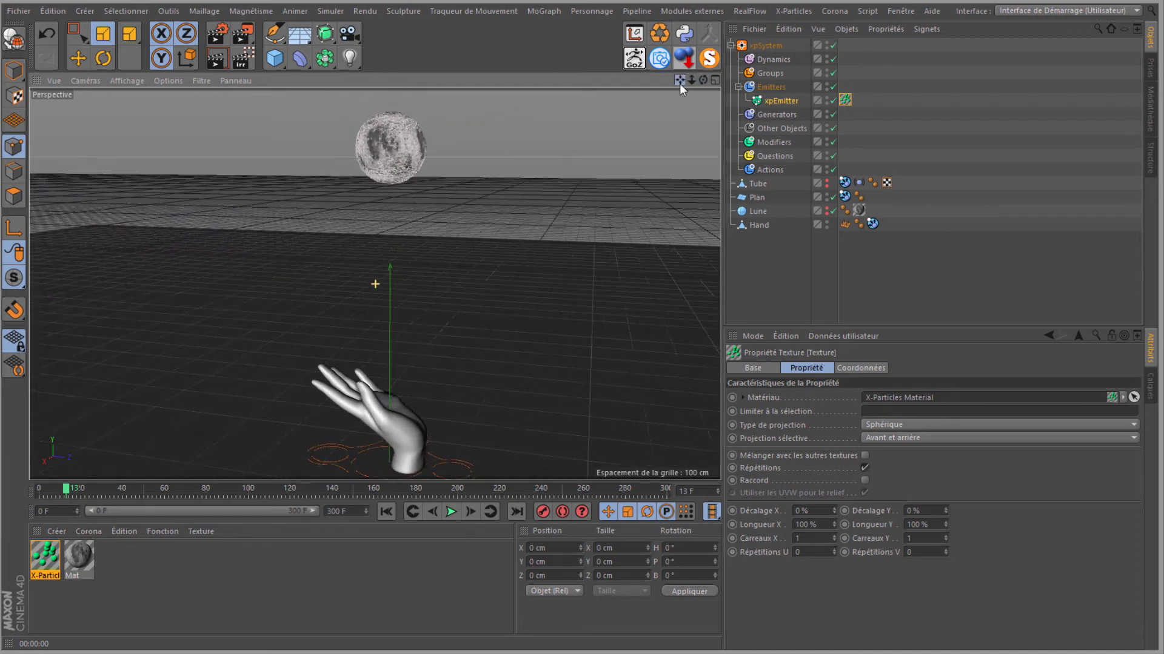
{"action": "left_click", "coordinate": [216, 58]}
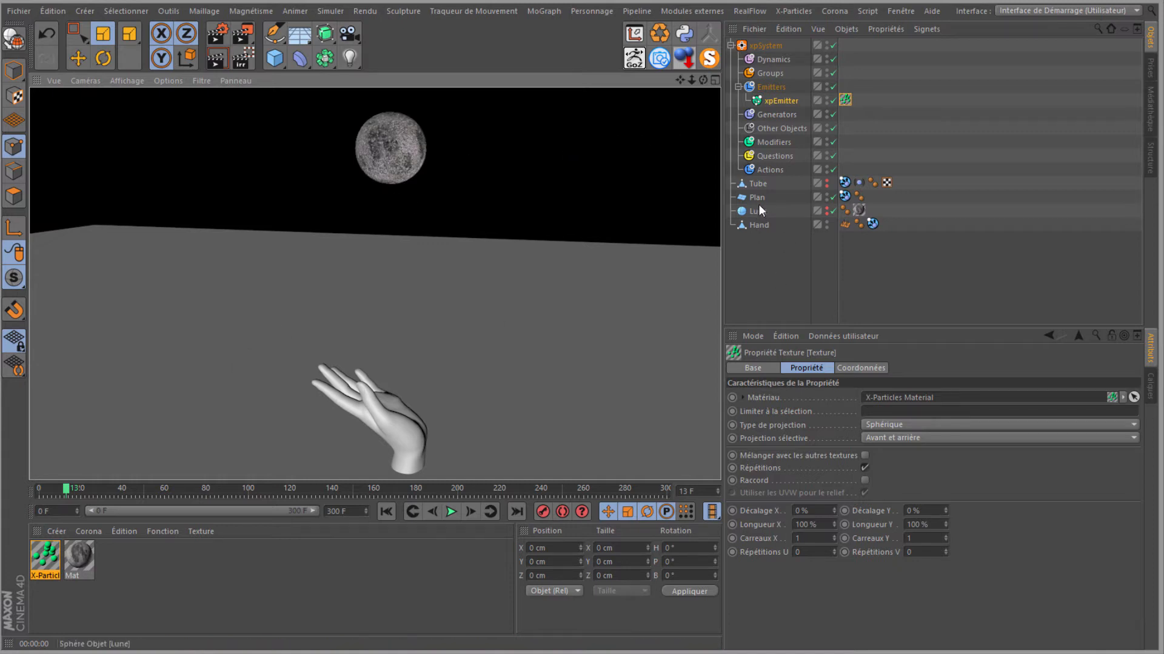
{"action": "left_click", "coordinate": [827, 196]}
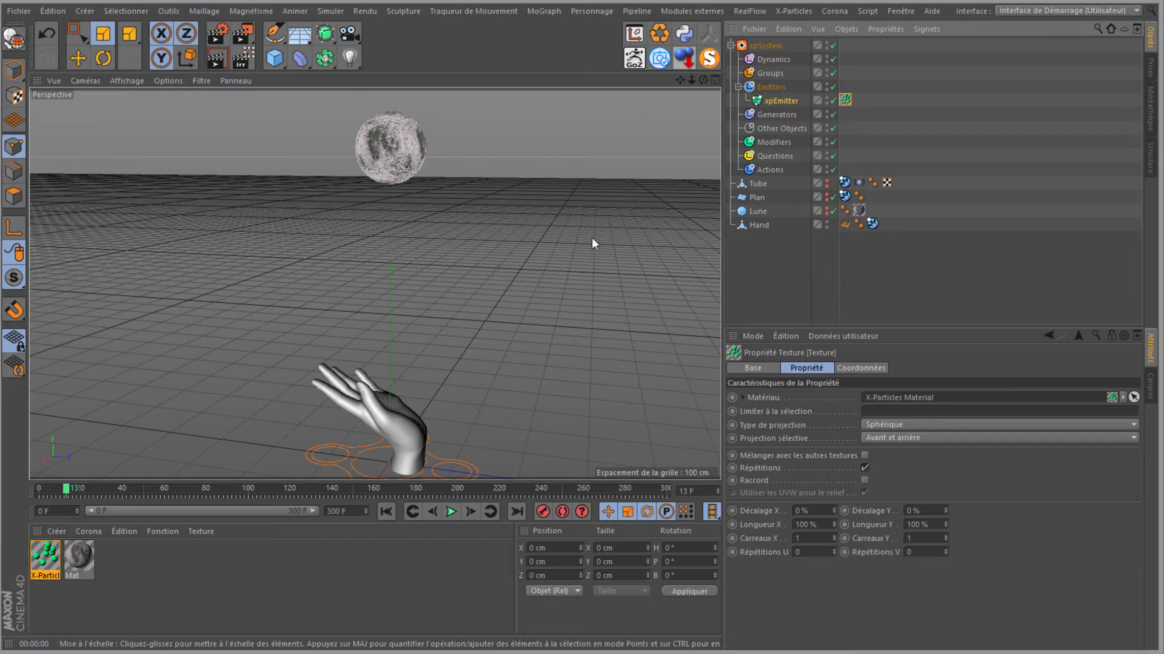
{"action": "left_click", "coordinate": [218, 63]}
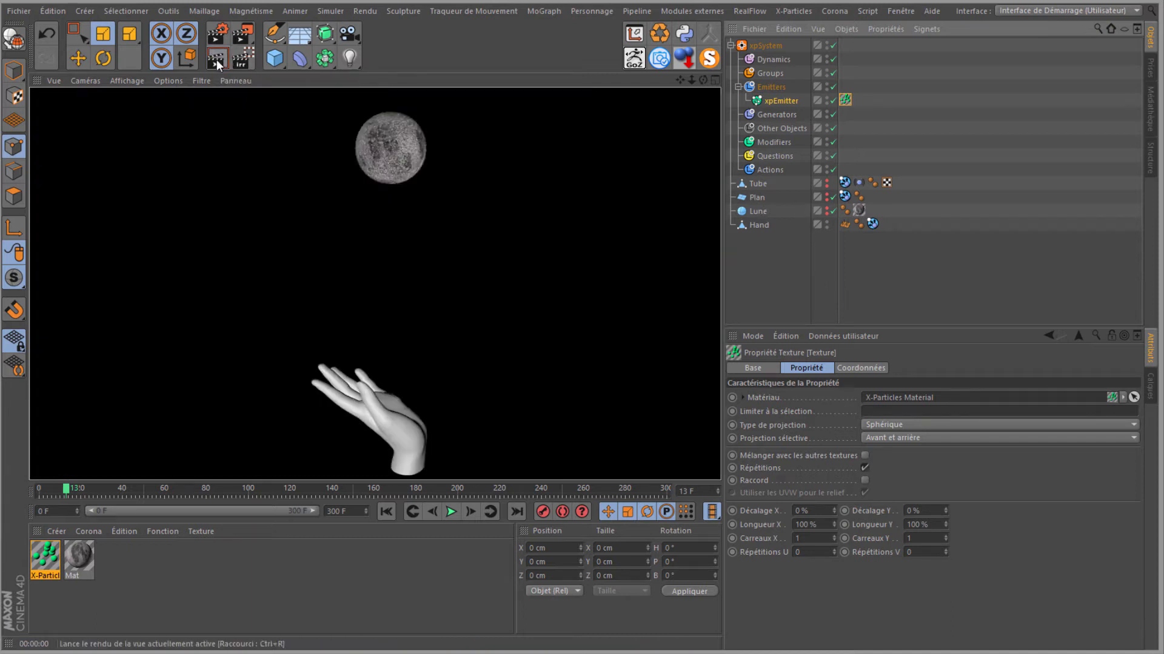
Add a Gravity motion modifier to the X-Particles system
{"action": "left_click", "coordinate": [760, 209]}
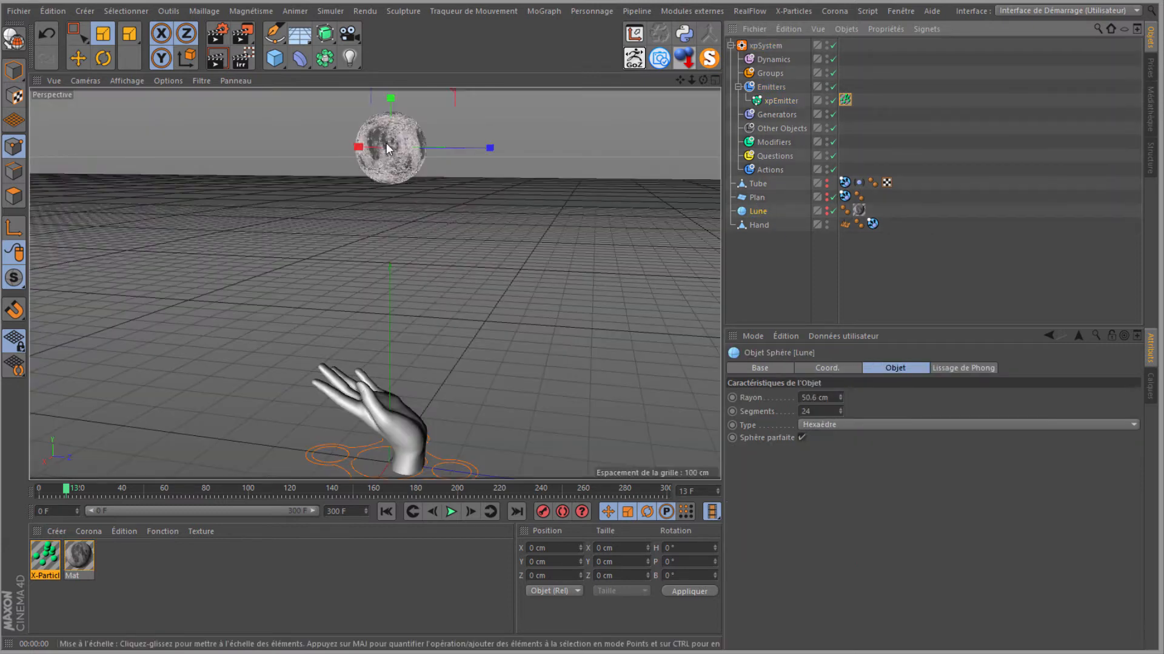
{"action": "left_click", "coordinate": [794, 10]}
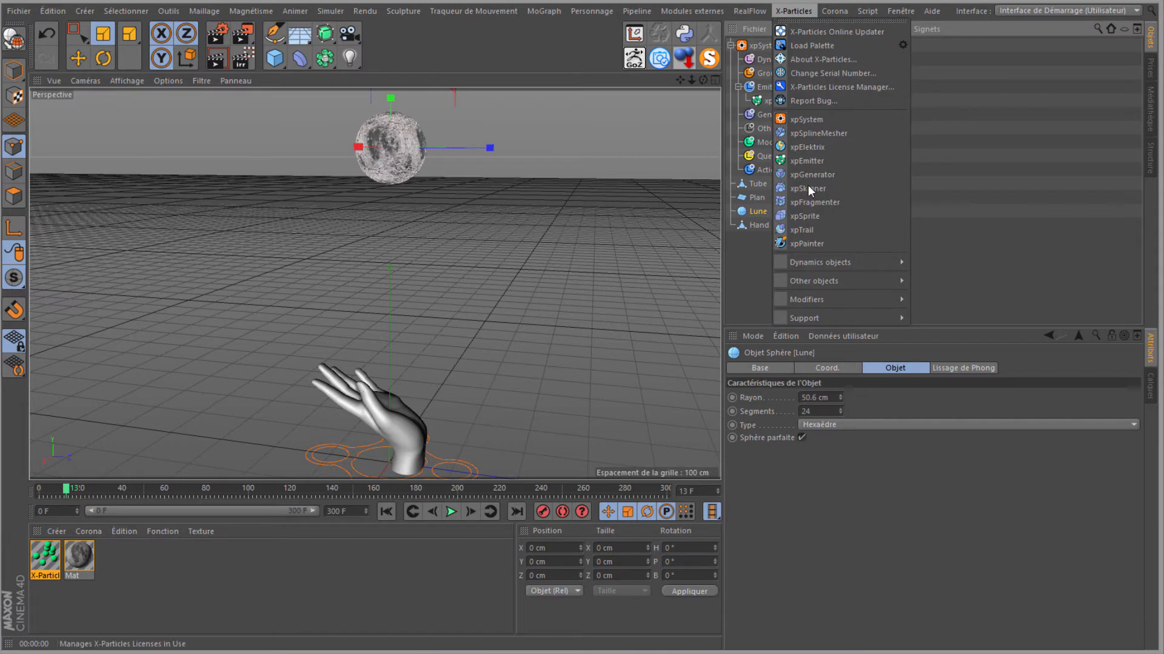
{"action": "left_click", "coordinate": [755, 59]}
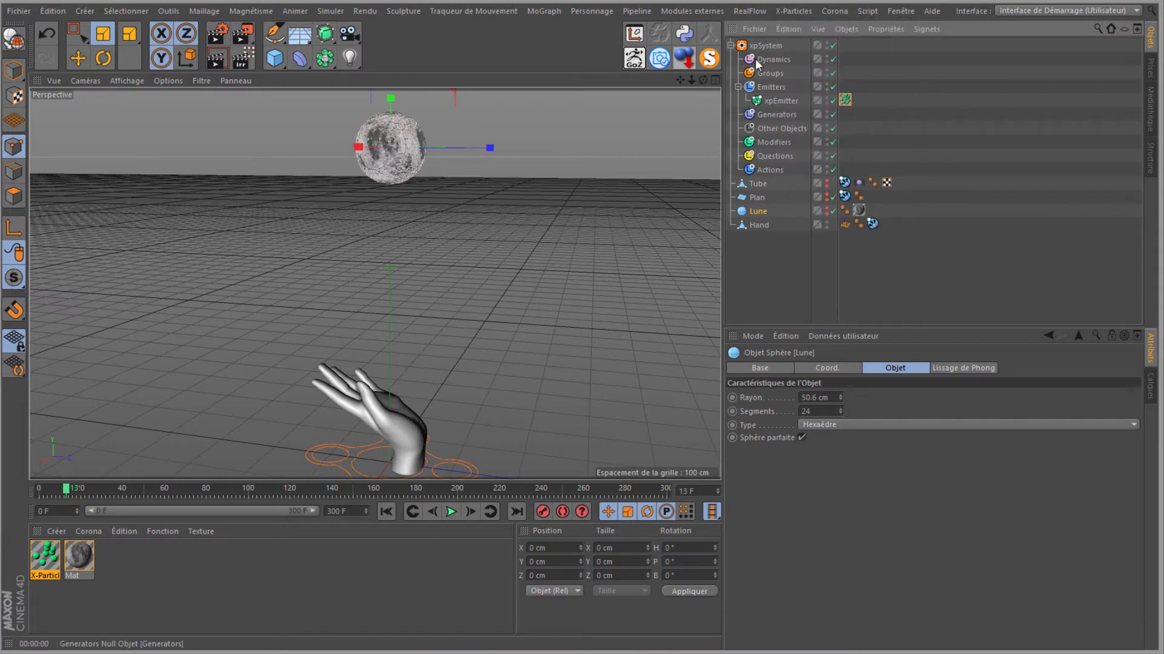
{"action": "left_click", "coordinate": [774, 142]}
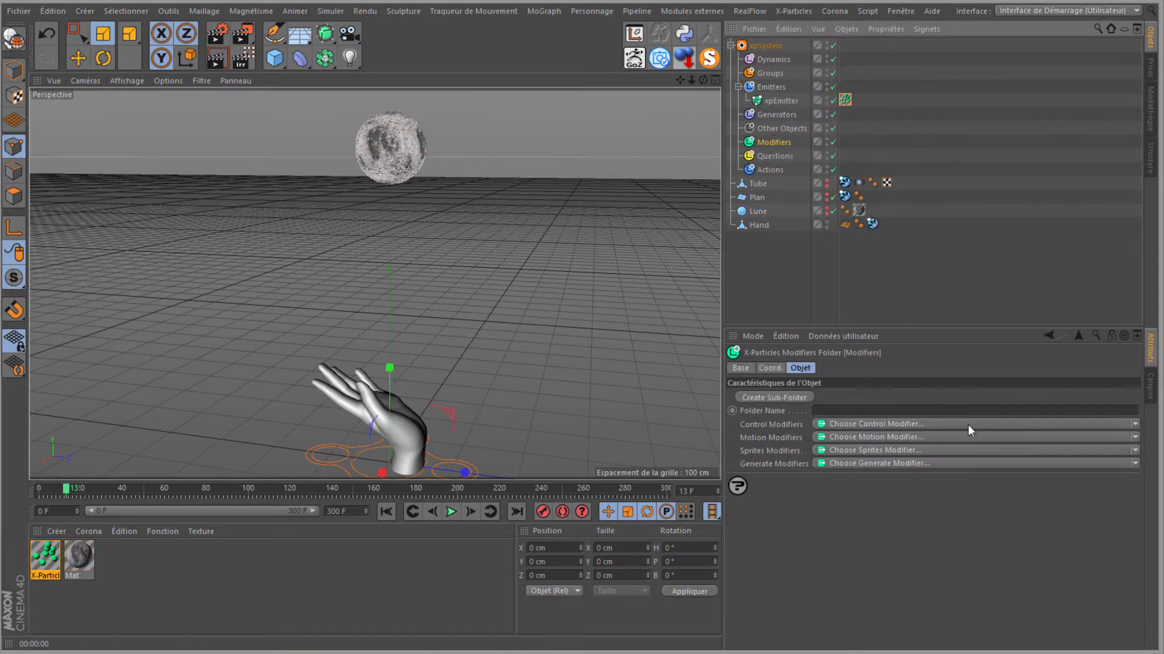
{"action": "left_click", "coordinate": [1135, 437]}
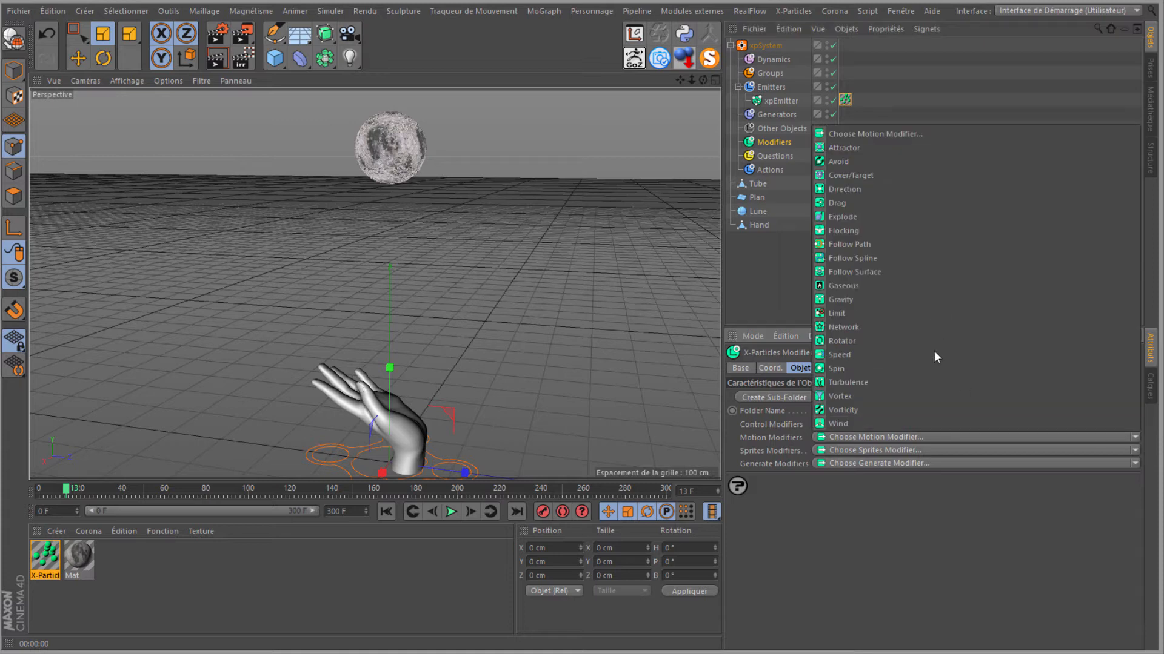
{"action": "left_click", "coordinate": [892, 299]}
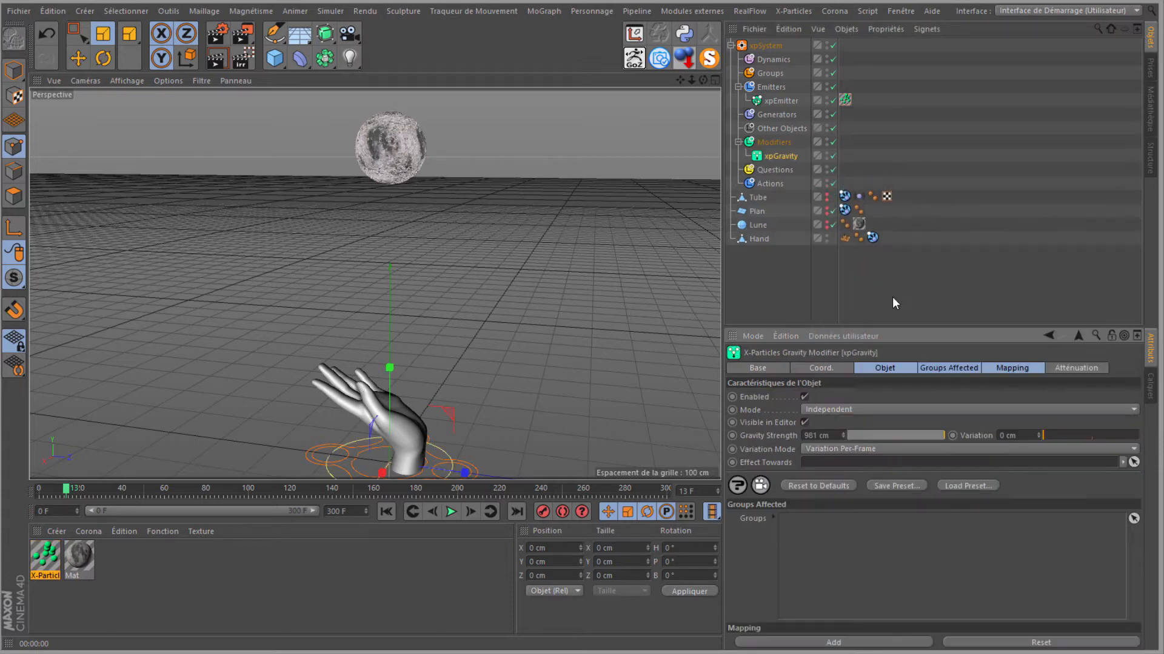
Play the animation from the start to check how gravity moves the moon's particles, and return to the first frame
{"action": "left_click", "coordinate": [387, 511]}
{"action": "left_click", "coordinate": [449, 512]}
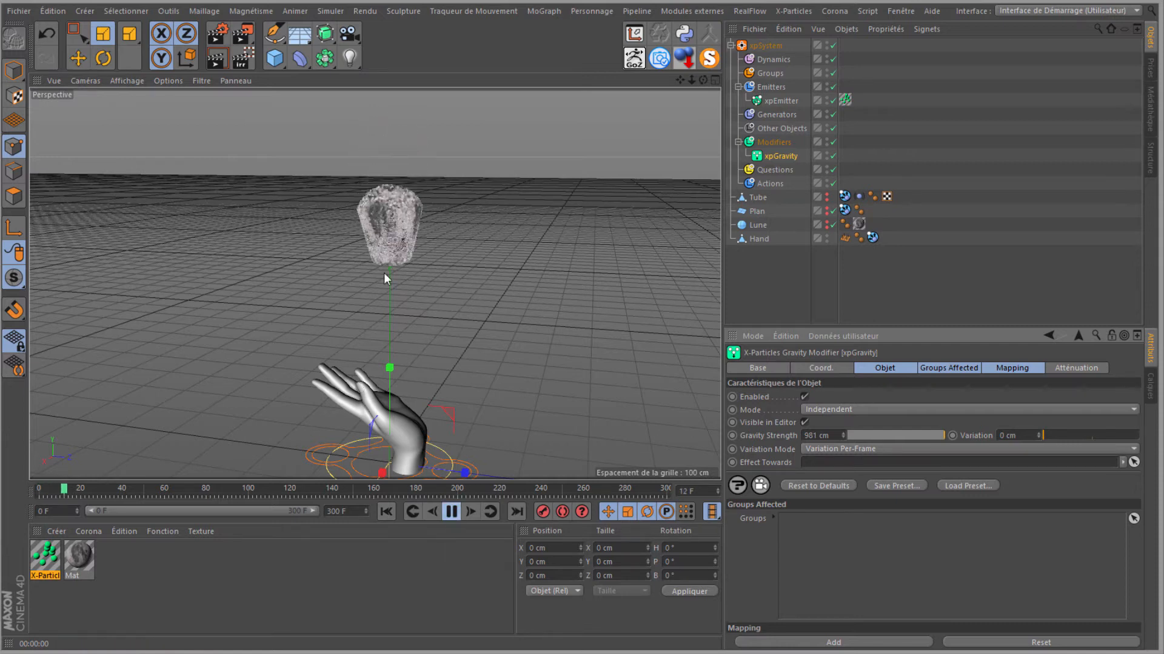
{"action": "left_click", "coordinate": [452, 510]}
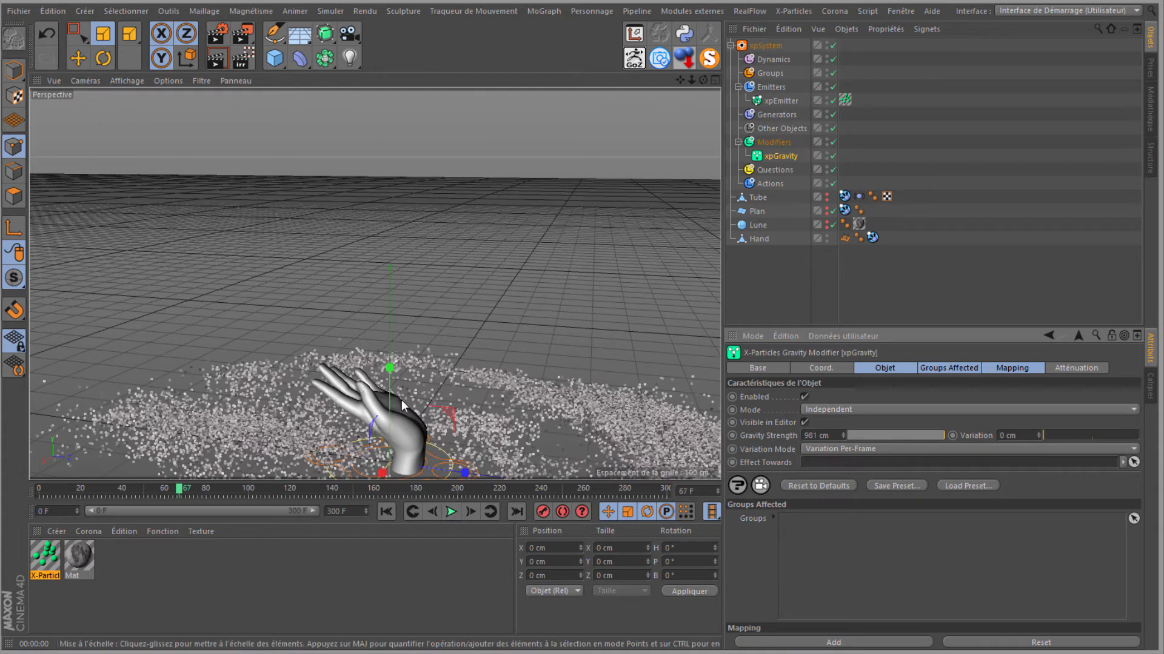
{"action": "left_click", "coordinate": [387, 511]}
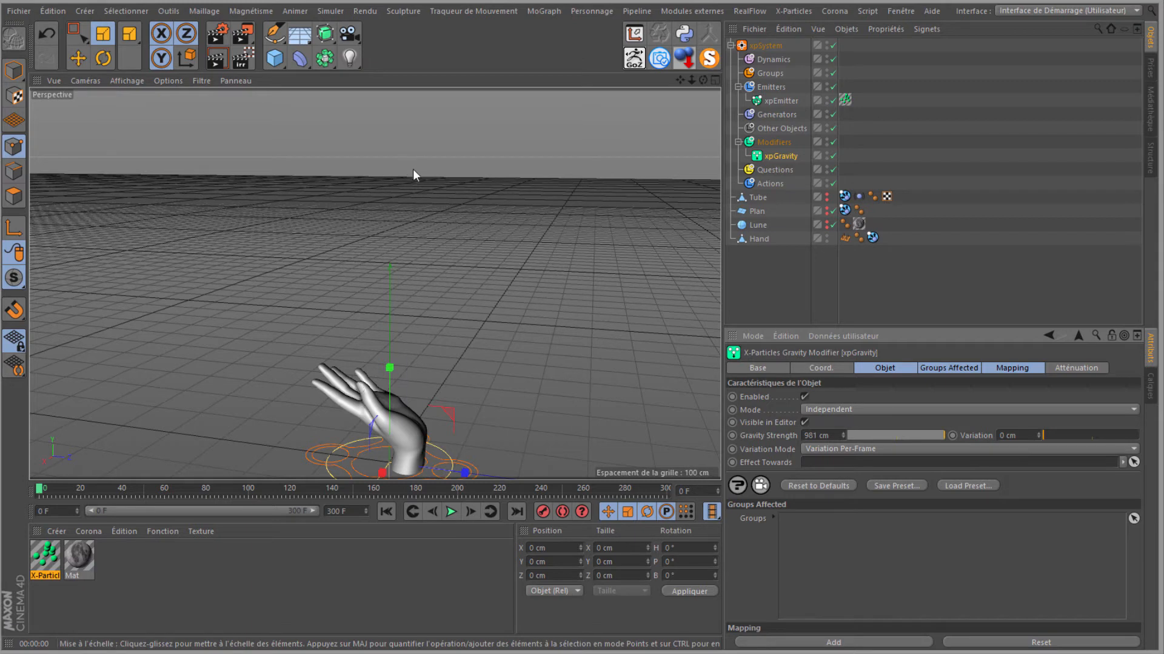
Create a first particle group in the X-Particles system and set its emission speed to 0 cm
{"action": "left_click", "coordinate": [763, 71]}
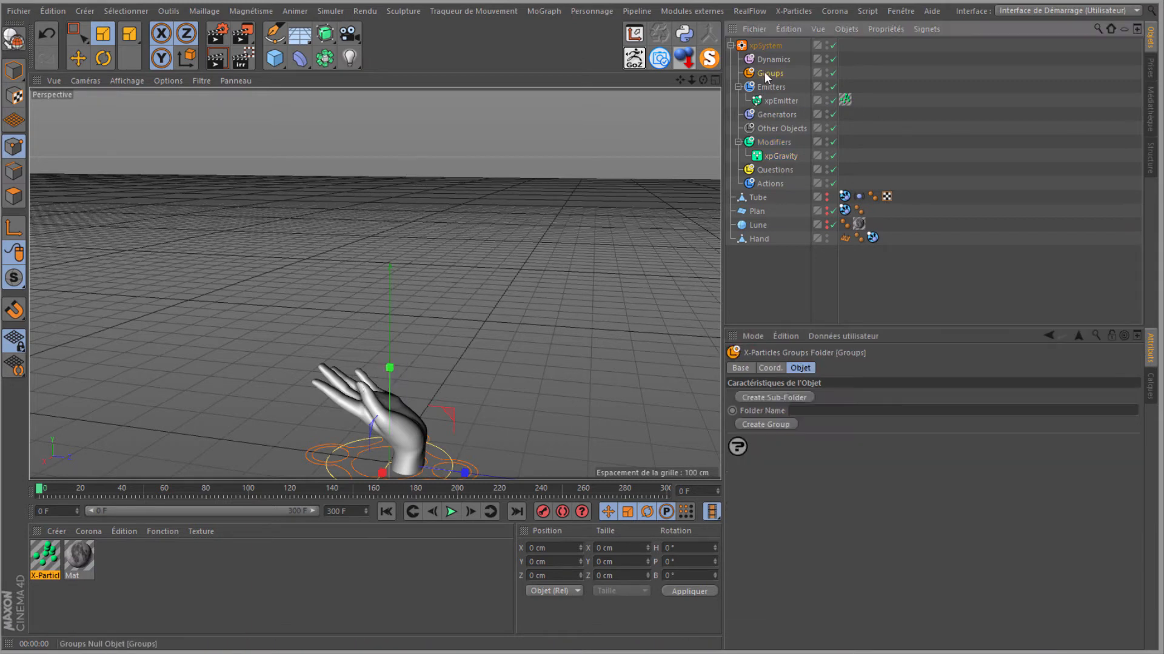
{"action": "left_click", "coordinate": [761, 425]}
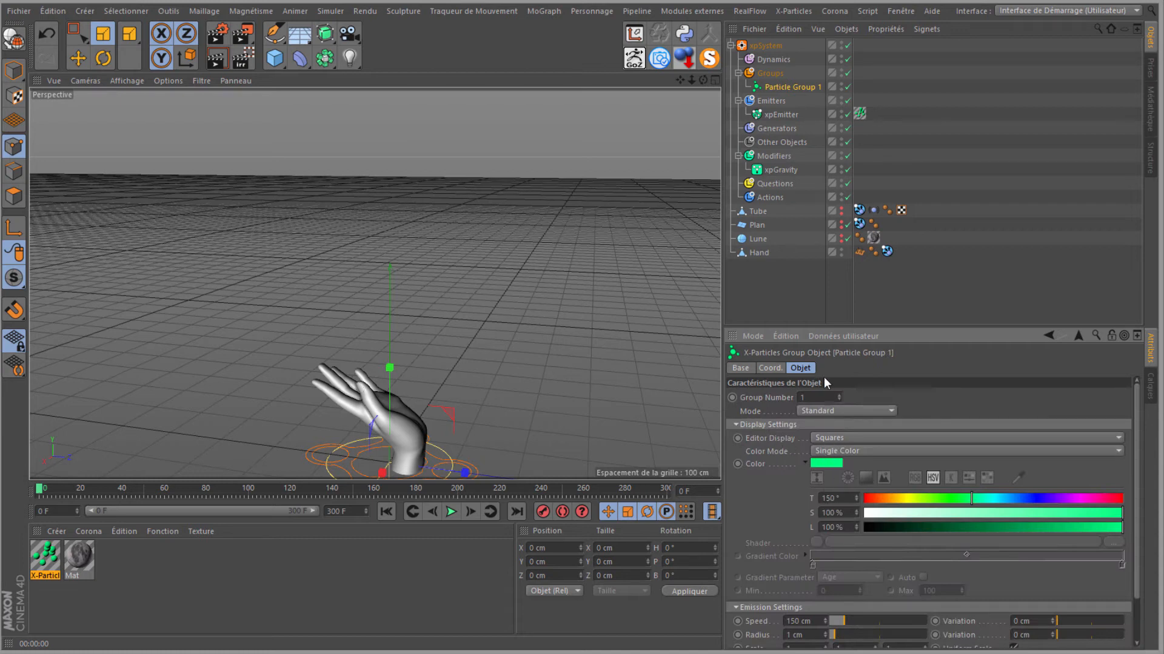
{"action": "mouse_move", "coordinate": [836, 619]}
{"action": "left_mouse_down"}
{"action": "mouse_move", "coordinate": [844, 627]}
{"action": "mouse_move", "coordinate": [827, 626]}
{"action": "left_mouse_up"}
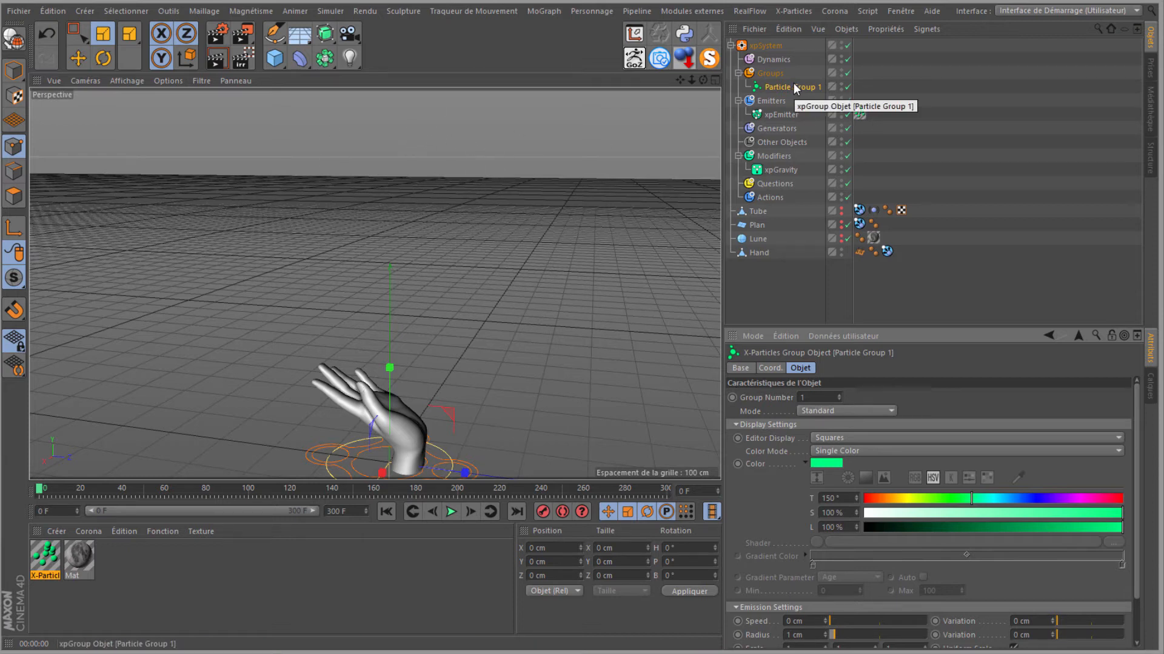
{"action": "scroll", "coordinate": [777, 576], "scroll_direction": "down", "scroll_amount": 2}
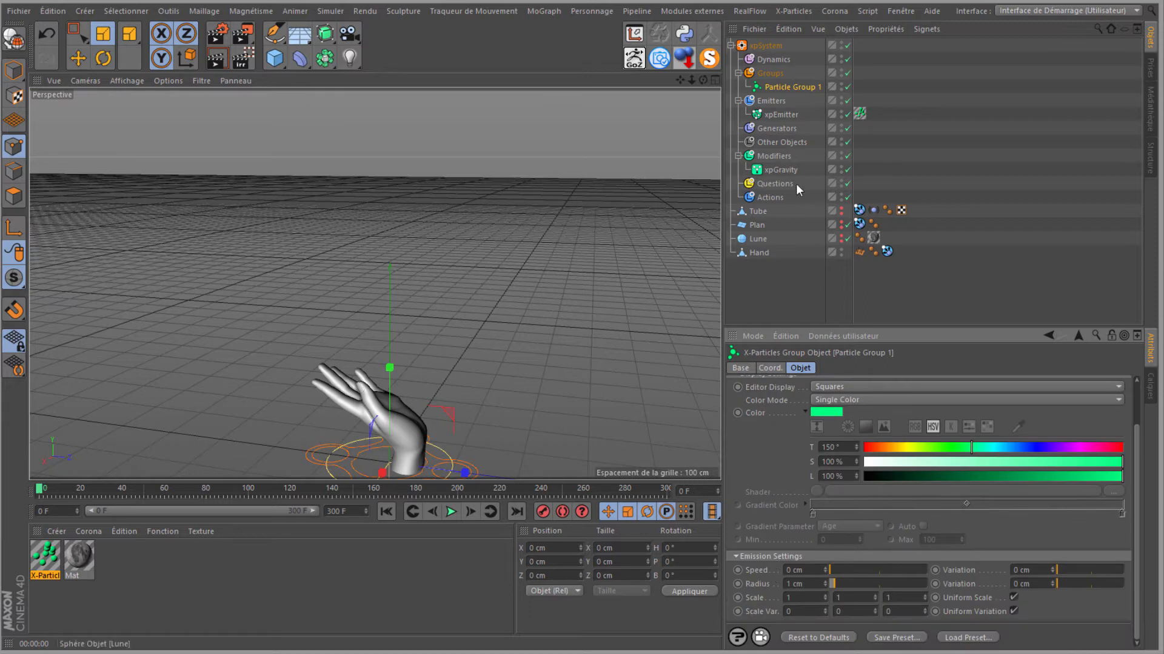
Create a second particle group, colour it red with a hue of 0°, and lower its emission speed to the minimum
{"action": "left_click", "coordinate": [769, 73]}
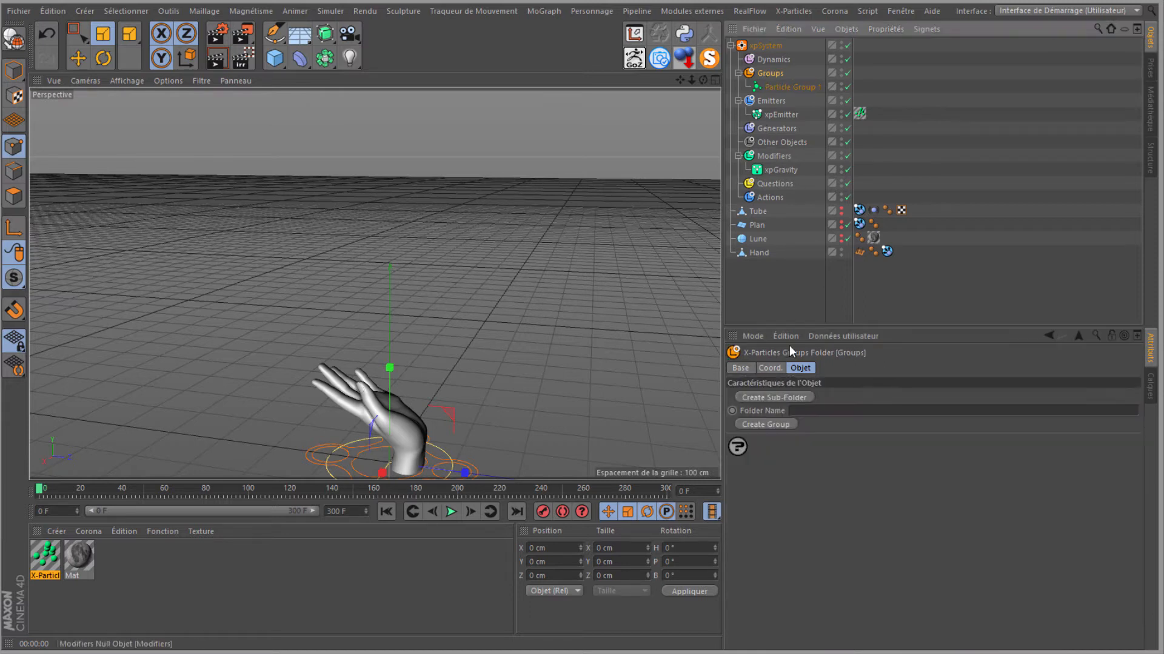
{"action": "left_click", "coordinate": [767, 426]}
{"action": "left_click_drag", "start_coordinate": [880, 500], "coordinate": [865, 499]}
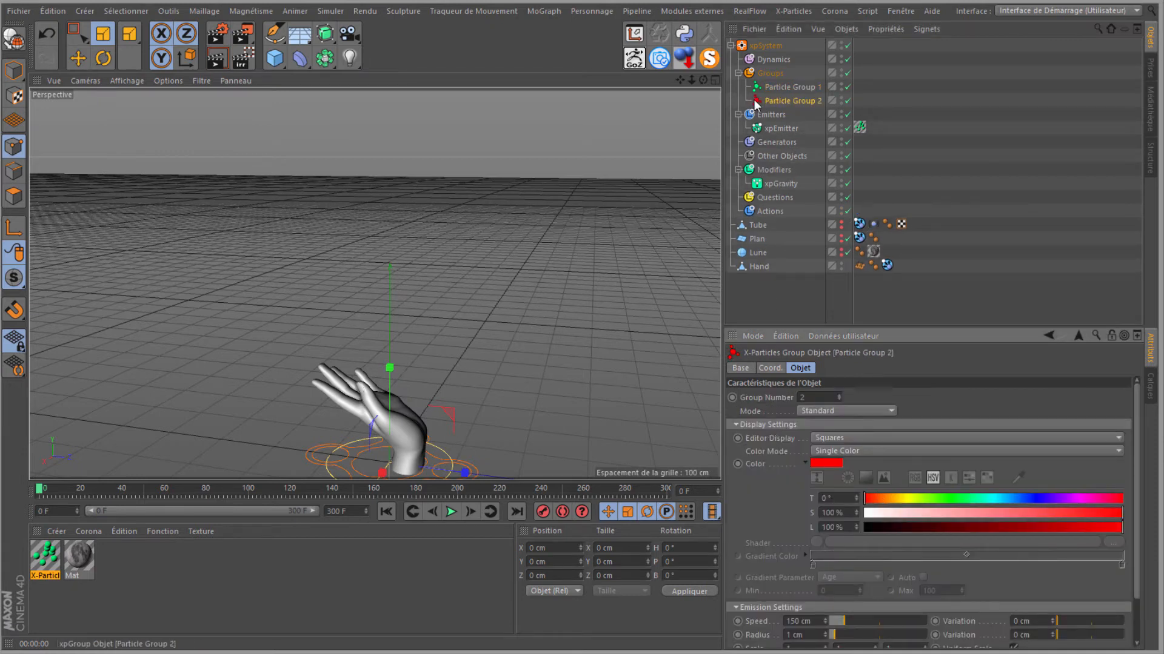
{"action": "left_click_drag", "start_coordinate": [841, 621], "coordinate": [812, 622]}
Assign Particle Group 1 to the xpEmitter as the group its particles are emitted into
{"action": "left_click", "coordinate": [768, 128]}
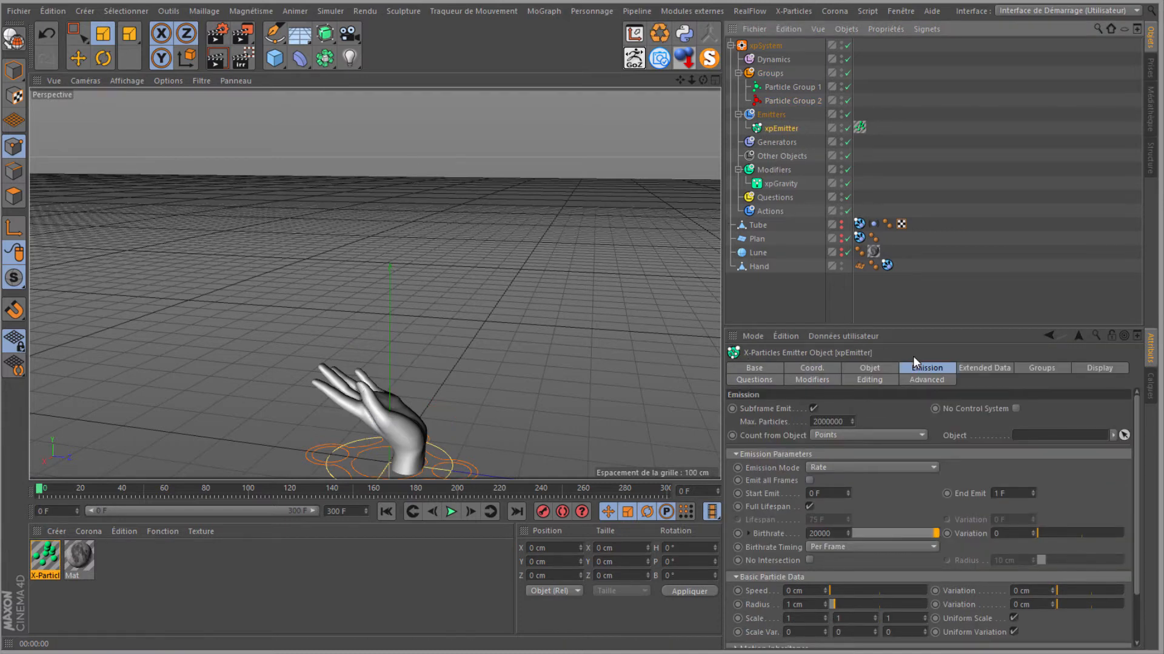
{"action": "left_click", "coordinate": [1055, 368]}
{"action": "left_click_drag", "start_coordinate": [784, 86], "coordinate": [906, 469]}
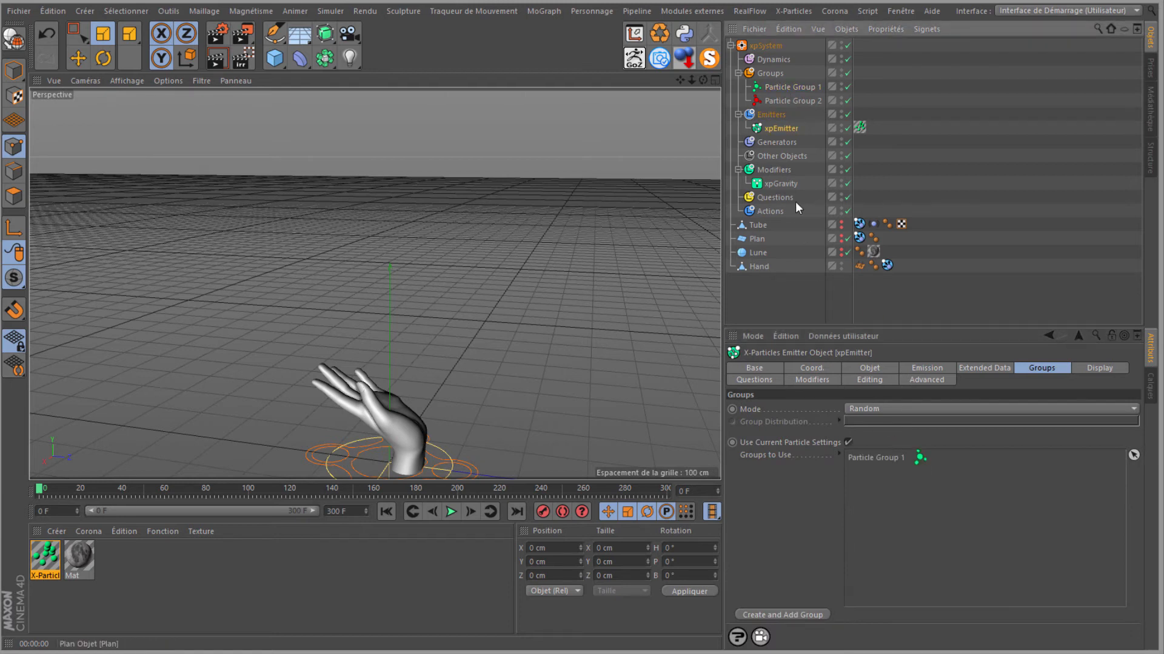
Restrict the xpGravity modifier to affect only Particle Group 2
{"action": "left_click", "coordinate": [780, 183]}
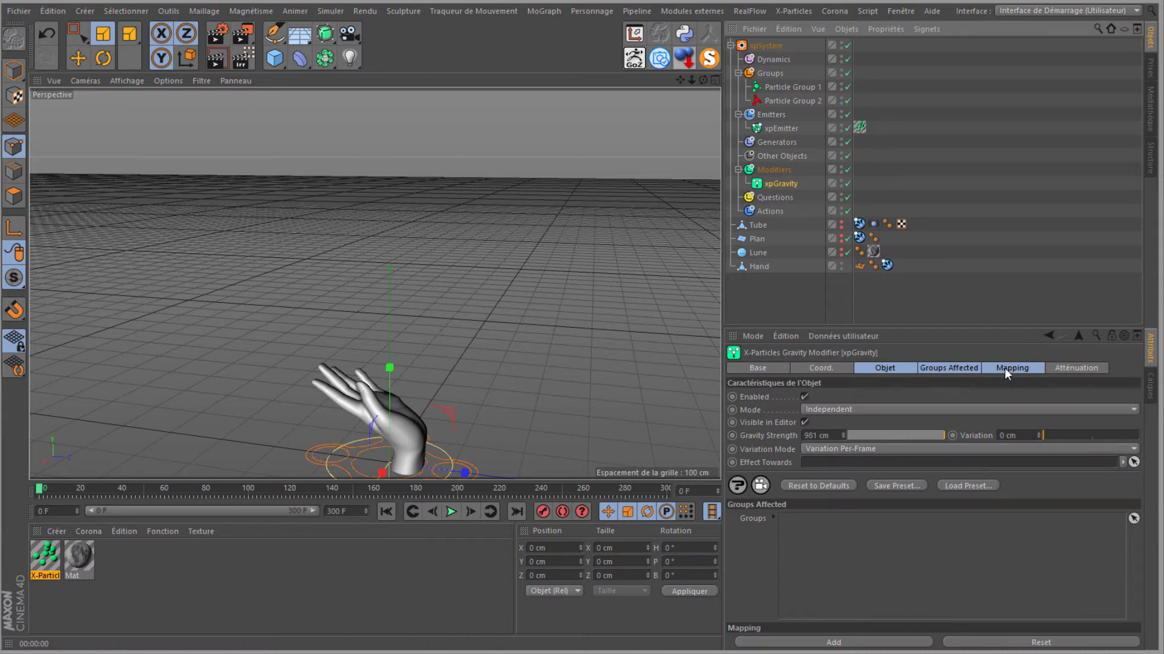
{"action": "left_click", "coordinate": [922, 368]}
{"action": "left_click_drag", "start_coordinate": [777, 100], "coordinate": [831, 474]}
Play the animation and inspect the moon's particles from several angles with the group-limited gravity, and return to the first frame
{"action": "left_click", "coordinate": [451, 511]}
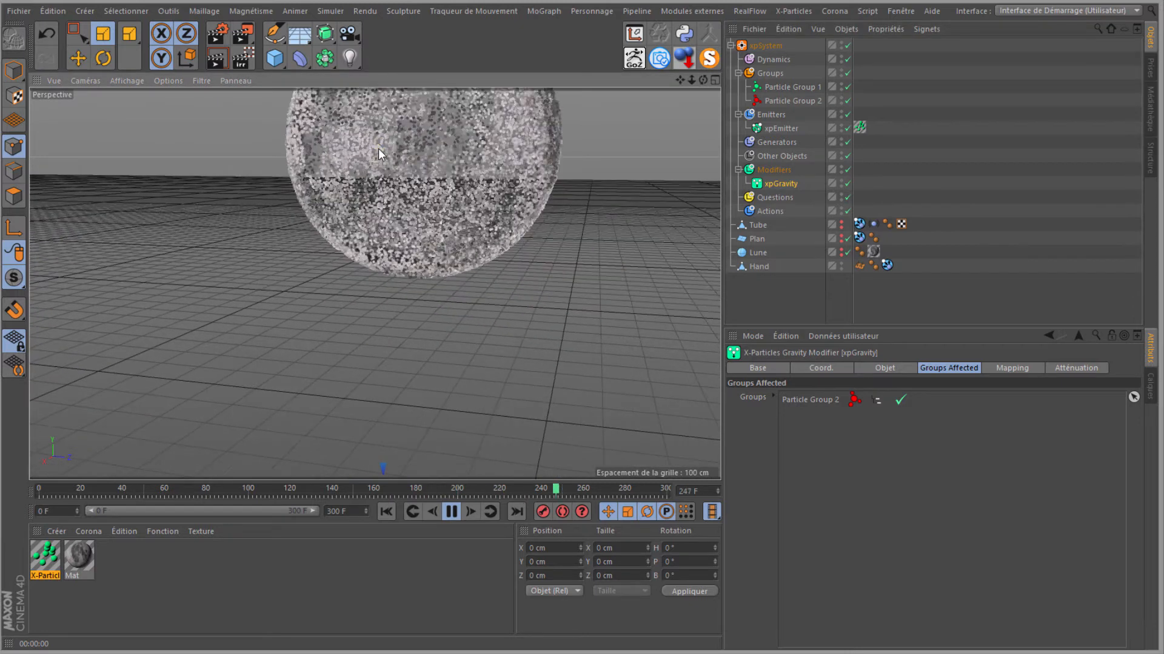
{"action": "left_click_drag", "start_coordinate": [584, 306], "coordinate": [504, 220], "text": "alt"}
{"action": "left_click_drag", "start_coordinate": [679, 81], "coordinate": [594, 365]}
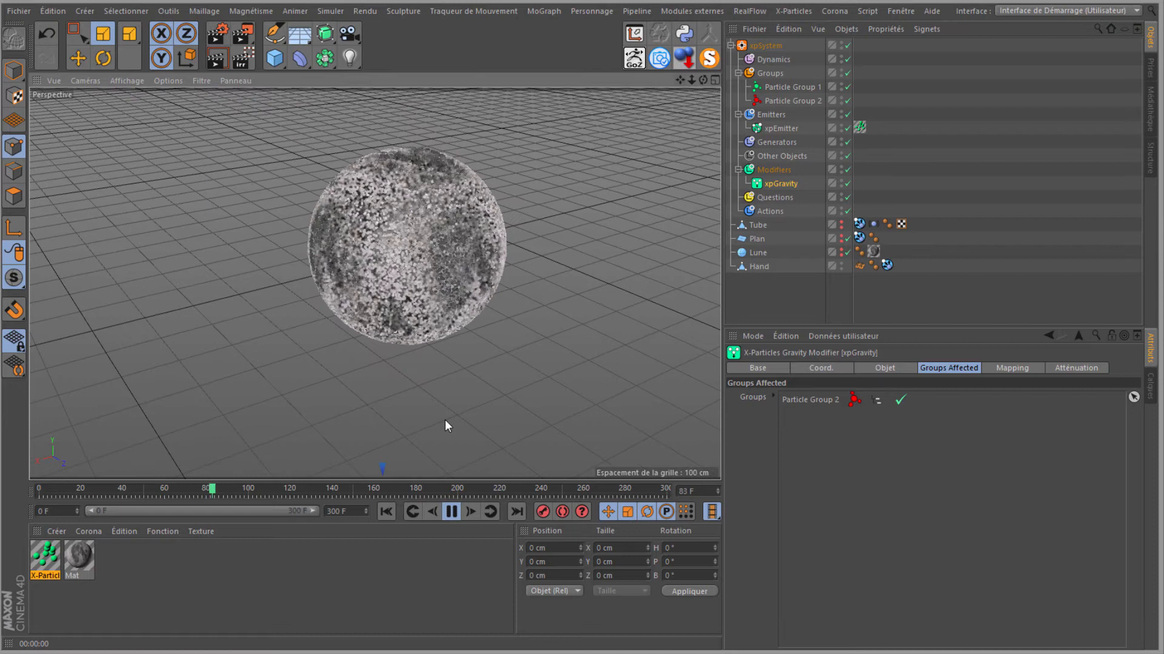
{"action": "left_click", "coordinate": [447, 513]}
{"action": "left_click", "coordinate": [389, 511]}
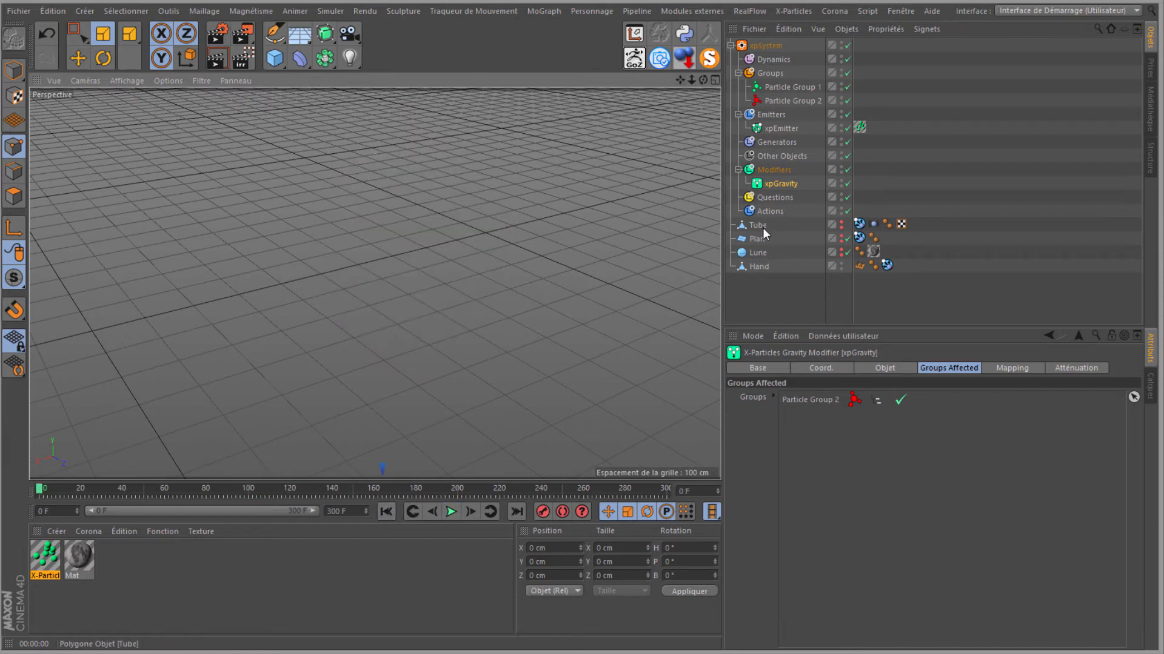
Make the Tube funnel visible and play the animation to inspect the moon's position inside it from several angles
{"action": "left_click", "coordinate": [841, 224]}
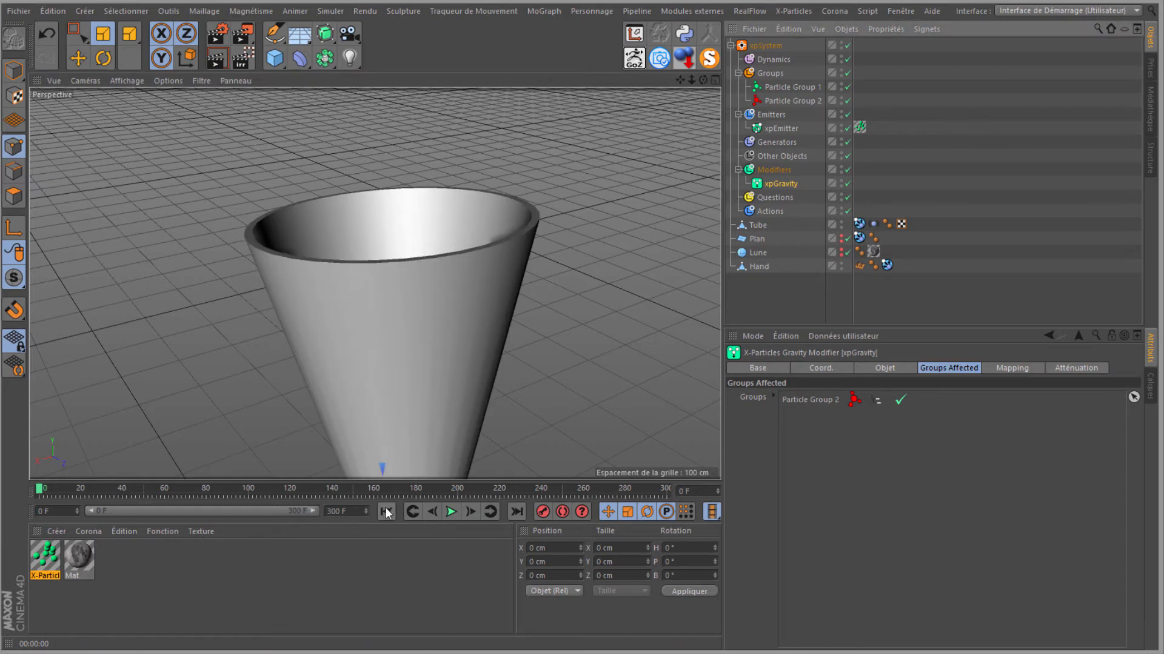
{"action": "left_click", "coordinate": [450, 513]}
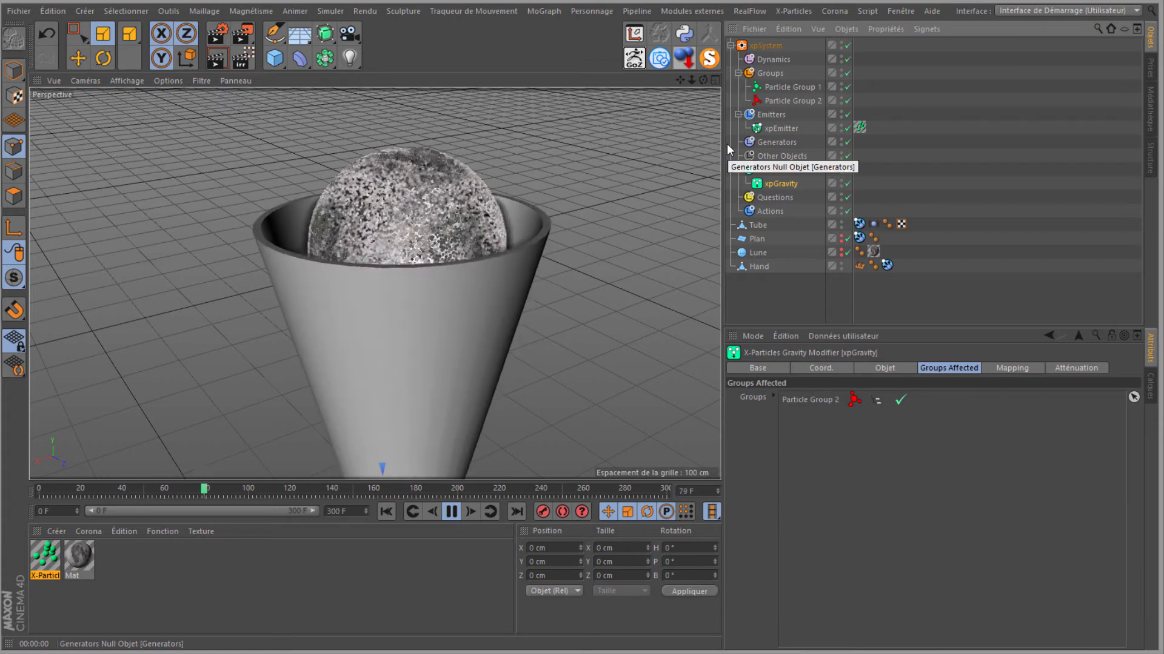
{"action": "left_click_drag", "start_coordinate": [703, 79], "coordinate": [581, 308]}
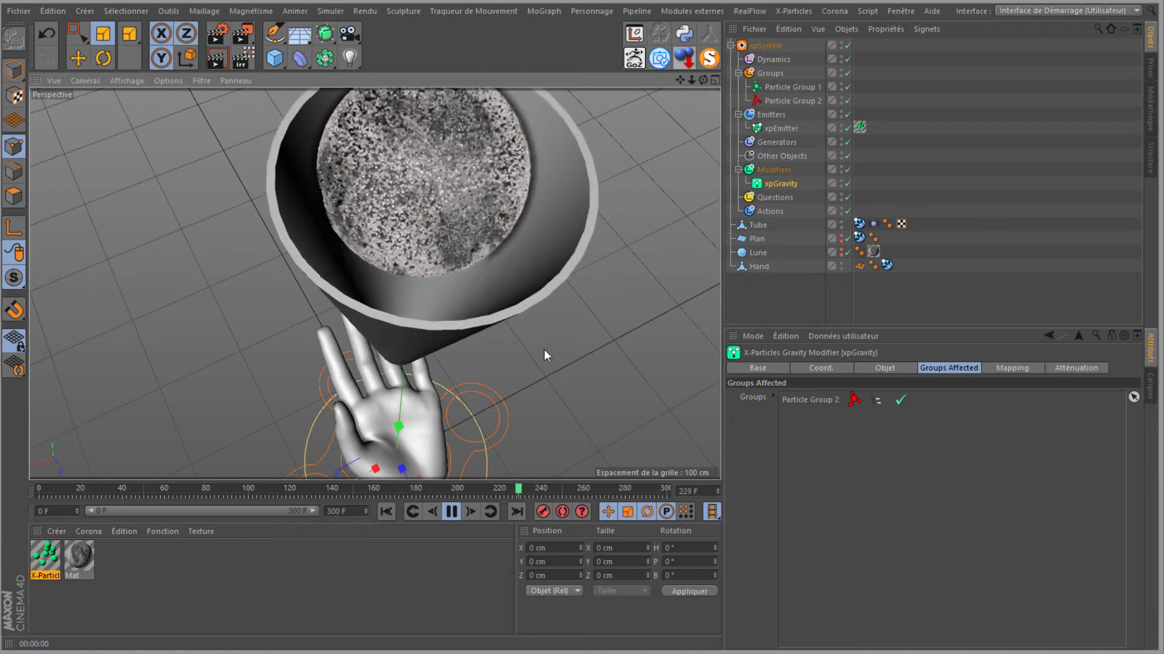
{"action": "left_click", "coordinate": [451, 511]}
{"action": "left_click_drag", "start_coordinate": [703, 80], "coordinate": [410, 255]}
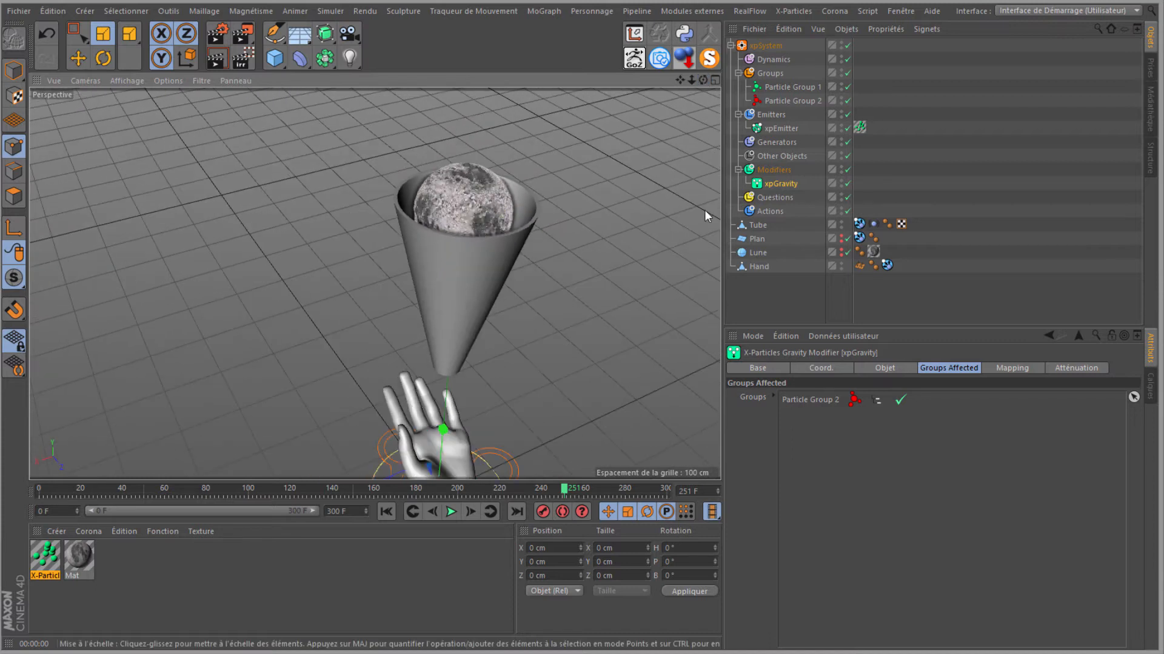
Lower the Tube to a Y position of about 350 cm and raise its bottom ring of points to about Y -68 cm
{"action": "left_click", "coordinate": [759, 227]}
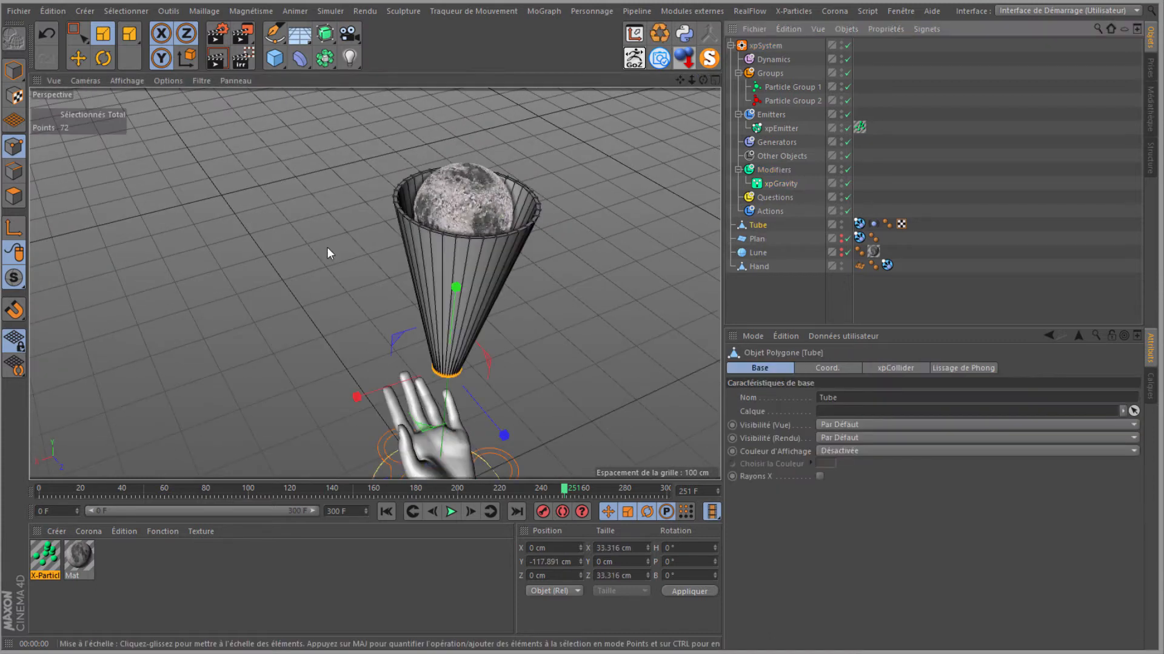
{"action": "left_click", "coordinate": [78, 58]}
{"action": "left_click", "coordinate": [14, 70]}
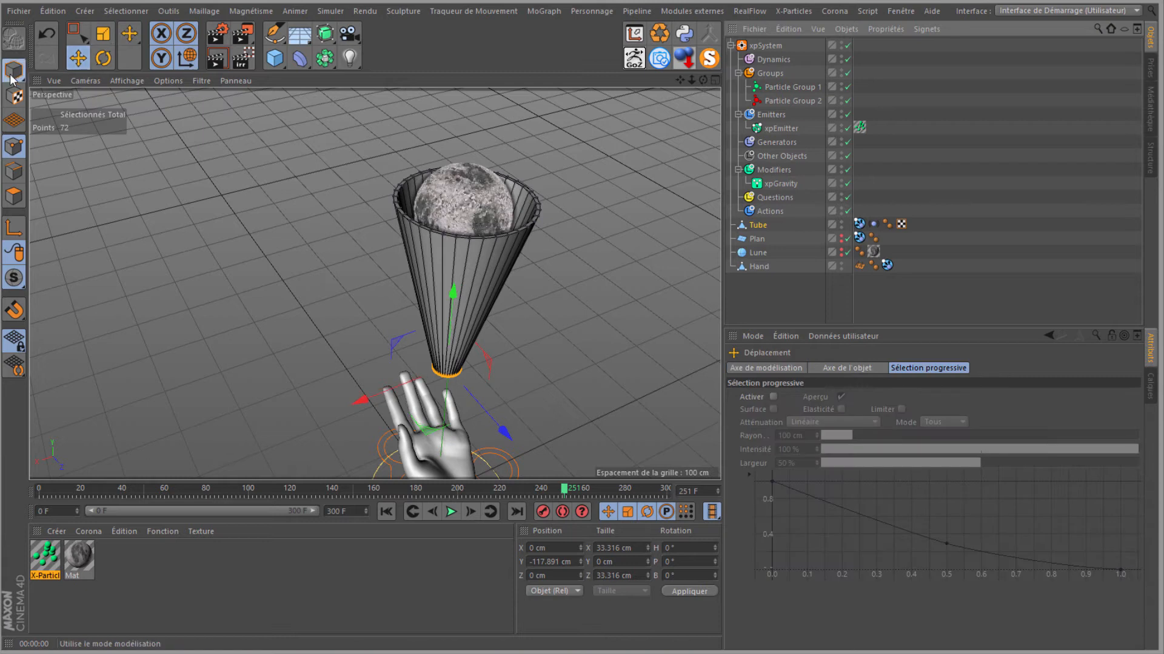
{"action": "left_click_drag", "start_coordinate": [462, 228], "coordinate": [463, 257]}
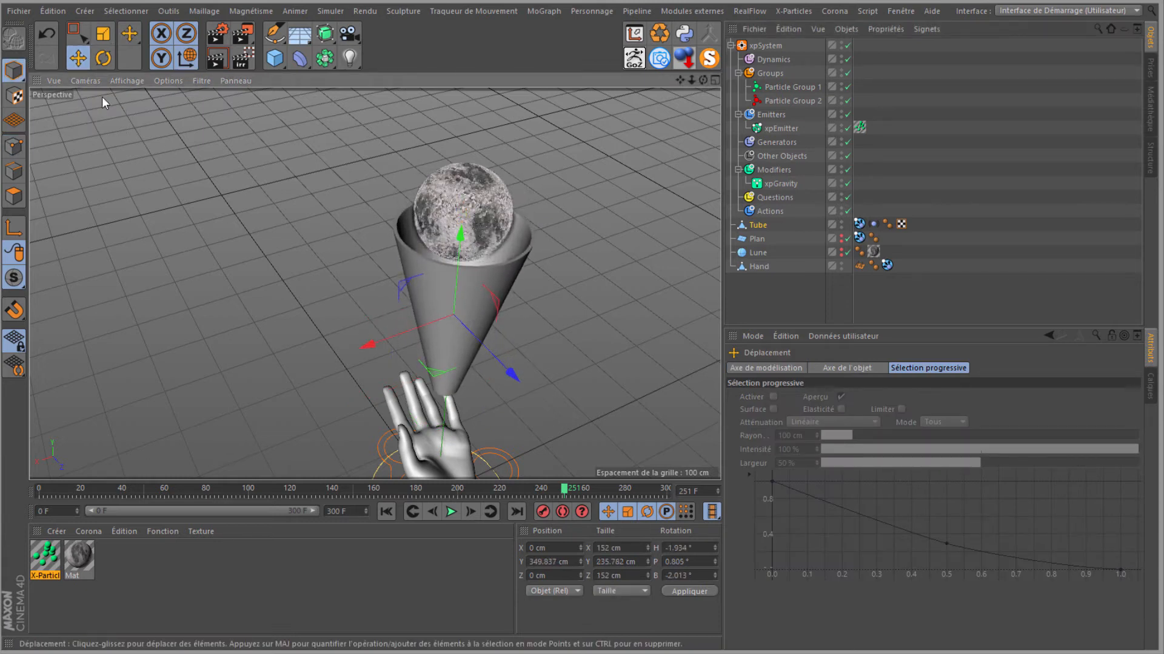
{"action": "left_click", "coordinate": [14, 146]}
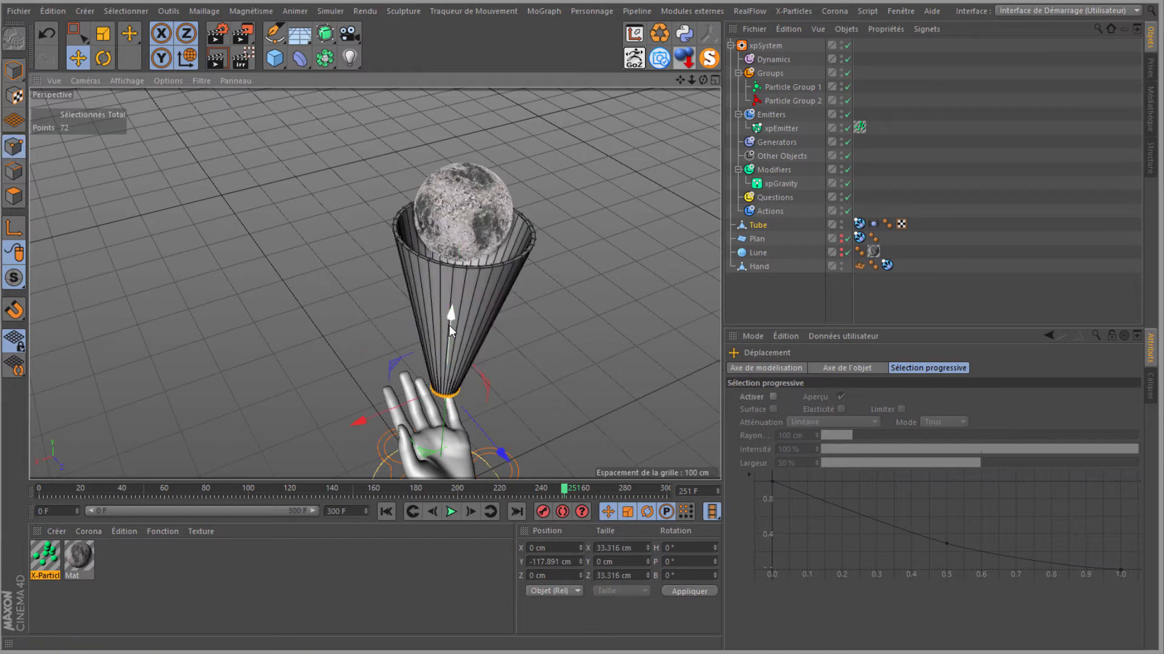
{"action": "left_click_drag", "start_coordinate": [449, 325], "coordinate": [453, 293]}
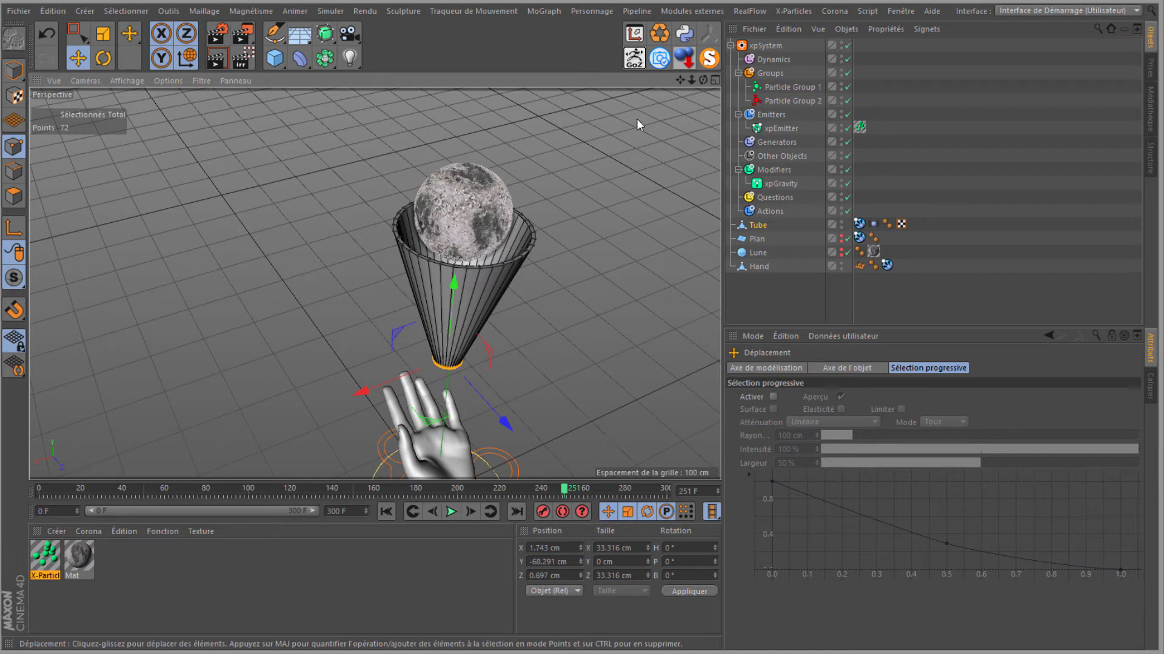
Hide the Tube funnel in the viewport and play the animation from the first frame to inspect the unobstructed moon
{"action": "left_click_drag", "start_coordinate": [702, 81], "coordinate": [582, 305]}
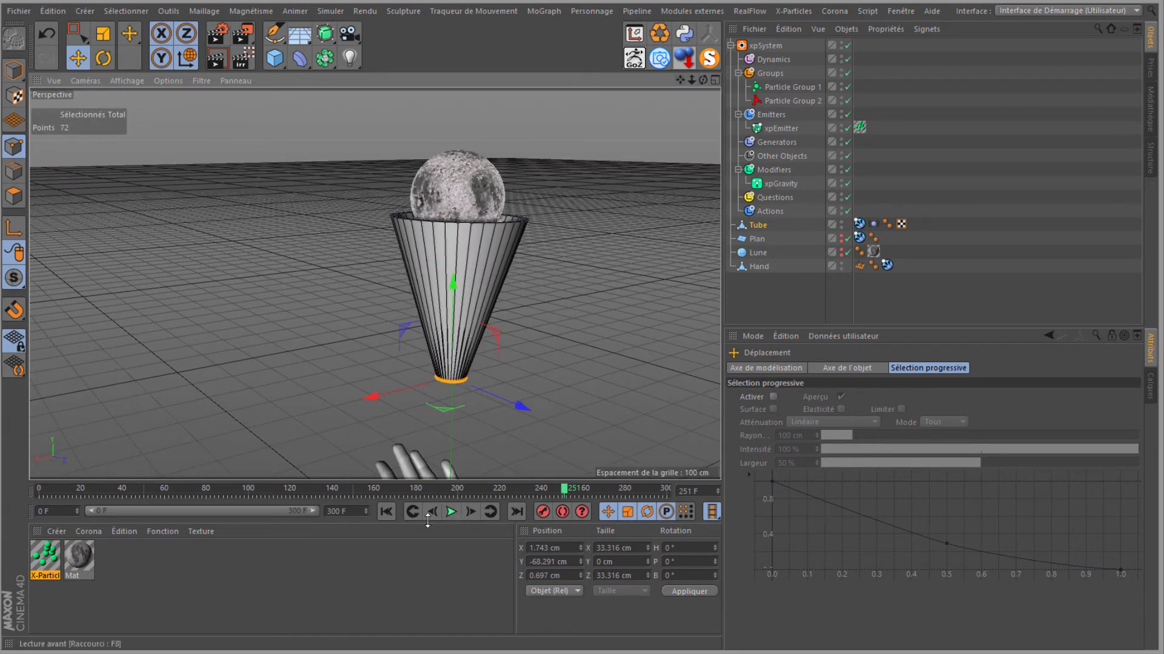
{"action": "left_click", "coordinate": [386, 511]}
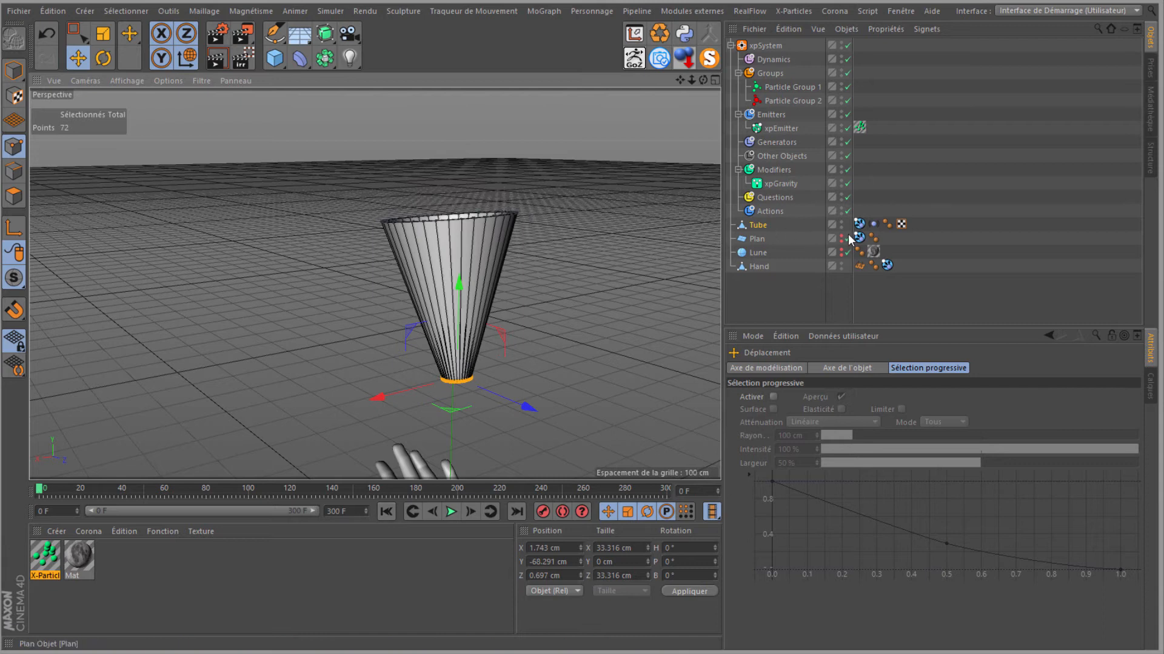
{"action": "left_click", "coordinate": [842, 223]}
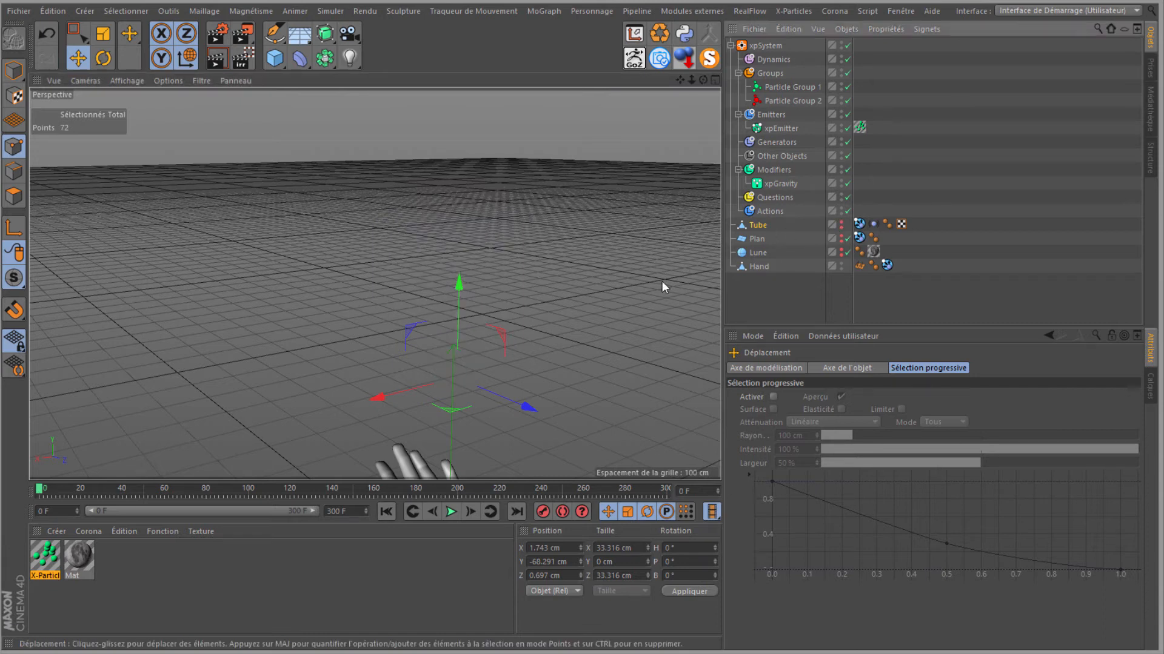
{"action": "left_click", "coordinate": [451, 512]}
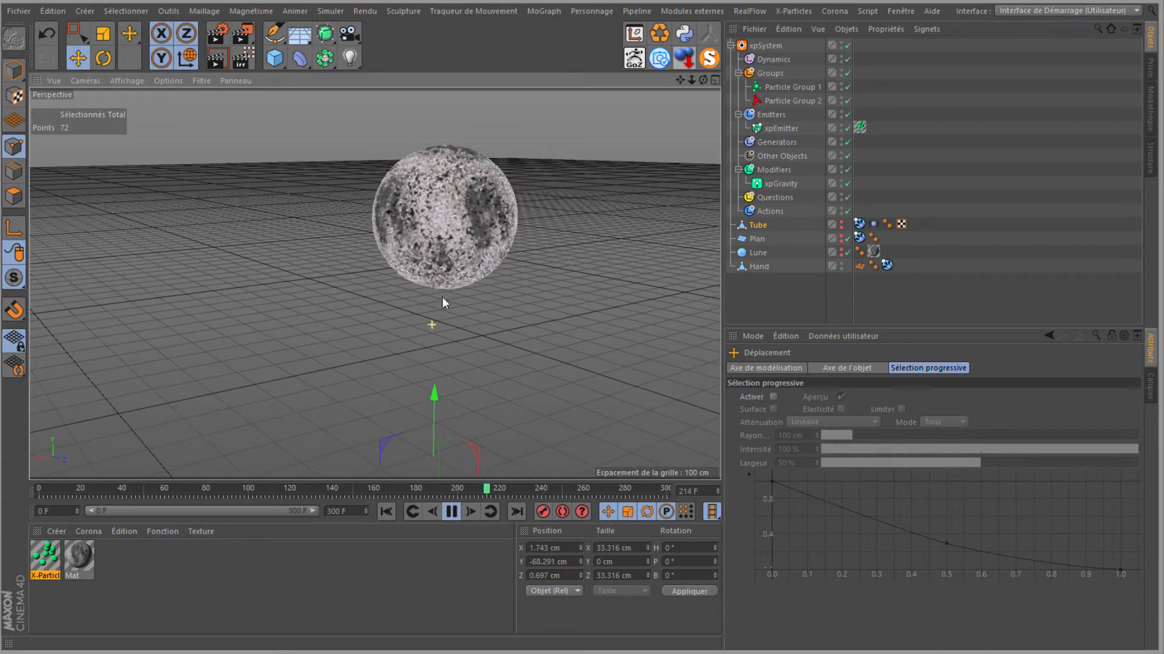
{"action": "left_click", "coordinate": [451, 512]}
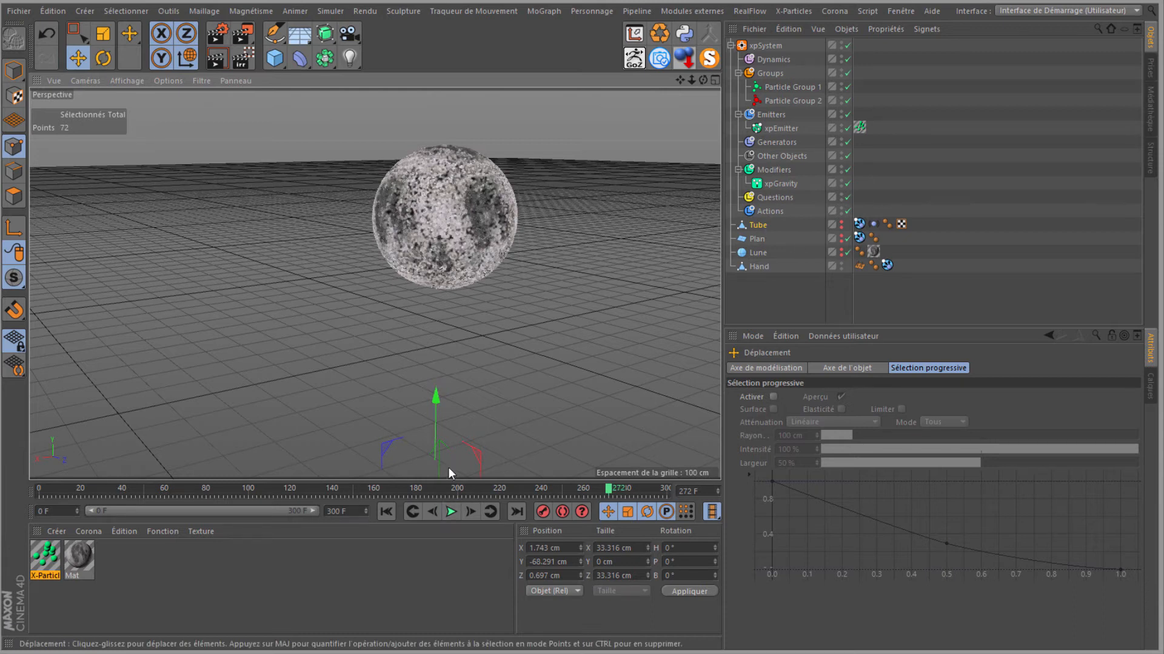
{"action": "scroll", "coordinate": [435, 326], "scroll_direction": "down", "scroll_amount": 4}
{"action": "left_click_drag", "start_coordinate": [677, 79], "coordinate": [573, 224]}
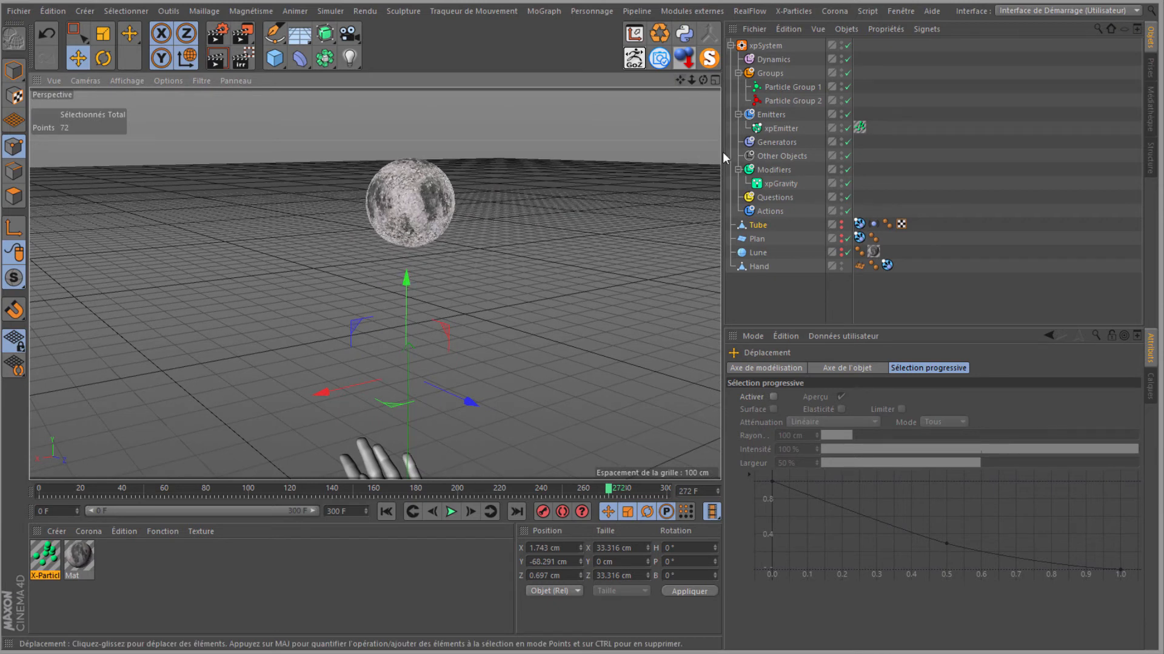
Add a Change Group modifier that affects Particle Group 1 and uses Particle Group 2 as the new group
{"action": "left_click", "coordinate": [771, 170]}
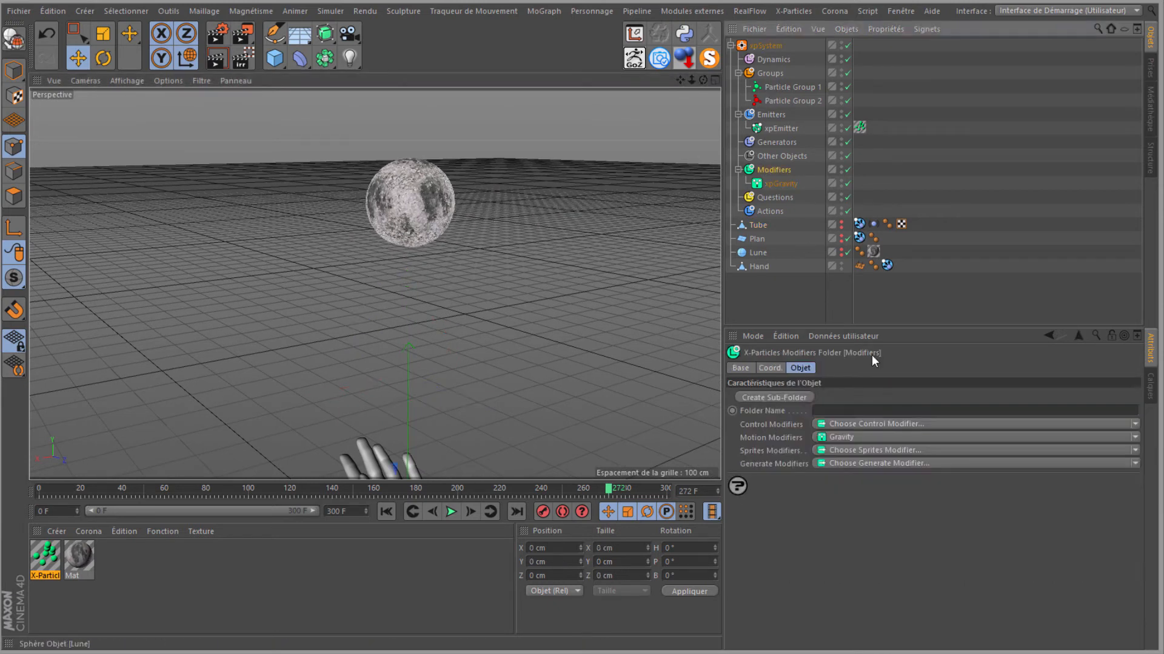
{"action": "left_click", "coordinate": [1135, 423]}
{"action": "left_click", "coordinate": [954, 447]}
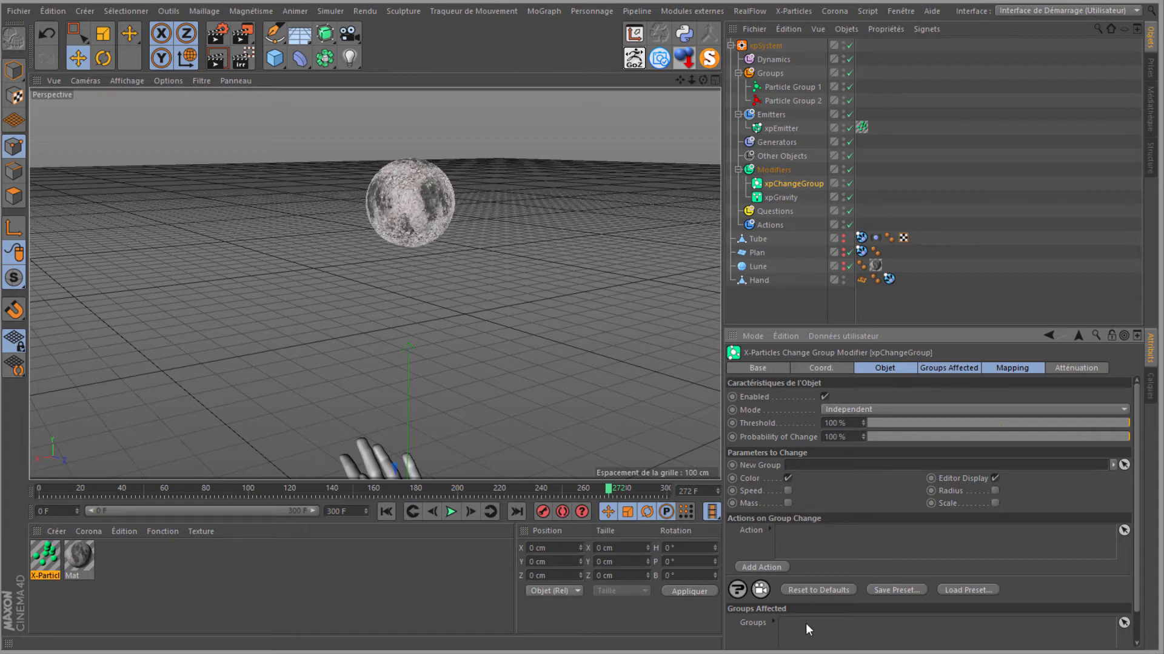
{"action": "left_click", "coordinate": [769, 86]}
{"action": "left_click_drag", "start_coordinate": [769, 86], "coordinate": [809, 550]}
{"action": "left_click_drag", "start_coordinate": [814, 634], "coordinate": [814, 635]}
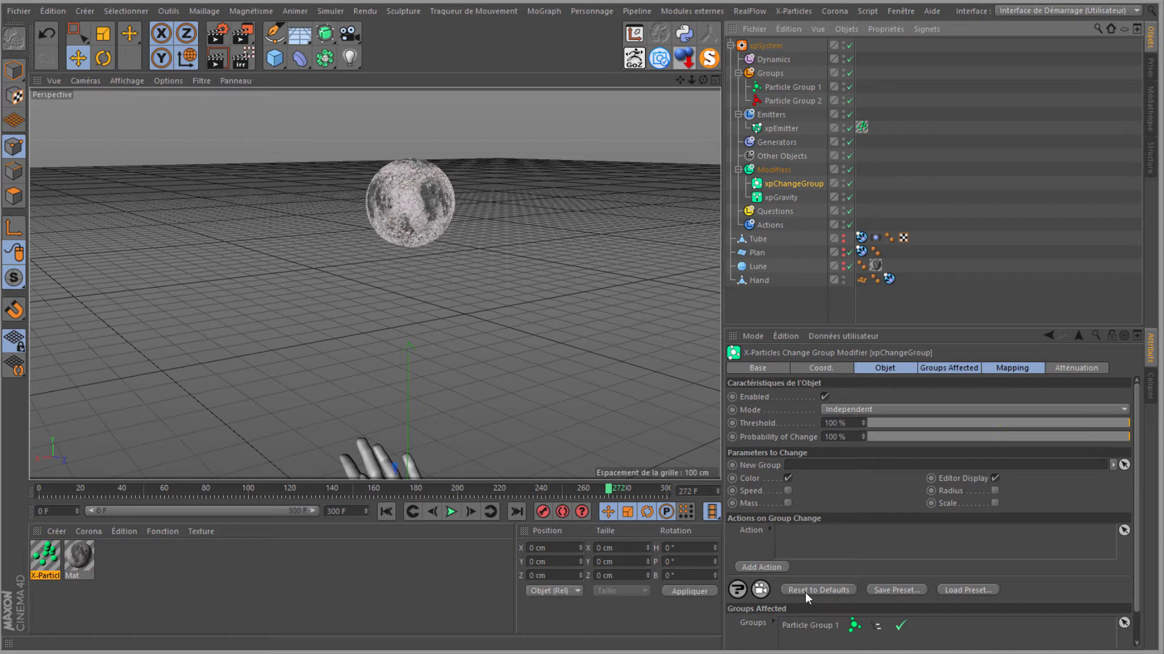
{"action": "left_click_drag", "start_coordinate": [783, 101], "coordinate": [788, 164]}
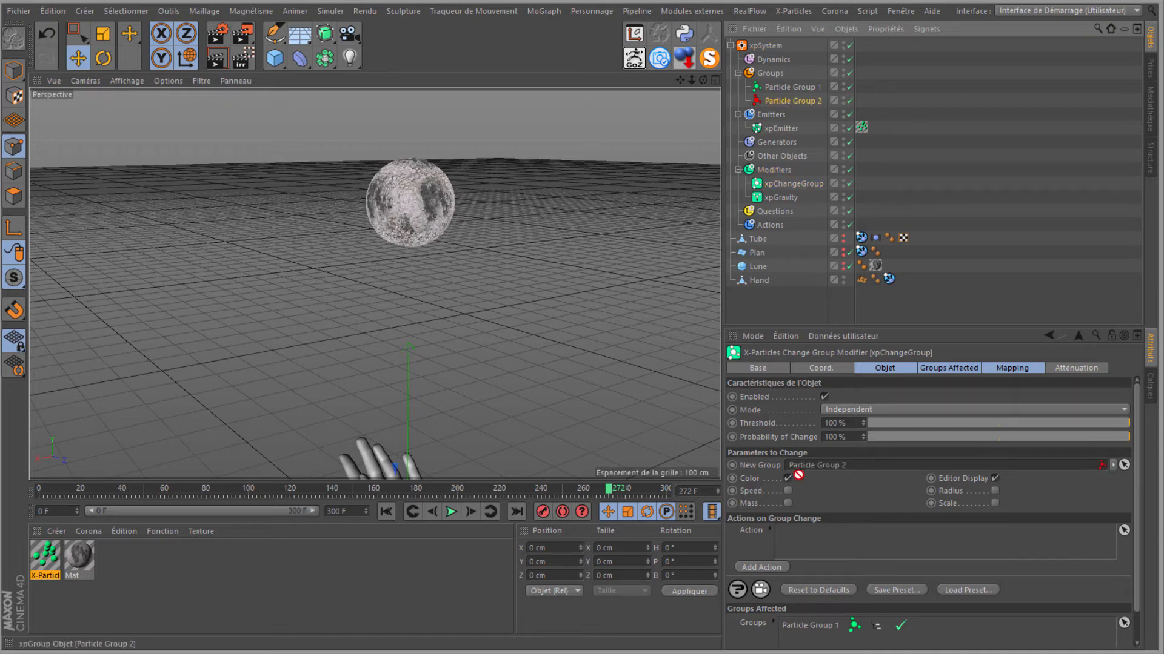
{"action": "left_click_drag", "start_coordinate": [812, 469], "coordinate": [811, 469]}
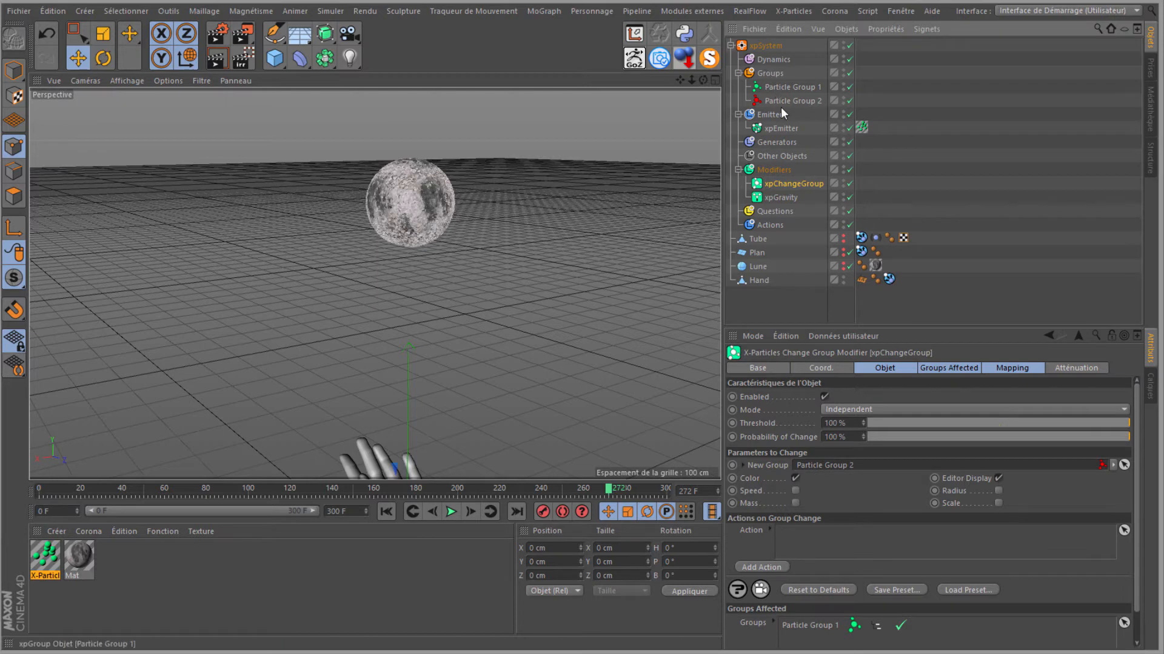
Give xpChangeGroup a Sphère falloff shape and raise the modifier until its sphere surrounds the moon
{"action": "left_click", "coordinate": [1074, 367]}
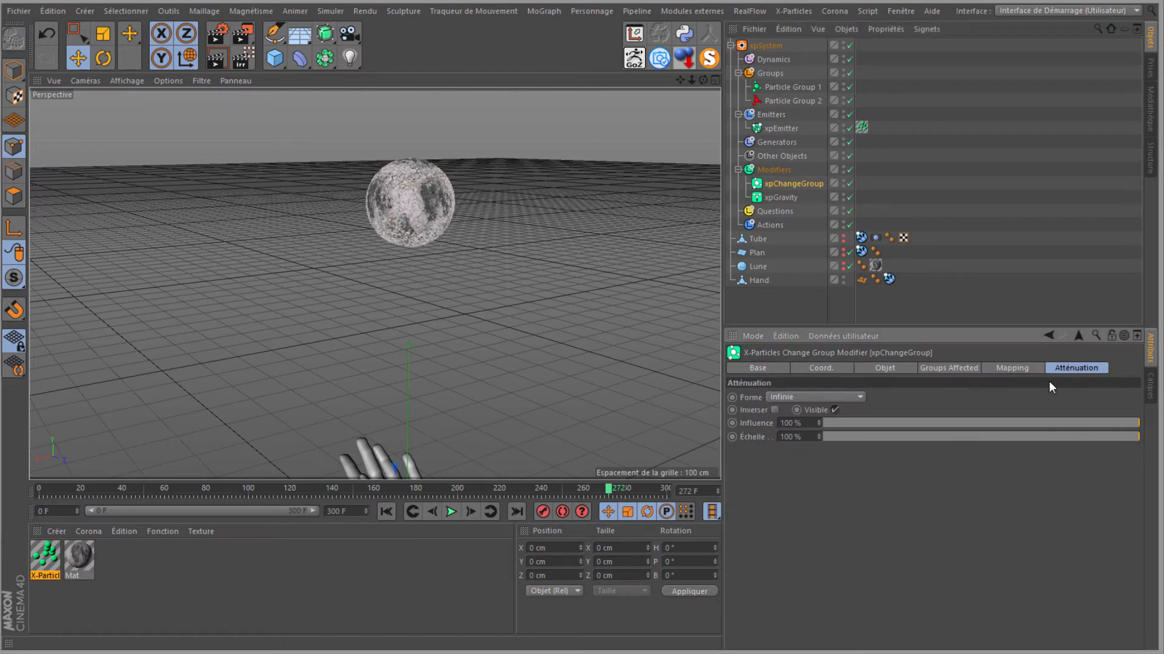
{"action": "left_click", "coordinate": [843, 400]}
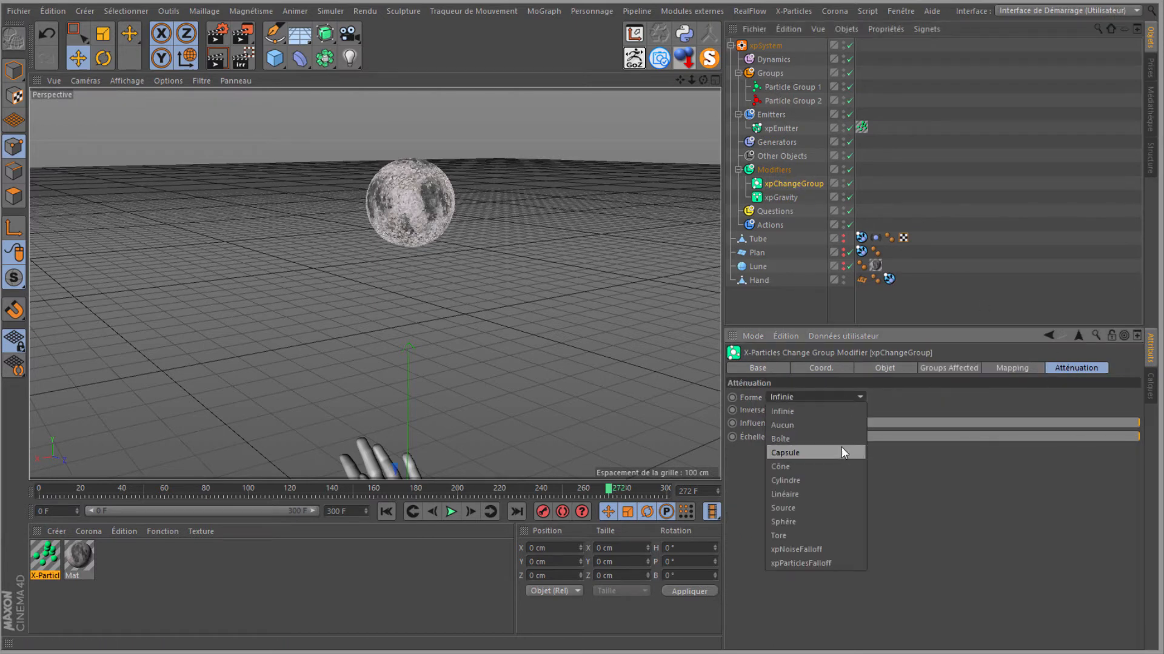
{"action": "left_click", "coordinate": [828, 521]}
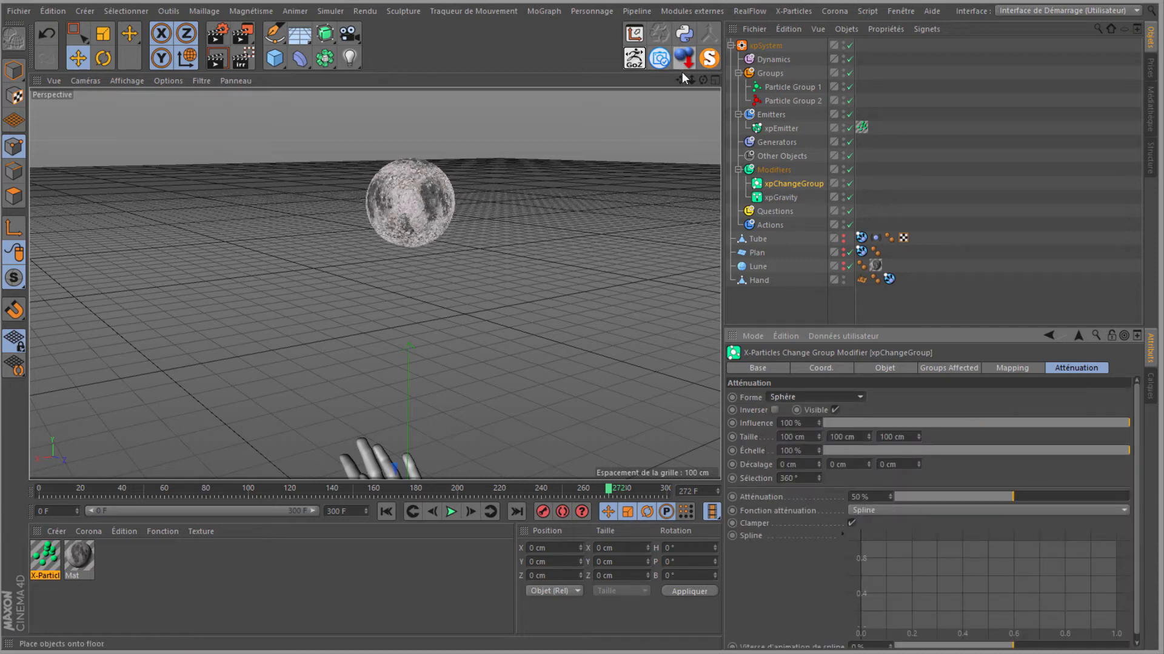
{"action": "left_click_drag", "start_coordinate": [581, 304], "coordinate": [580, 304]}
{"action": "left_click_drag", "start_coordinate": [374, 383], "coordinate": [397, 154]}
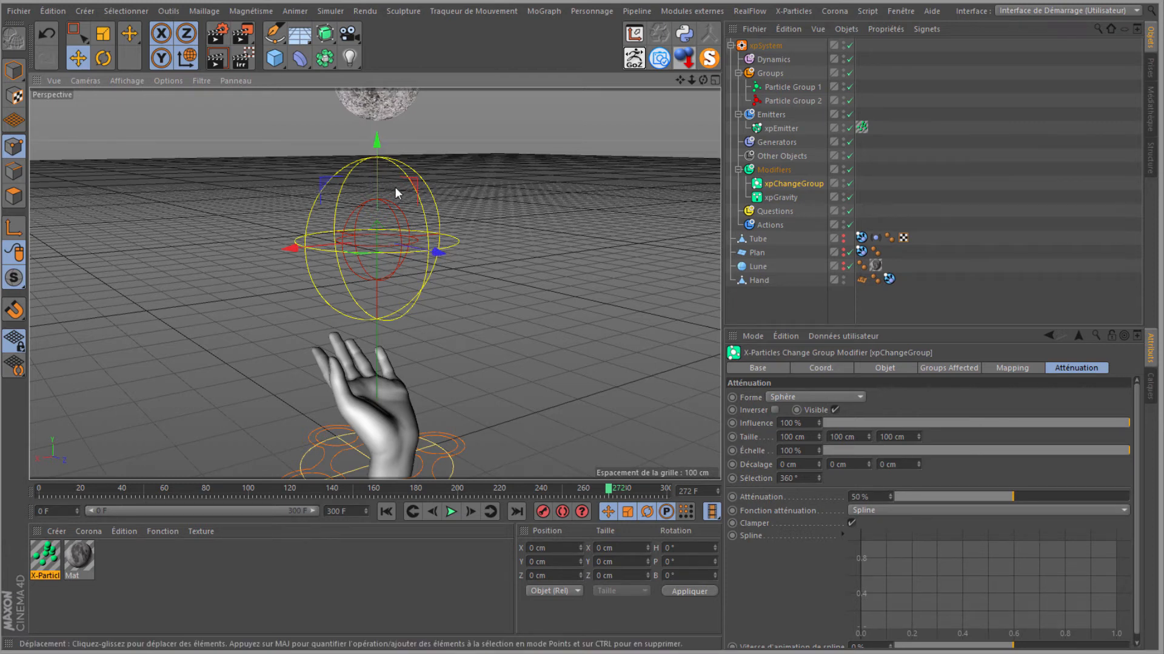
{"action": "left_click_drag", "start_coordinate": [689, 79], "coordinate": [540, 166]}
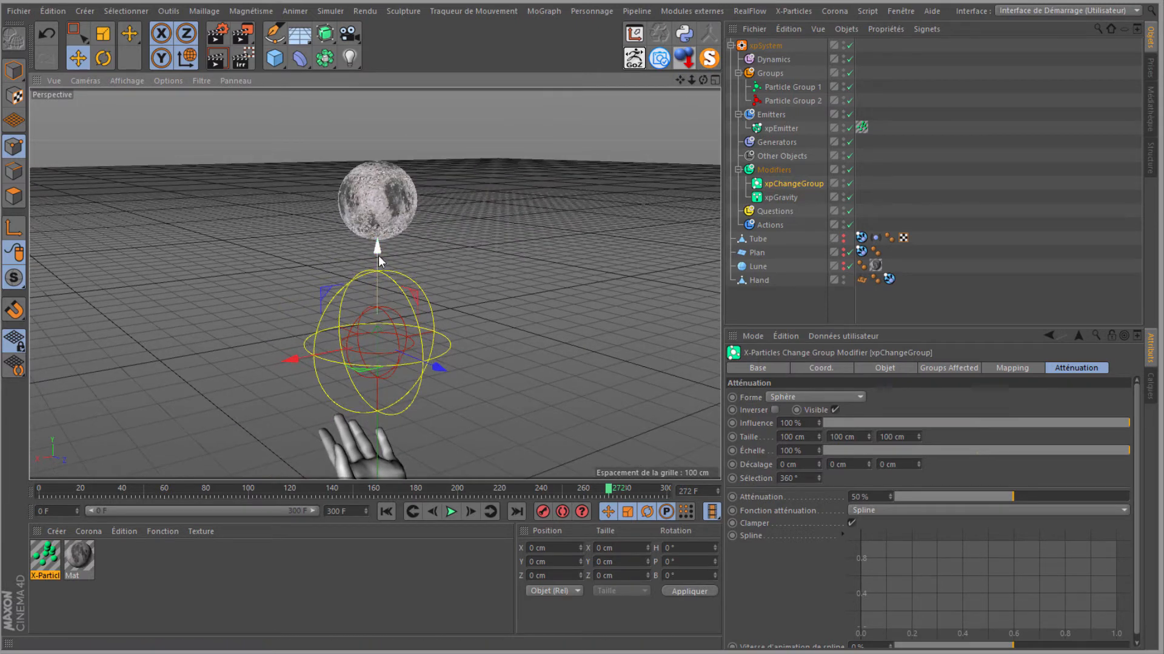
{"action": "left_click_drag", "start_coordinate": [380, 265], "coordinate": [377, 129]}
{"action": "scroll", "coordinate": [375, 166], "scroll_direction": "up", "scroll_amount": 2}
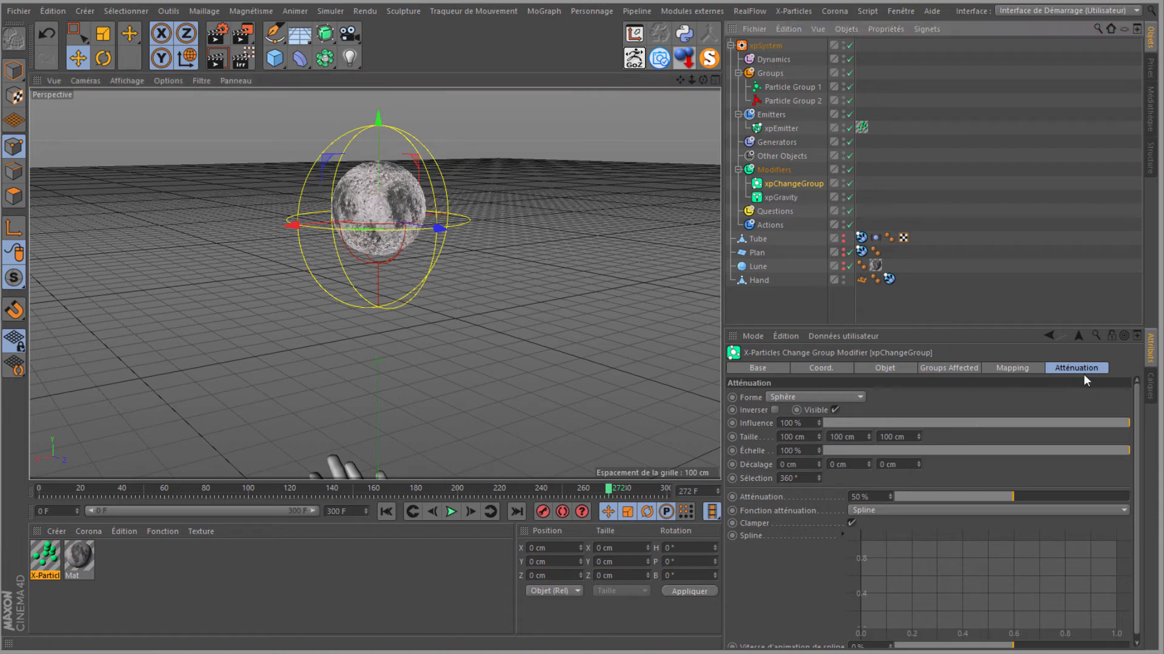
Set the xpChangeGroup falloff to 0 % and its scale to 59 %, fitting the sphere tightly around the moon
{"action": "left_click_drag", "start_coordinate": [982, 497], "coordinate": [855, 502]}
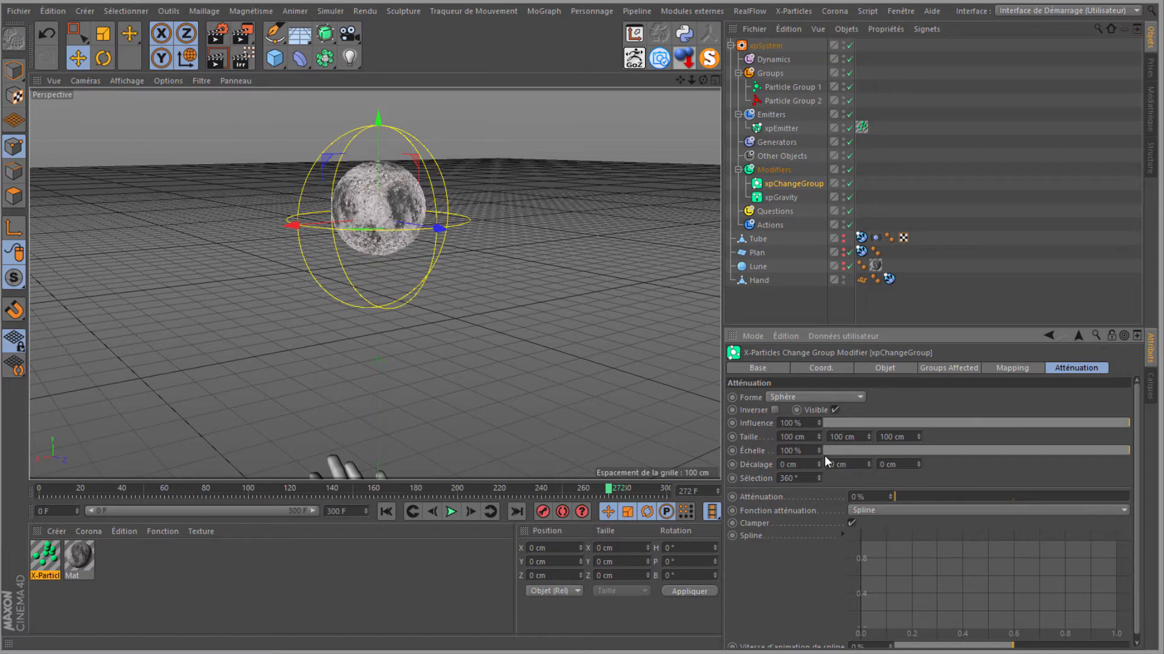
{"action": "mouse_move", "coordinate": [818, 433]}
{"action": "left_mouse_down"}
{"action": "mouse_move", "coordinate": [816, 446]}
{"action": "mouse_move", "coordinate": [819, 433]}
{"action": "left_mouse_up"}
{"action": "key", "text": "ctrl+z"}
{"action": "left_click_drag", "start_coordinate": [819, 447], "coordinate": [820, 448]}
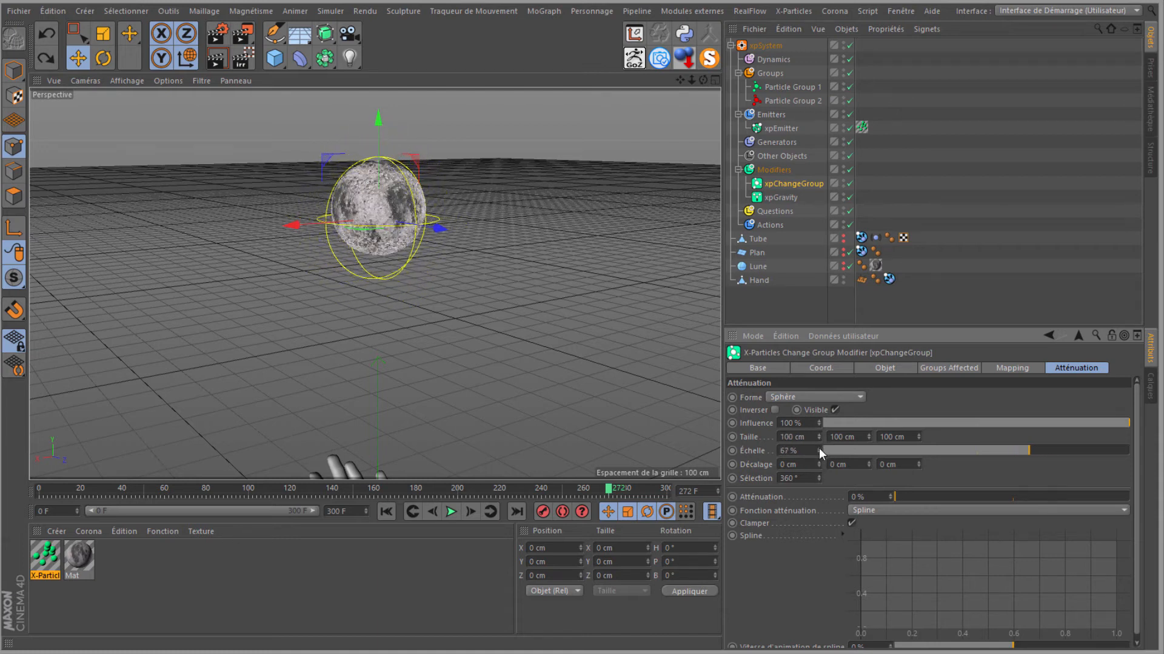
{"action": "left_click_drag", "start_coordinate": [581, 307], "coordinate": [582, 307], "text": "alt"}
{"action": "left_click_drag", "start_coordinate": [380, 126], "coordinate": [380, 114]}
{"action": "left_click_drag", "start_coordinate": [822, 447], "coordinate": [820, 449]}
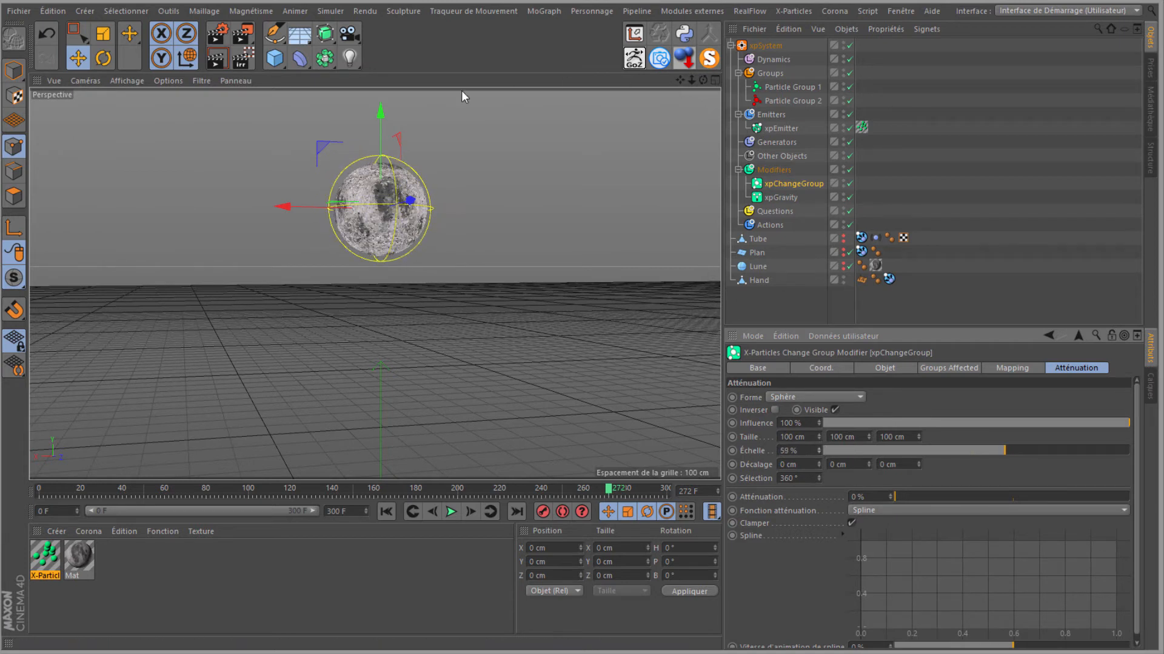
Lower xpChangeGroup below the moon to about Y 335 cm and keyframe its Y position at frame 0
{"action": "left_click_drag", "start_coordinate": [380, 113], "coordinate": [386, 253]}
{"action": "left_click", "coordinate": [385, 512]}
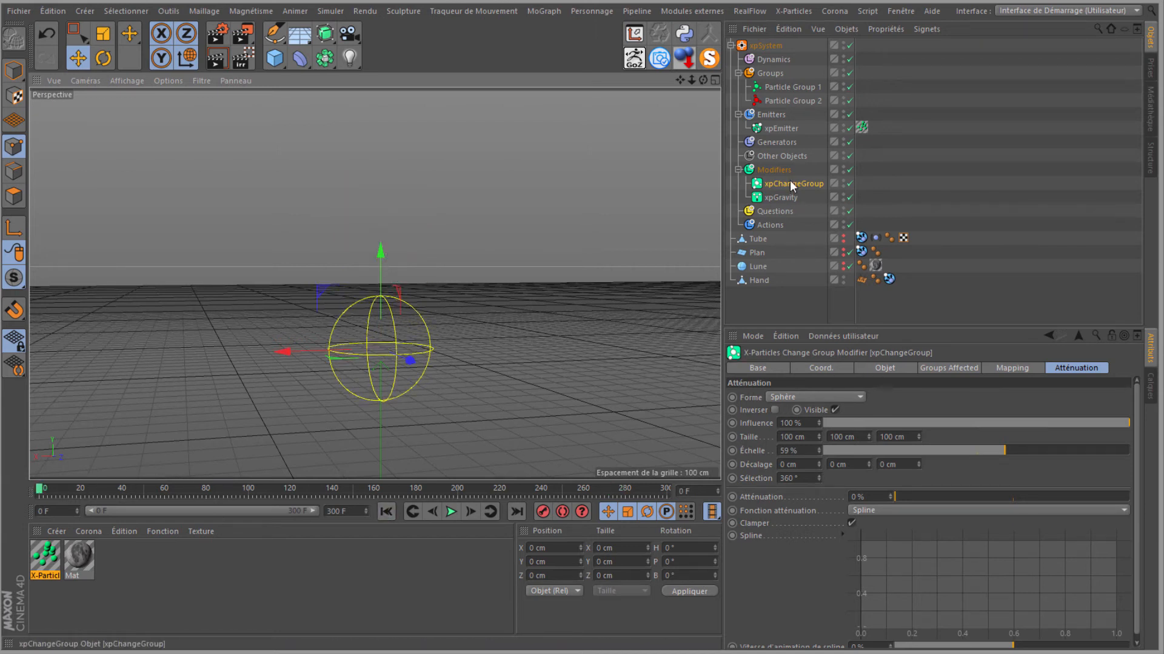
{"action": "left_click", "coordinate": [825, 367]}
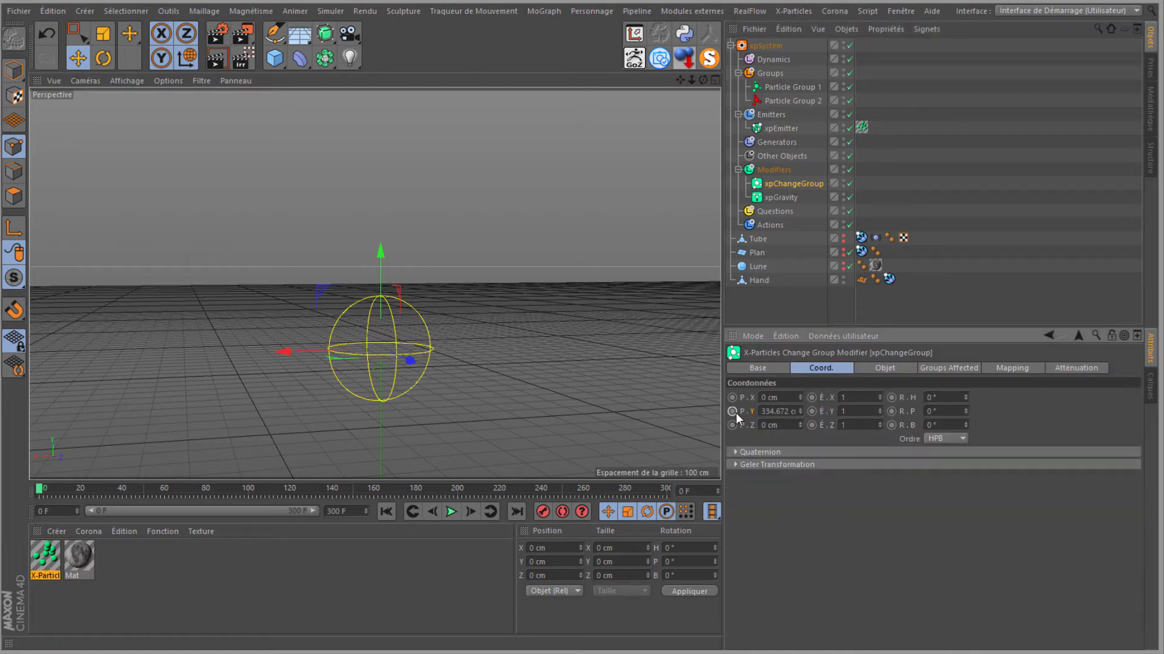
{"action": "left_click_drag", "start_coordinate": [39, 489], "coordinate": [284, 502]}
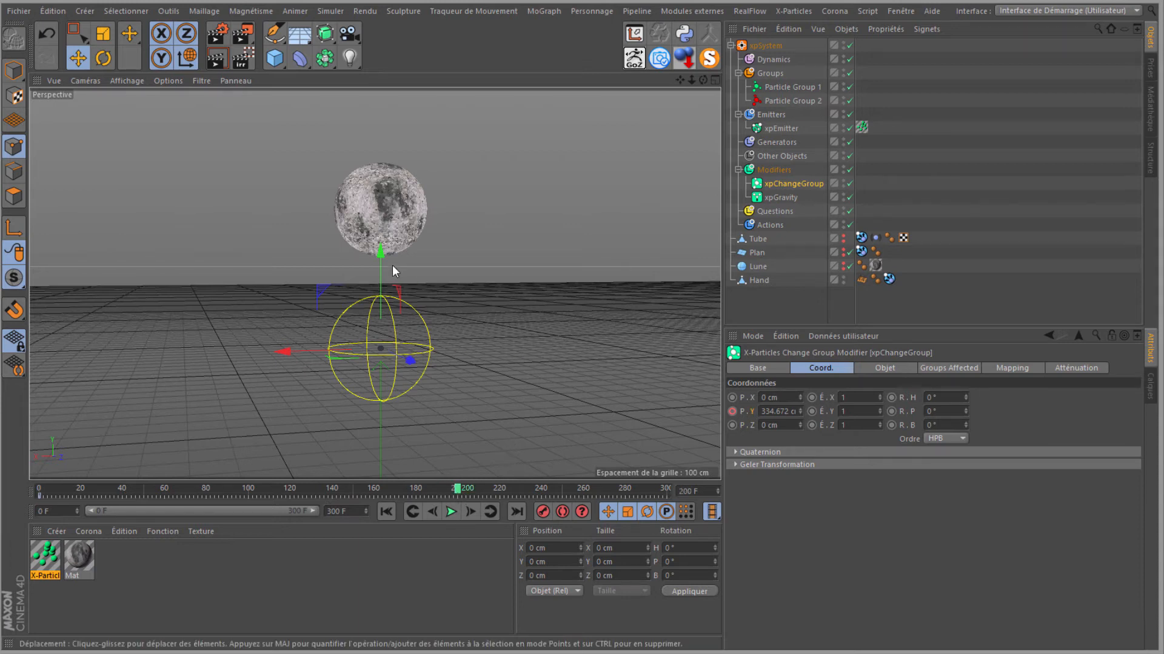
{"action": "left_click_drag", "start_coordinate": [378, 260], "coordinate": [383, 121]}
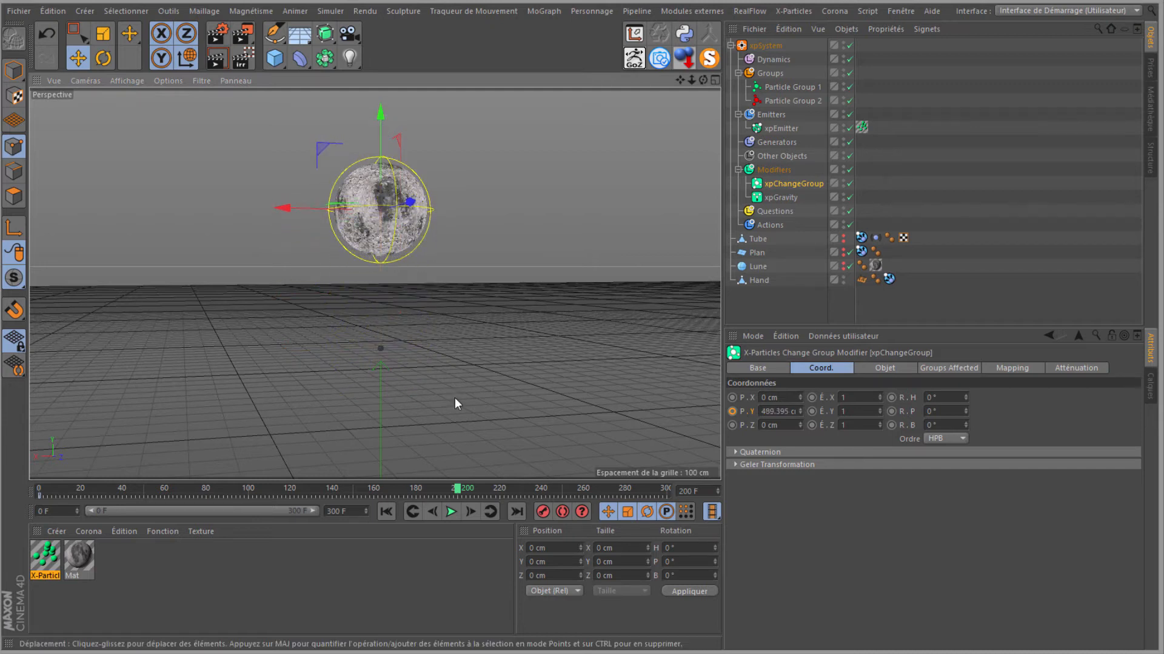
{"action": "left_click_drag", "start_coordinate": [457, 493], "coordinate": [427, 493]}
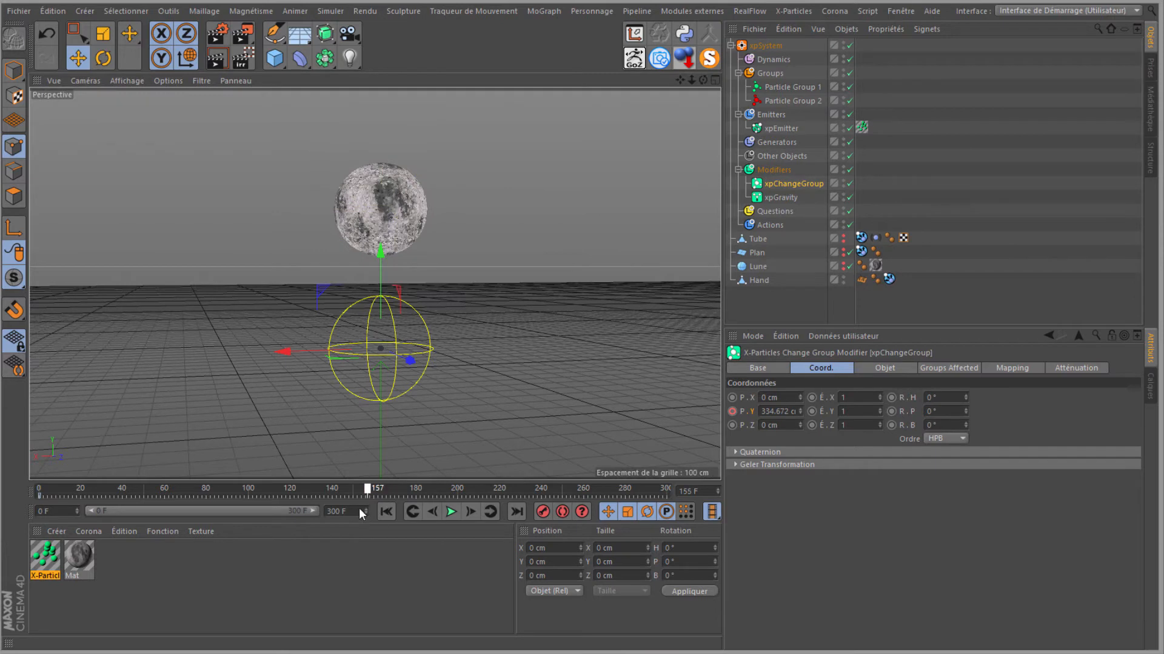
At frame 150, raise xpChangeGroup to about Y 492 cm around the moon and keyframe its Y position
{"action": "left_click_drag", "start_coordinate": [351, 510], "coordinate": [354, 510]}
{"action": "left_click_drag", "start_coordinate": [381, 239], "coordinate": [389, 111]}
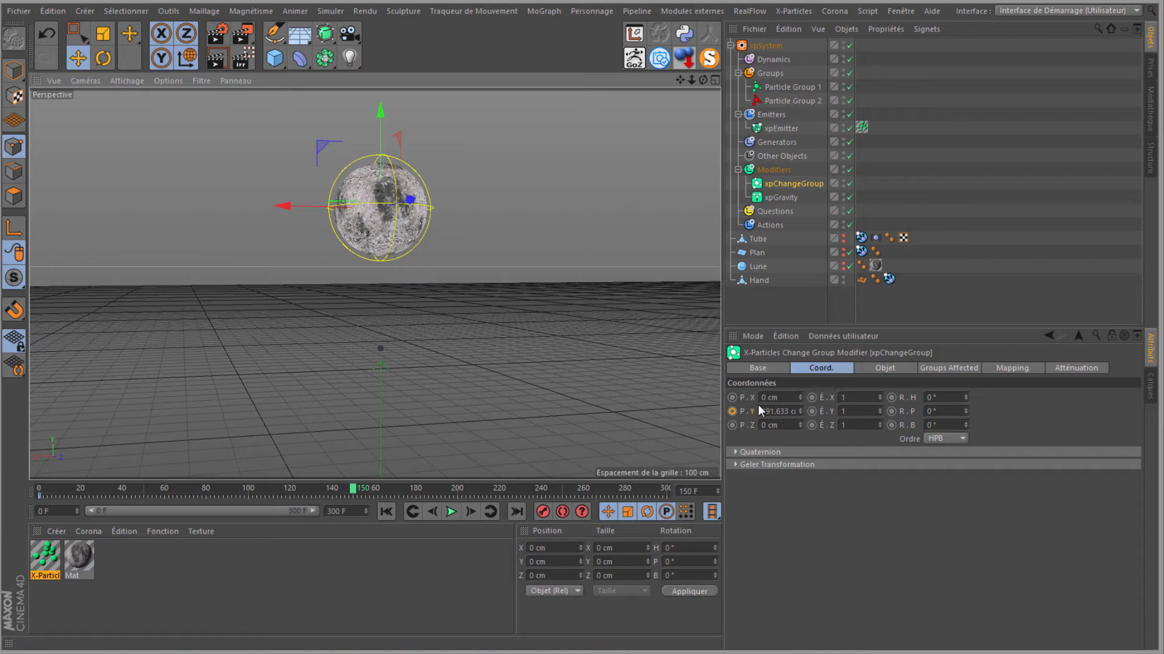
{"action": "left_click", "coordinate": [732, 411]}
Play the animation from the first frame and inspect the particles falling around the hand
{"action": "left_click", "coordinate": [385, 513]}
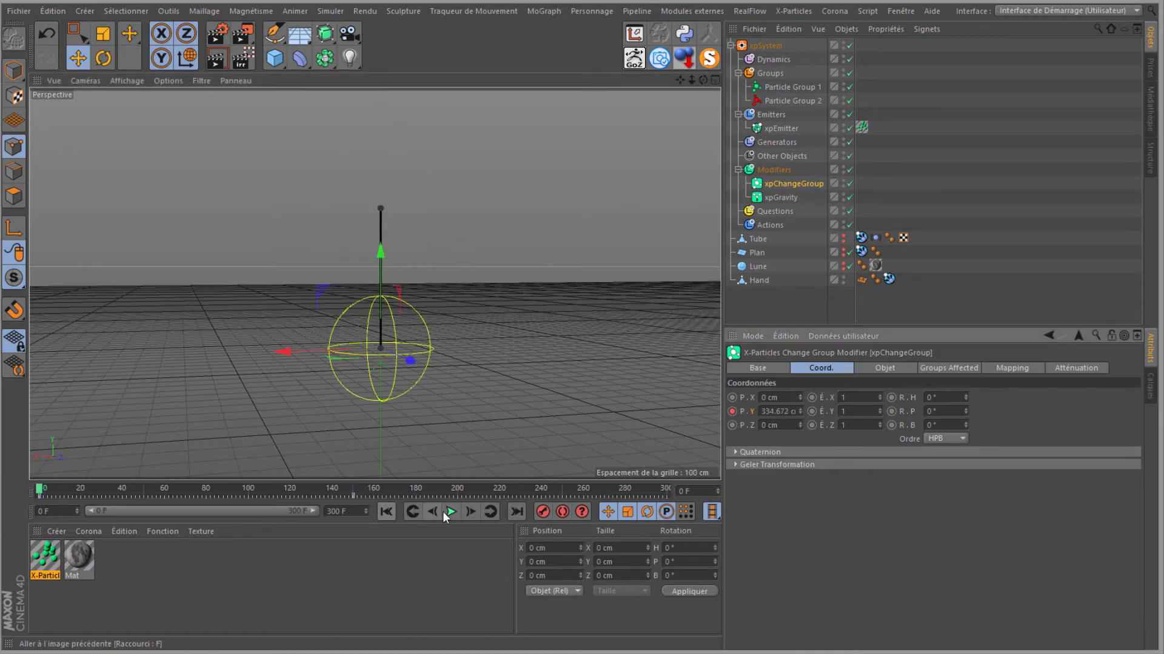
{"action": "left_click", "coordinate": [453, 511]}
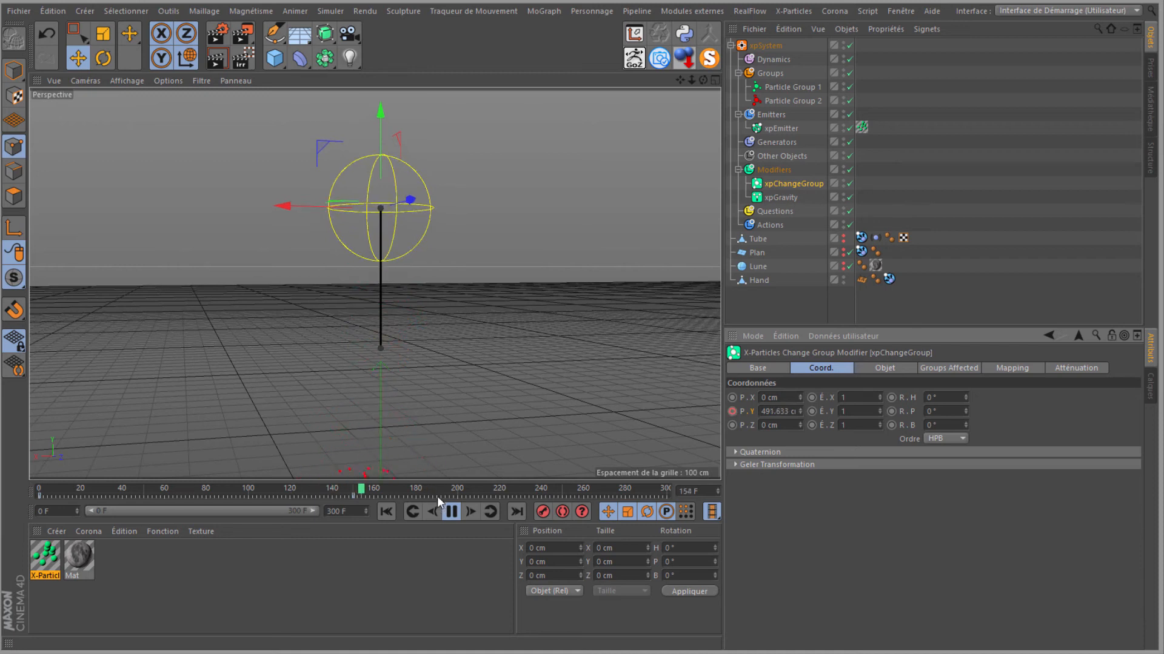
{"action": "left_click", "coordinate": [454, 514]}
{"action": "left_click_drag", "start_coordinate": [679, 78], "coordinate": [611, 170]}
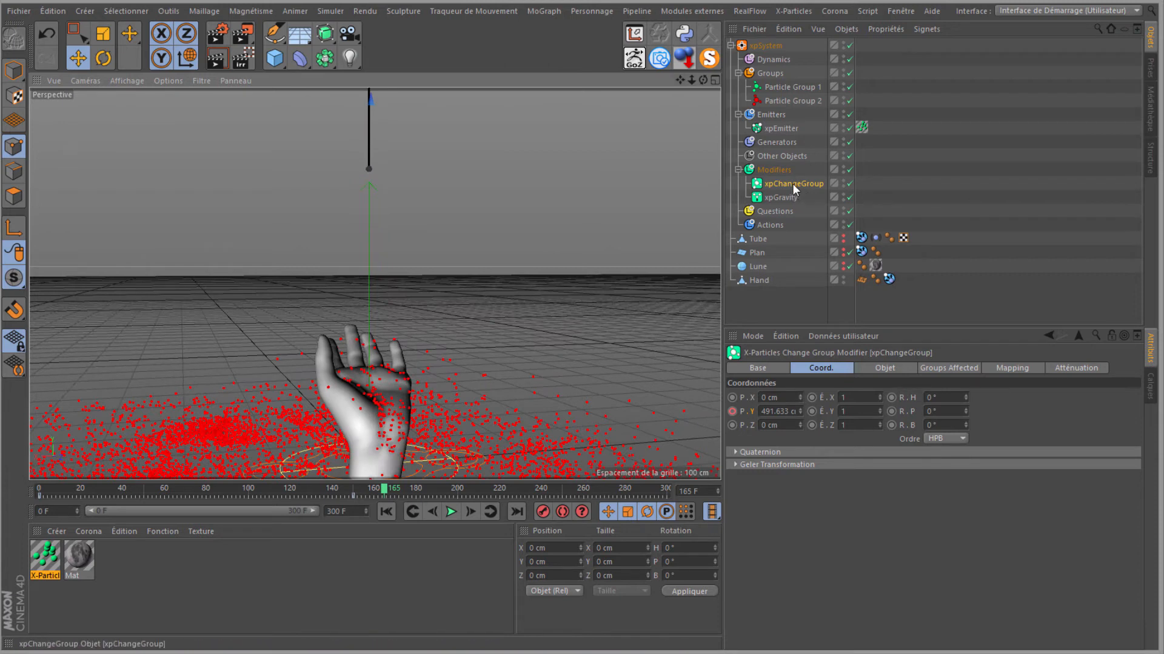
Disable the Color and Editor Display changes in xpChangeGroup and replay the animation from the first frame, viewing it from another angle
{"action": "left_click", "coordinate": [857, 367]}
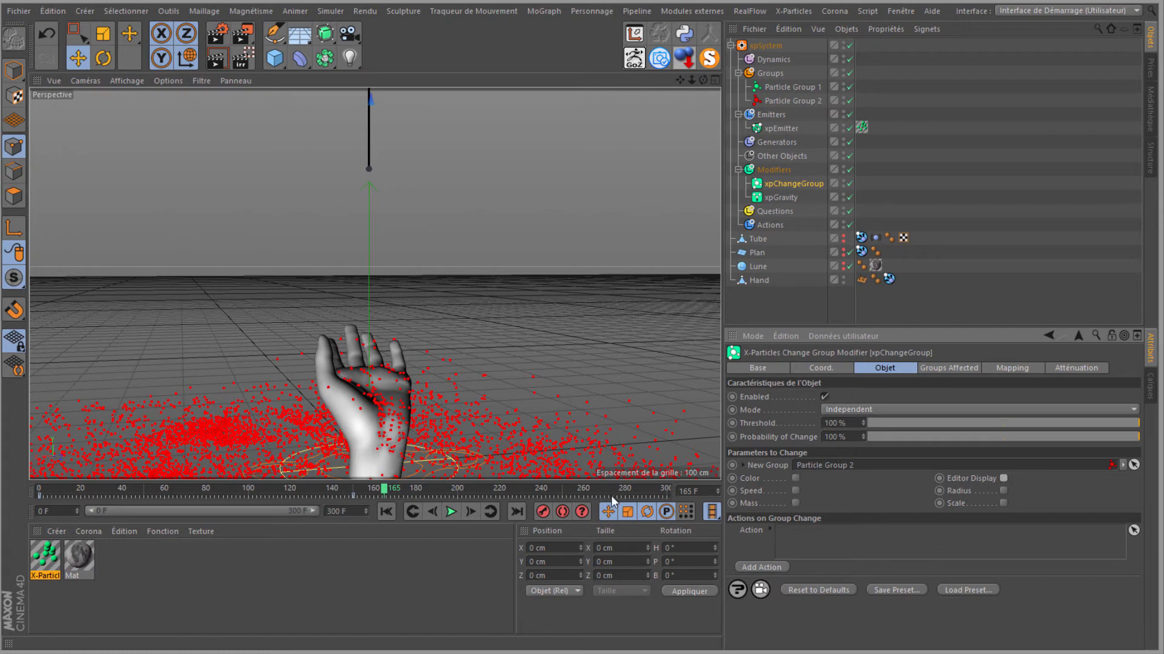
{"action": "left_click", "coordinate": [386, 512]}
{"action": "left_click", "coordinate": [451, 511]}
{"action": "scroll", "coordinate": [401, 366], "scroll_direction": "down", "scroll_amount": 3}
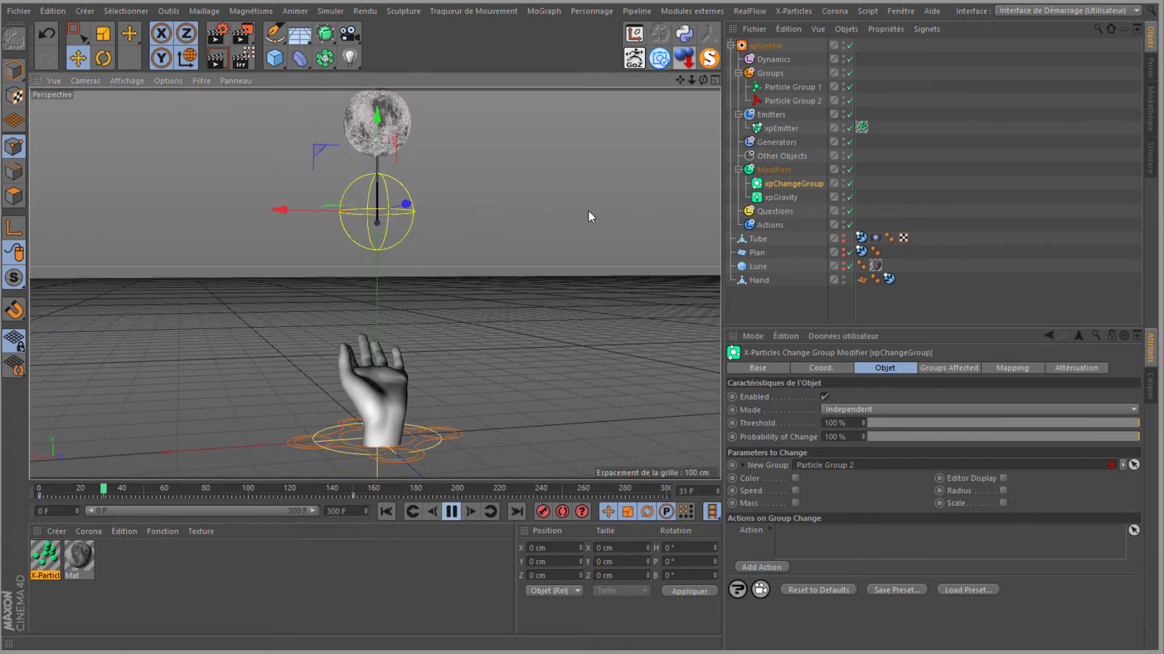
{"action": "mouse_move", "coordinate": [703, 81]}
{"action": "left_mouse_down"}
{"action": "mouse_move", "coordinate": [576, 306]}
{"action": "mouse_move", "coordinate": [640, 136]}
{"action": "left_mouse_up"}
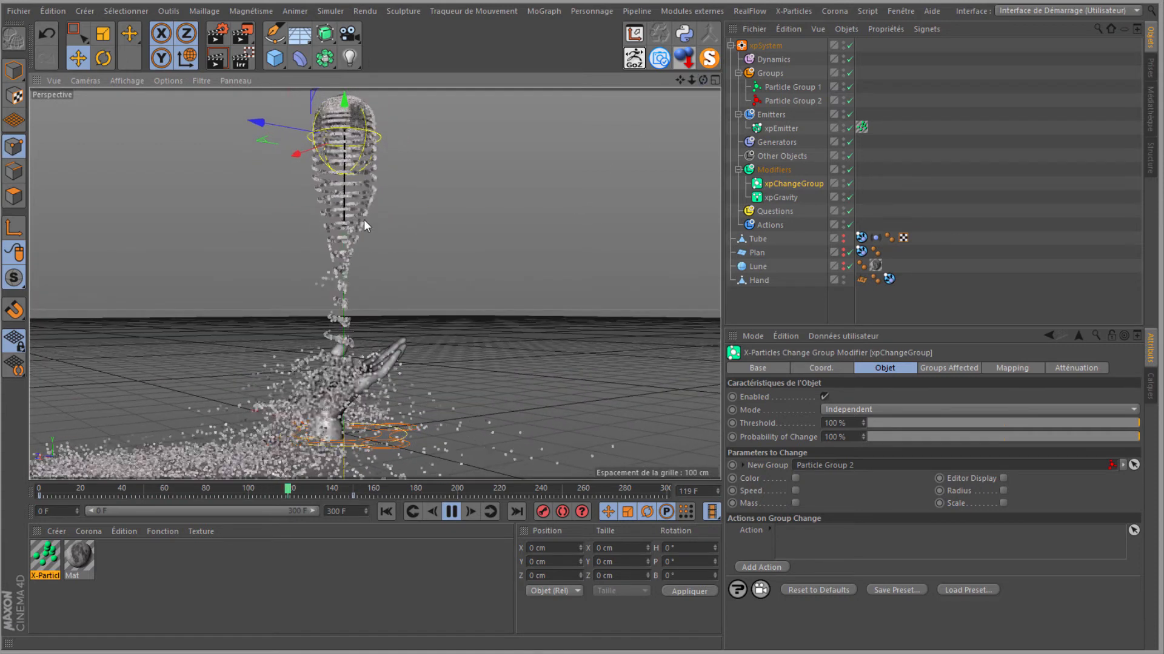
{"action": "left_click", "coordinate": [451, 511]}
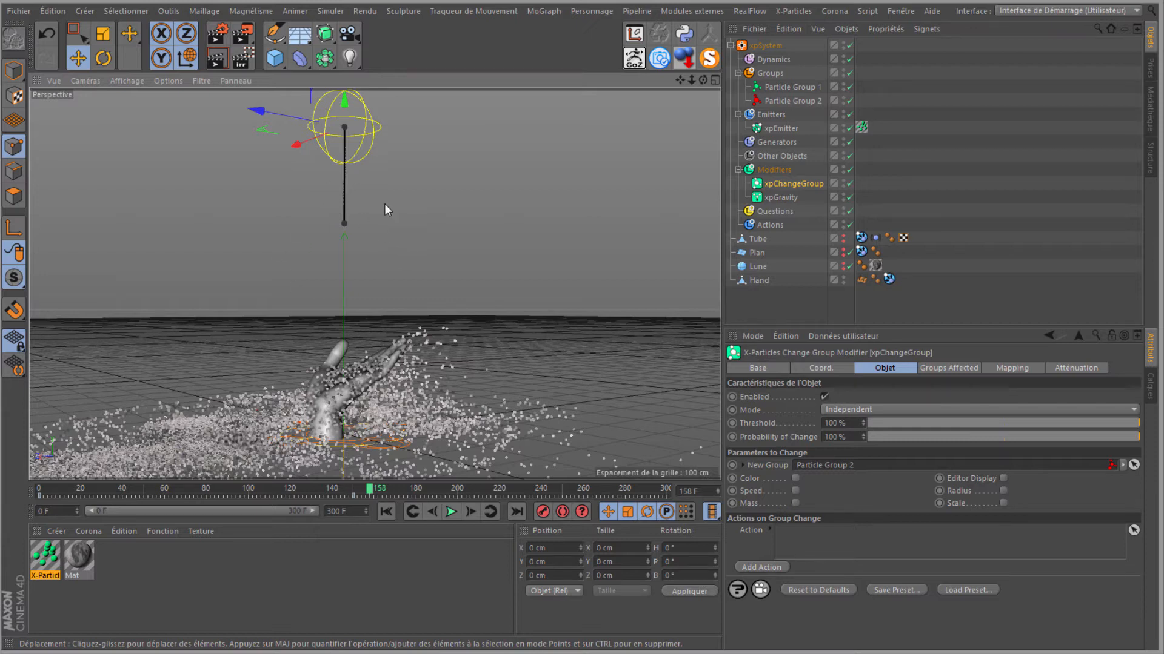
Add a Turbulence motion modifier to the X-Particles system and give it a spherical falloff
{"action": "left_click", "coordinate": [773, 170]}
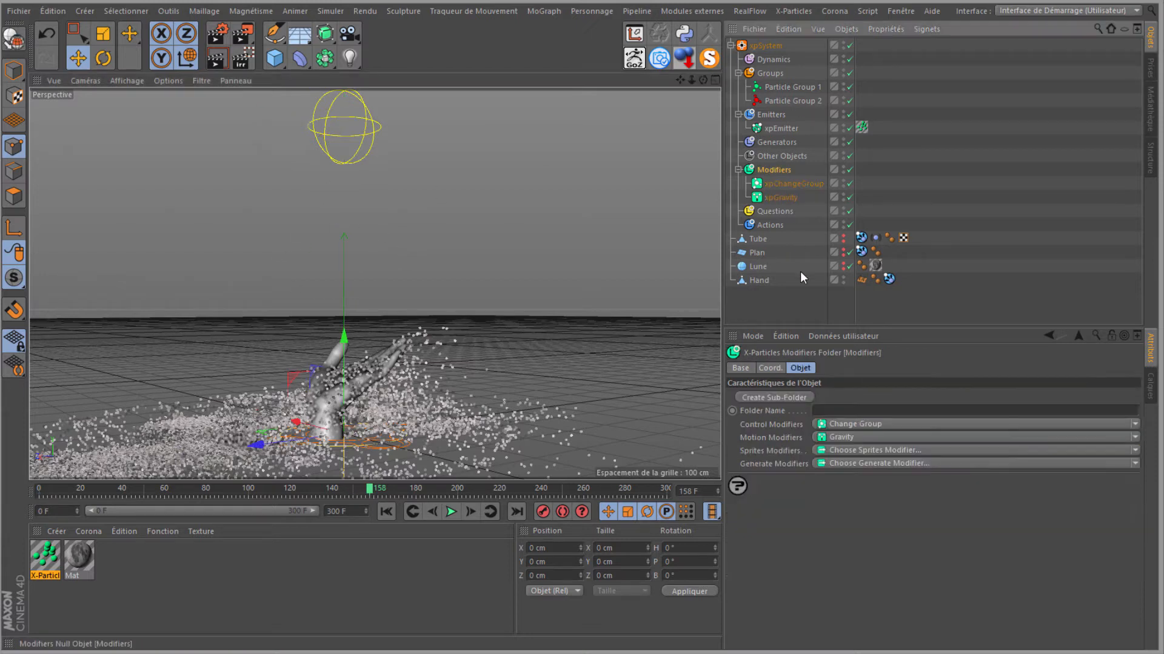
{"action": "left_click", "coordinate": [1135, 439]}
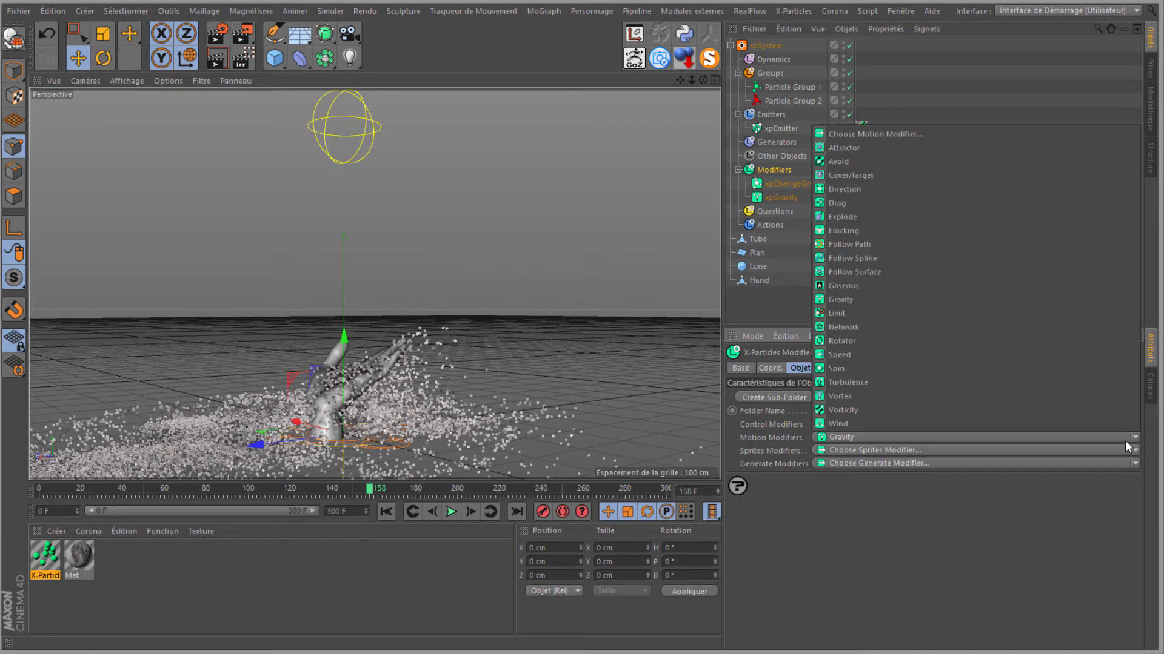
{"action": "left_click", "coordinate": [903, 384]}
{"action": "left_click", "coordinate": [1071, 365]}
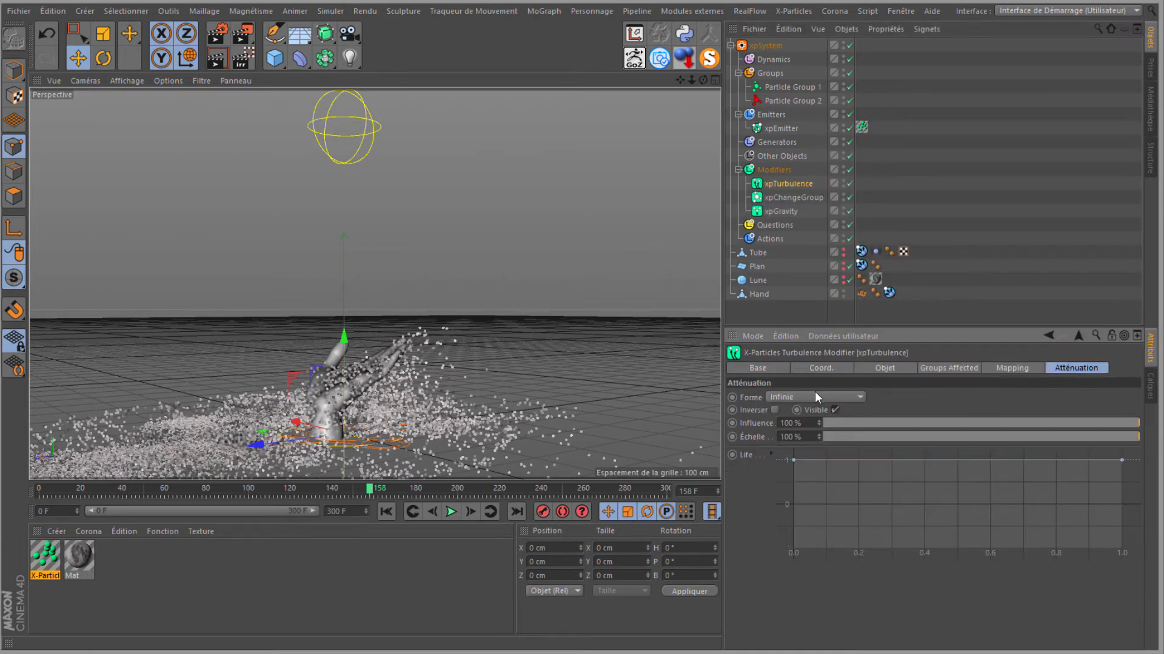
{"action": "left_click", "coordinate": [815, 397]}
{"action": "left_click", "coordinate": [787, 522]}
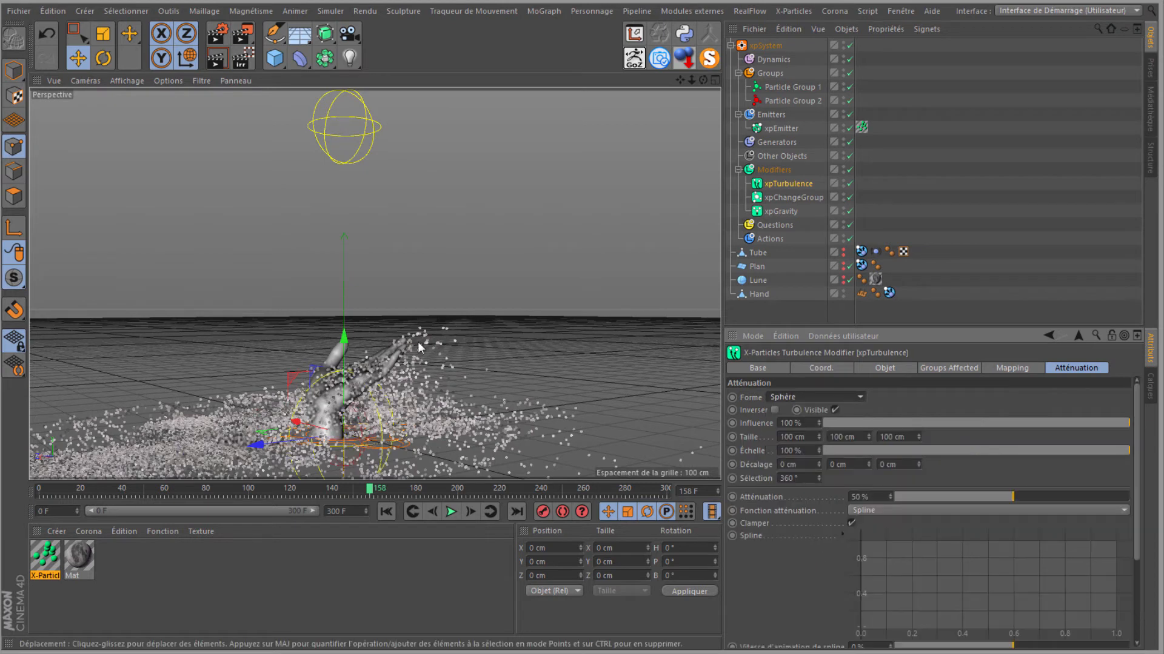
Show the funnel, position xpTurbulence just below its outlet above the hand, and set its falloff scale to 53%
{"action": "left_click_drag", "start_coordinate": [350, 358], "coordinate": [344, 190]}
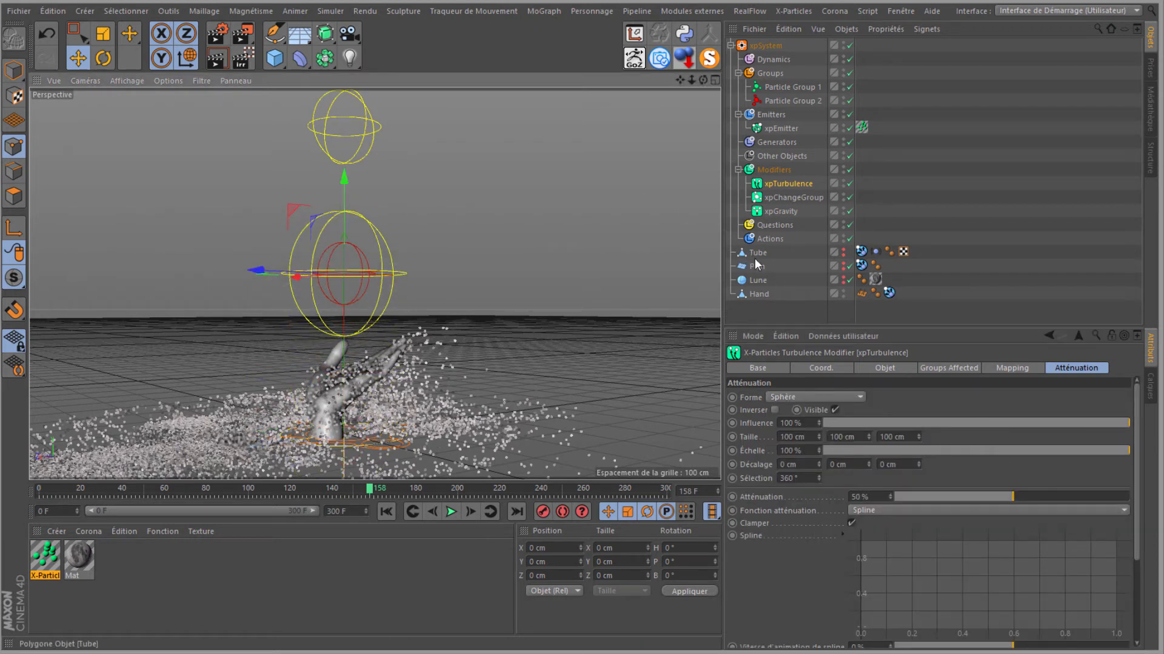
{"action": "left_click", "coordinate": [843, 250]}
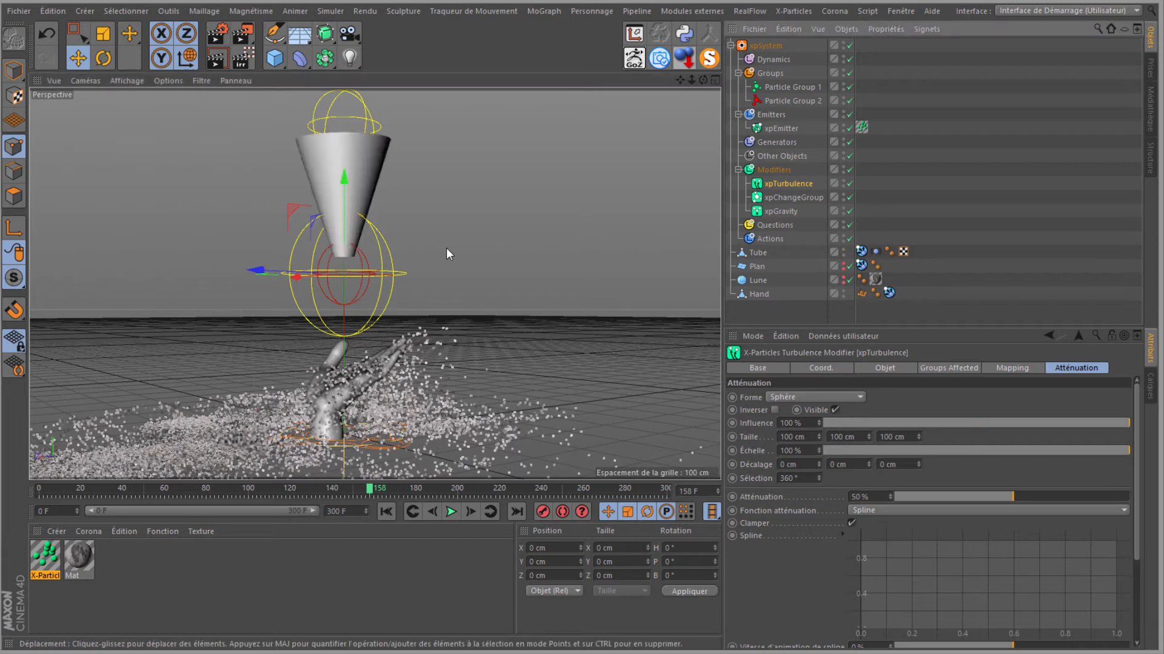
{"action": "left_click_drag", "start_coordinate": [348, 186], "coordinate": [347, 203]}
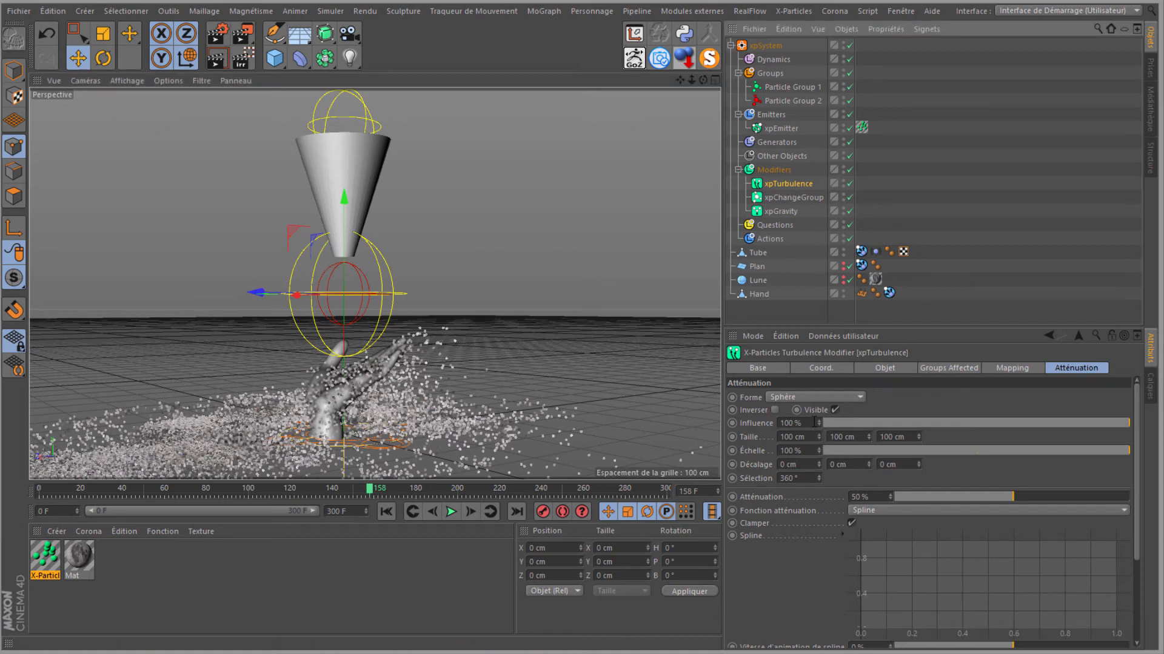
{"action": "left_click_drag", "start_coordinate": [820, 450], "coordinate": [818, 449]}
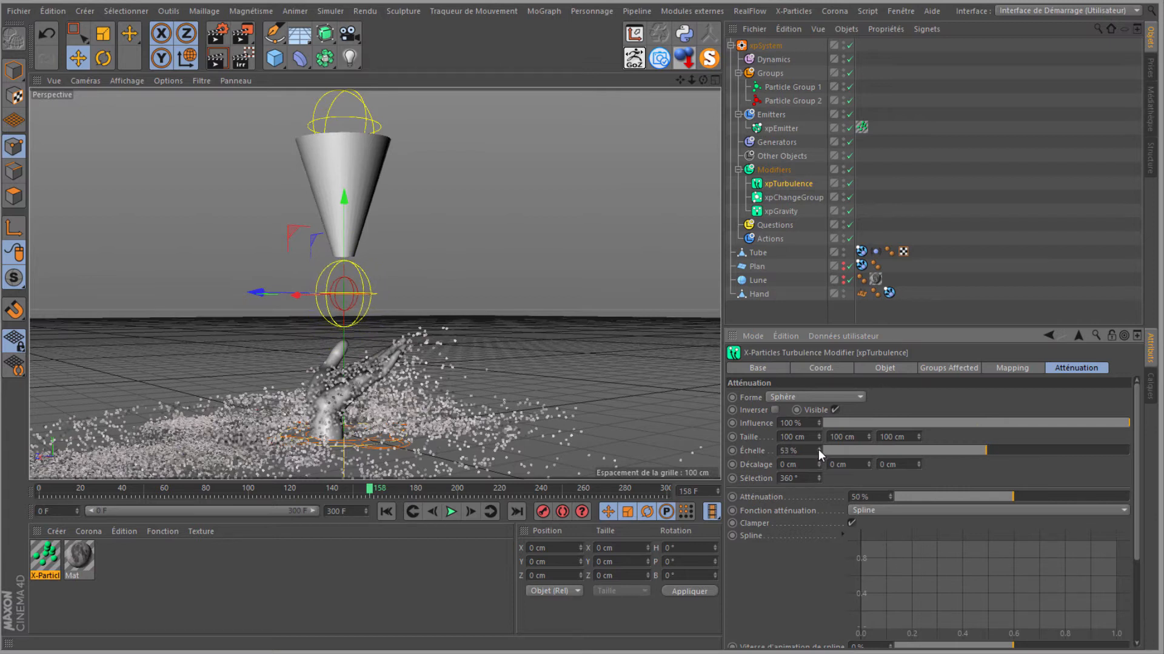
{"action": "left_click_drag", "start_coordinate": [347, 230], "coordinate": [344, 223]}
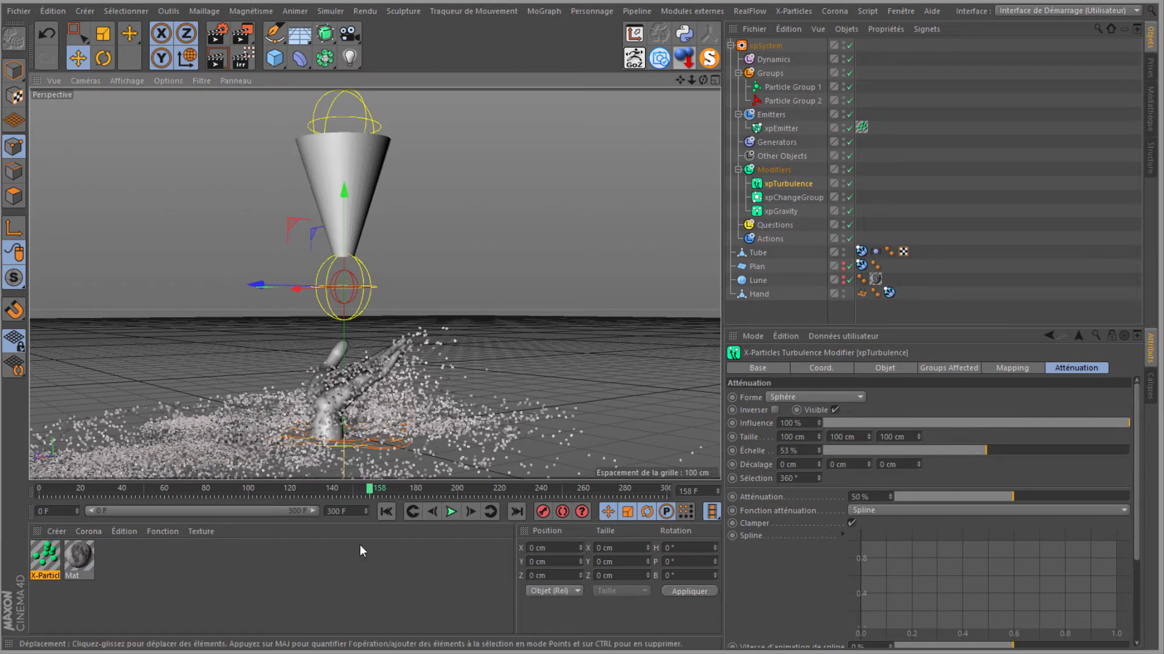
Play the animation from the first frame and examine how the turbulence scatters the particles leaving the funnel
{"action": "left_click", "coordinate": [386, 511]}
{"action": "left_click", "coordinate": [451, 512]}
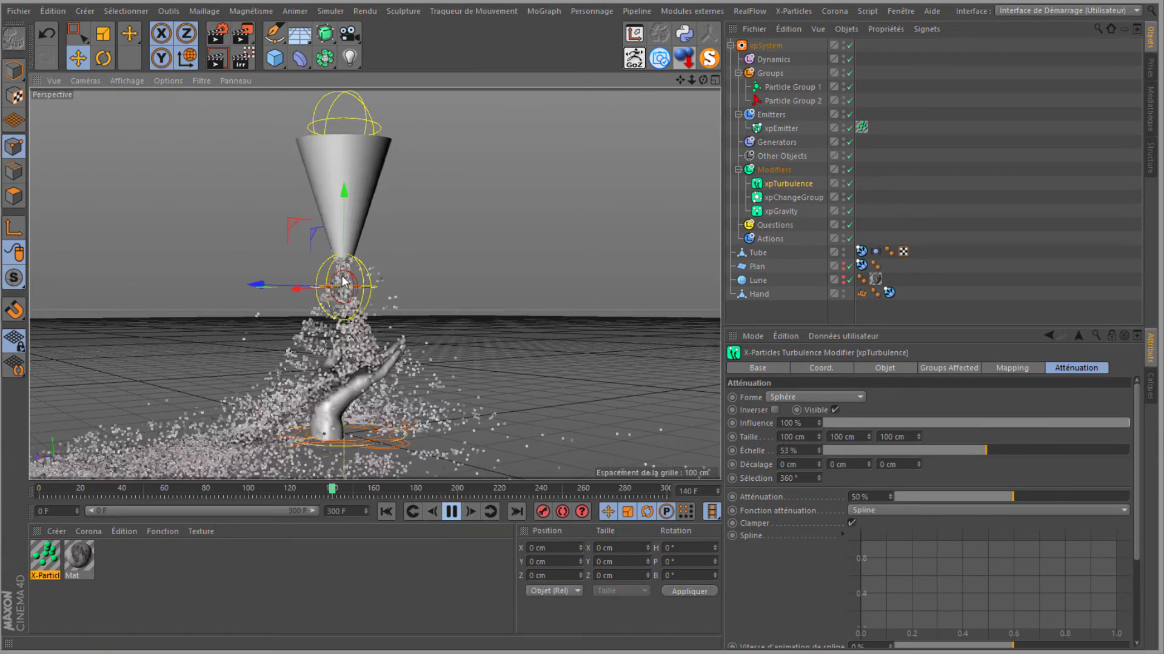
{"action": "left_click", "coordinate": [451, 512]}
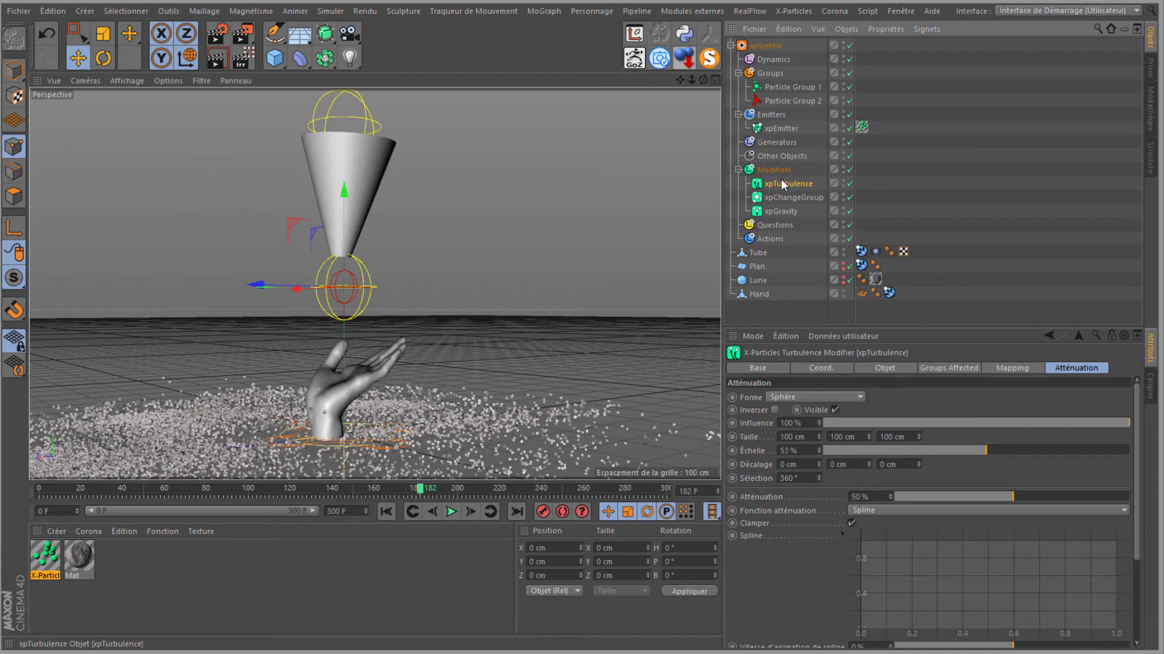
Set the noise type of xpTurbulence to Curl
{"action": "left_click", "coordinate": [888, 367]}
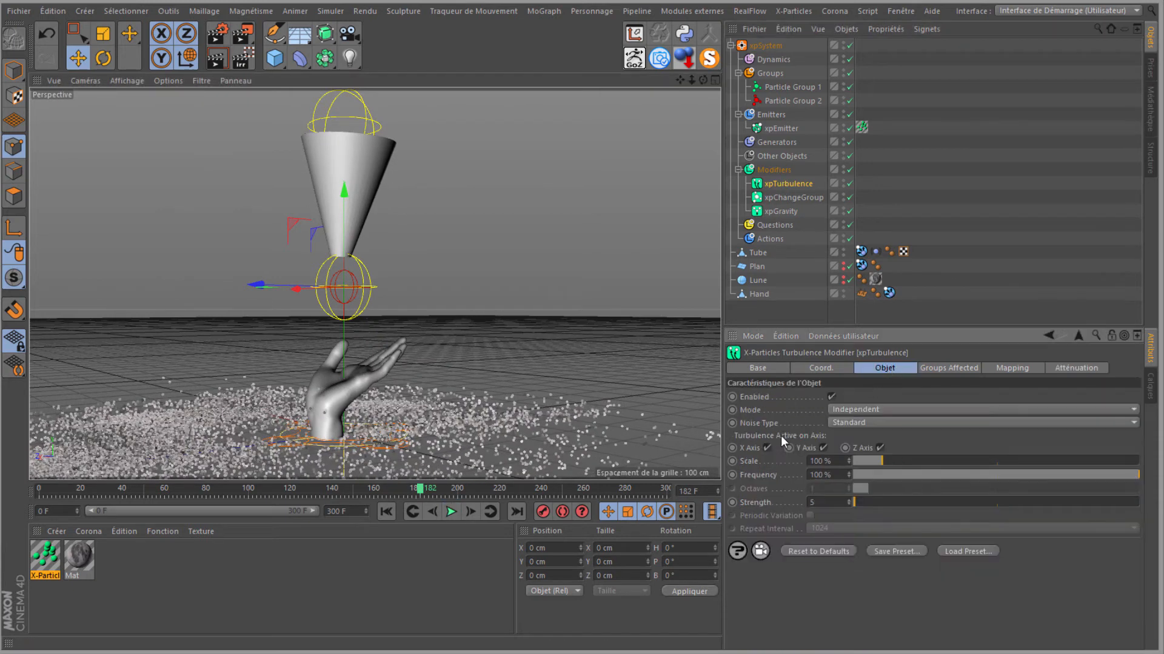
{"action": "left_click", "coordinate": [839, 423]}
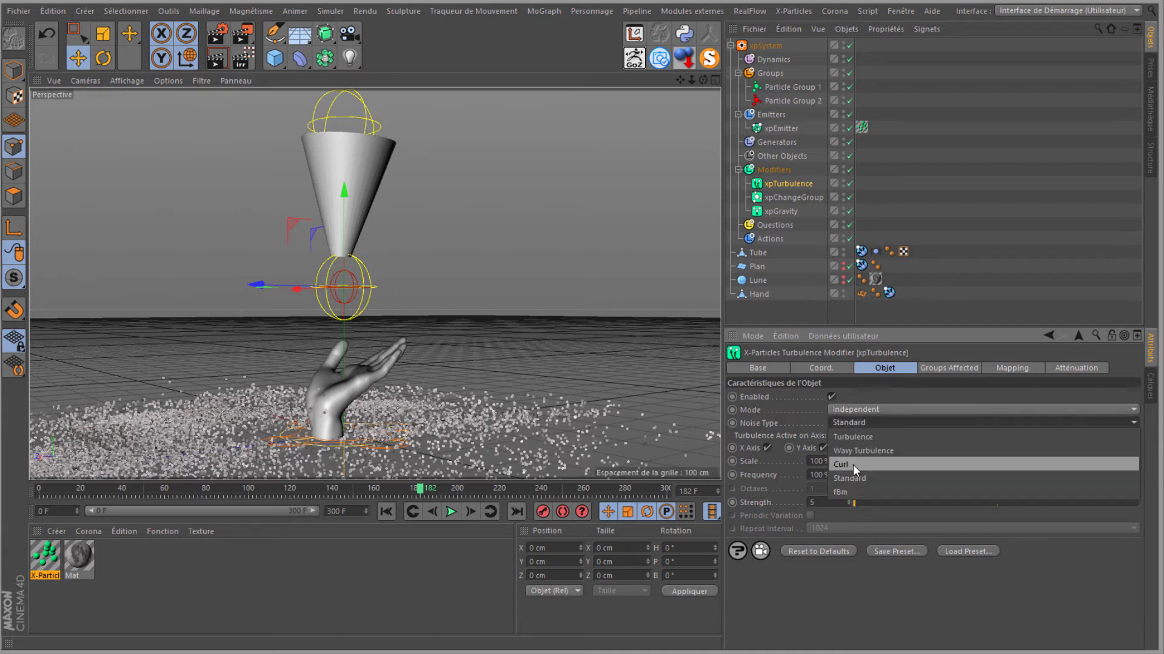
{"action": "left_click", "coordinate": [852, 464]}
Hide the funnel in the viewport and replay the animation from the first frame to check the turbulence
{"action": "left_click", "coordinate": [386, 512]}
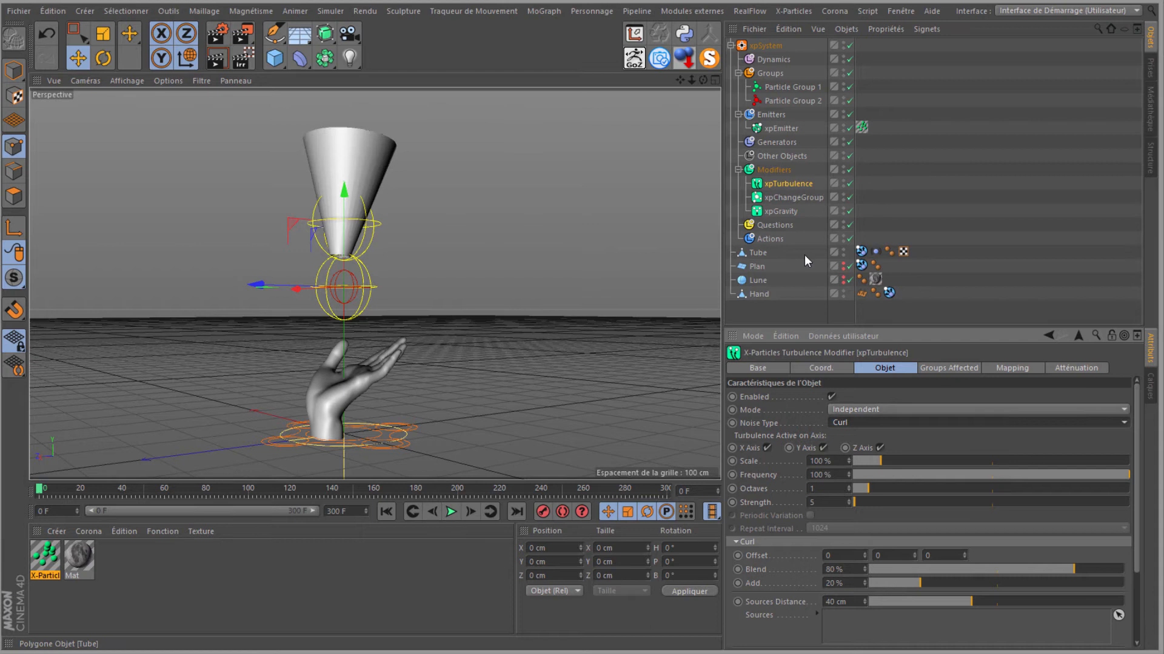
{"action": "left_click", "coordinate": [843, 250]}
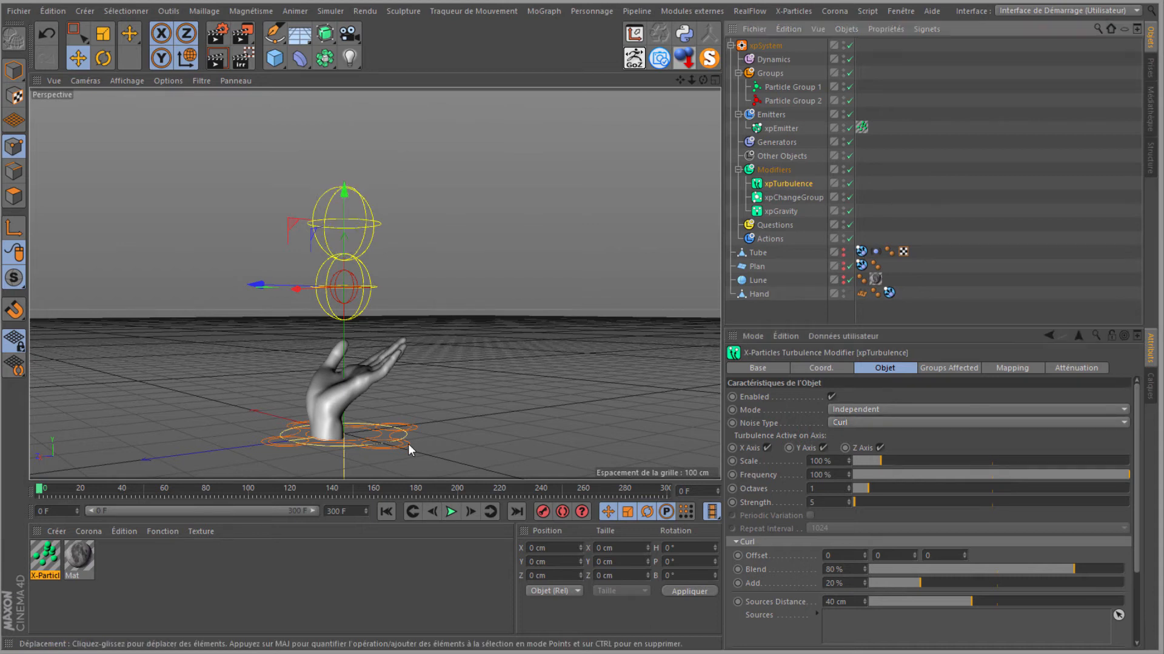
{"action": "left_click", "coordinate": [451, 513]}
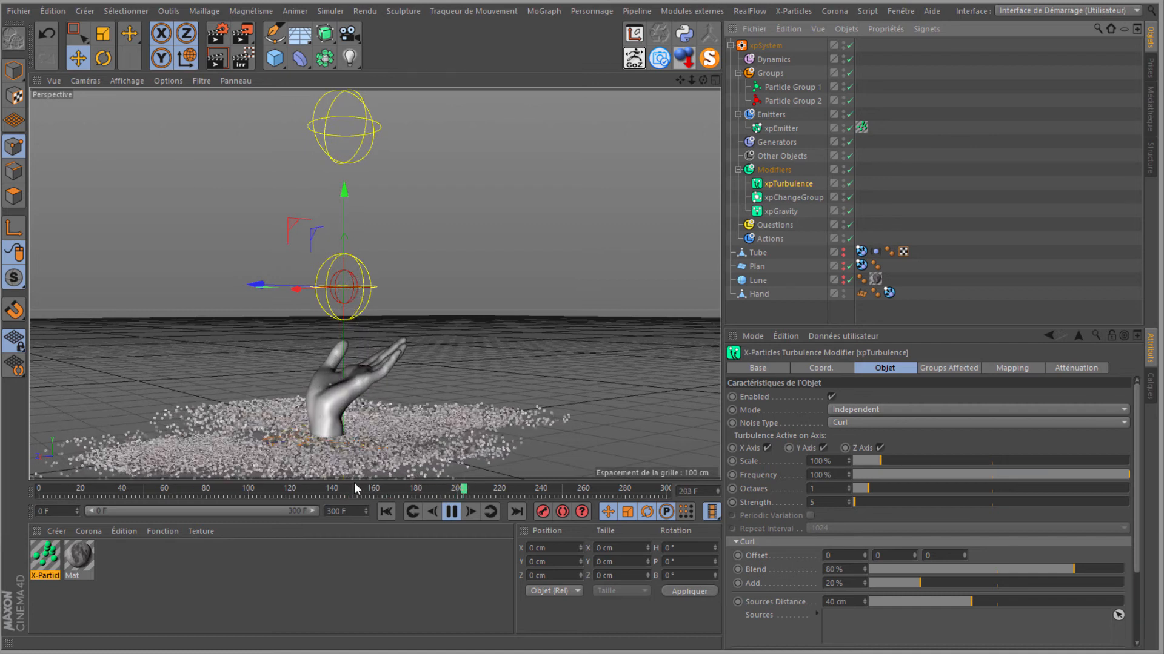
{"action": "left_click", "coordinate": [451, 512]}
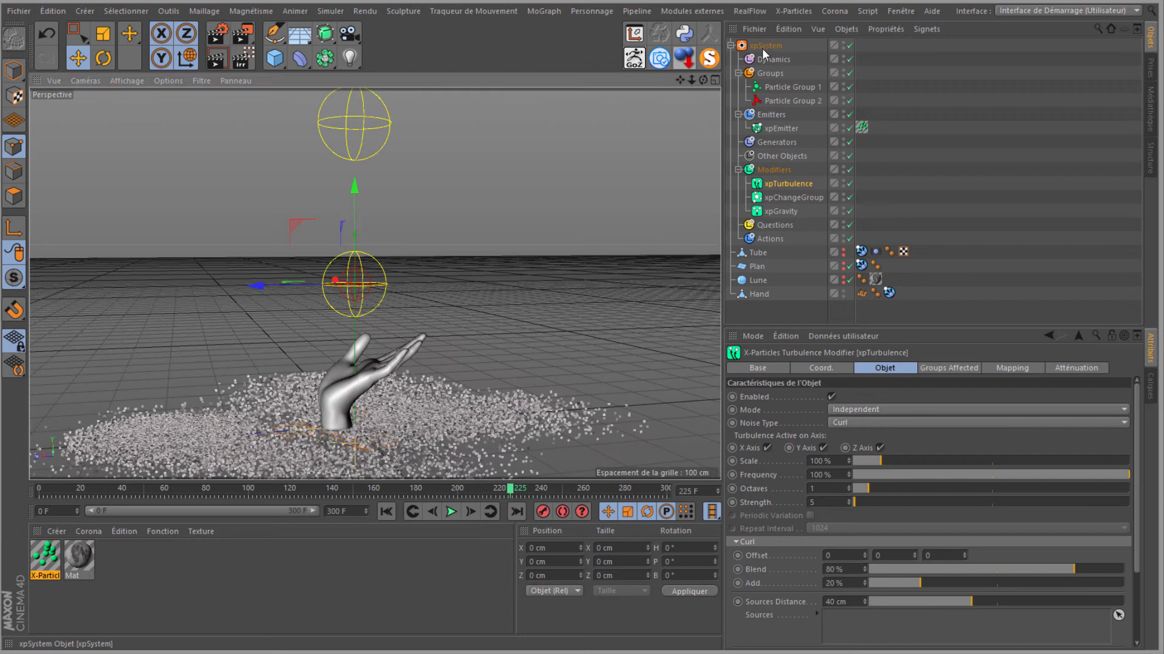
Create a MoGraph text object reading "GOOD NIGHT !" and rotate it to face the view behind the hand
{"action": "left_click", "coordinate": [731, 45]}
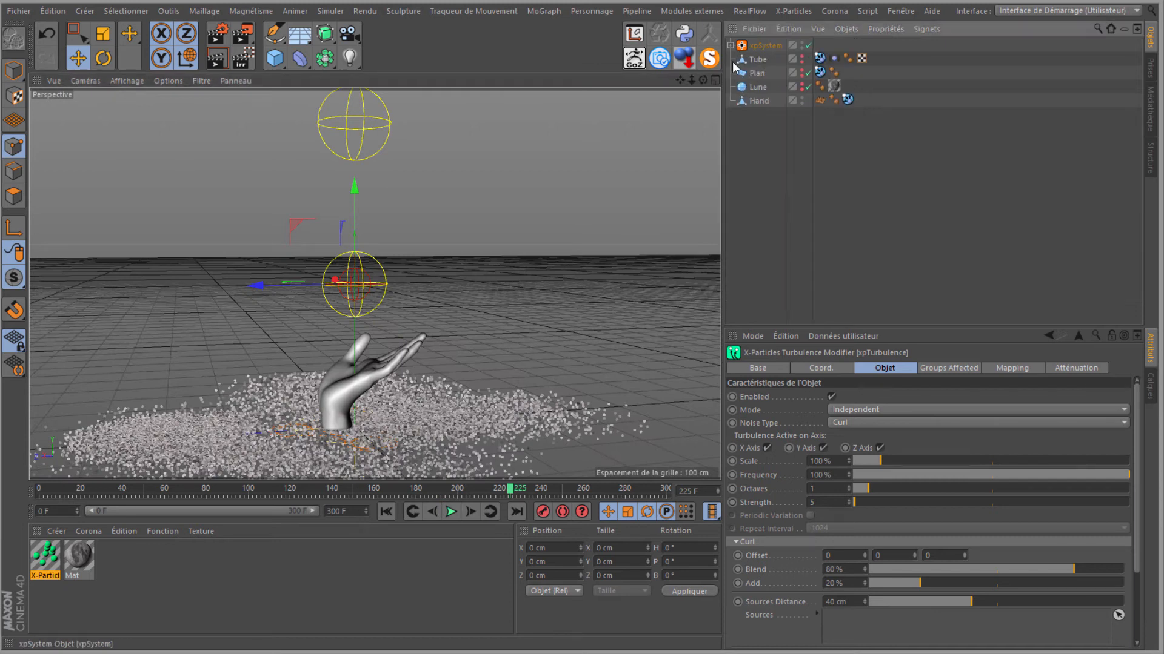
{"action": "left_click", "coordinate": [547, 13]}
{"action": "left_click", "coordinate": [600, 228]}
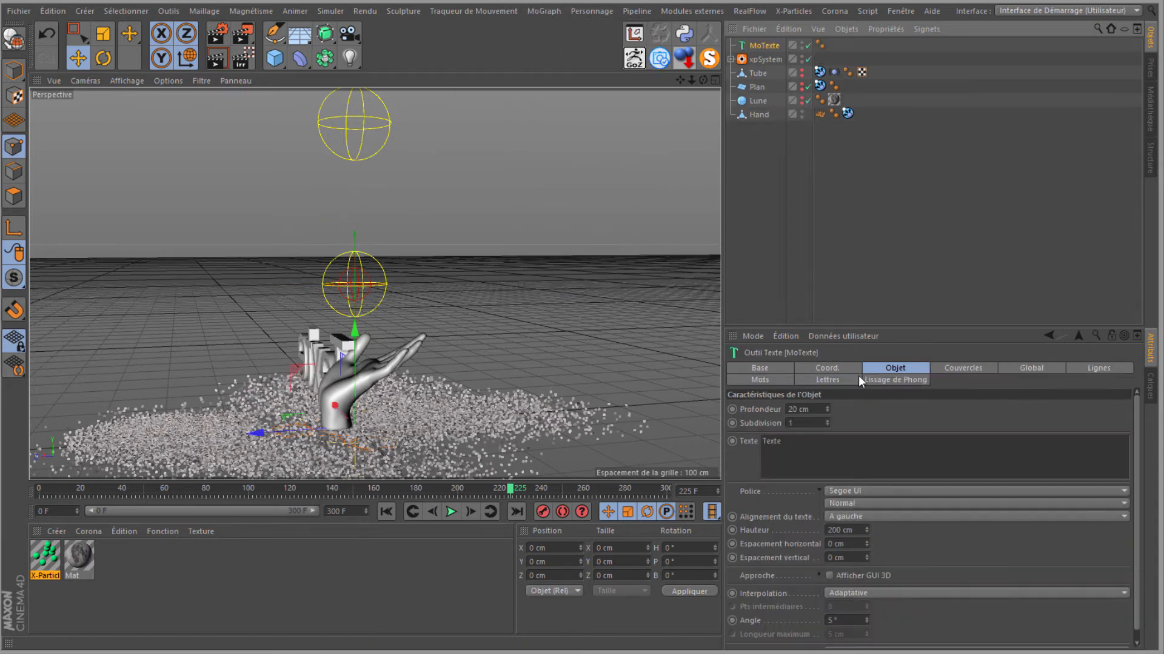
{"action": "left_click", "coordinate": [782, 444]}
{"action": "type", "text": "G"}
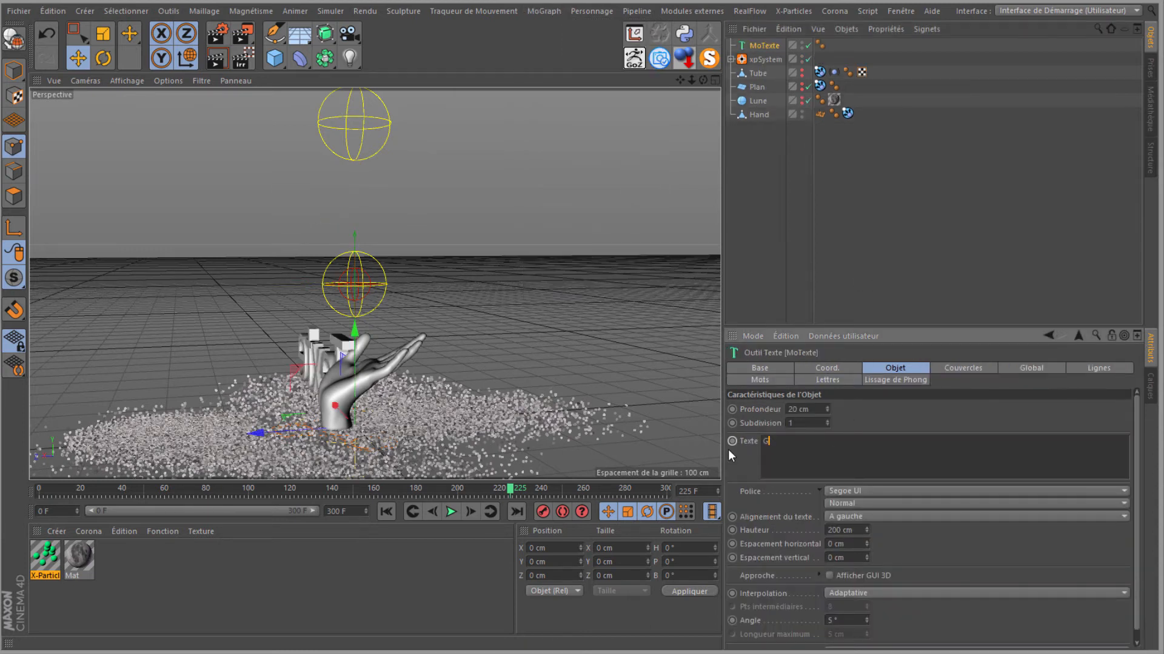
{"action": "type", "text": "OOD NIGHT !"}
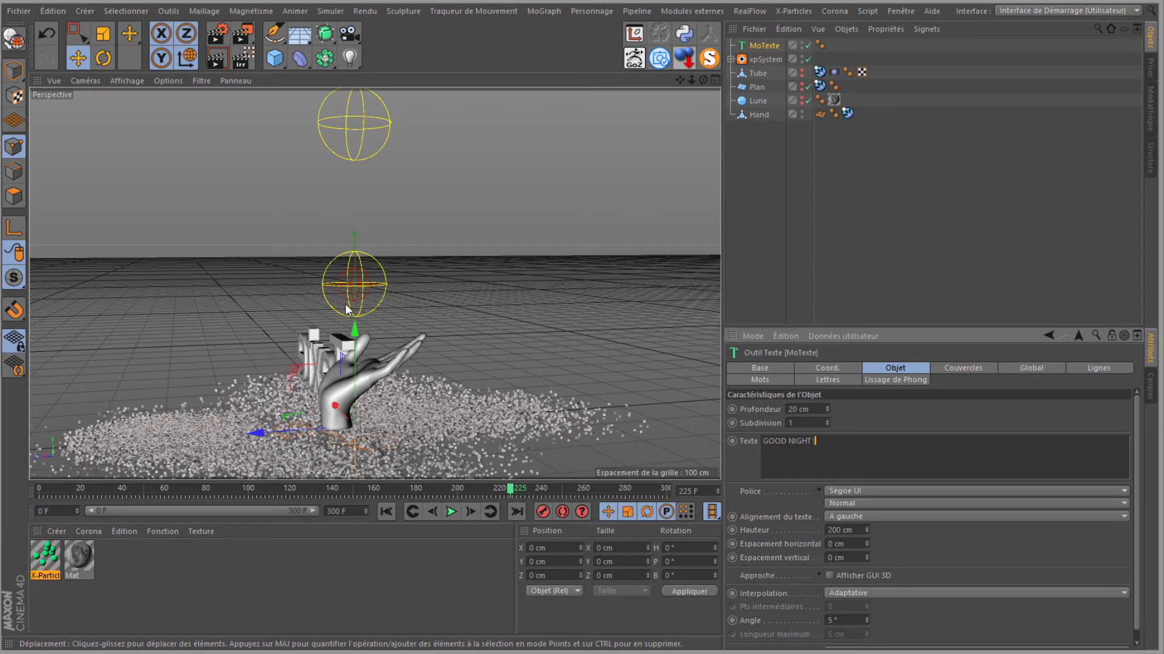
{"action": "left_click", "coordinate": [103, 57]}
{"action": "left_click_drag", "start_coordinate": [356, 448], "coordinate": [208, 427]}
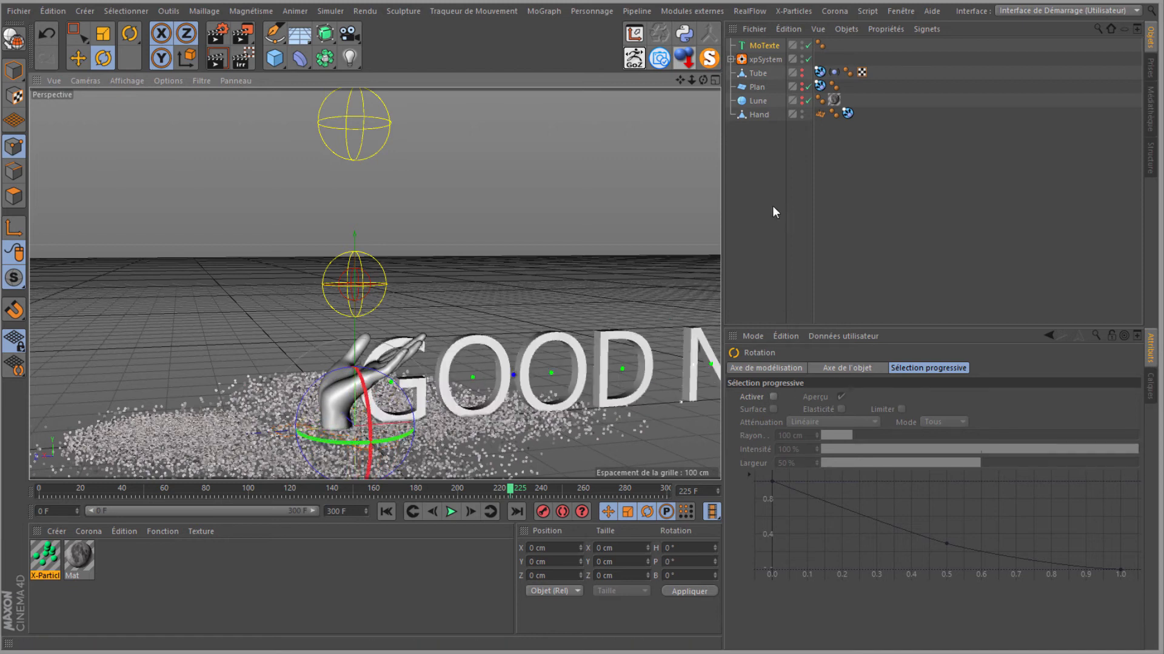
Format the text in centred Helvetica Black with a height of 82 cm and a depth of 64 cm
{"action": "left_click", "coordinate": [761, 43]}
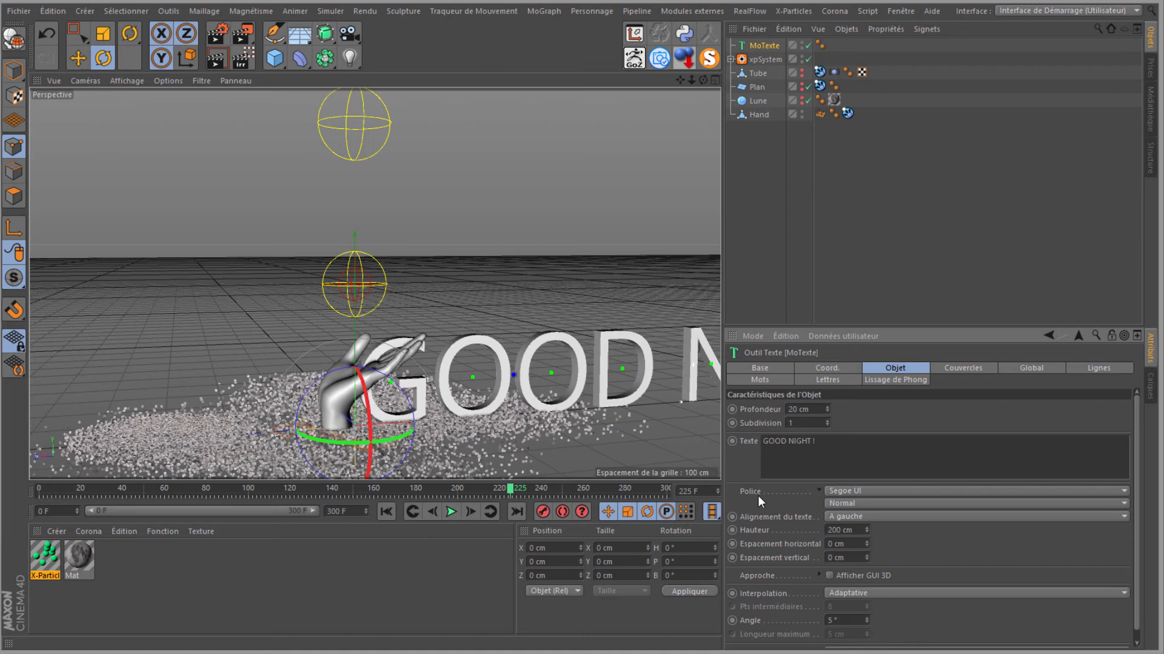
{"action": "left_click", "coordinate": [1124, 490]}
{"action": "scroll", "coordinate": [948, 194], "scroll_direction": "up", "scroll_amount": 10}
{"action": "scroll", "coordinate": [948, 194], "scroll_direction": "up", "scroll_amount": 15}
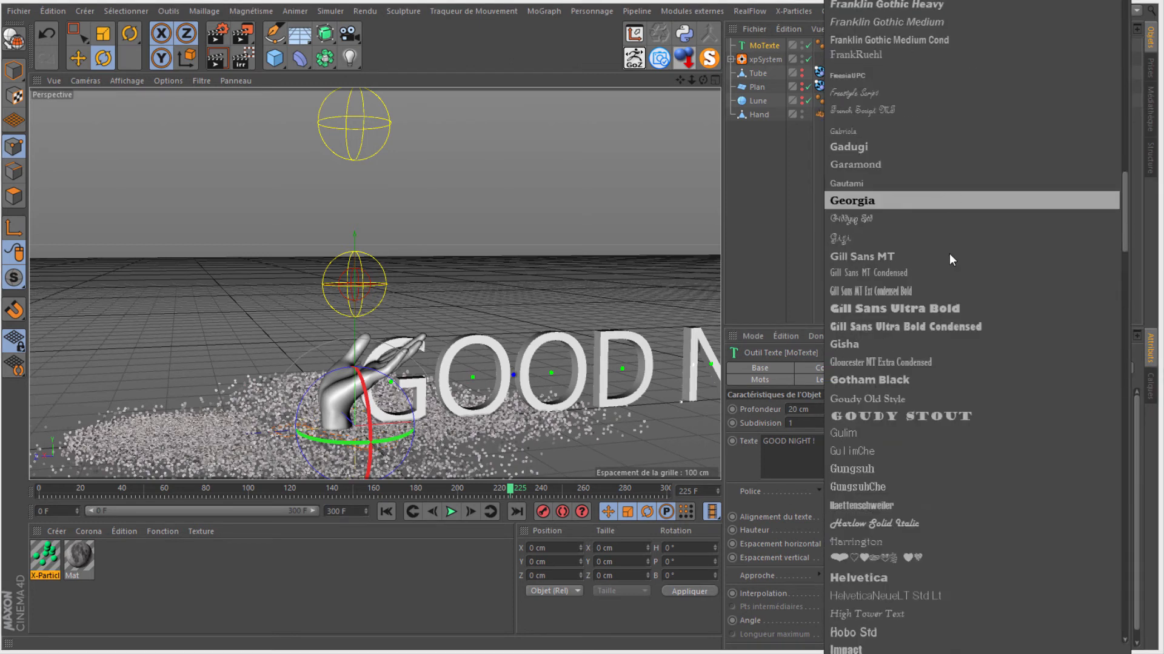
{"action": "left_click", "coordinate": [901, 577]}
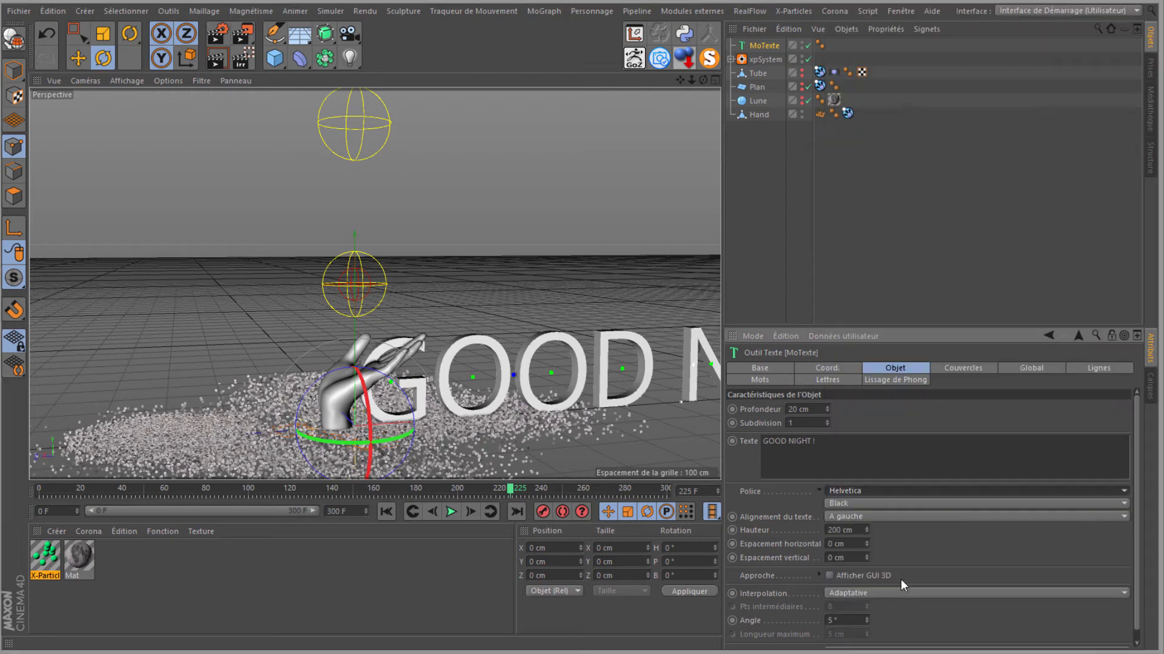
{"action": "left_click", "coordinate": [1125, 518]}
{"action": "left_click", "coordinate": [1036, 542]}
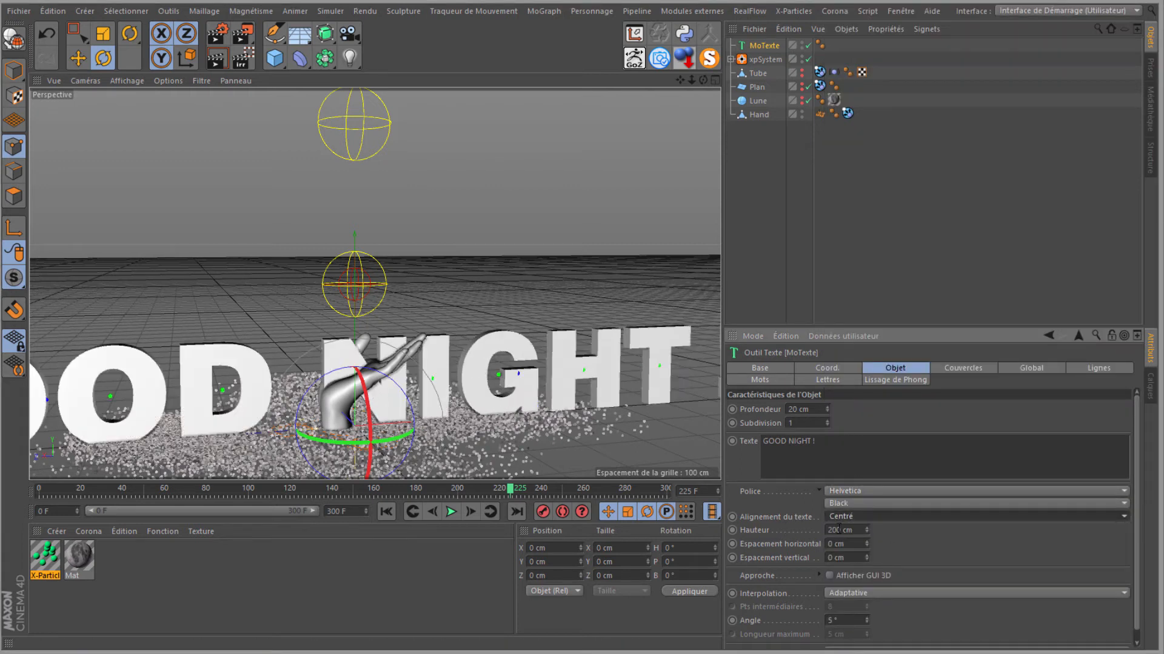
{"action": "left_click_drag", "start_coordinate": [867, 536], "coordinate": [864, 507]}
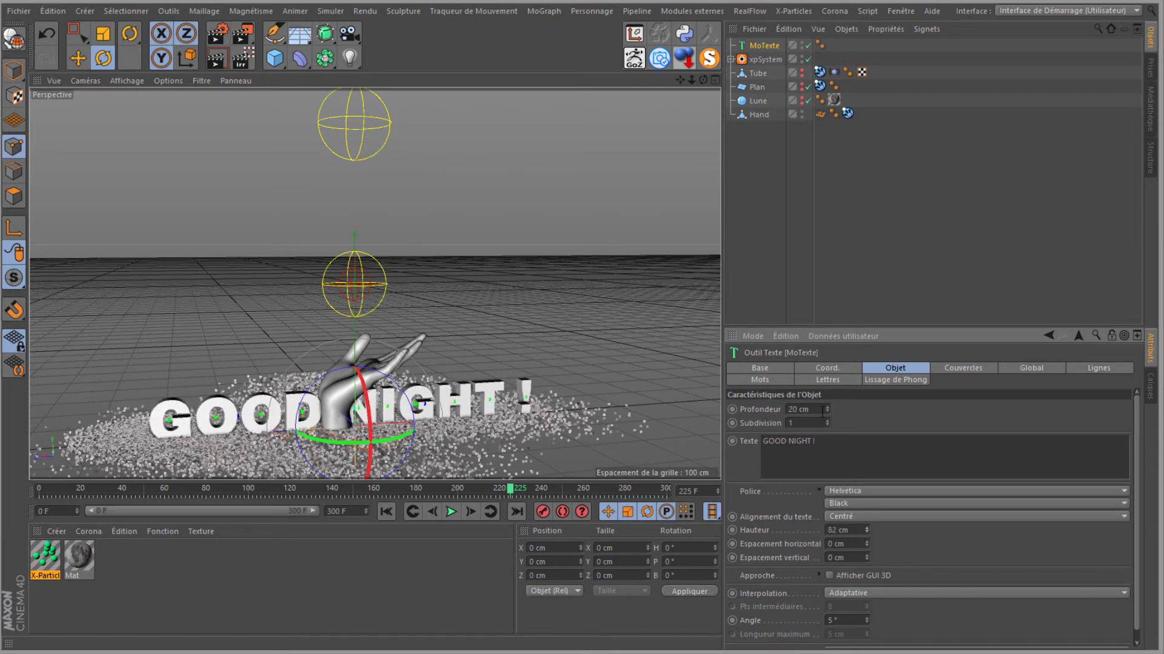
{"action": "left_click_drag", "start_coordinate": [828, 408], "coordinate": [828, 408]}
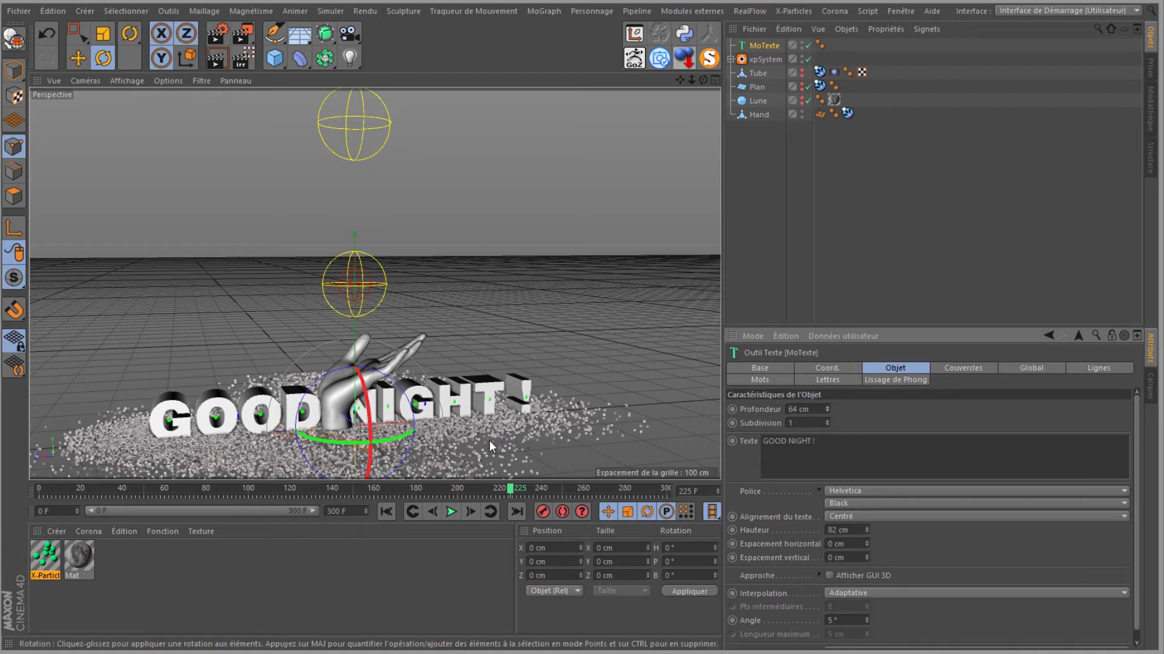
Move the text back behind the hand, checking its distance from the particles from another angle
{"action": "left_click", "coordinate": [77, 59]}
{"action": "left_click_drag", "start_coordinate": [314, 398], "coordinate": [310, 389]}
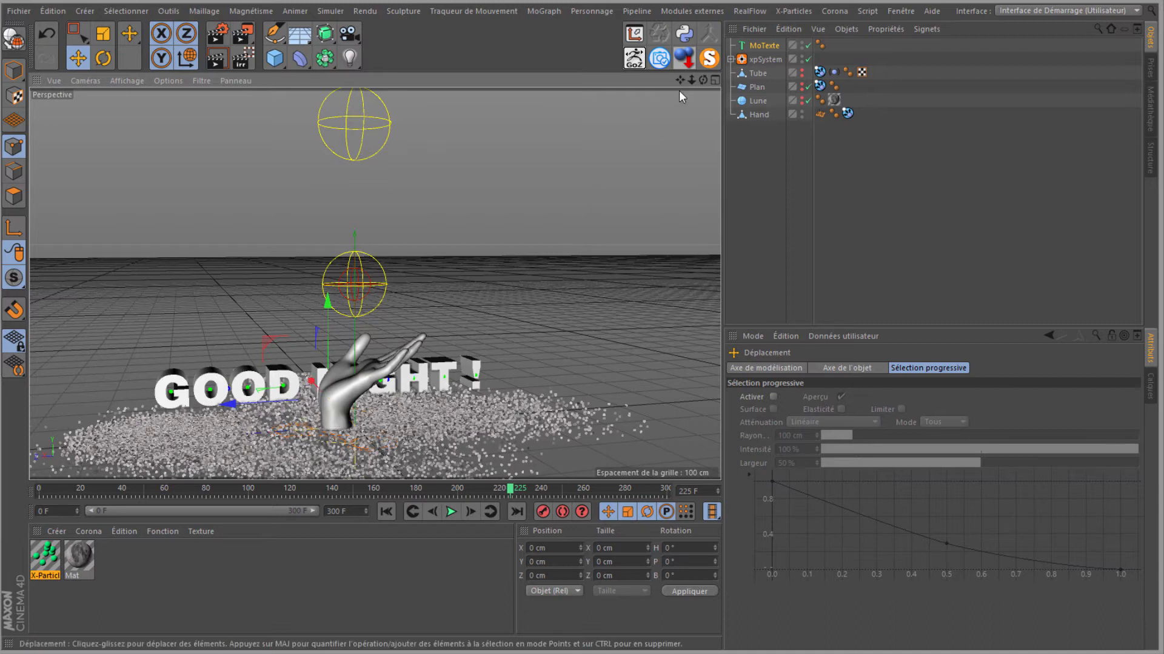
{"action": "left_click_drag", "start_coordinate": [703, 80], "coordinate": [563, 173]}
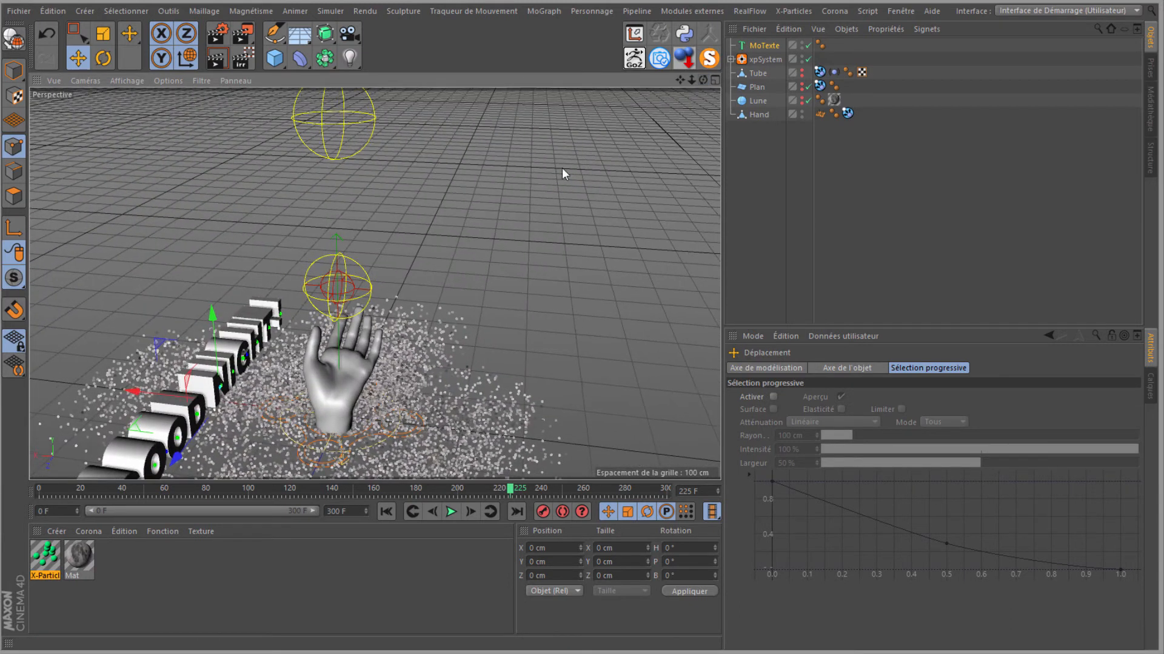
{"action": "left_click_drag", "start_coordinate": [130, 393], "coordinate": [138, 398]}
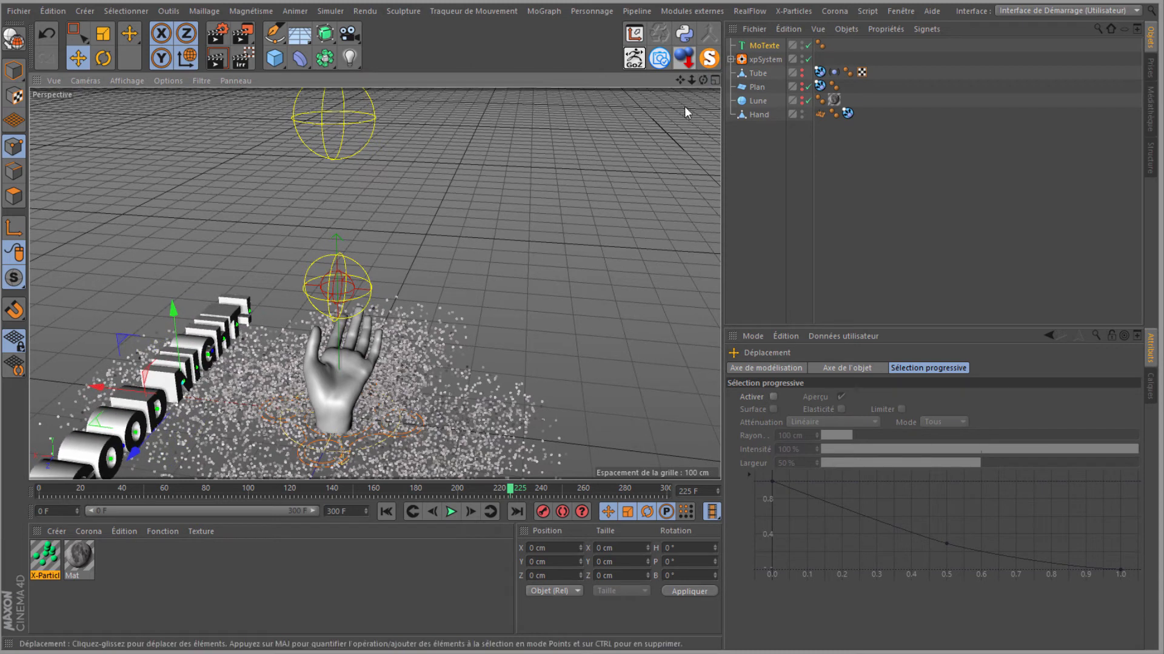
{"action": "left_click_drag", "start_coordinate": [702, 80], "coordinate": [586, 314]}
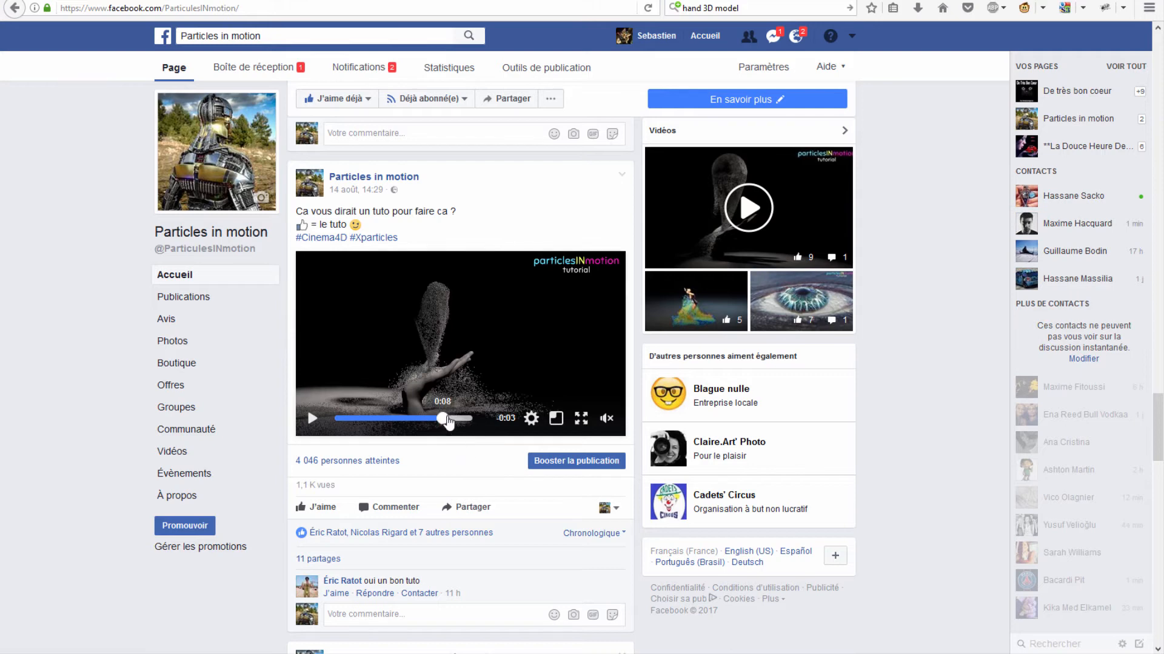
Switch to the reference video on Facebook and examine its lettering and particles in full screen
{"action": "left_click", "coordinate": [580, 418]}
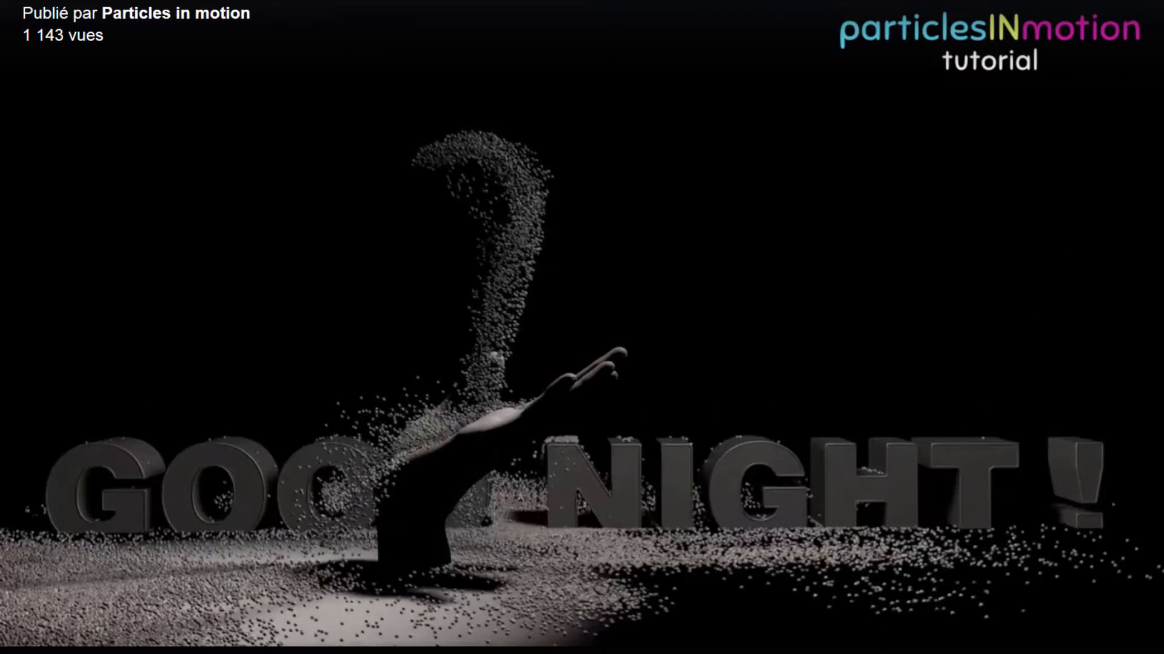
{"action": "left_click", "coordinate": [975, 627]}
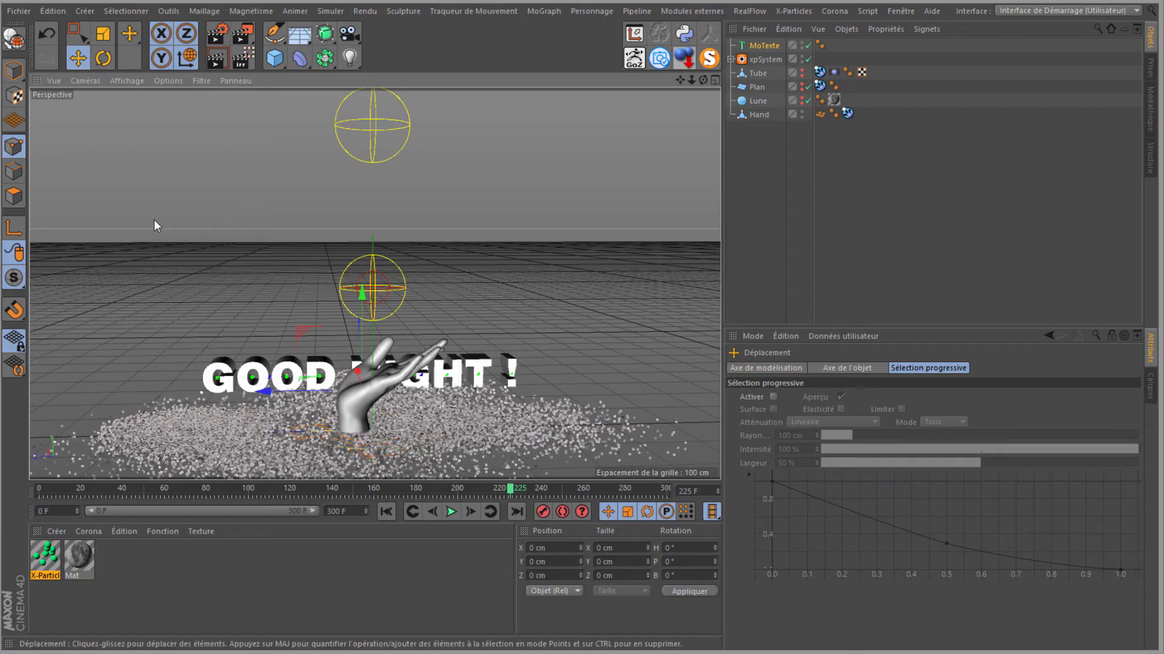
Make the "GOOD NIGHT !" MoGraph text editable and connect all its parts into one polygon object, deleting the originals
{"action": "left_click", "coordinate": [14, 40]}
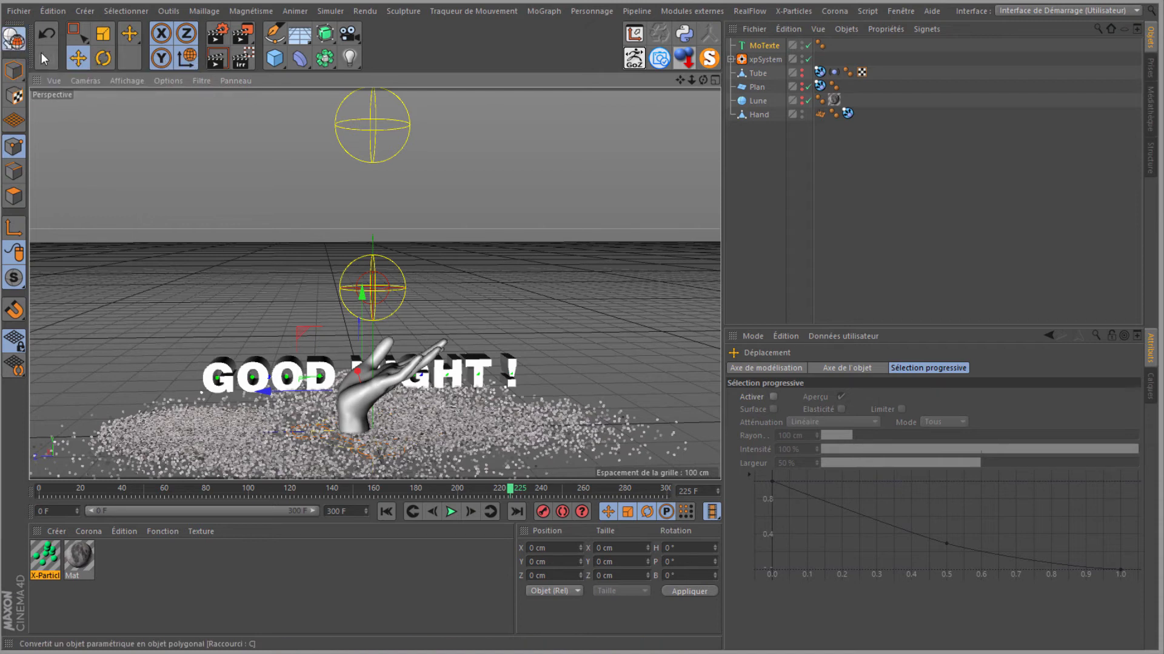
{"action": "left_click", "coordinate": [757, 45]}
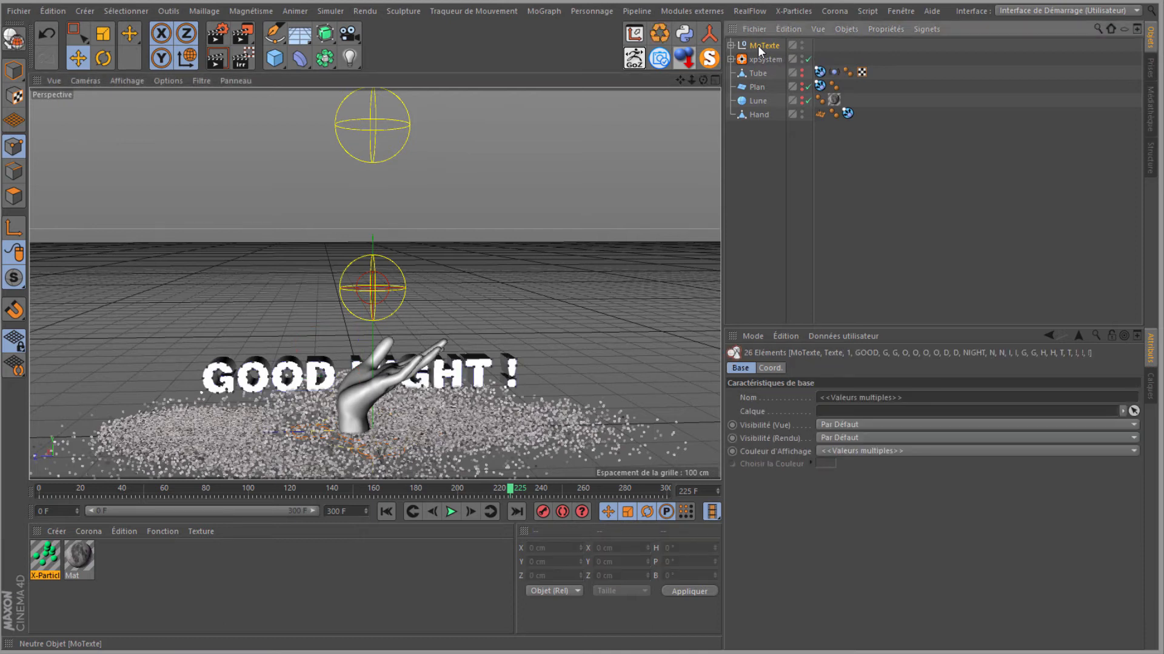
{"action": "right_click", "coordinate": [757, 46]}
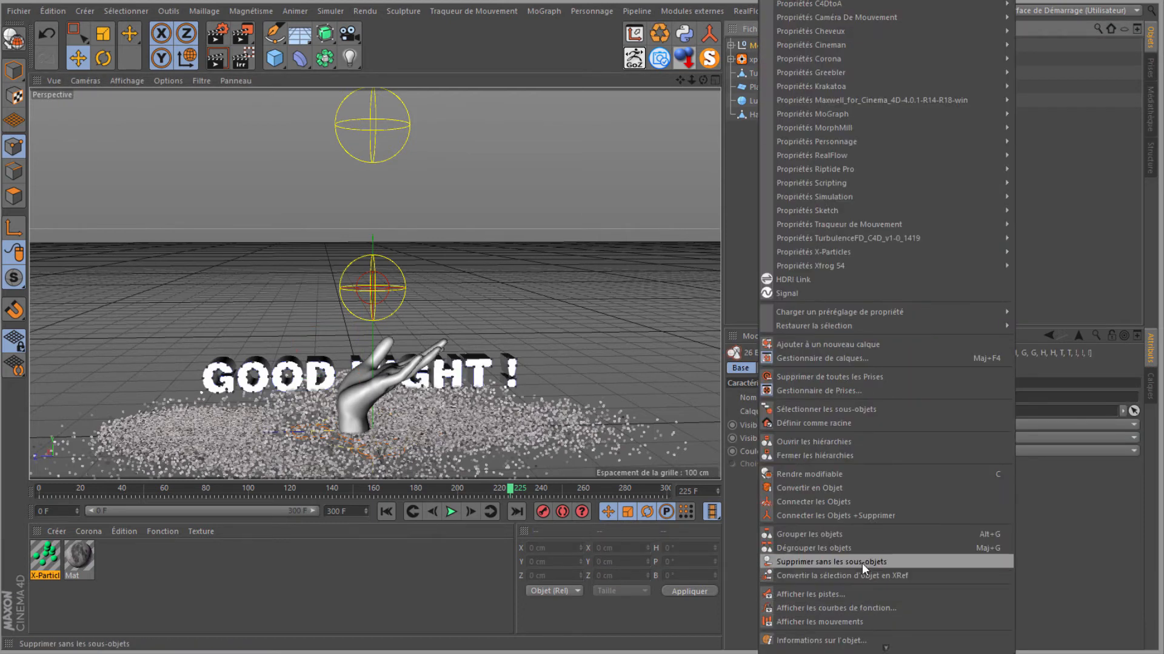
{"action": "left_click", "coordinate": [856, 516]}
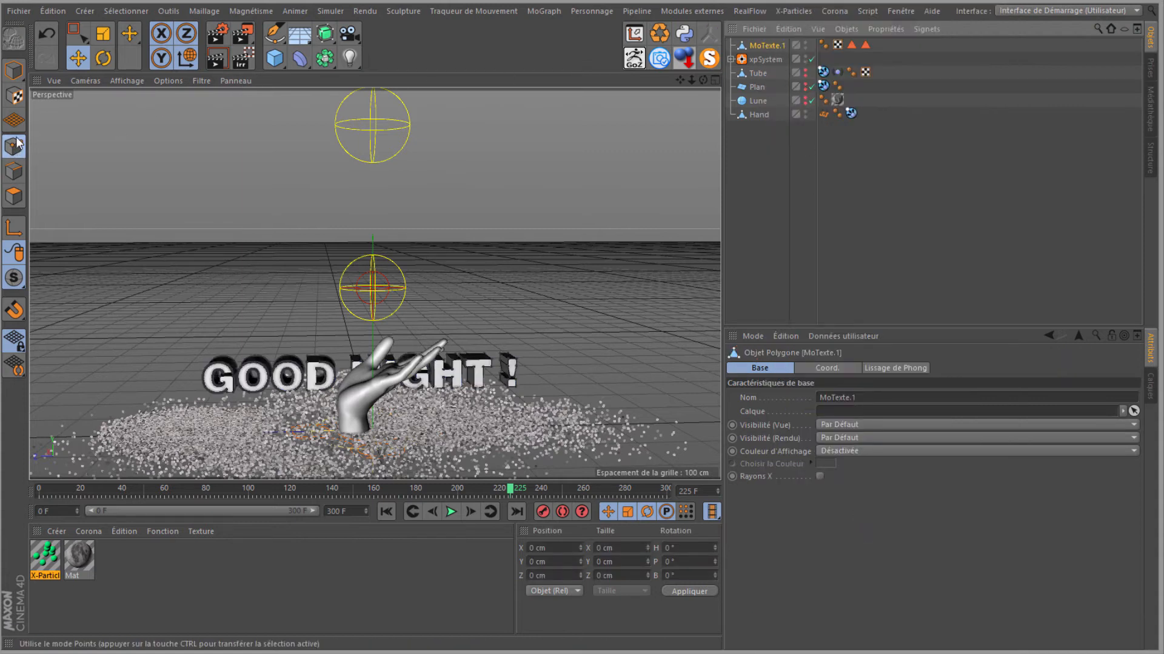
Select every point of the merged text and optimise the mesh to weld its duplicate points
{"action": "left_click", "coordinate": [76, 31]}
{"action": "key", "text": "ctrl+a"}
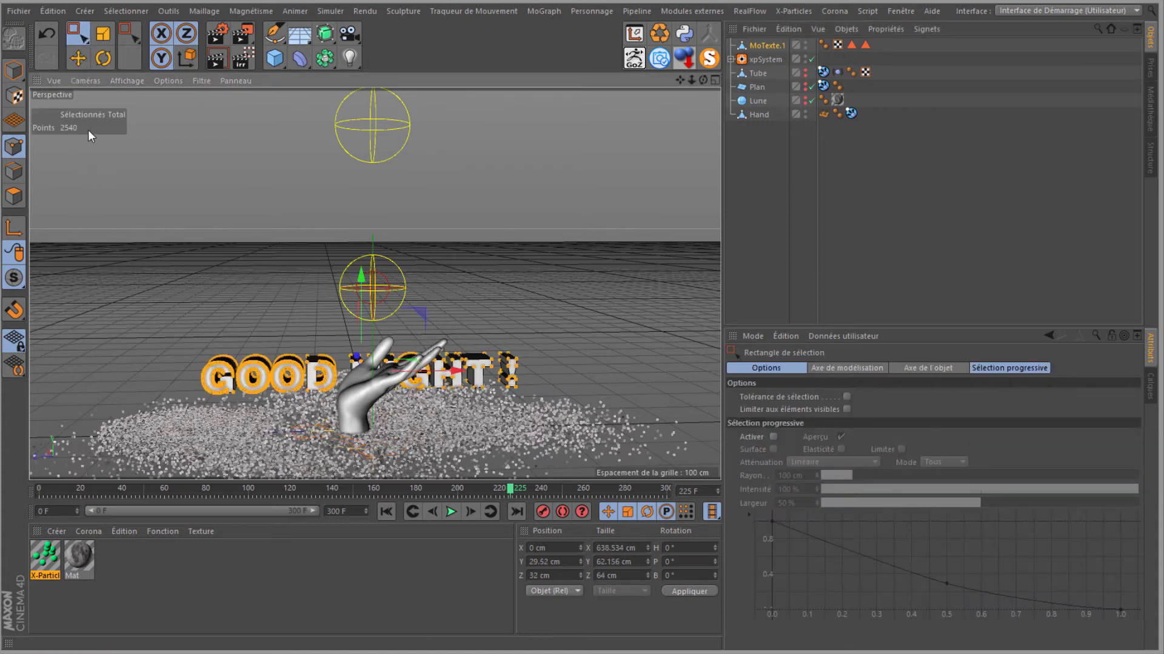
{"action": "left_click", "coordinate": [204, 11]}
{"action": "mouse_move", "coordinate": [213, 44]}
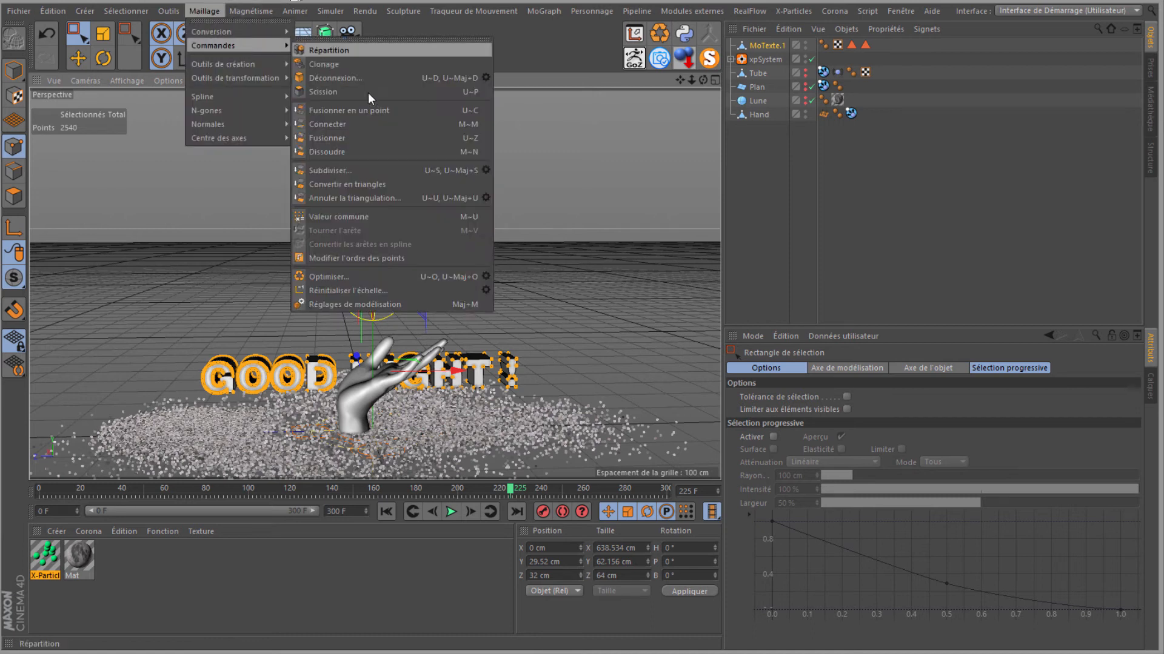
{"action": "left_click", "coordinate": [354, 279]}
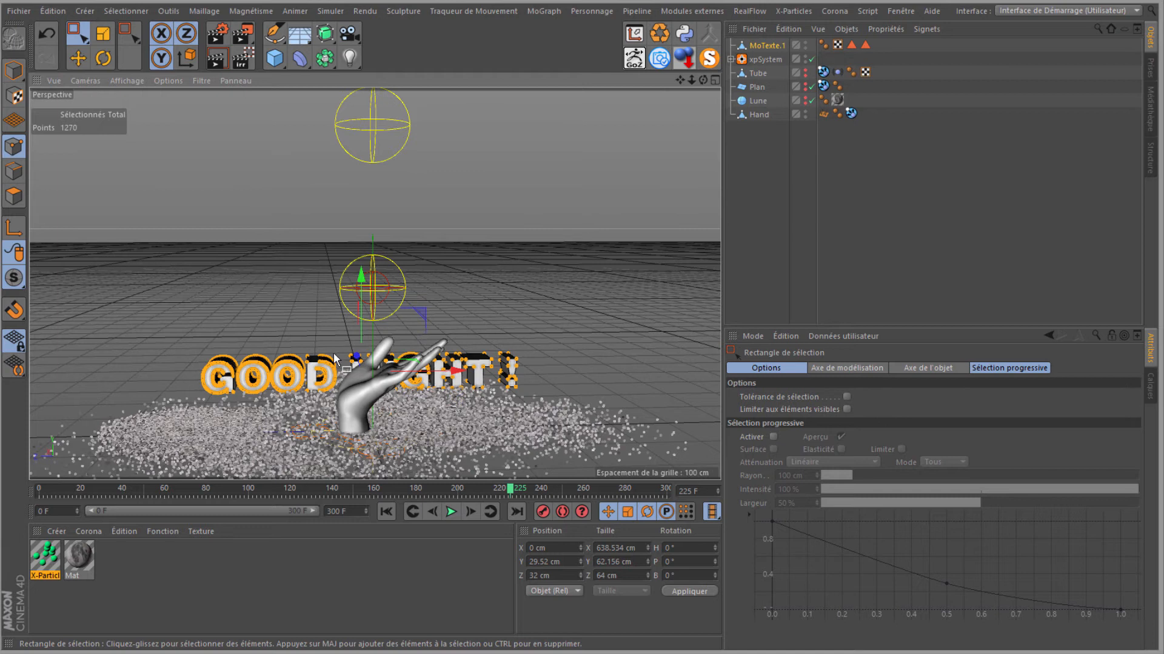
Rename the merged text object as TEXTE
{"action": "double_click", "coordinate": [762, 46]}
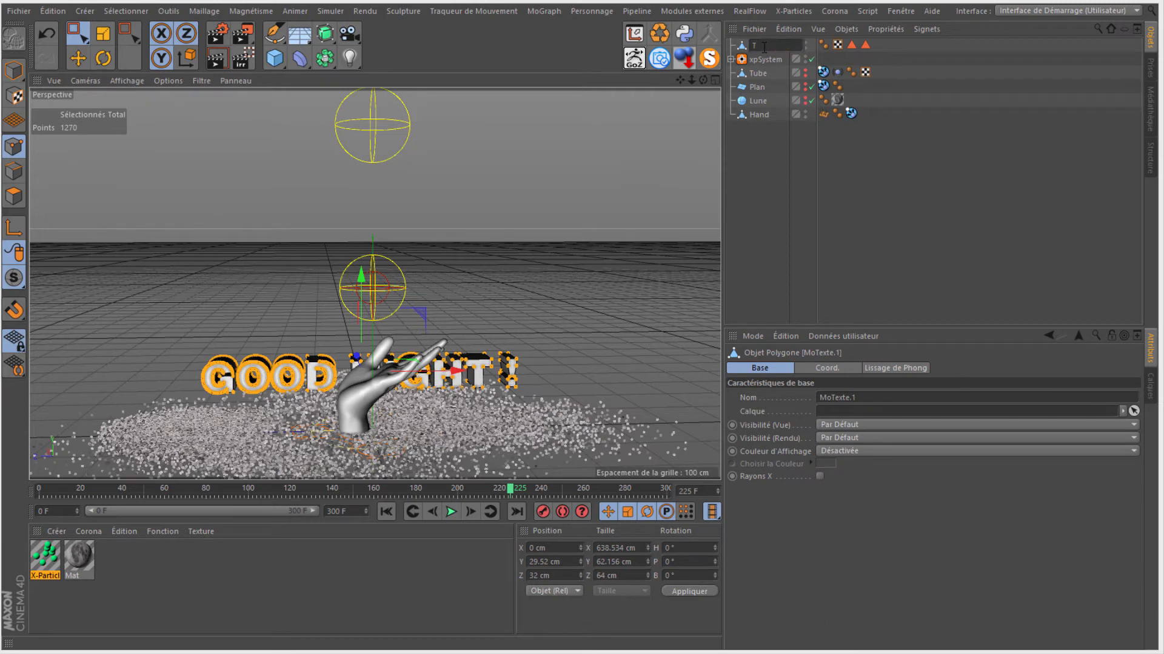
{"action": "type", "text": "TEXTE"}
{"action": "key", "text": "Return"}
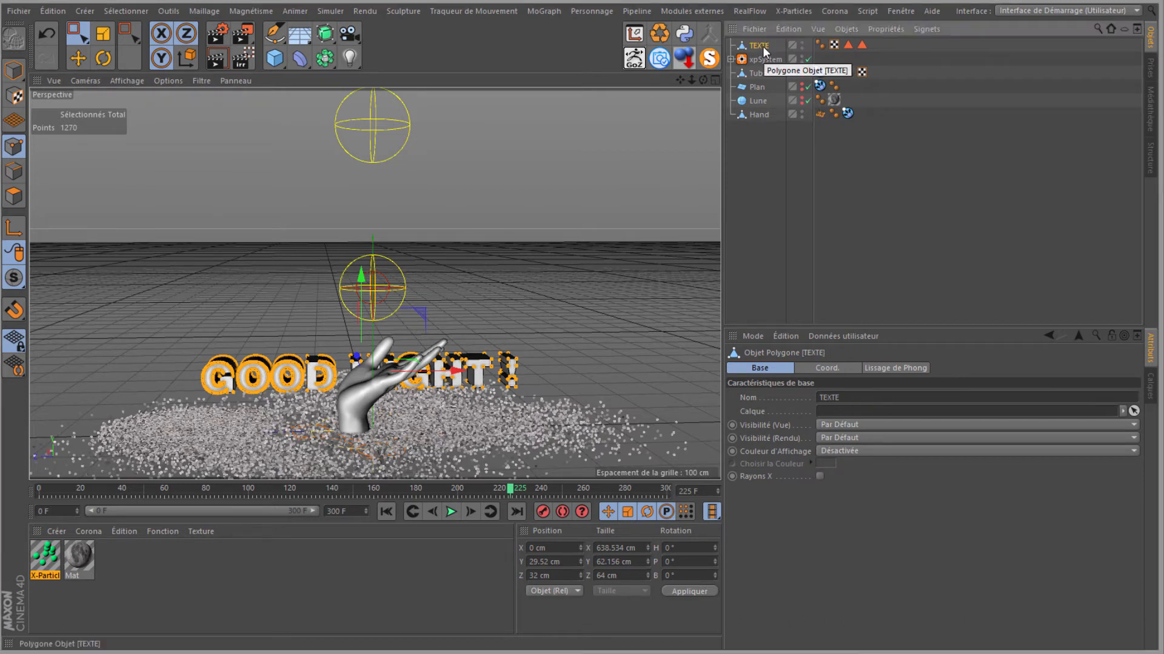
Add an xpCollider tag to the text object with 0% bounce and 10% friction
{"action": "right_click", "coordinate": [764, 47]}
{"action": "mouse_move", "coordinate": [831, 255]}
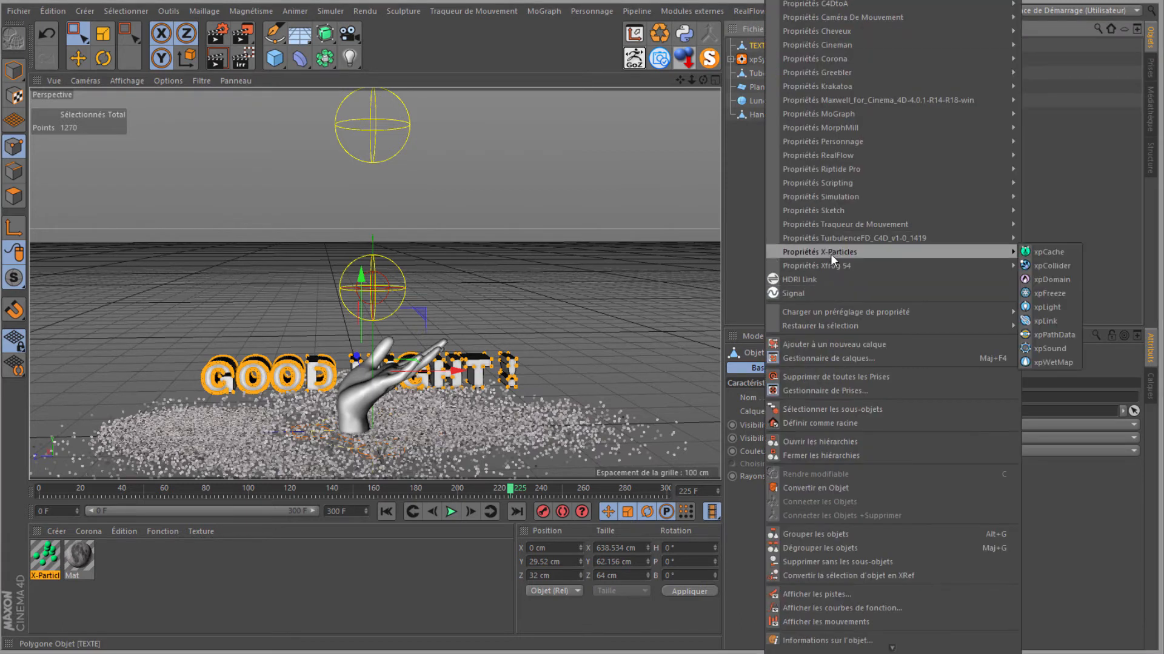
{"action": "left_click", "coordinate": [1064, 269]}
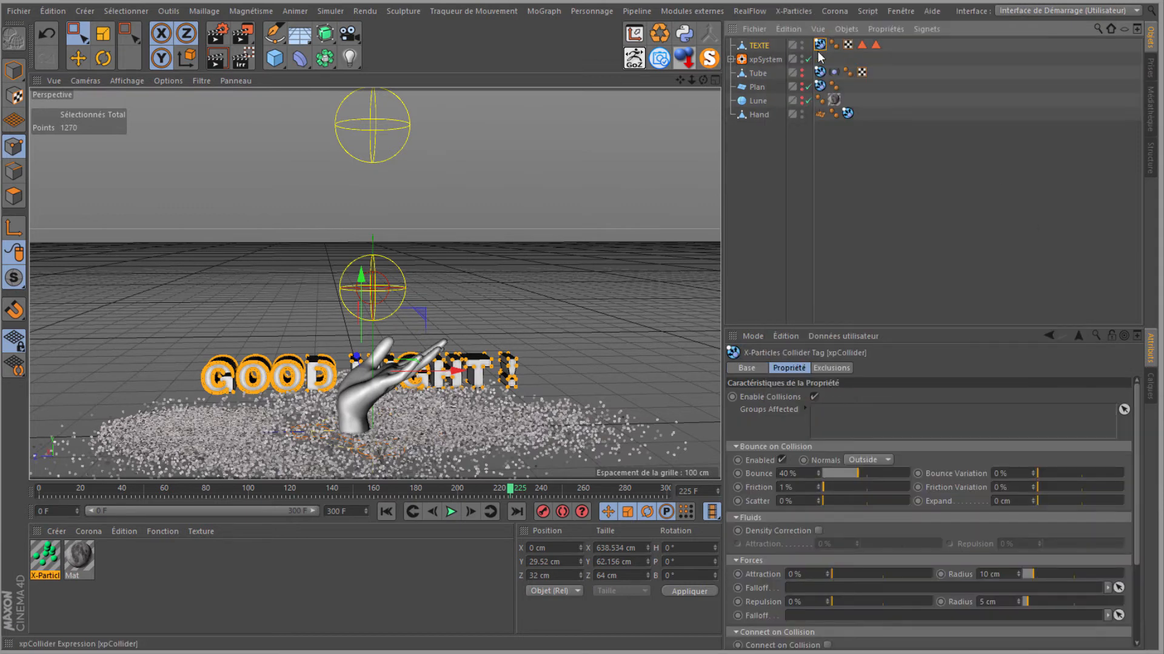
{"action": "left_click_drag", "start_coordinate": [843, 472], "coordinate": [831, 492]}
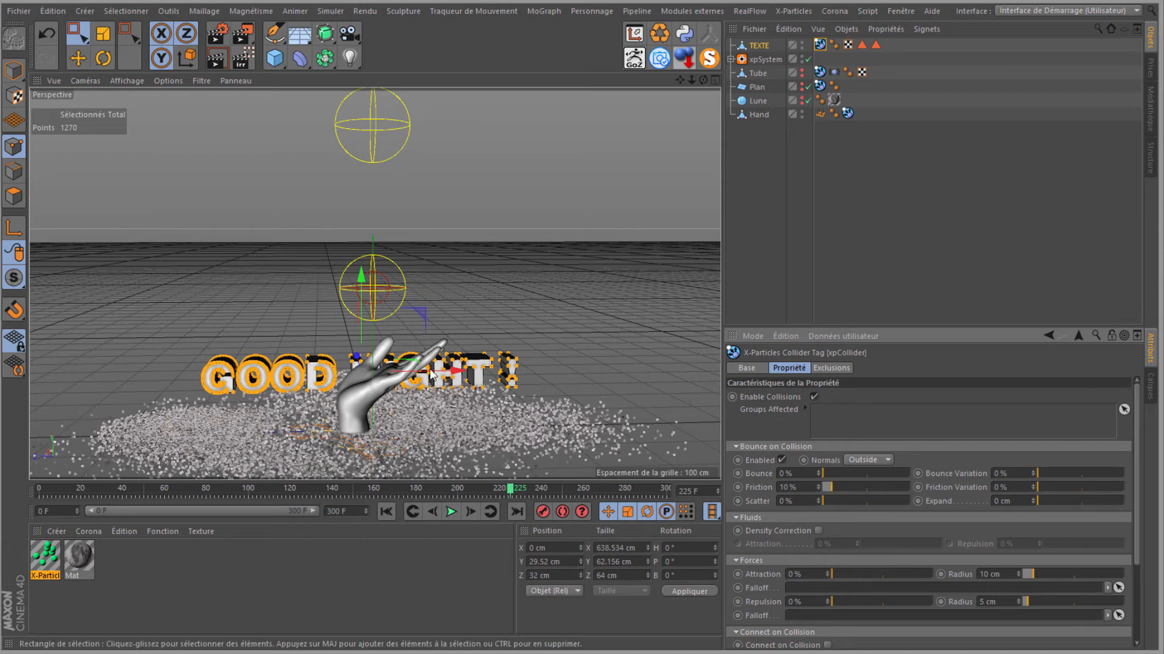
At frame 199, make the Plan floor visible and lower the text's points just beneath it, to about Y -46 cm
{"action": "left_click", "coordinate": [456, 489]}
{"action": "left_click_drag", "start_coordinate": [362, 279], "coordinate": [366, 314]}
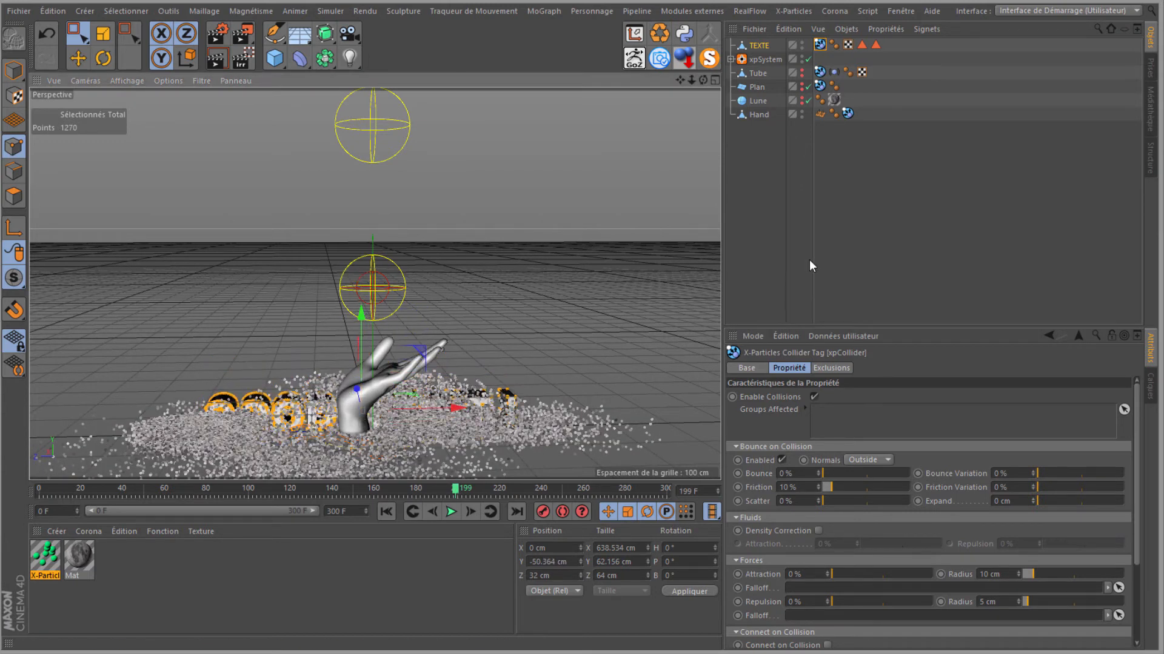
{"action": "left_click", "coordinate": [801, 88]}
{"action": "left_click_drag", "start_coordinate": [365, 300], "coordinate": [362, 308]}
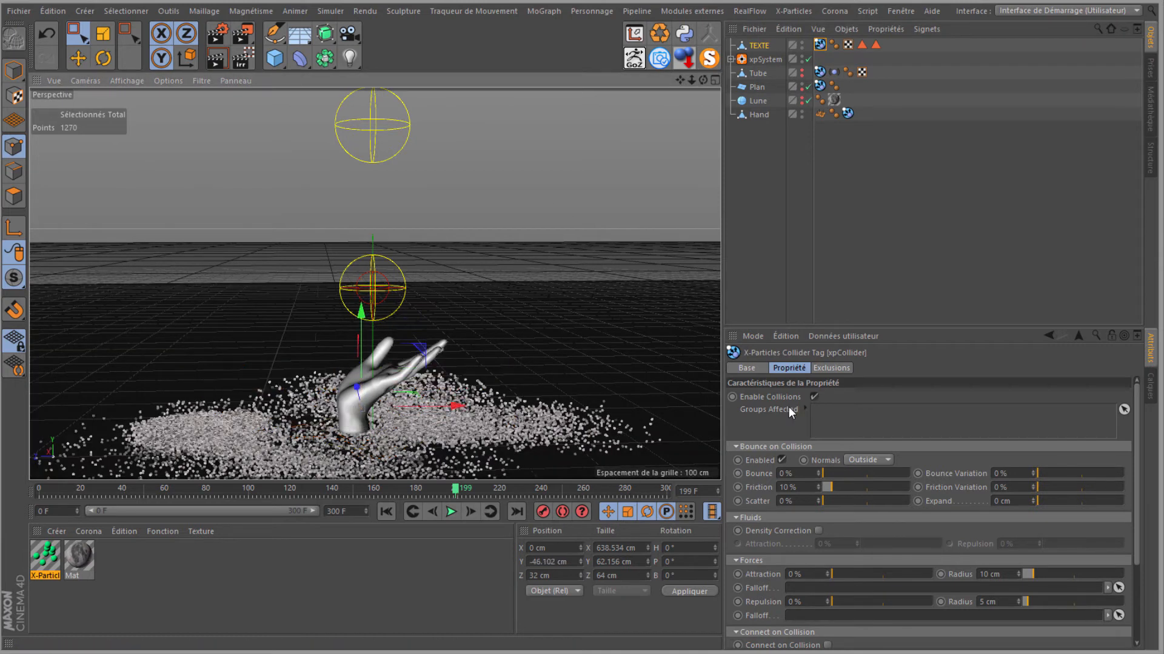
Try to animate the text rising by keyframing its Y position at frame 199 and raising its points to about 191 cm at frame 260
{"action": "left_click", "coordinate": [814, 367]}
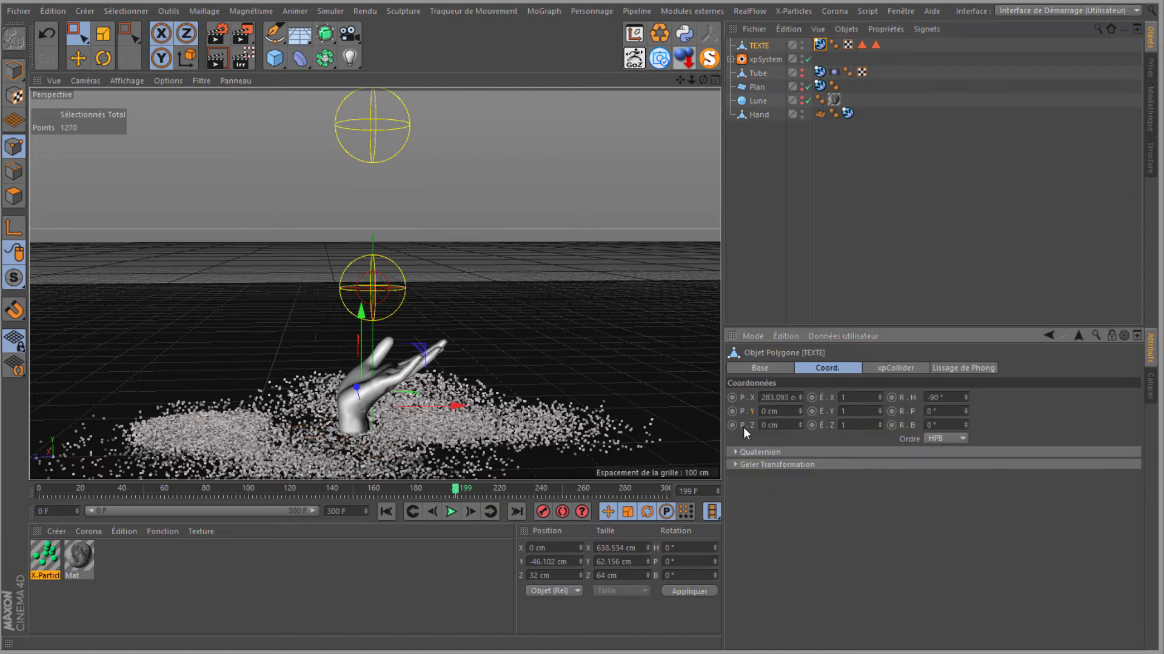
{"action": "left_click", "coordinate": [732, 412], "text": "ctrl"}
{"action": "left_click_drag", "start_coordinate": [456, 488], "coordinate": [585, 512]}
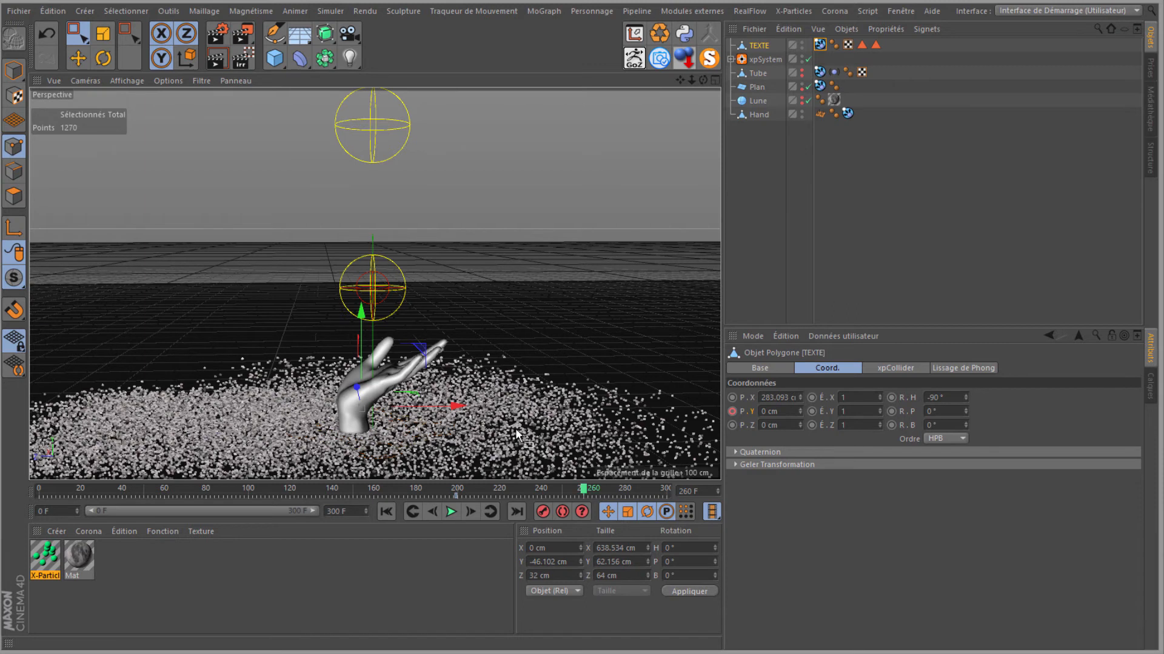
{"action": "left_click_drag", "start_coordinate": [360, 318], "coordinate": [363, 209]}
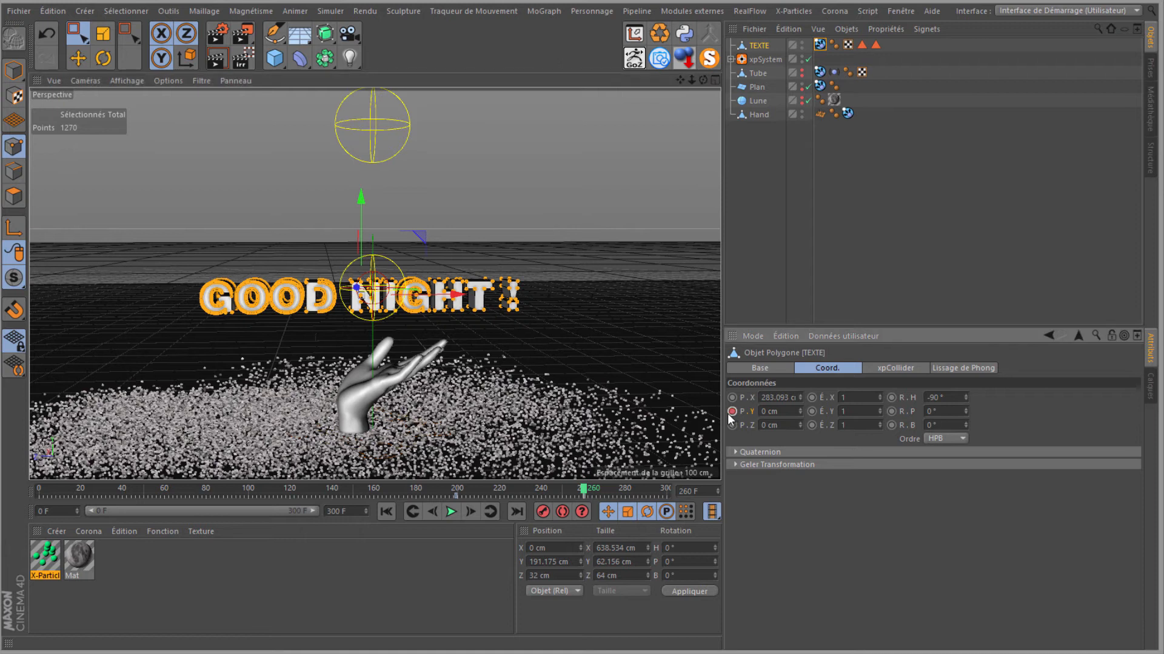
Preview the text animation from the first frame and go back to frame 199
{"action": "left_click", "coordinate": [387, 512]}
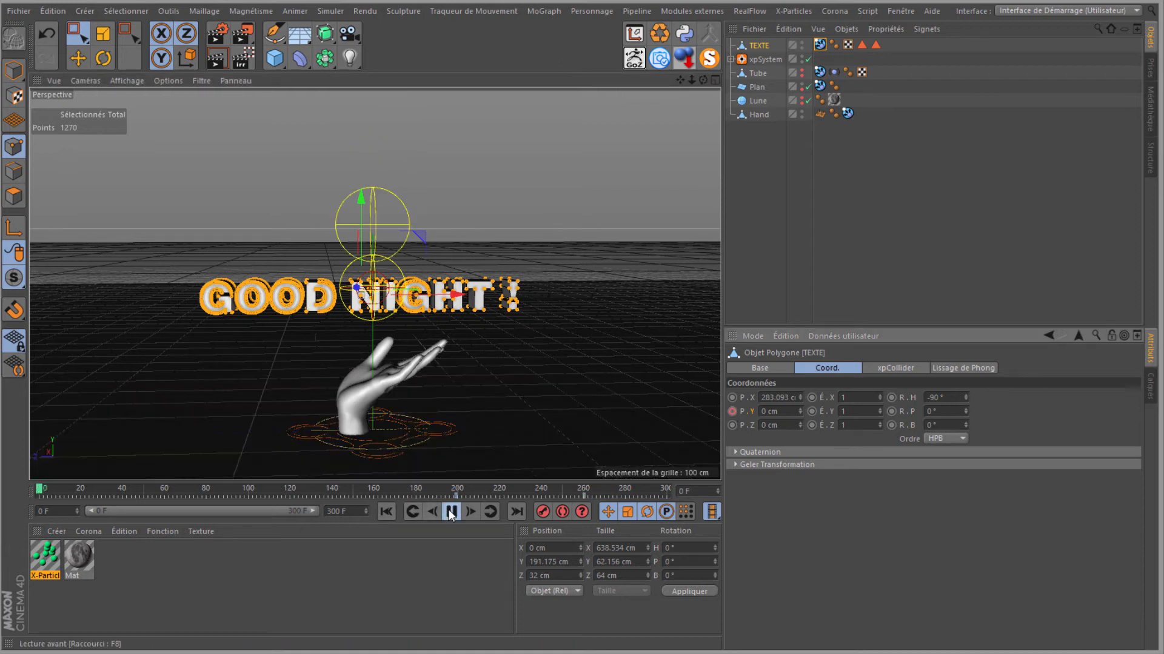
{"action": "left_click", "coordinate": [451, 512]}
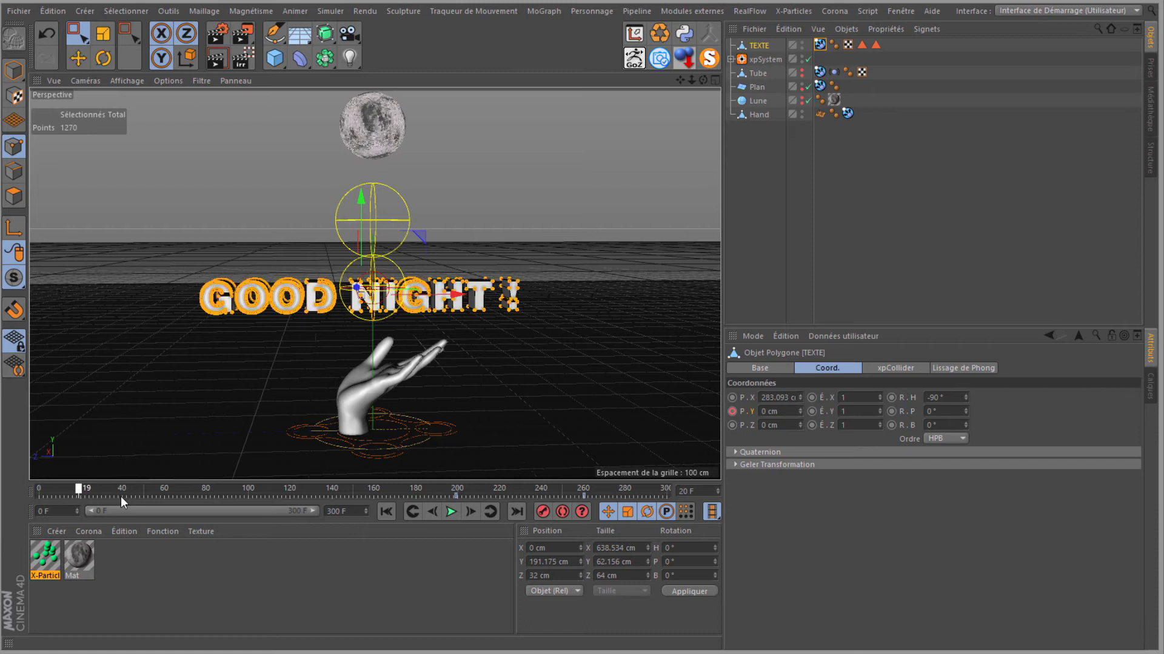
{"action": "left_click_drag", "start_coordinate": [412, 497], "coordinate": [456, 500]}
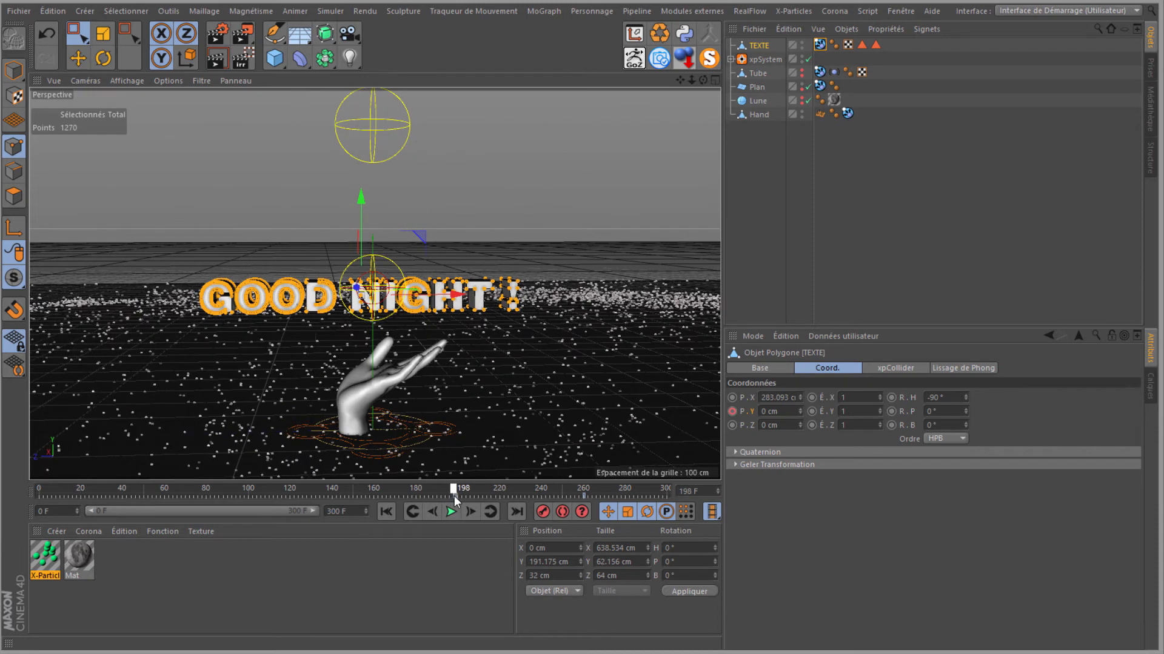
{"action": "left_click_drag", "start_coordinate": [456, 499], "coordinate": [457, 498]}
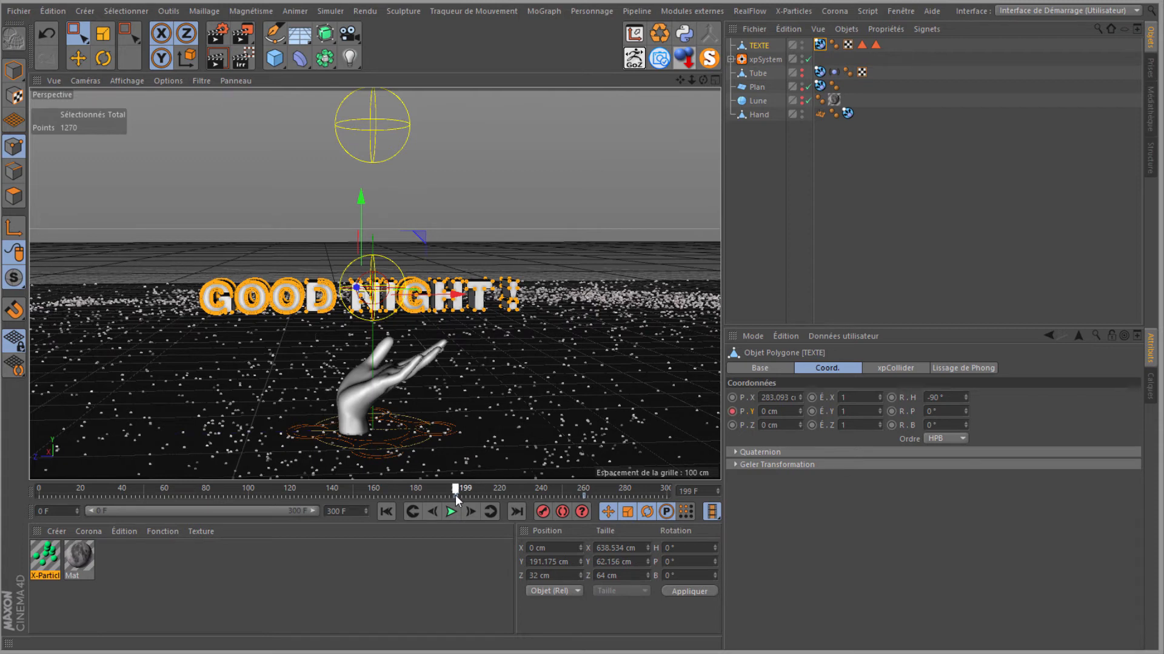
Switch to model mode and delete the Y position animation track of the text object
{"action": "left_click", "coordinate": [10, 75]}
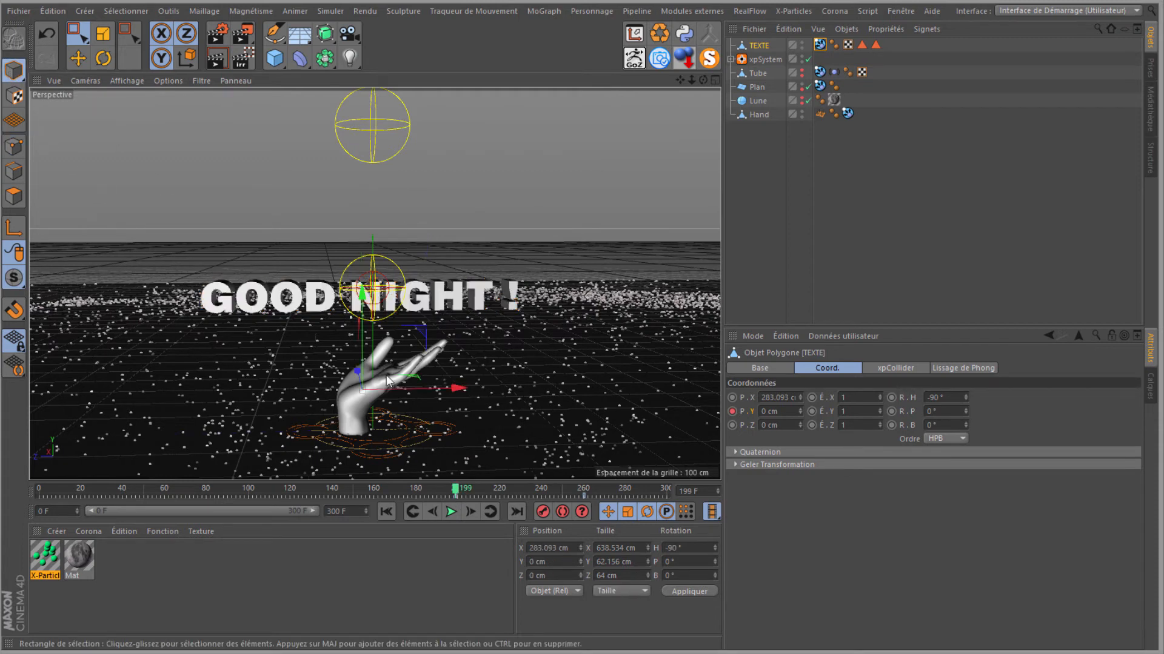
{"action": "right_click", "coordinate": [752, 412]}
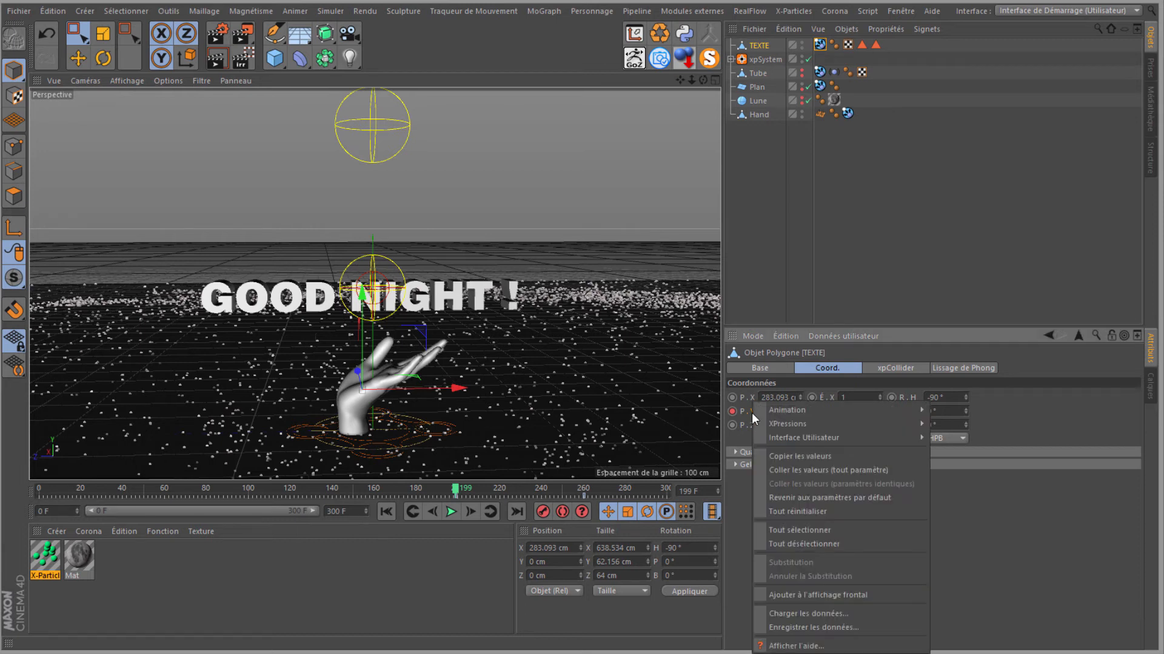
{"action": "mouse_move", "coordinate": [800, 415]}
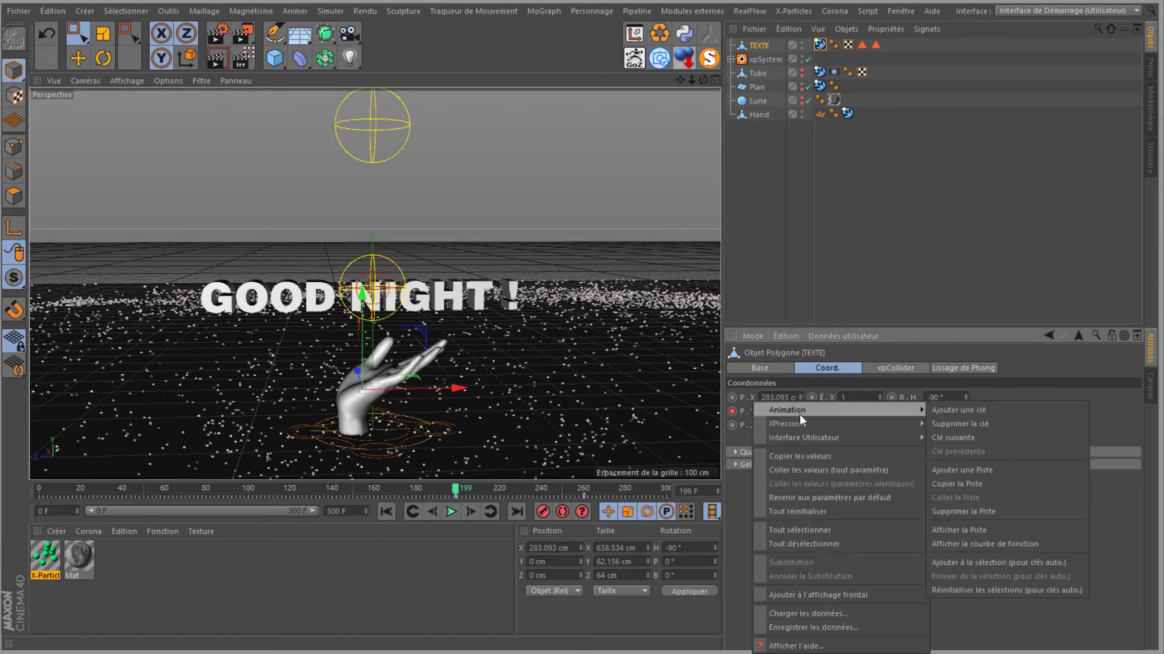
{"action": "left_click", "coordinate": [973, 511]}
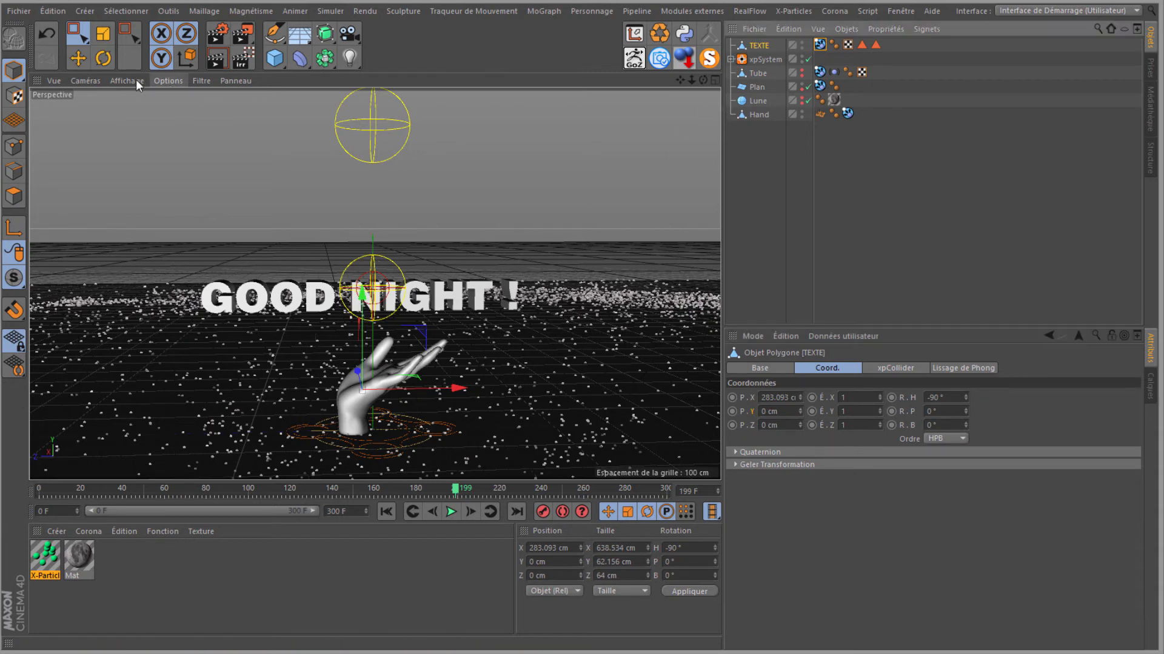
Lower the whole text object beneath the floor to about Y -237 cm and keyframe its Y position at frame 199
{"action": "key", "text": "e"}
{"action": "key", "text": "w"}
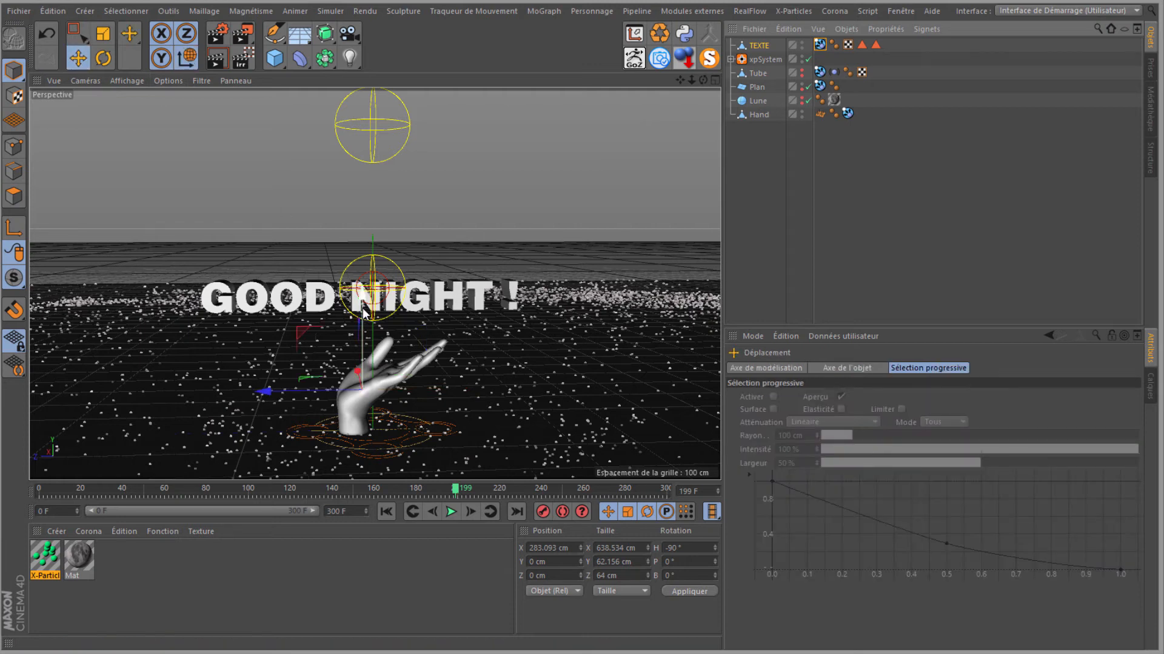
{"action": "left_click_drag", "start_coordinate": [362, 306], "coordinate": [435, 455]}
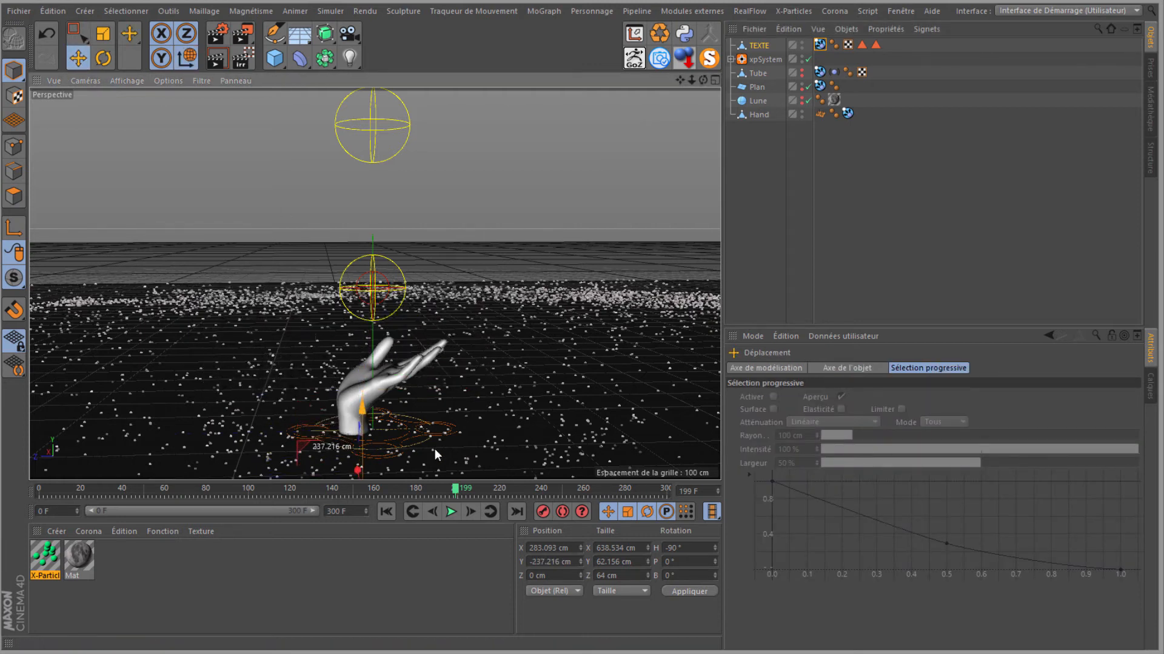
{"action": "left_click", "coordinate": [758, 46]}
{"action": "left_click", "coordinate": [732, 411], "text": "ctrl"}
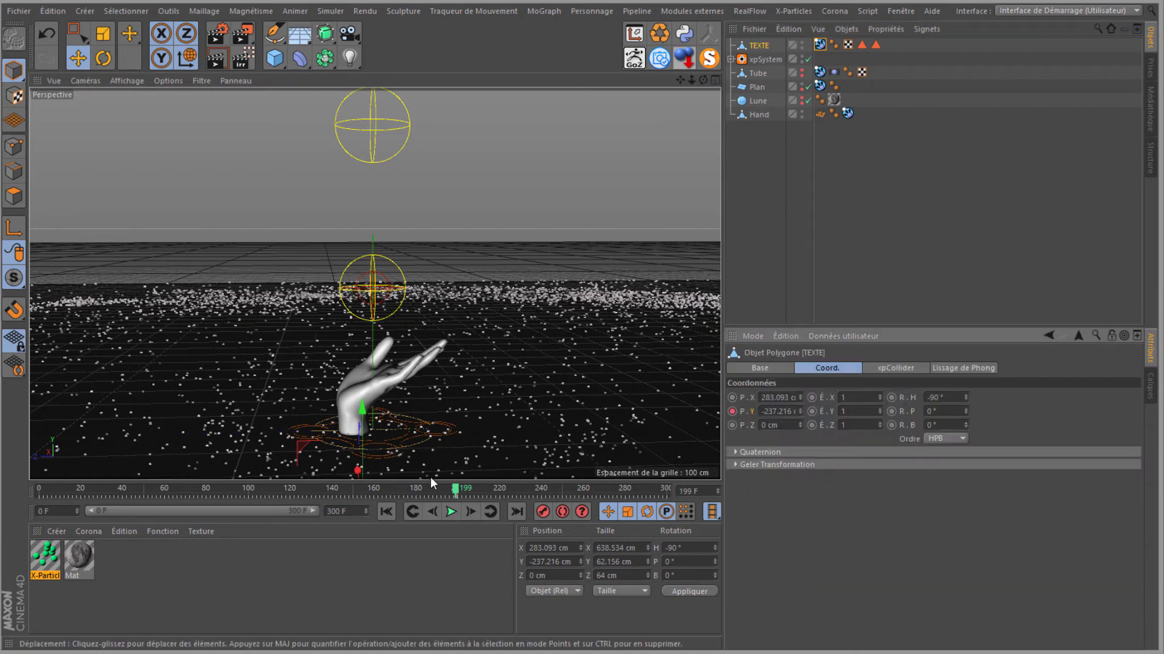
At frame 260, raise the text object to about Y 42 cm and keyframe its Y position
{"action": "left_click_drag", "start_coordinate": [475, 490], "coordinate": [585, 495]}
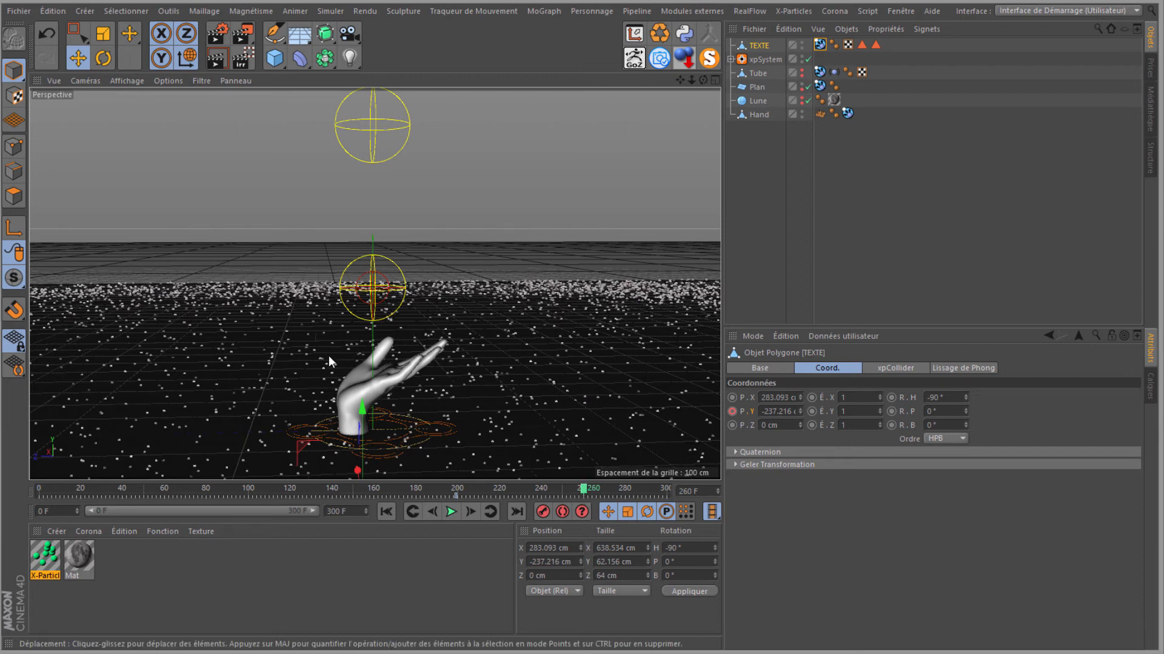
{"action": "left_click_drag", "start_coordinate": [362, 411], "coordinate": [384, 284]}
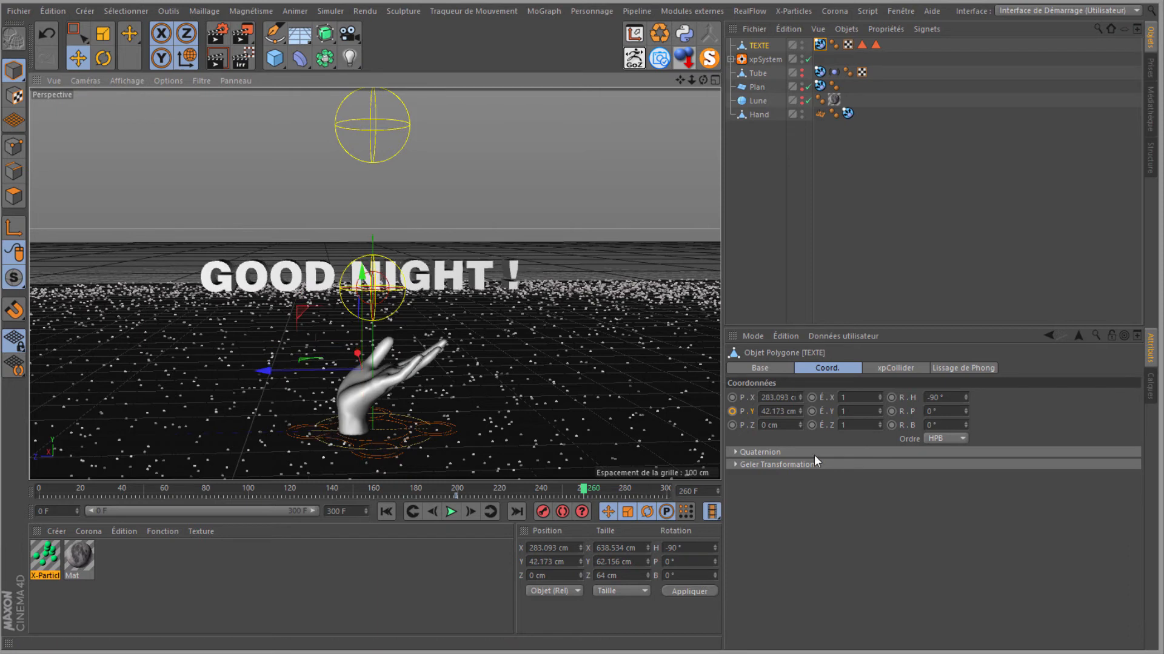
{"action": "left_click", "coordinate": [732, 412]}
Play the simulation from the first frame past frame 260 to examine the text rising through the particles
{"action": "left_click", "coordinate": [388, 512]}
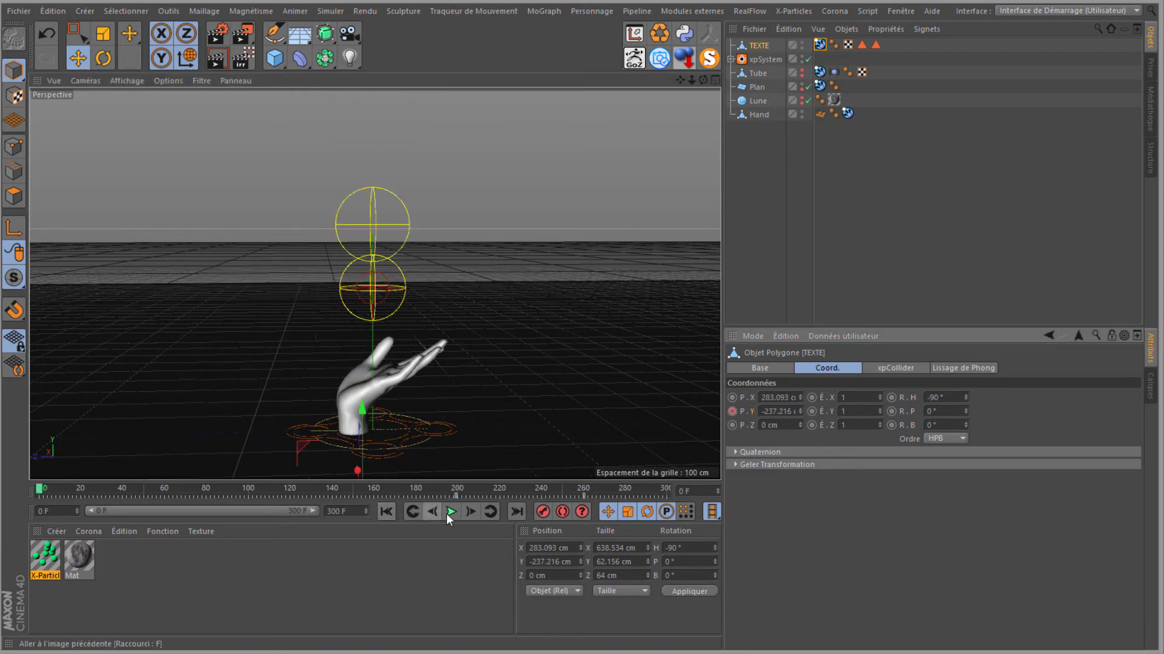
{"action": "left_click", "coordinate": [448, 513]}
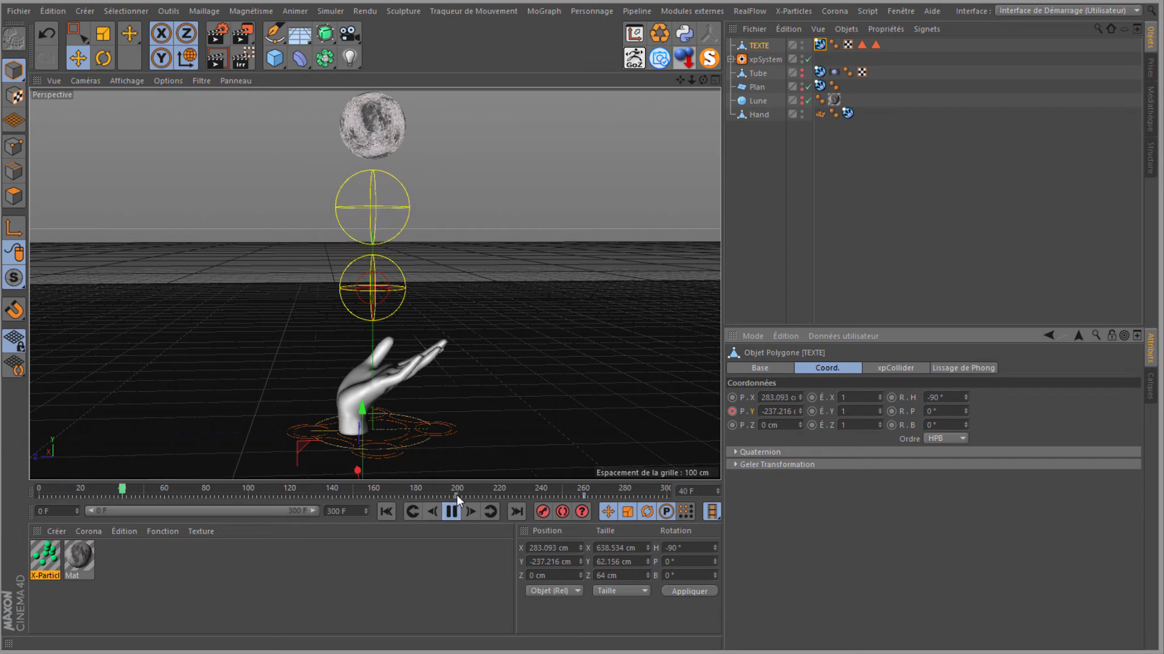
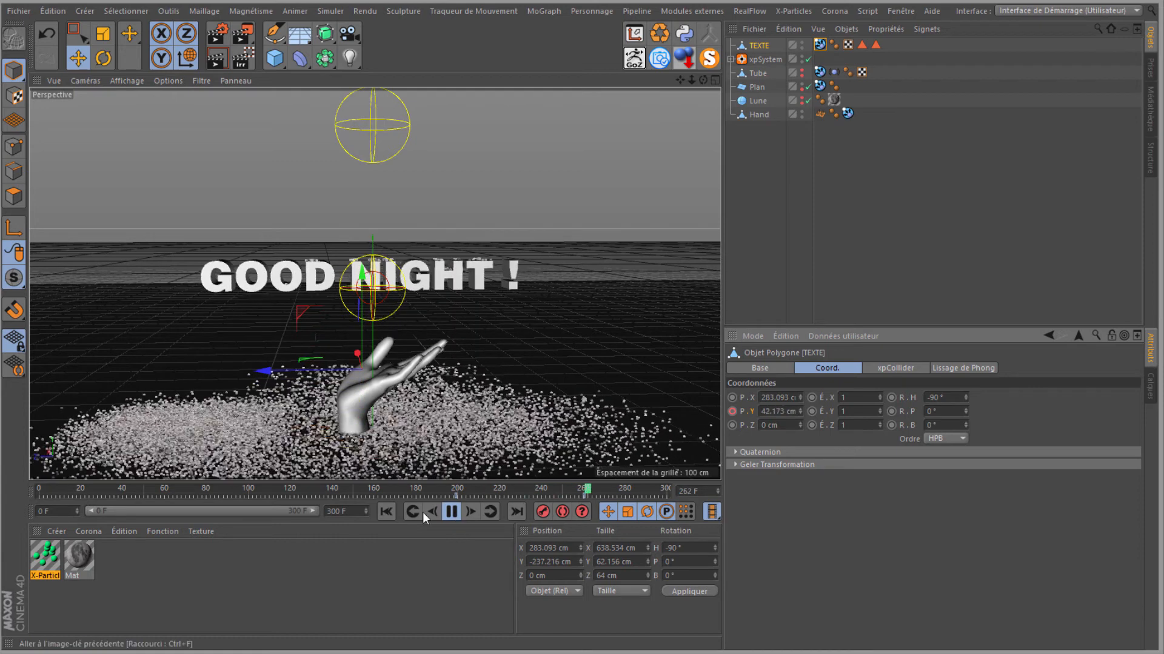
{"action": "left_click", "coordinate": [451, 511]}
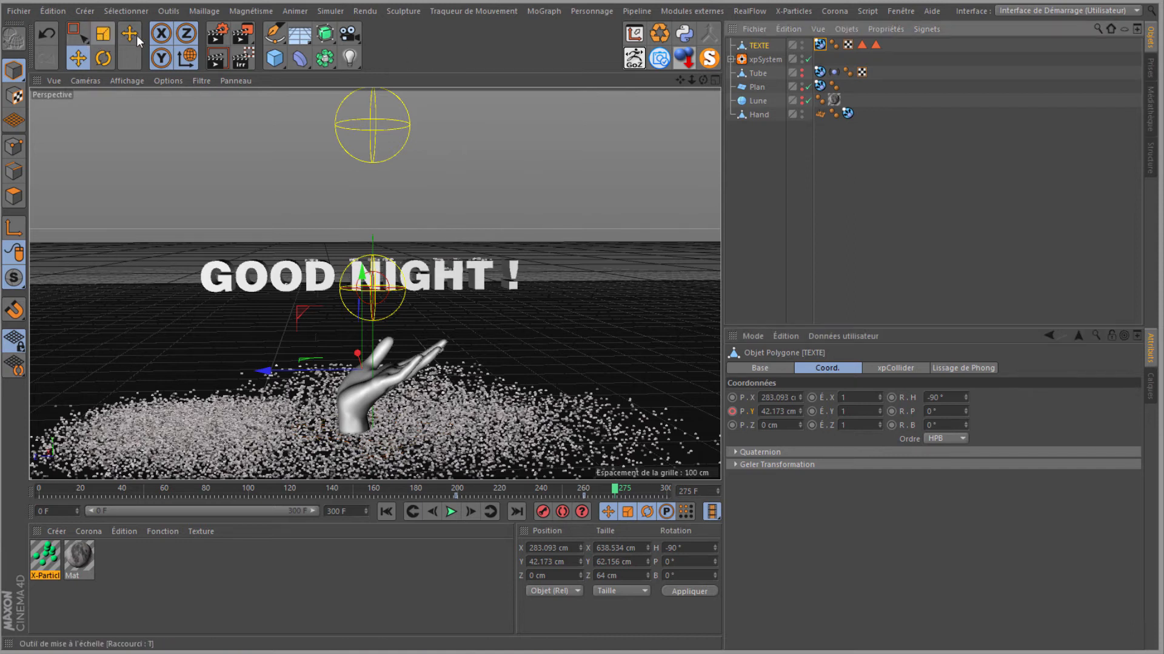
Scale the text object up uniformly to about 819 cm wide
{"action": "left_click", "coordinate": [103, 33]}
{"action": "left_click_drag", "start_coordinate": [270, 333], "coordinate": [369, 363]}
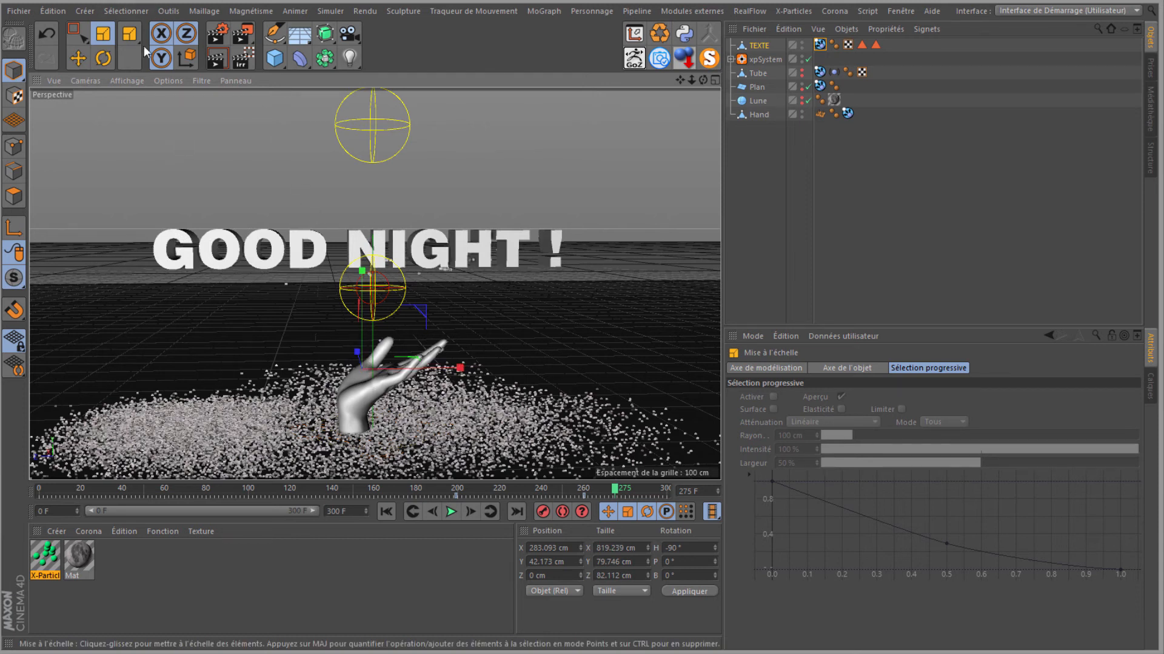
Center the text object's axis on all of its points
{"action": "left_click", "coordinate": [204, 11]}
{"action": "mouse_move", "coordinate": [215, 137]}
{"action": "left_click", "coordinate": [334, 144]}
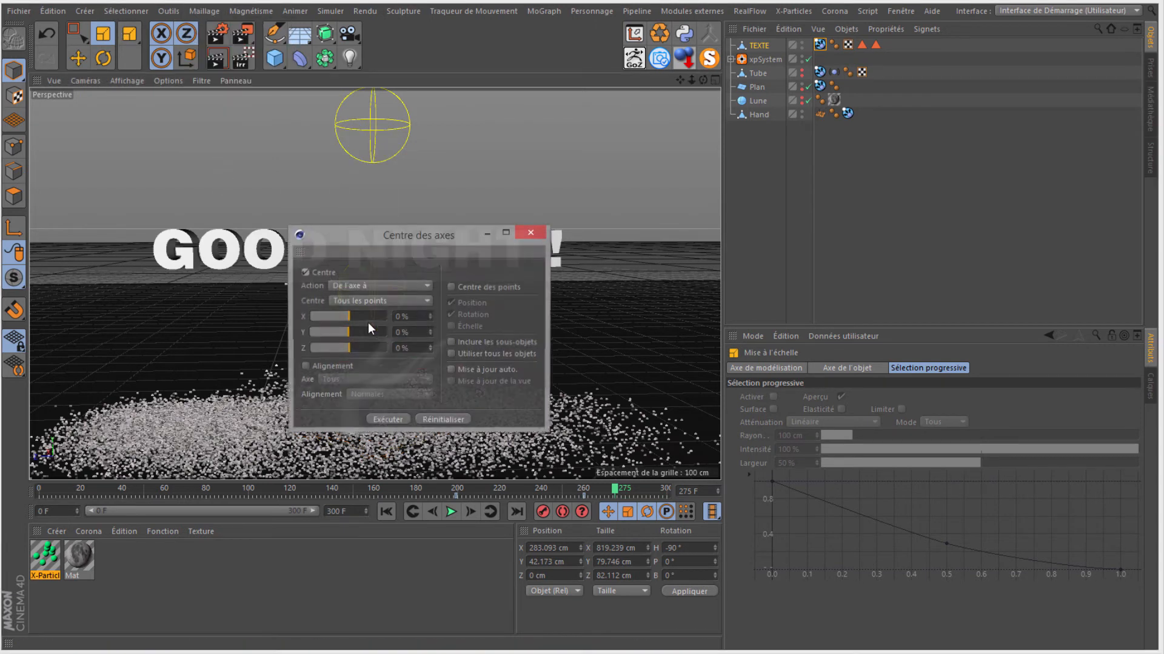
{"action": "left_click", "coordinate": [381, 418]}
{"action": "left_click", "coordinate": [529, 233]}
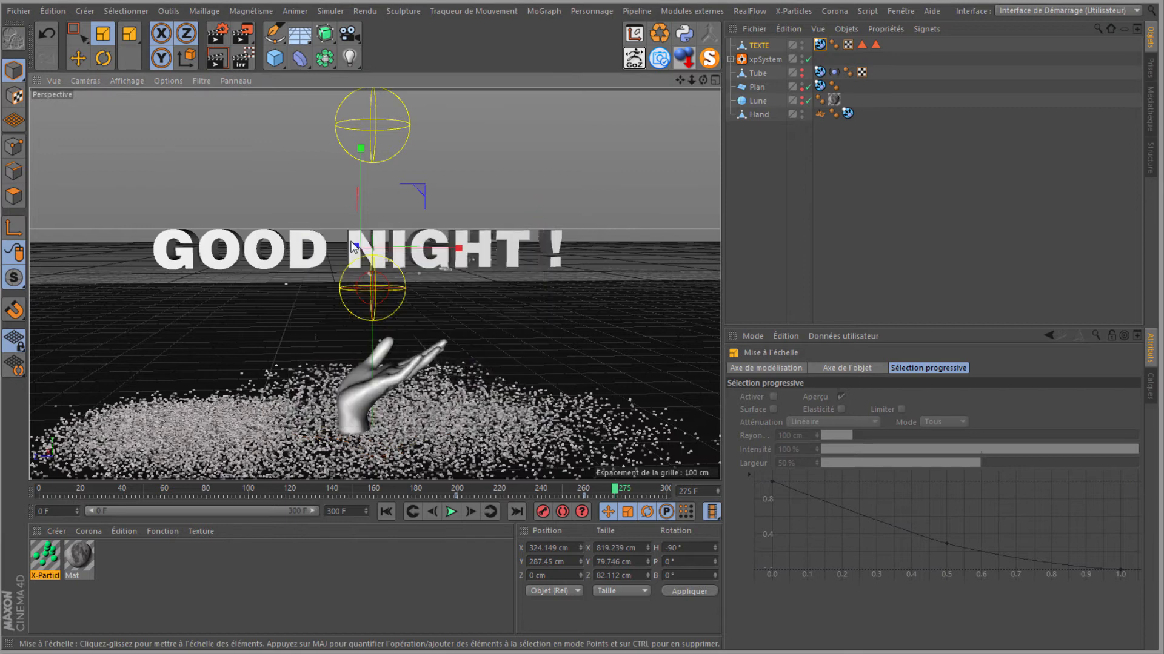
Scale the text object down uniformly to about 729 cm wide and briefly play the animation
{"action": "left_click_drag", "start_coordinate": [309, 313], "coordinate": [303, 380]}
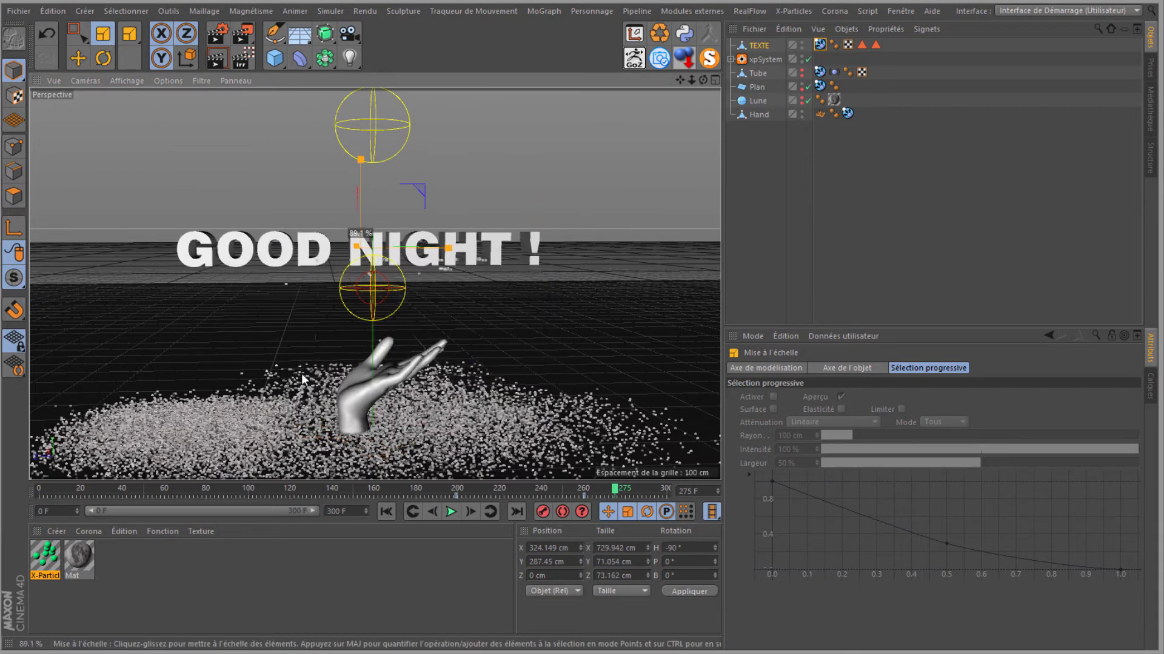
{"action": "left_click", "coordinate": [455, 513]}
{"action": "left_click", "coordinate": [451, 512]}
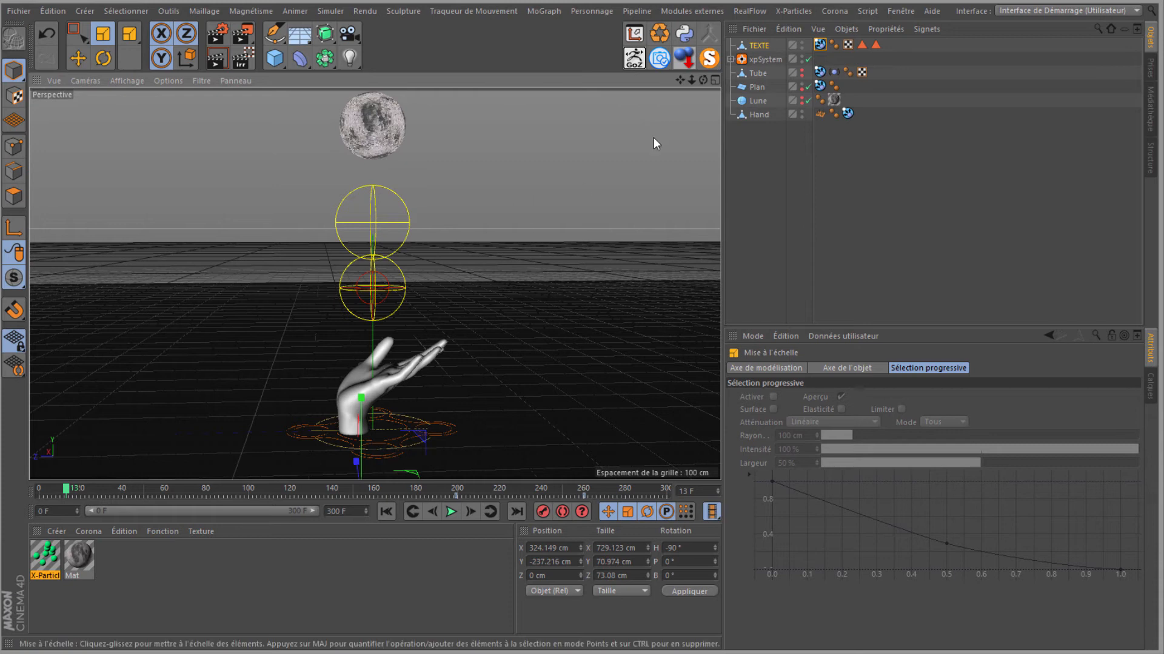
Add a Cache Object to the Other Objects folder of the X-Particles system
{"action": "left_click", "coordinate": [757, 60]}
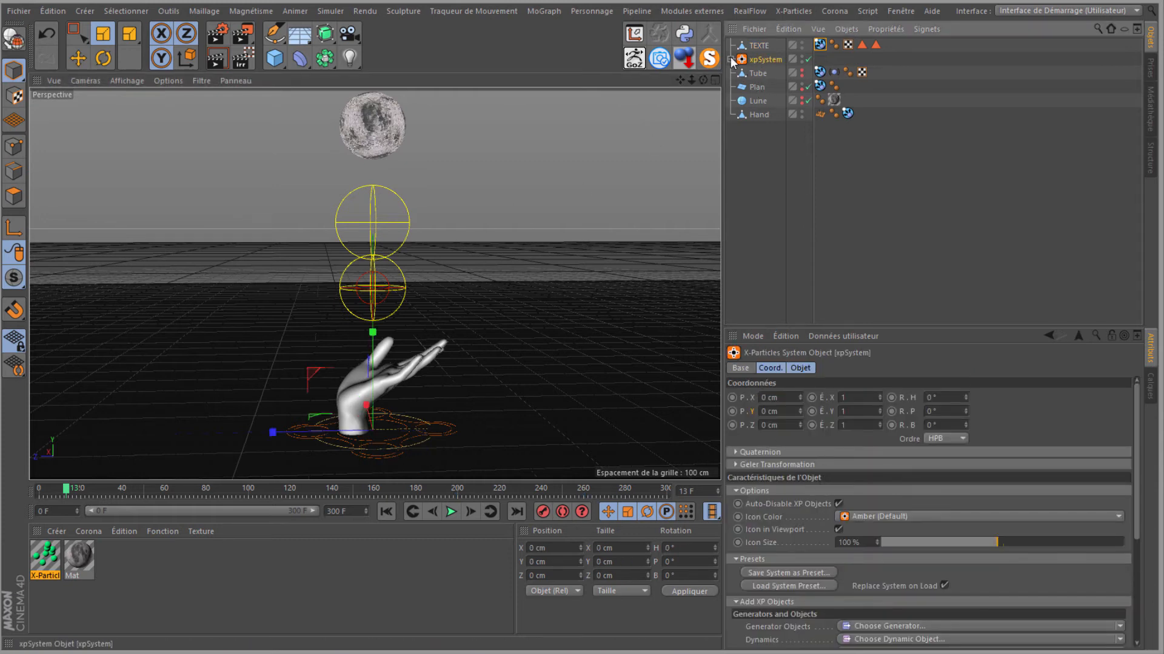
{"action": "left_click", "coordinate": [731, 59]}
{"action": "left_click", "coordinate": [777, 169]}
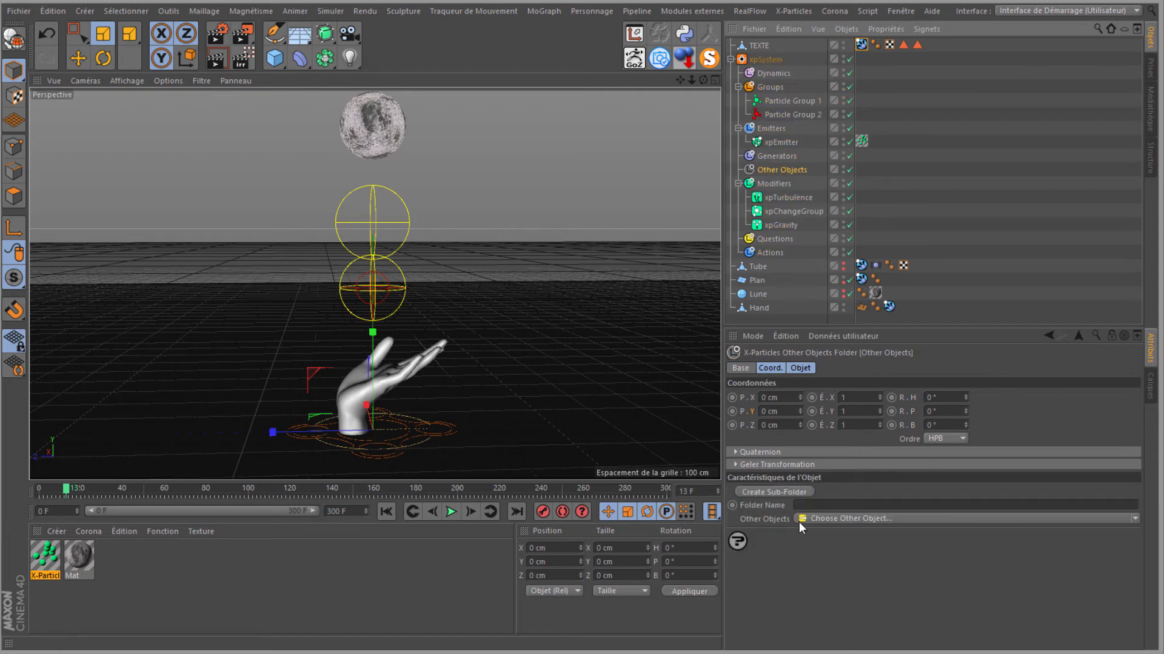
{"action": "left_click", "coordinate": [1131, 519]}
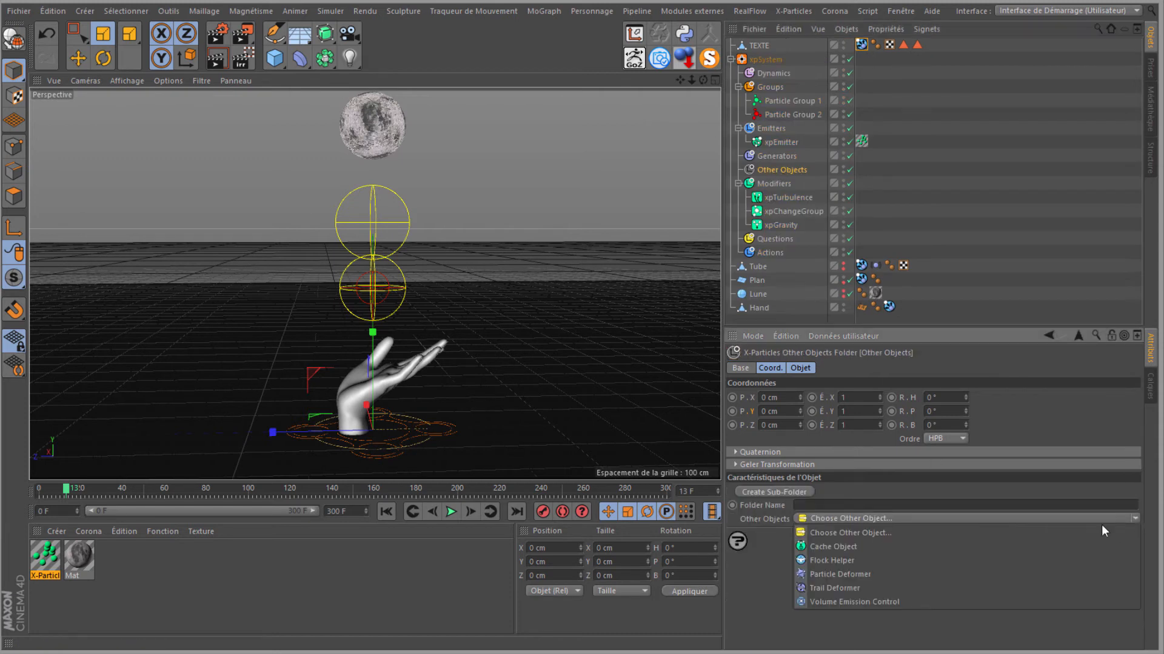
{"action": "left_click", "coordinate": [958, 546]}
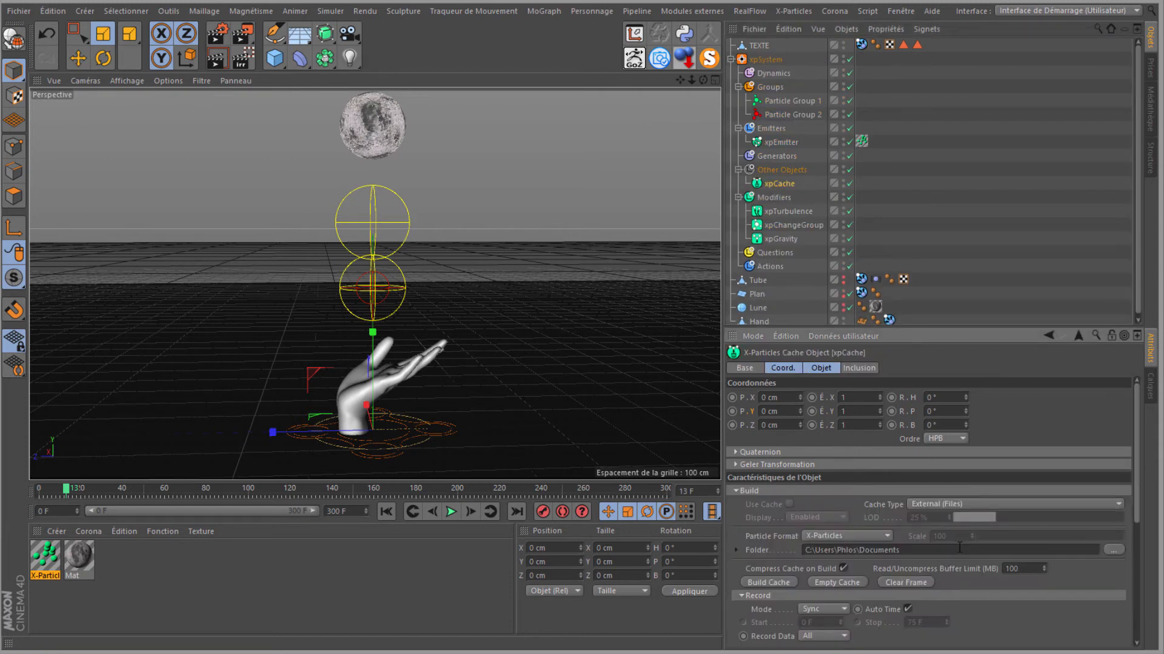
Set the cache object's folder to Nouveau dossier on the desktop and build the particle cache
{"action": "left_click", "coordinate": [1118, 551]}
{"action": "left_click", "coordinate": [502, 257]}
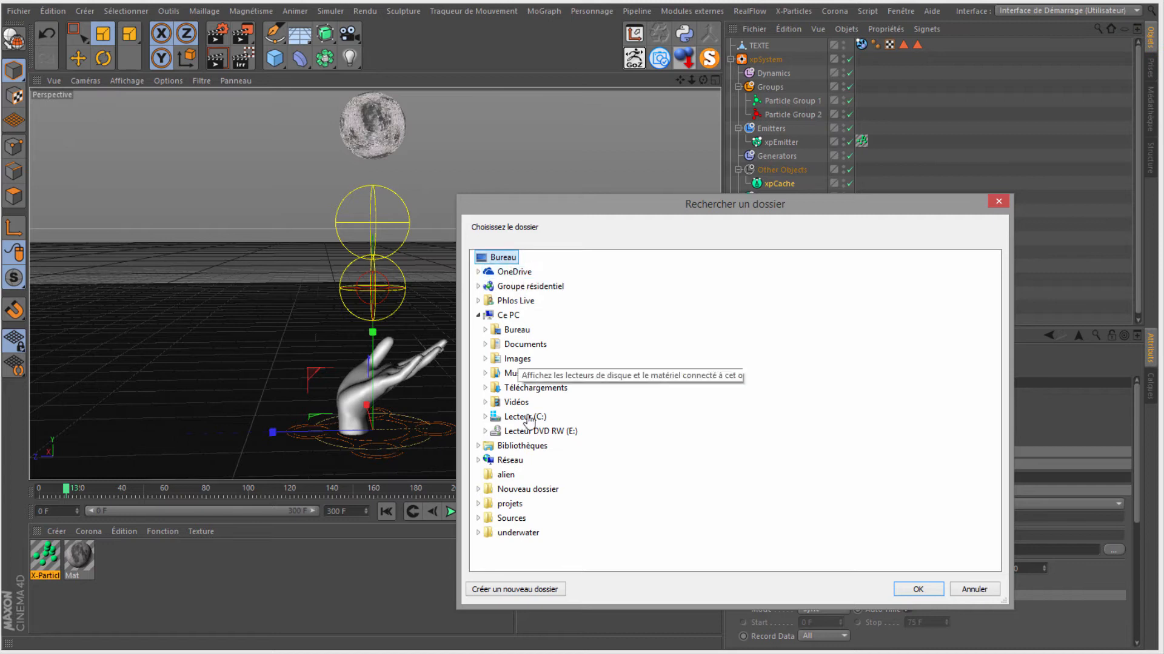
{"action": "left_click", "coordinate": [527, 489]}
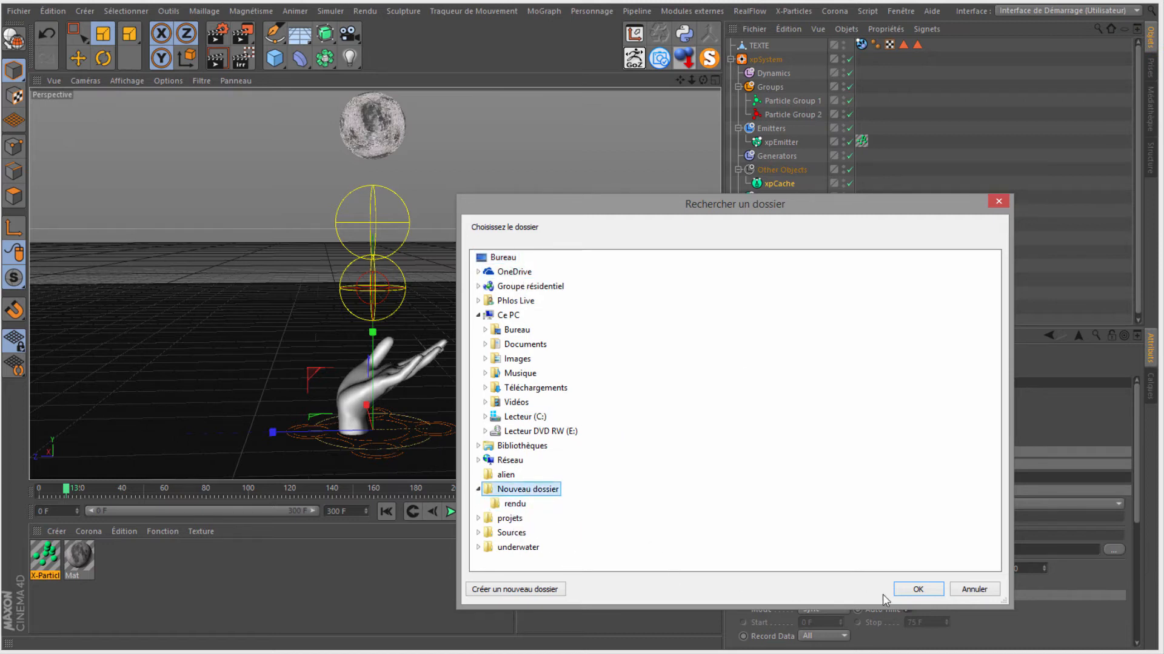
{"action": "left_click", "coordinate": [918, 589]}
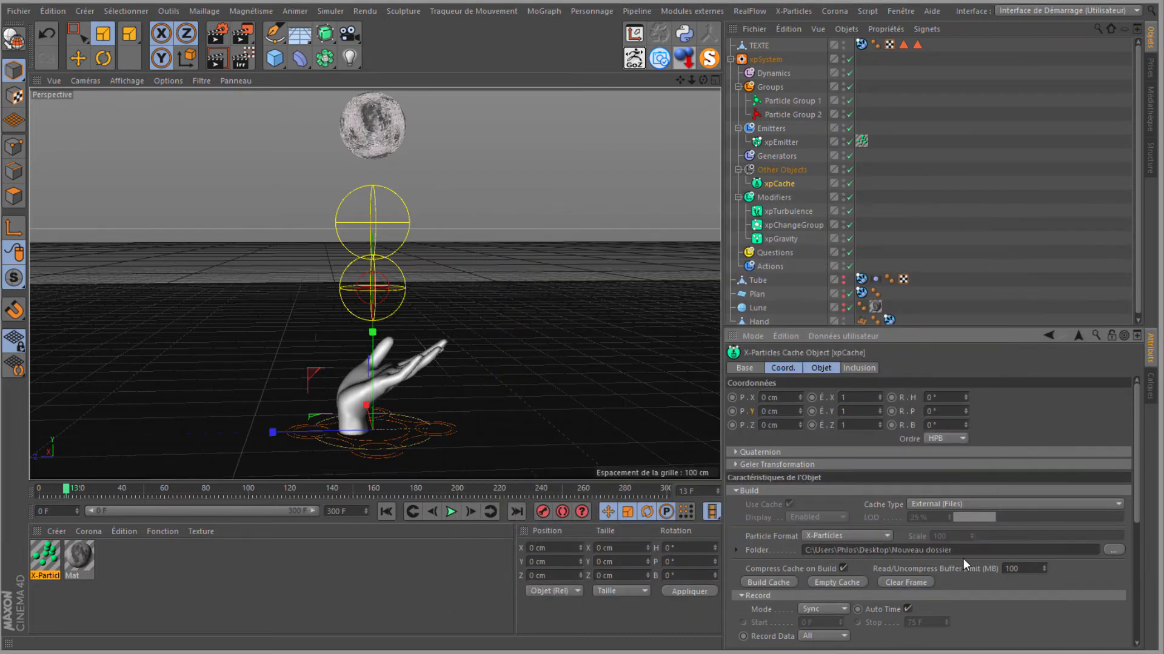
{"action": "left_click", "coordinate": [759, 581]}
Play the cached simulation from the first frame to about frame 101 to examine the particle fall
{"action": "left_click", "coordinate": [386, 511]}
{"action": "left_click", "coordinate": [451, 511]}
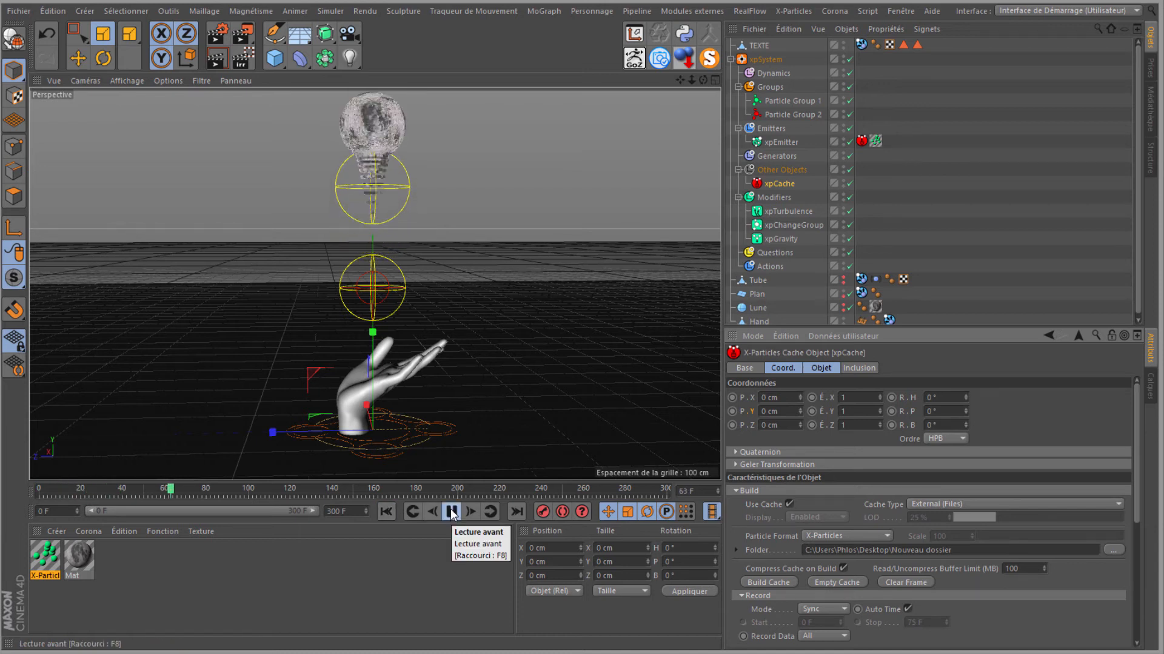
{"action": "left_click", "coordinate": [451, 512]}
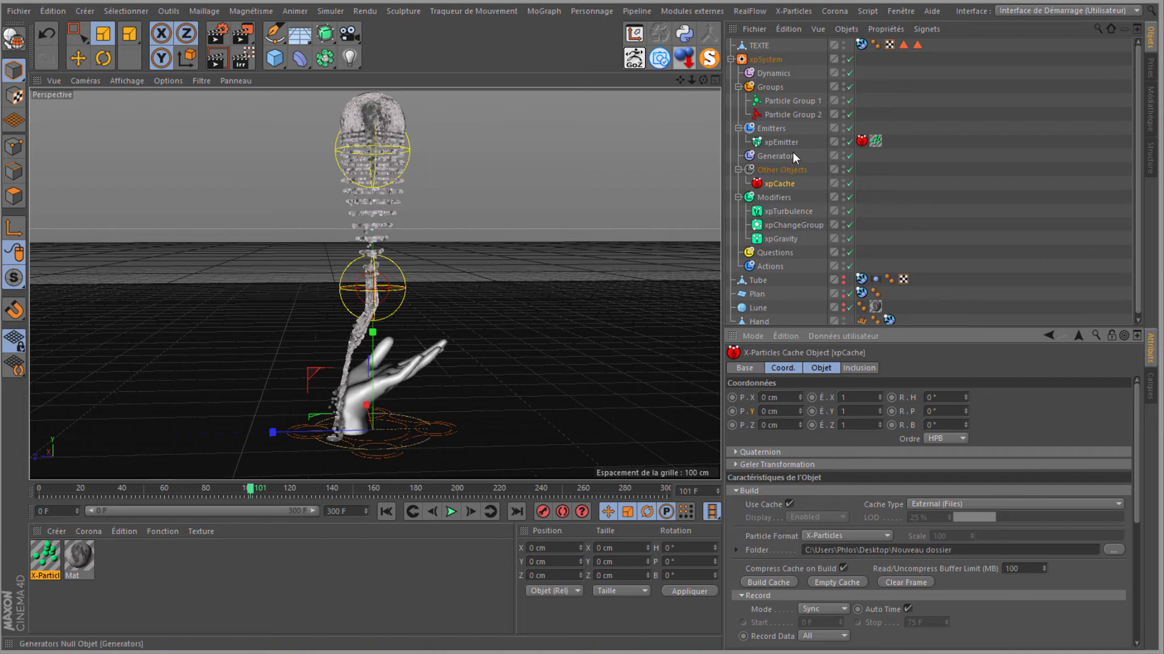
Set the gravity modifier's Variation to 120 cm with the Fixed Per-Particle variation mode
{"action": "left_click", "coordinate": [767, 240]}
{"action": "left_click", "coordinate": [890, 368]}
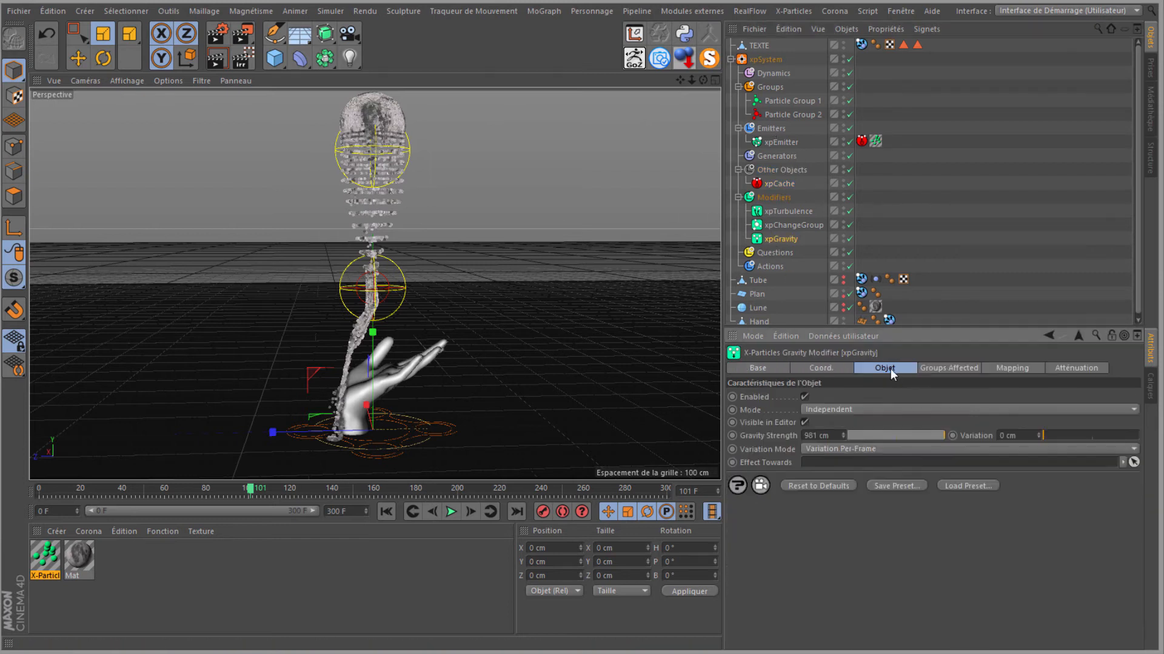
{"action": "type", "text": "120"}
{"action": "key", "text": "Return"}
{"action": "left_click", "coordinate": [823, 451]}
{"action": "left_click", "coordinate": [824, 477]}
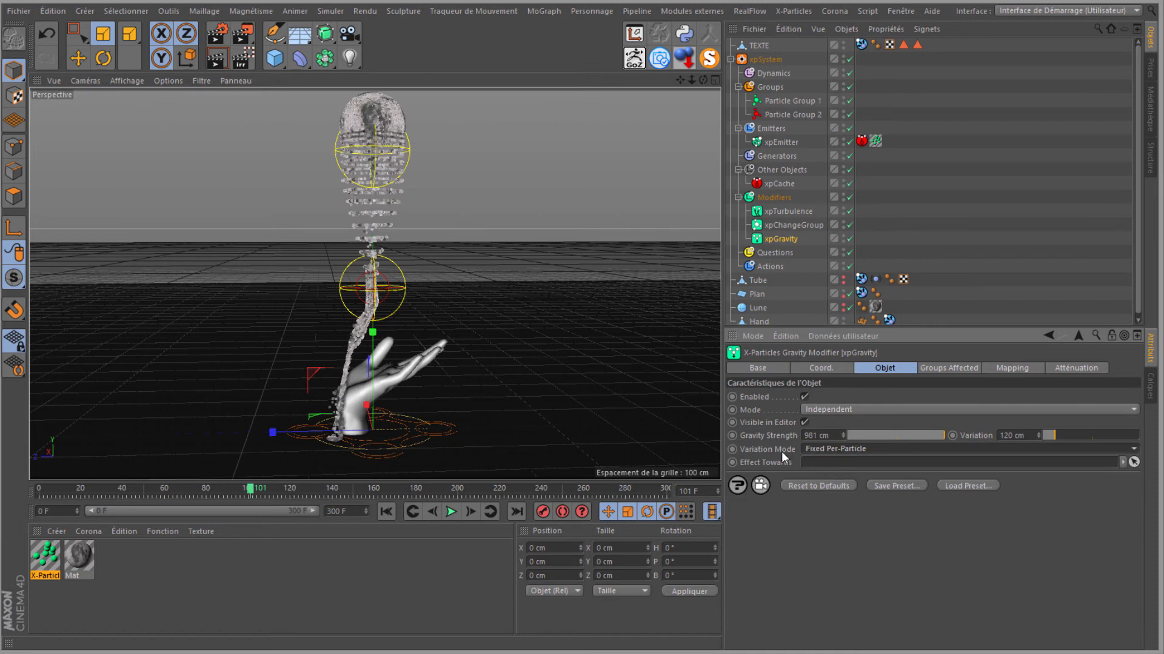
Rebuild the particle cache, overwriting the existing one
{"action": "left_click", "coordinate": [778, 184]}
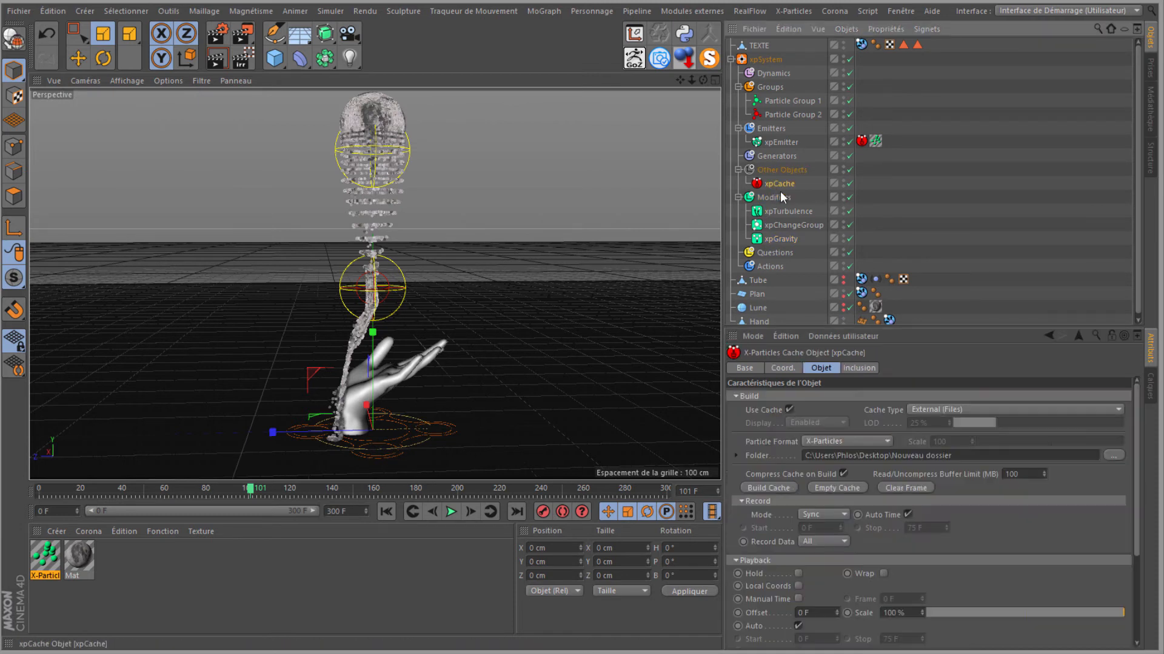
{"action": "left_click", "coordinate": [765, 488]}
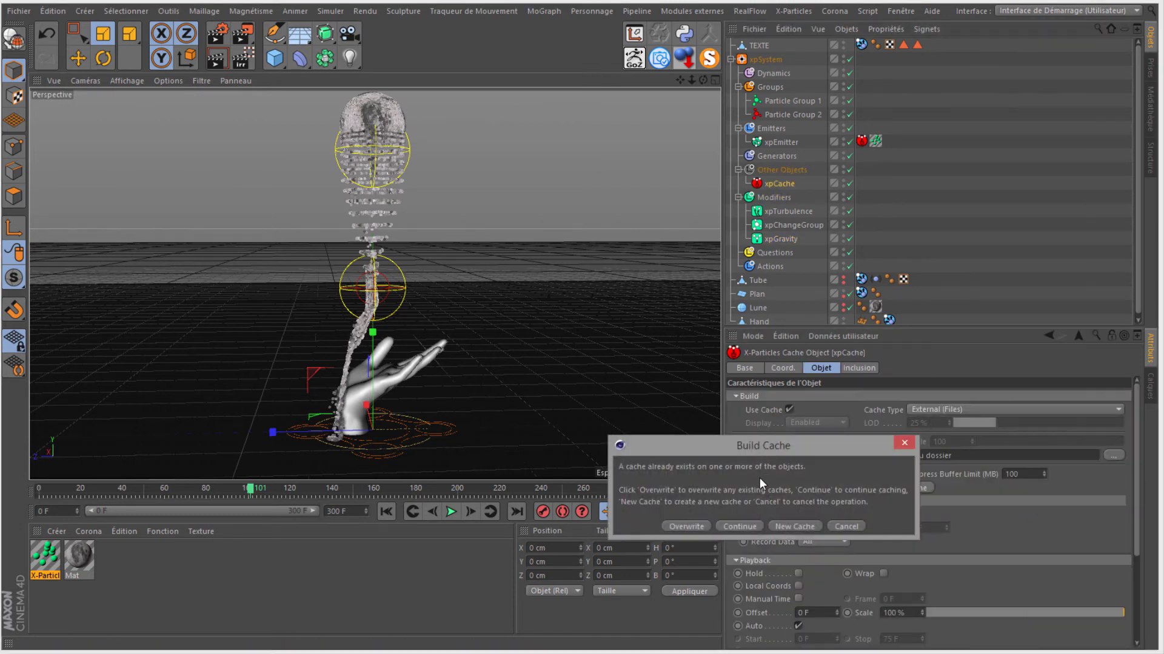
{"action": "left_click", "coordinate": [697, 528]}
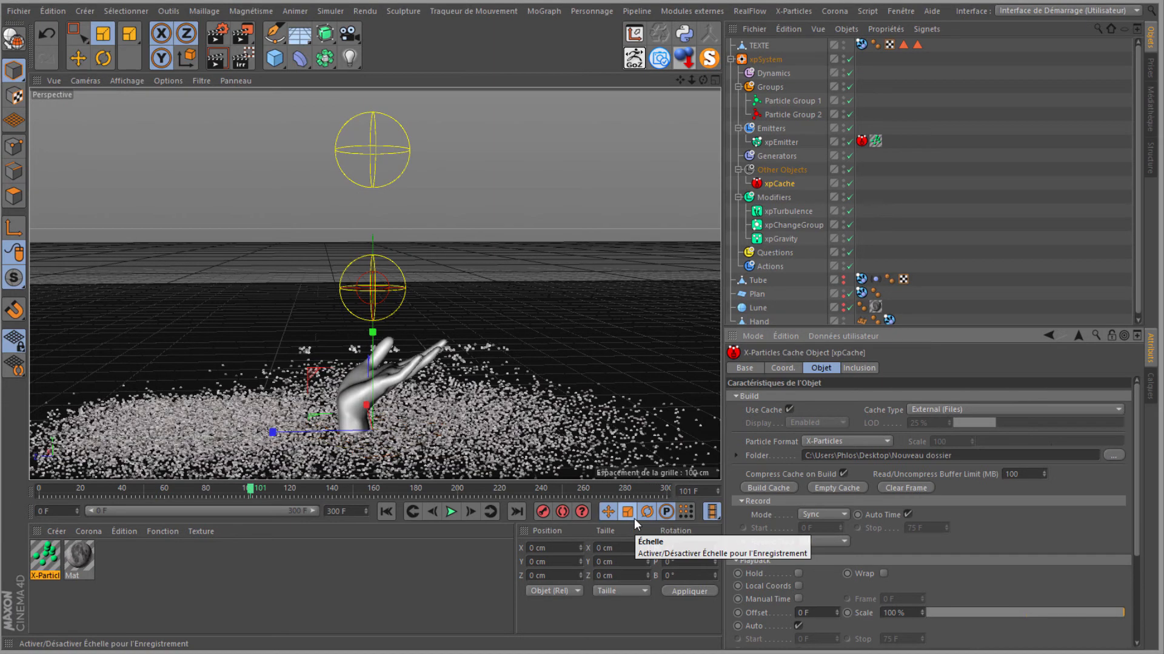
Play the rebuilt cache from the first frame to about frame 287 to examine the particles around the text
{"action": "left_click", "coordinate": [390, 510]}
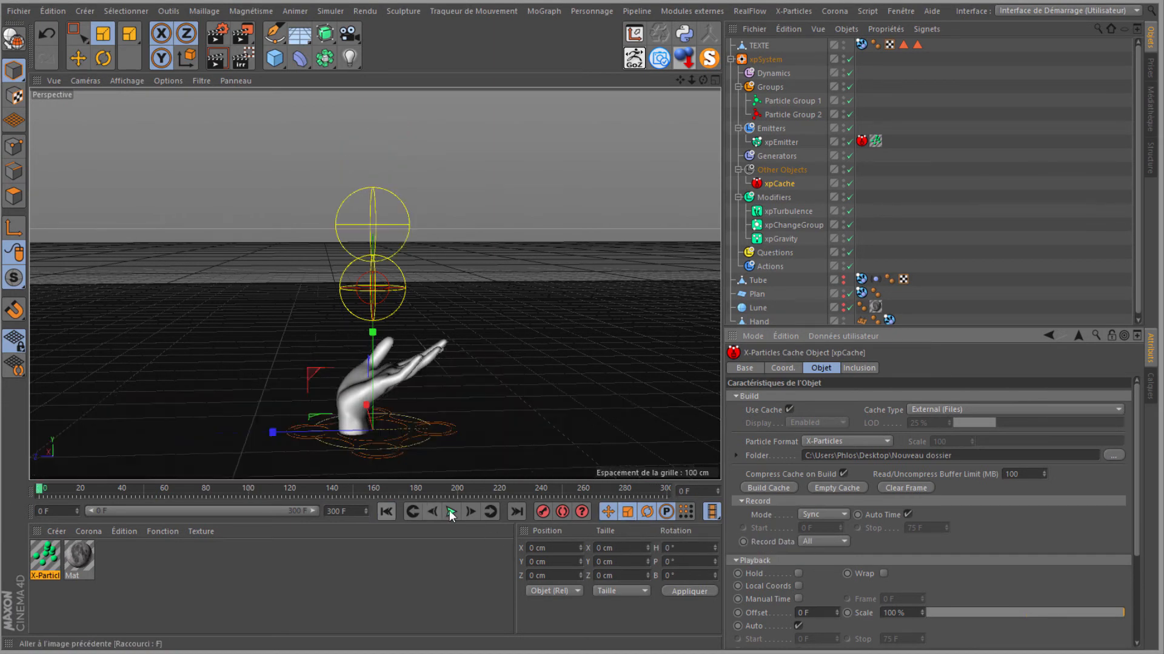
{"action": "left_click", "coordinate": [449, 511]}
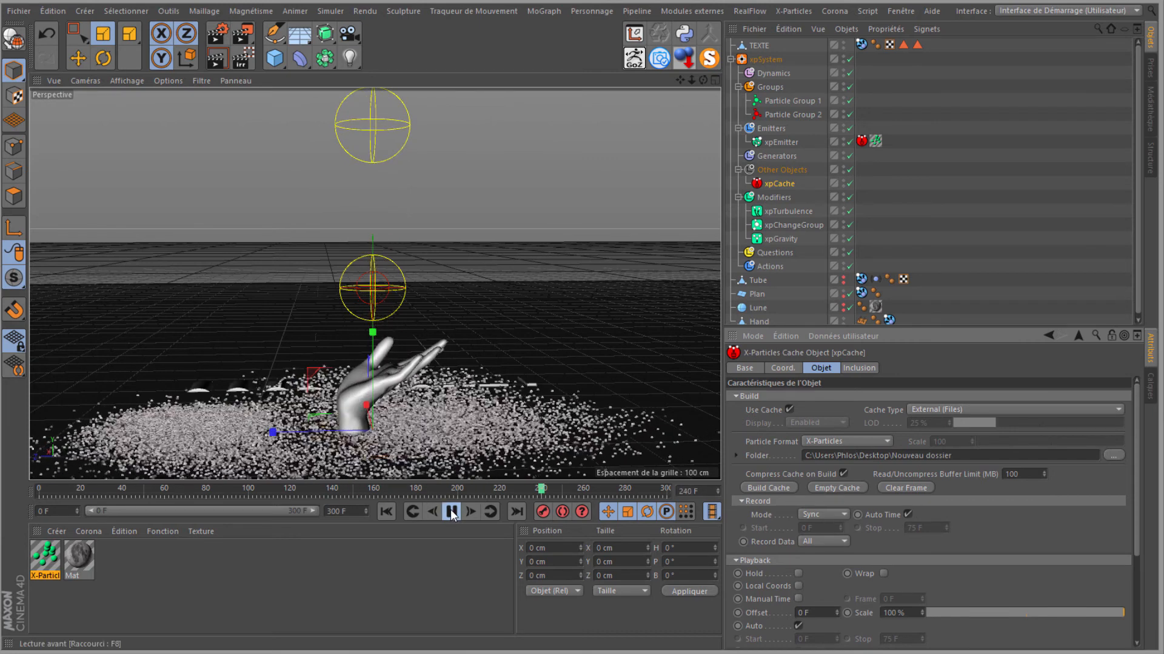
{"action": "left_click", "coordinate": [451, 513]}
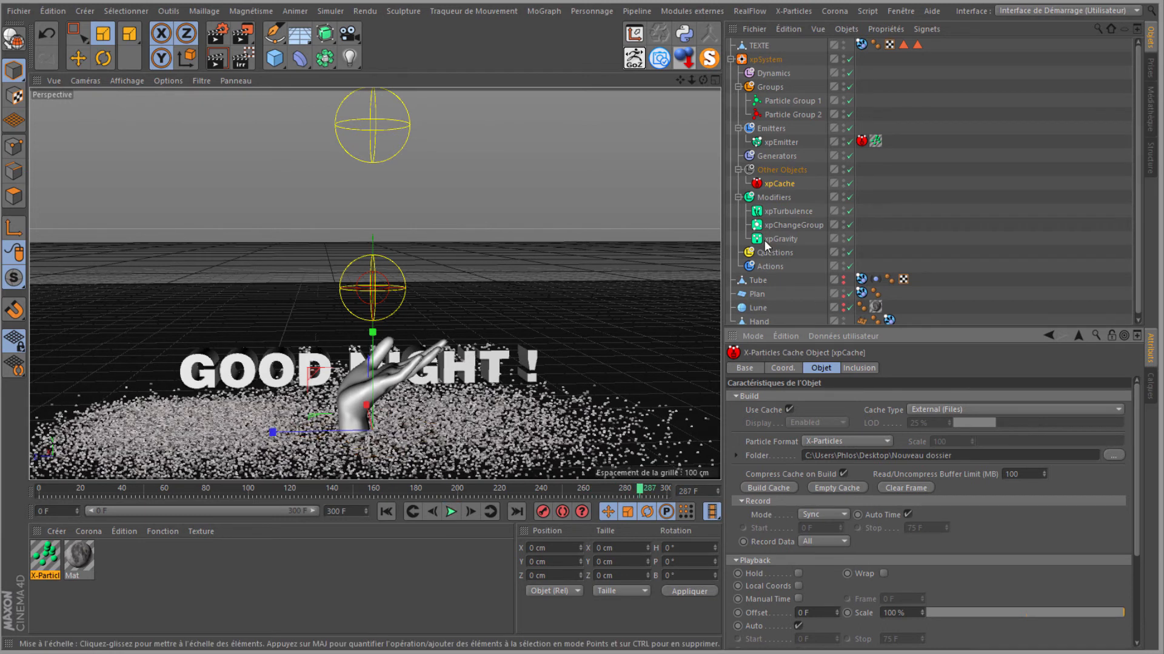
Replay the simulation from frame 169 and set the floor collider's Scatter to 0%
{"action": "left_click", "coordinate": [862, 294]}
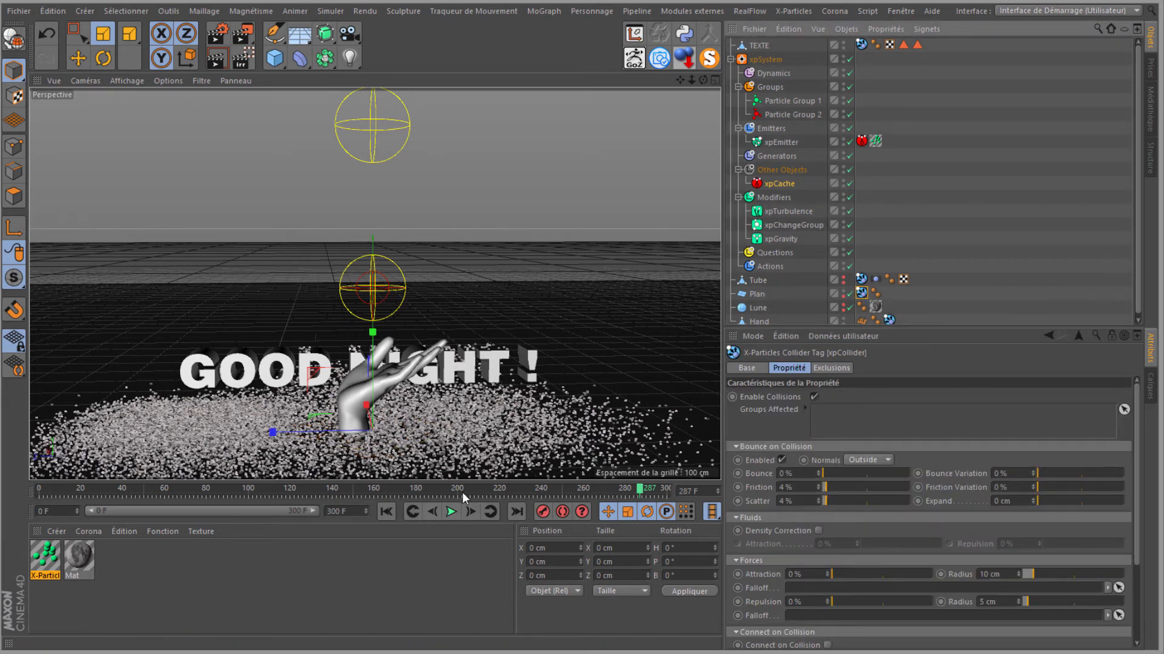
{"action": "left_click_drag", "start_coordinate": [644, 493], "coordinate": [390, 499]}
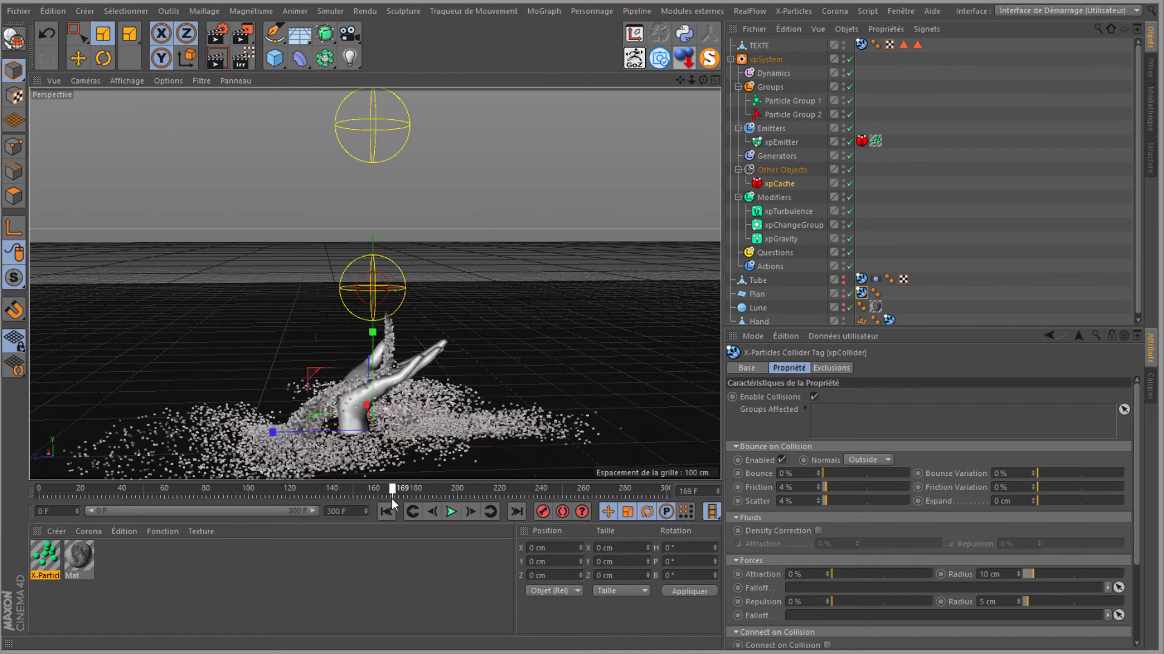
{"action": "left_click", "coordinate": [450, 512]}
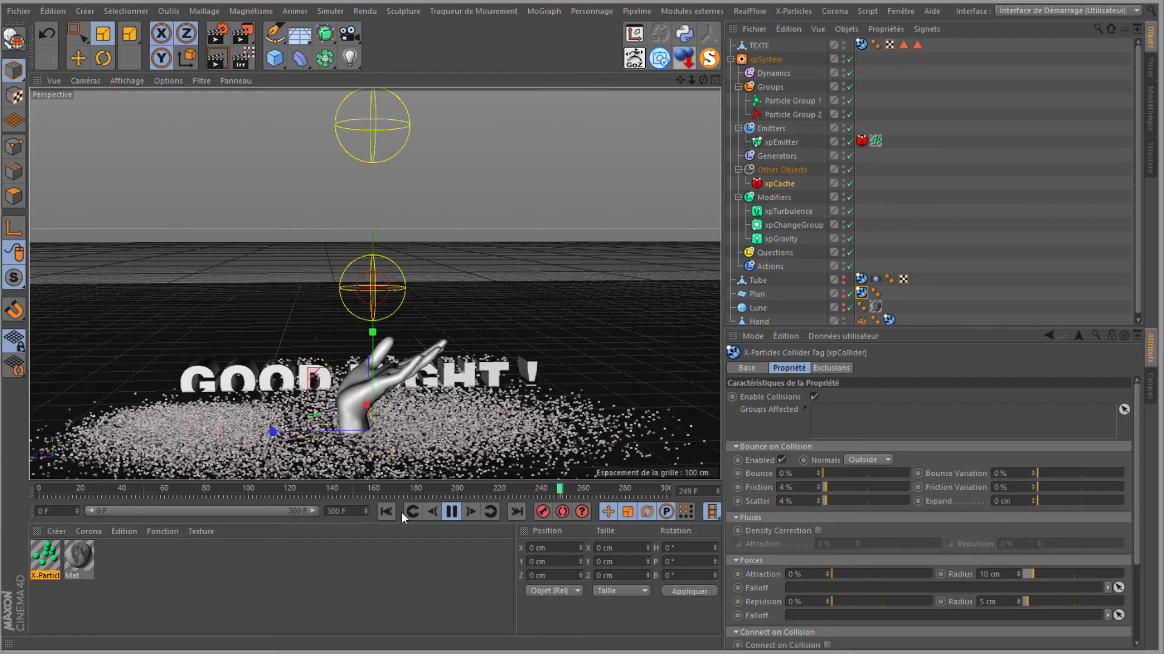
{"action": "left_click", "coordinate": [452, 512]}
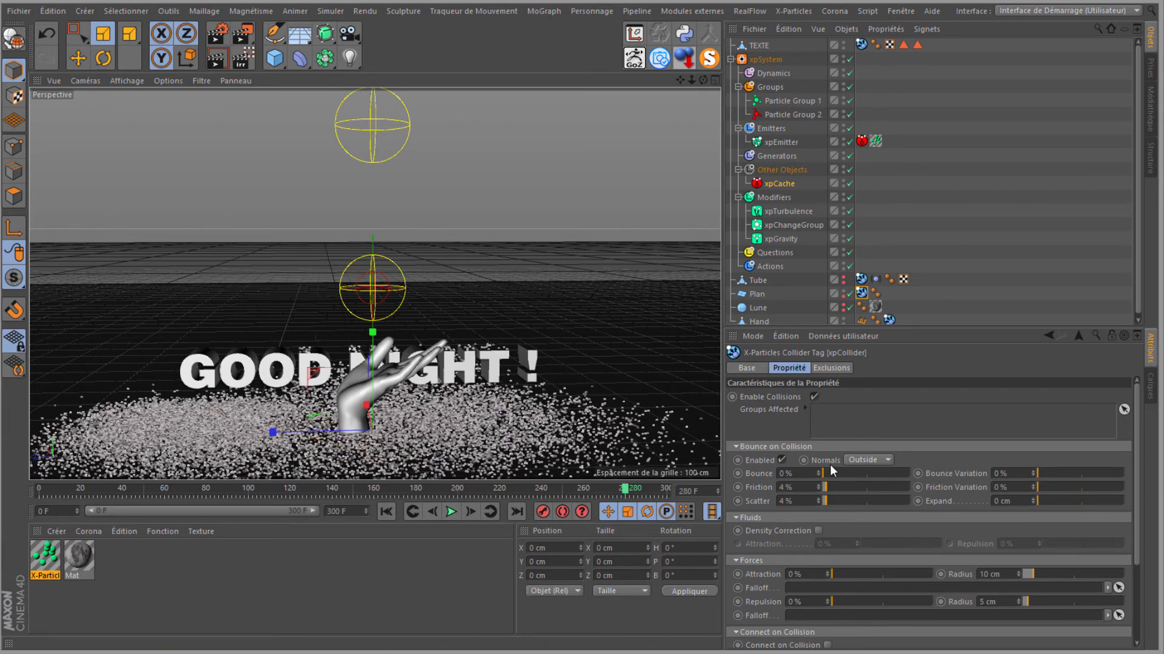
{"action": "left_click", "coordinate": [819, 500]}
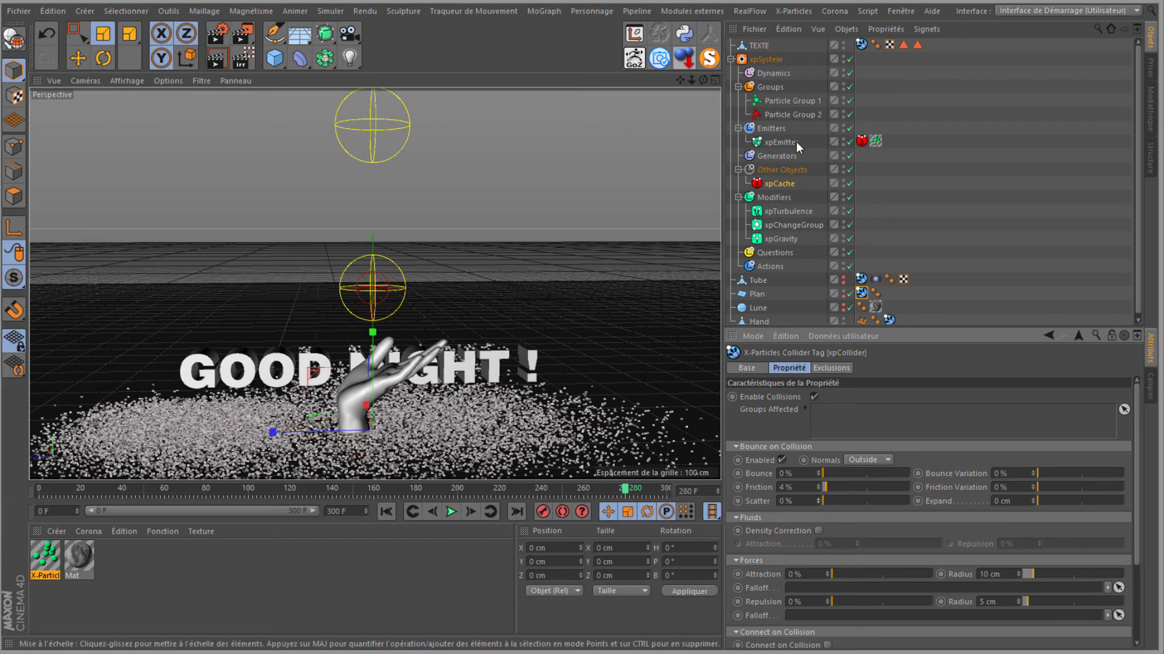
Rebuild the particle cache and review the simulation through frame 300
{"action": "left_click", "coordinate": [779, 184]}
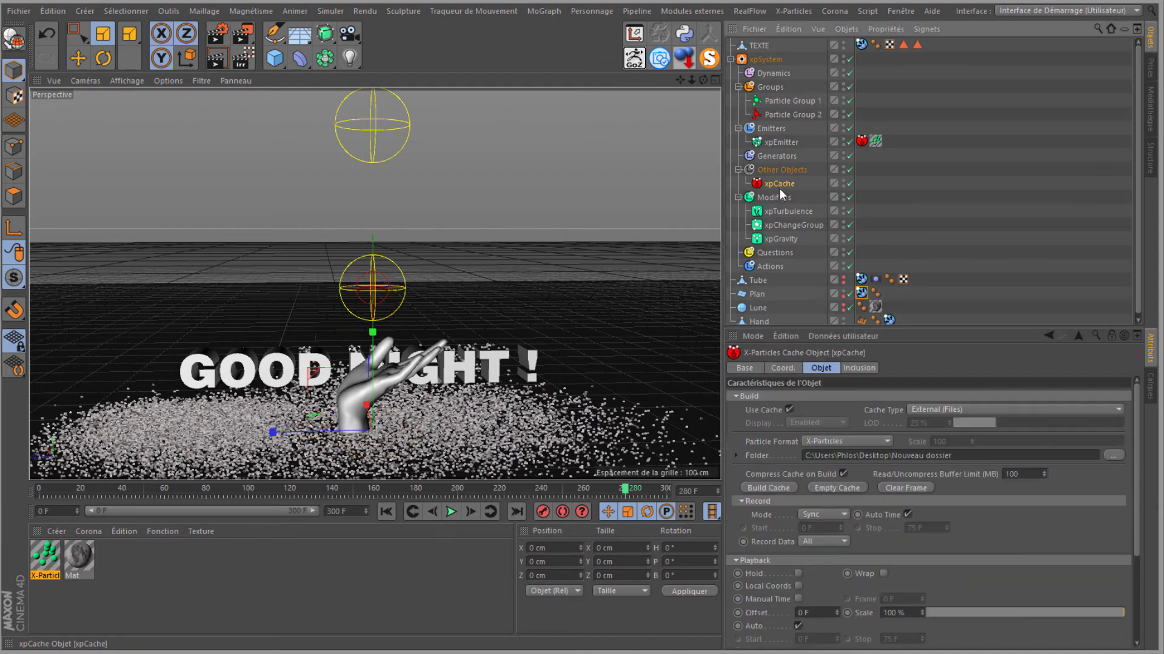
{"action": "left_click", "coordinate": [774, 487]}
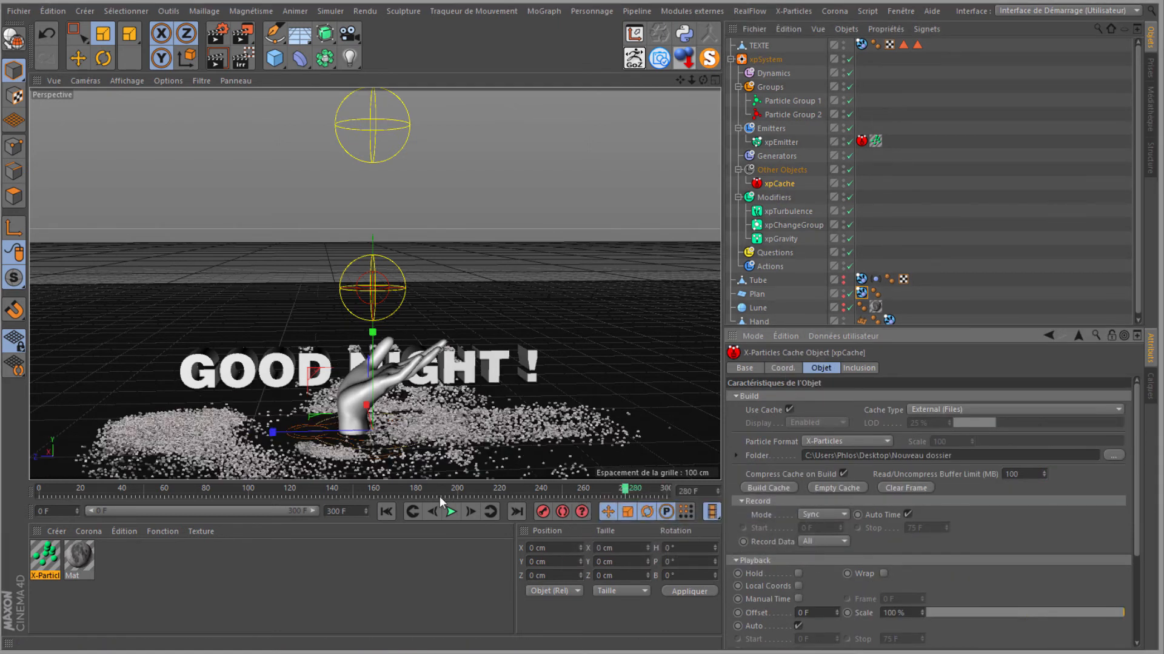
{"action": "left_click", "coordinate": [449, 512]}
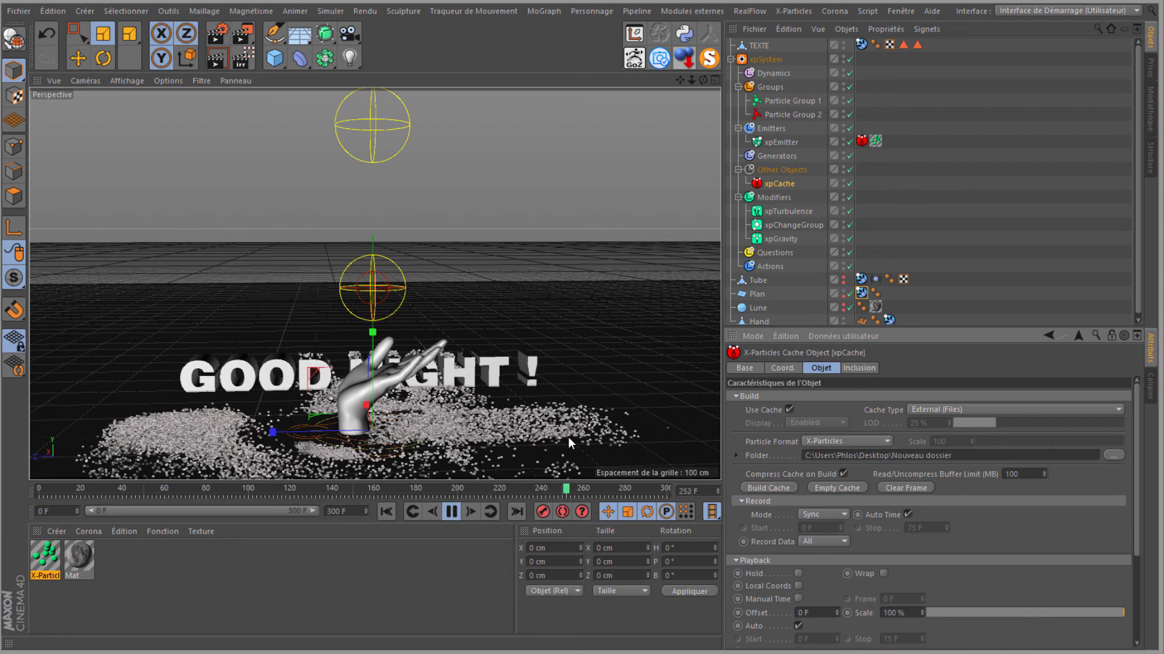
{"action": "left_click", "coordinate": [450, 514]}
{"action": "left_click_drag", "start_coordinate": [595, 488], "coordinate": [673, 498]}
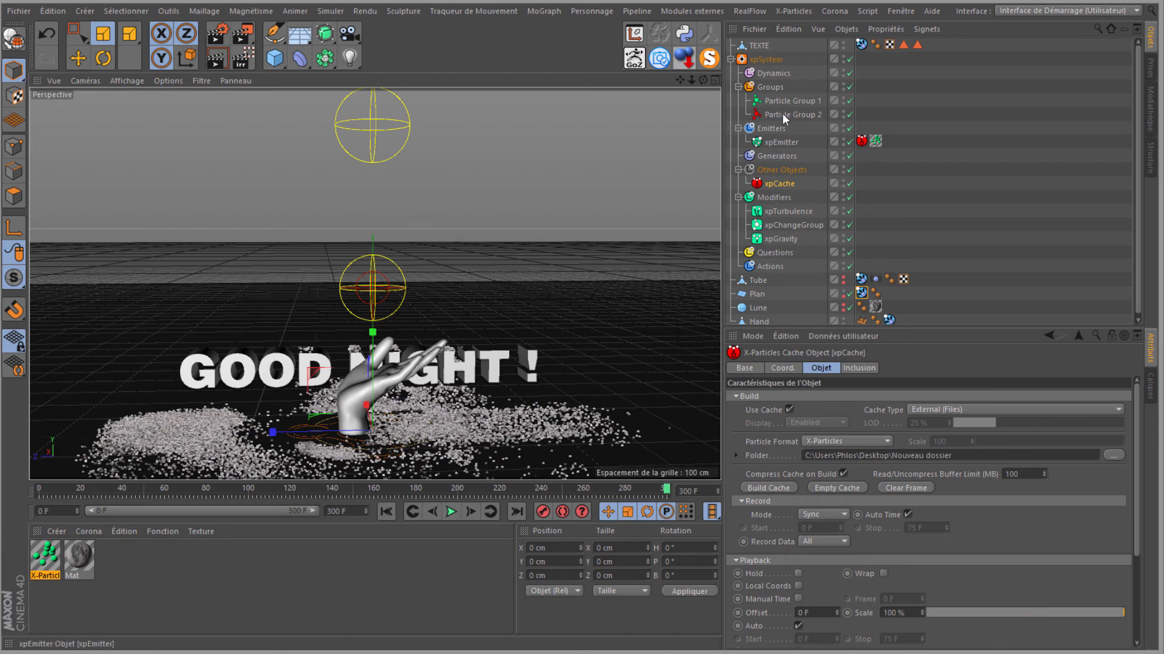
Raise the TEXTE object to about Y 187.4 cm at frame 260 and update its Y position keyframe
{"action": "left_click", "coordinate": [757, 45]}
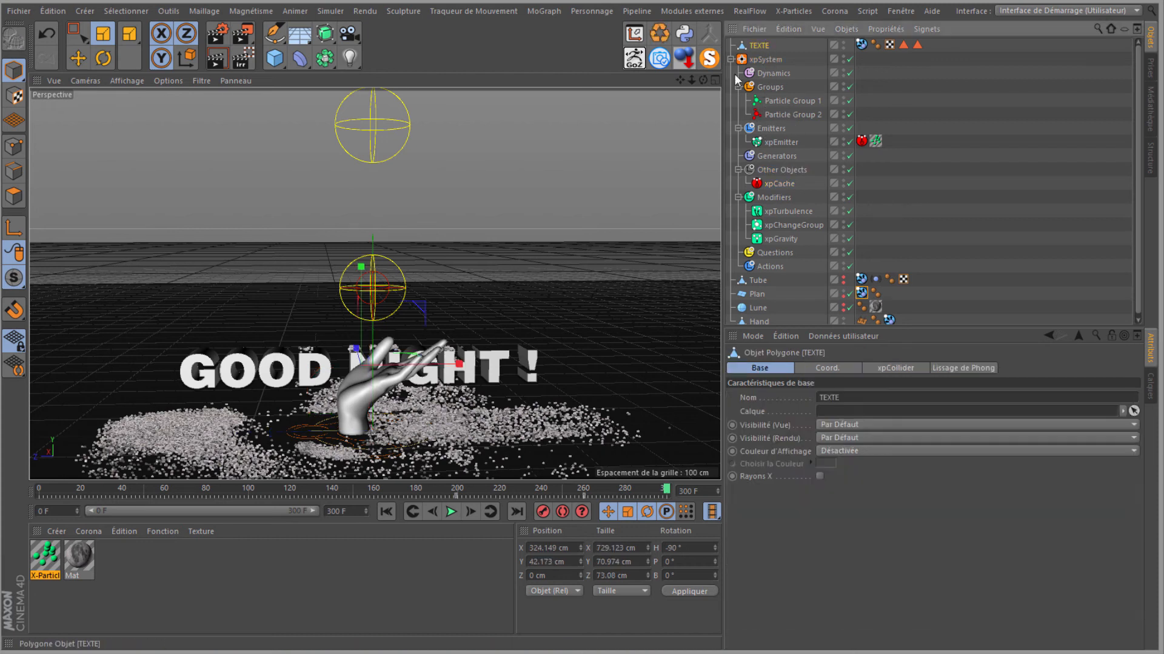
{"action": "left_click", "coordinate": [827, 368]}
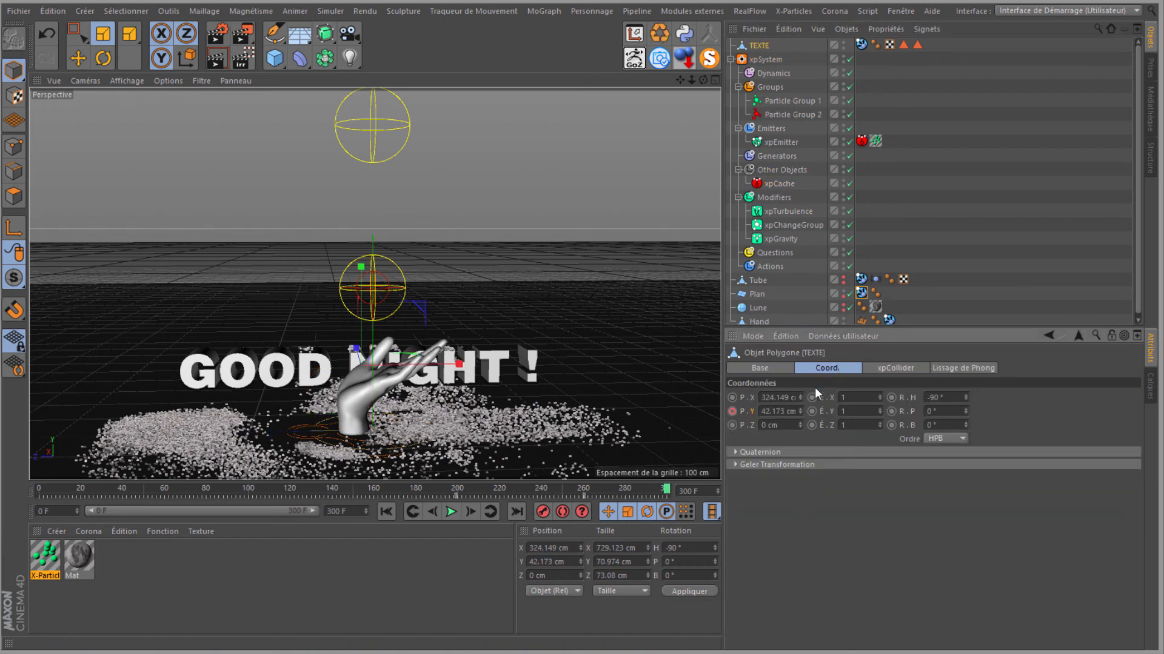
{"action": "left_click", "coordinate": [583, 488]}
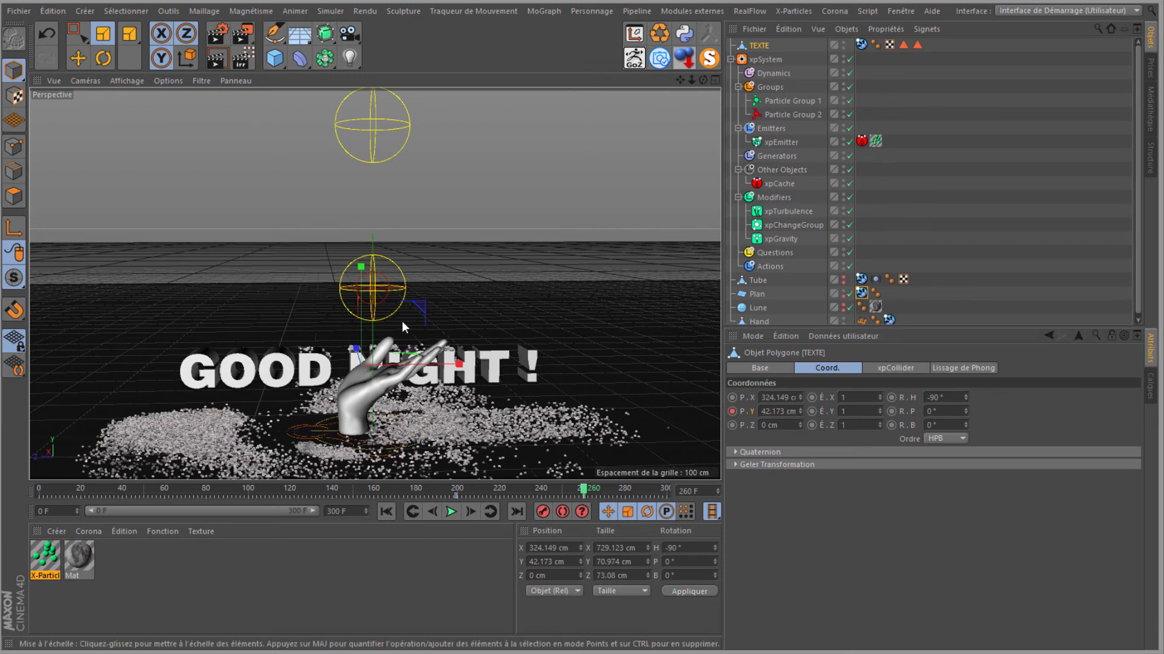
{"action": "left_click", "coordinate": [77, 58]}
{"action": "left_click_drag", "start_coordinate": [358, 264], "coordinate": [358, 193]}
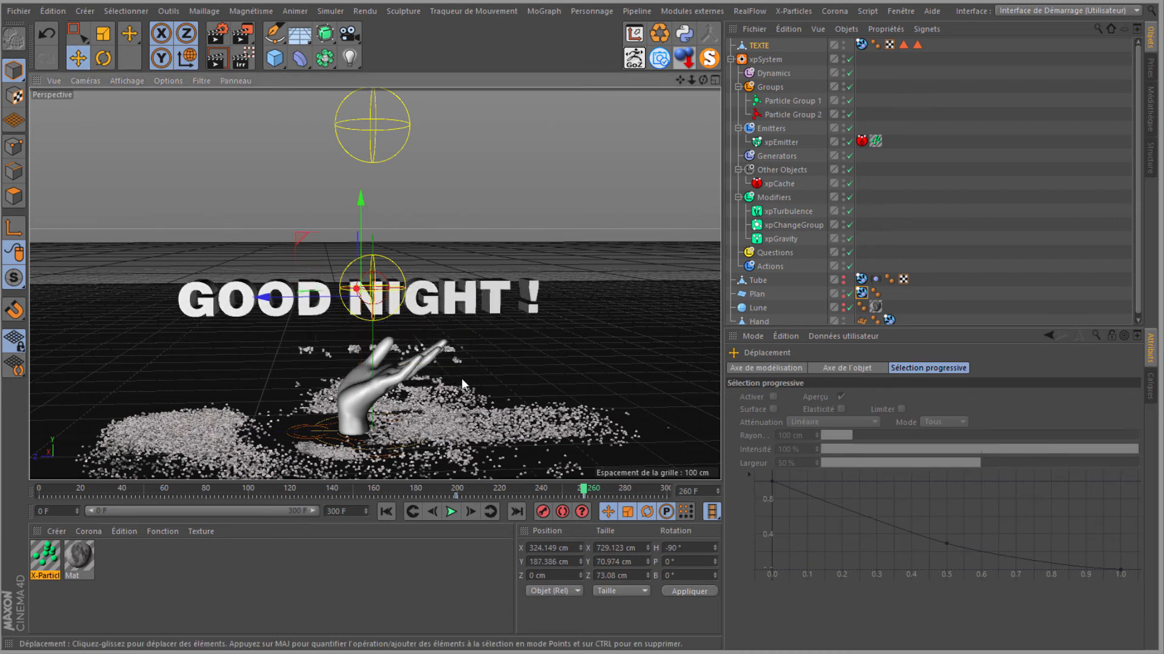
{"action": "left_click", "coordinate": [764, 48]}
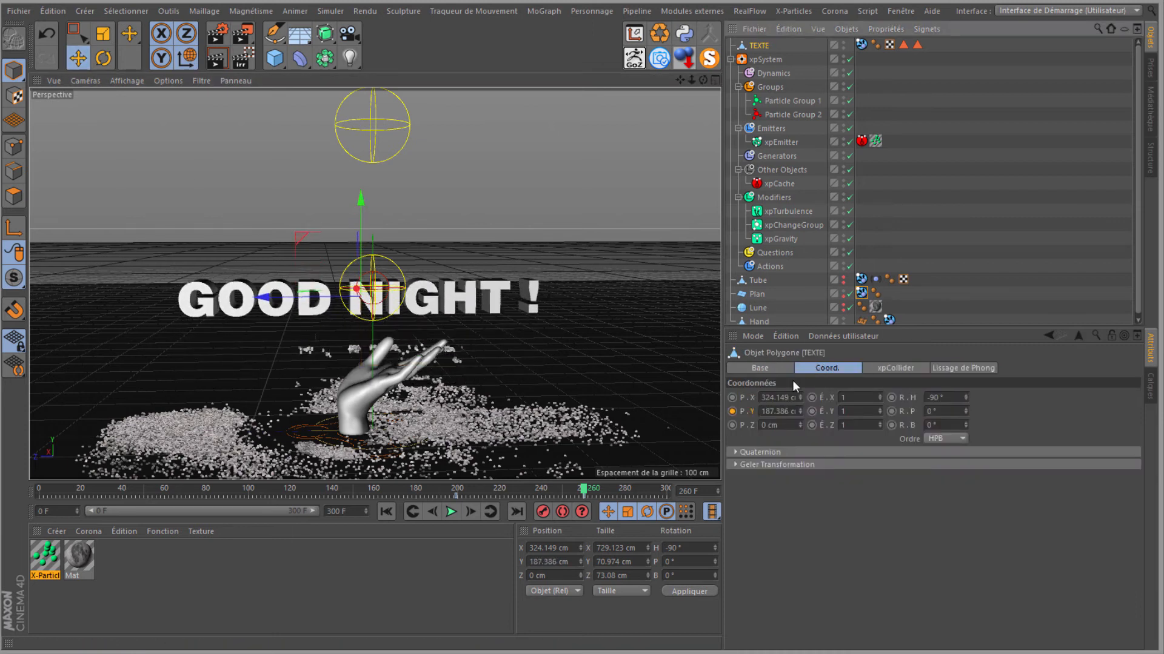
{"action": "left_click", "coordinate": [732, 412], "text": "ctrl"}
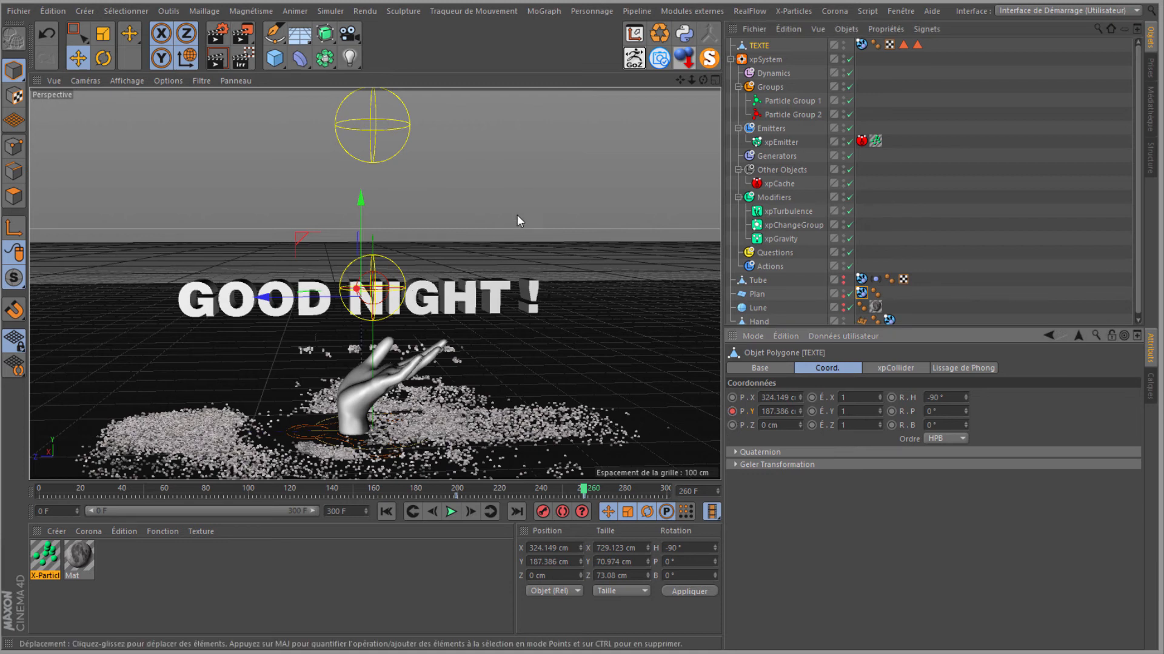
Rebuild the particle cache and play the simulation from the first frame to frame 290
{"action": "left_click", "coordinate": [772, 184]}
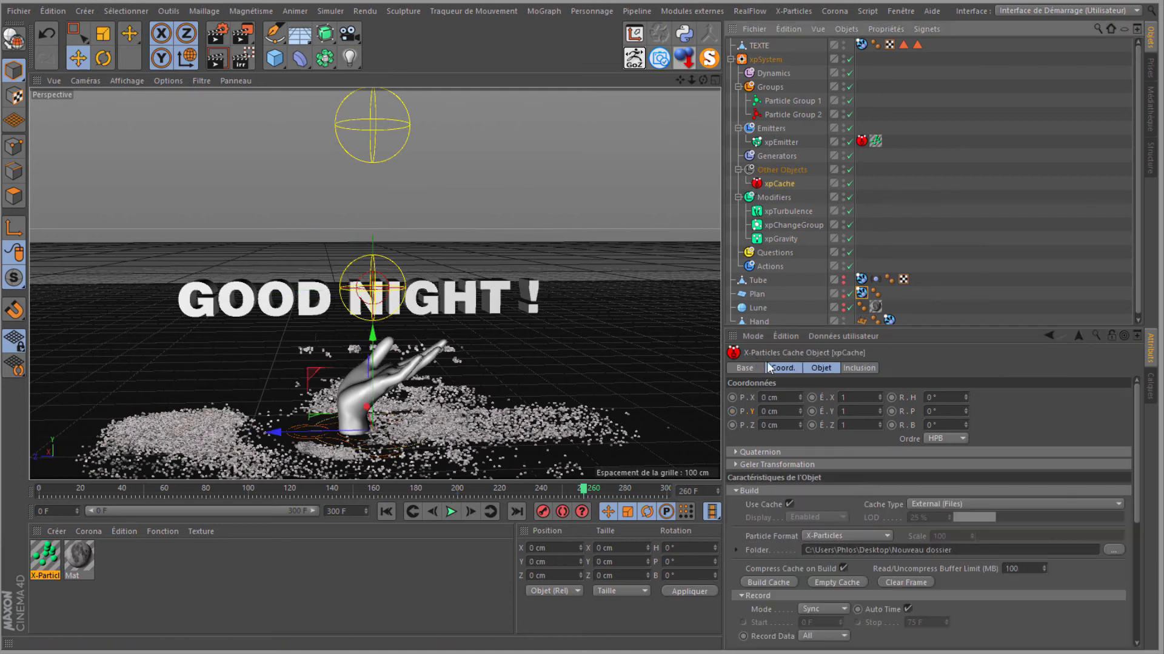
{"action": "left_click", "coordinate": [755, 581]}
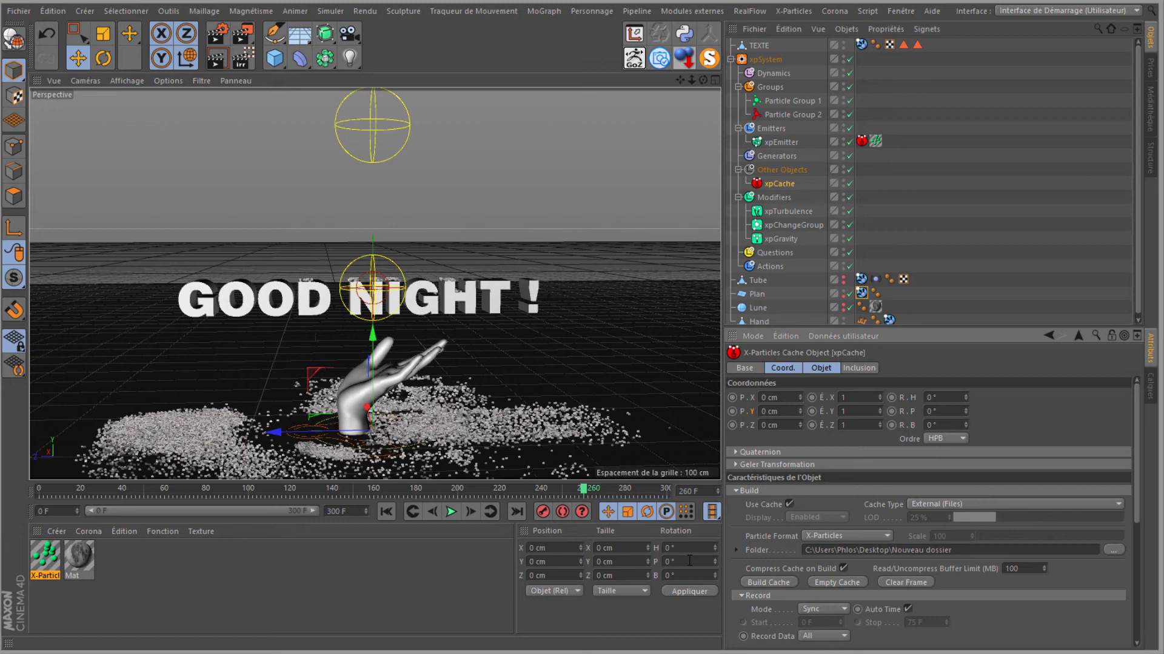
{"action": "left_click", "coordinate": [386, 511]}
{"action": "left_click", "coordinate": [451, 512]}
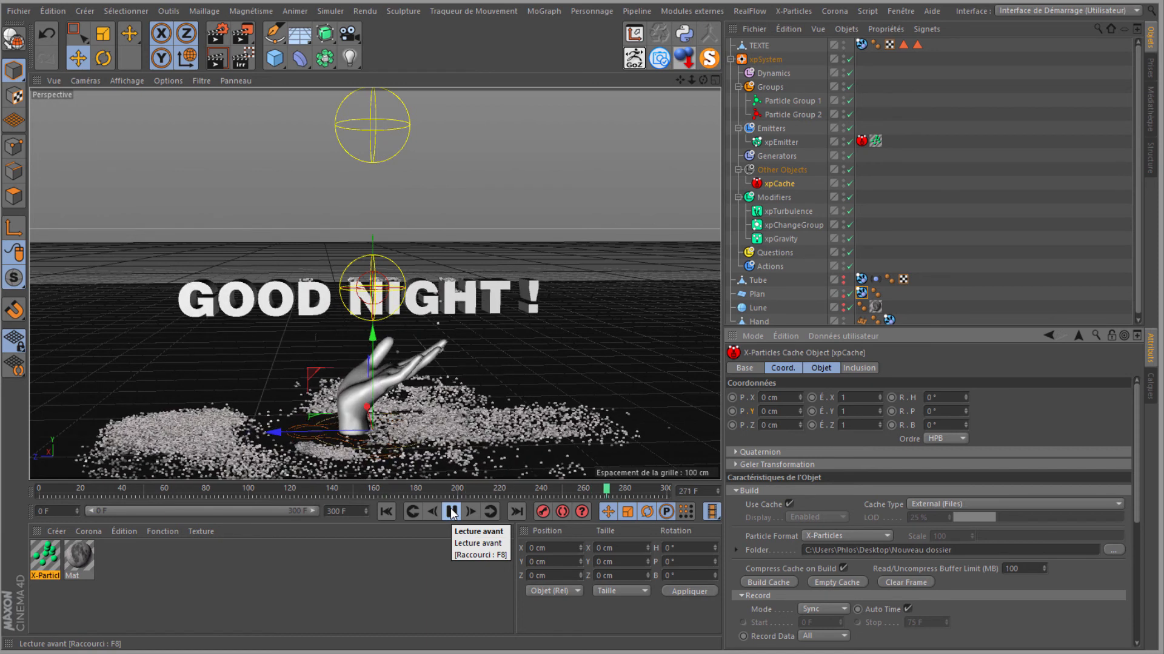
{"action": "left_click", "coordinate": [451, 512]}
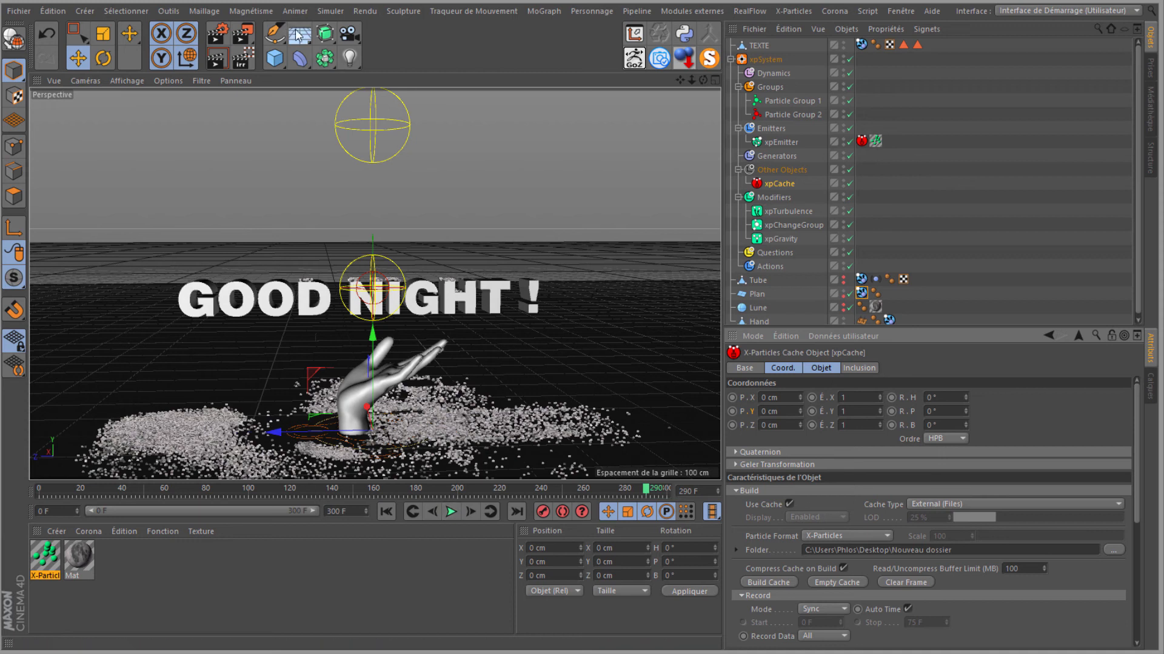
Add a target light and a camera, and frame the hand and text through the camera from a low angle
{"action": "left_click", "coordinate": [349, 58]}
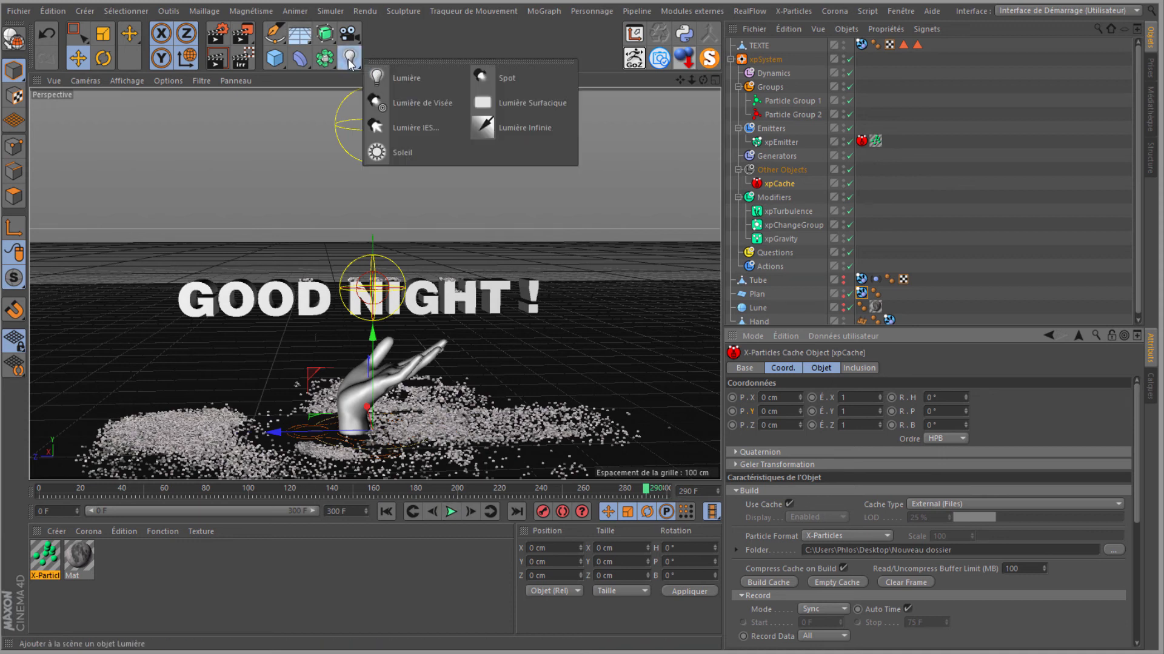
{"action": "left_click", "coordinate": [437, 103]}
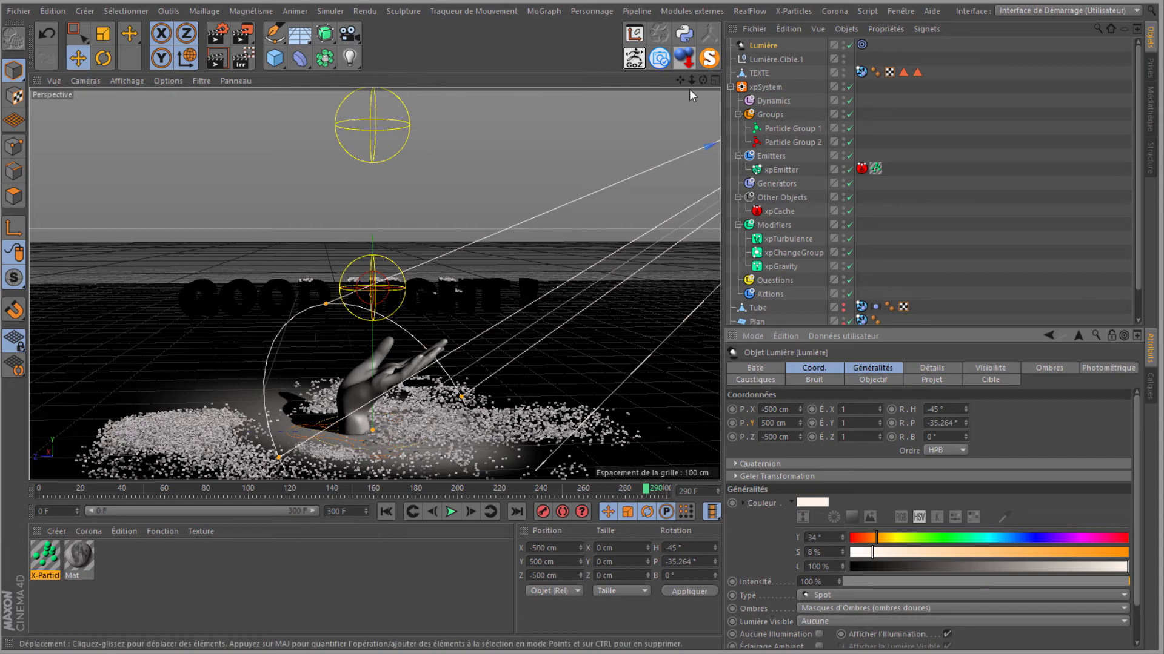
{"action": "left_click", "coordinate": [349, 35]}
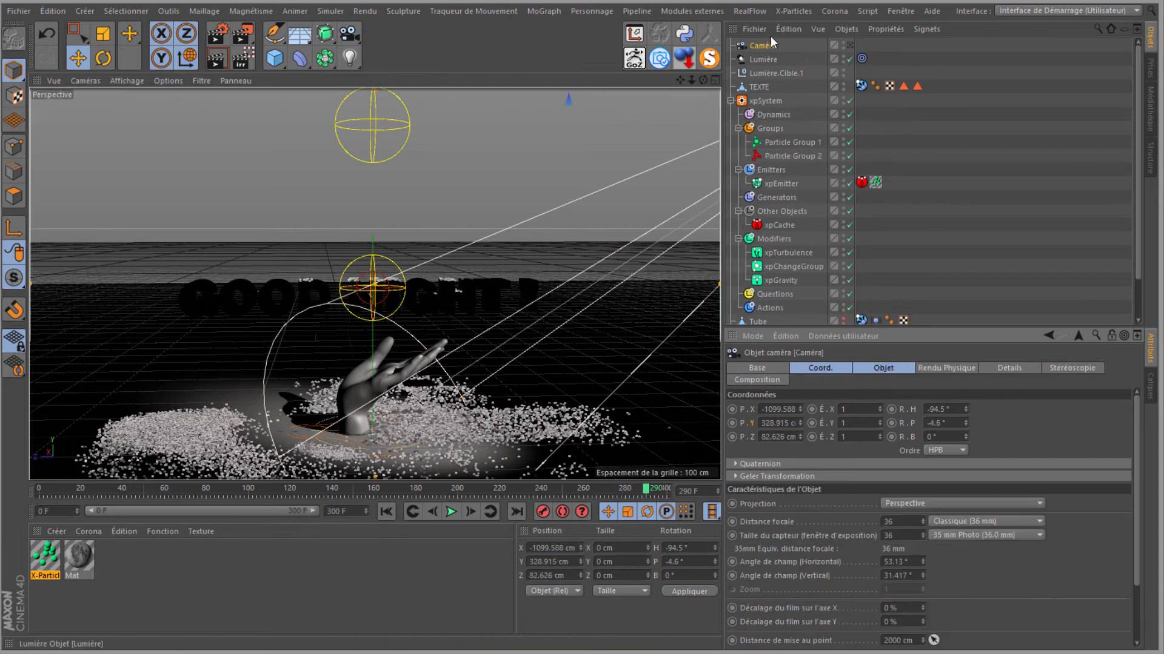
{"action": "left_click", "coordinate": [849, 44]}
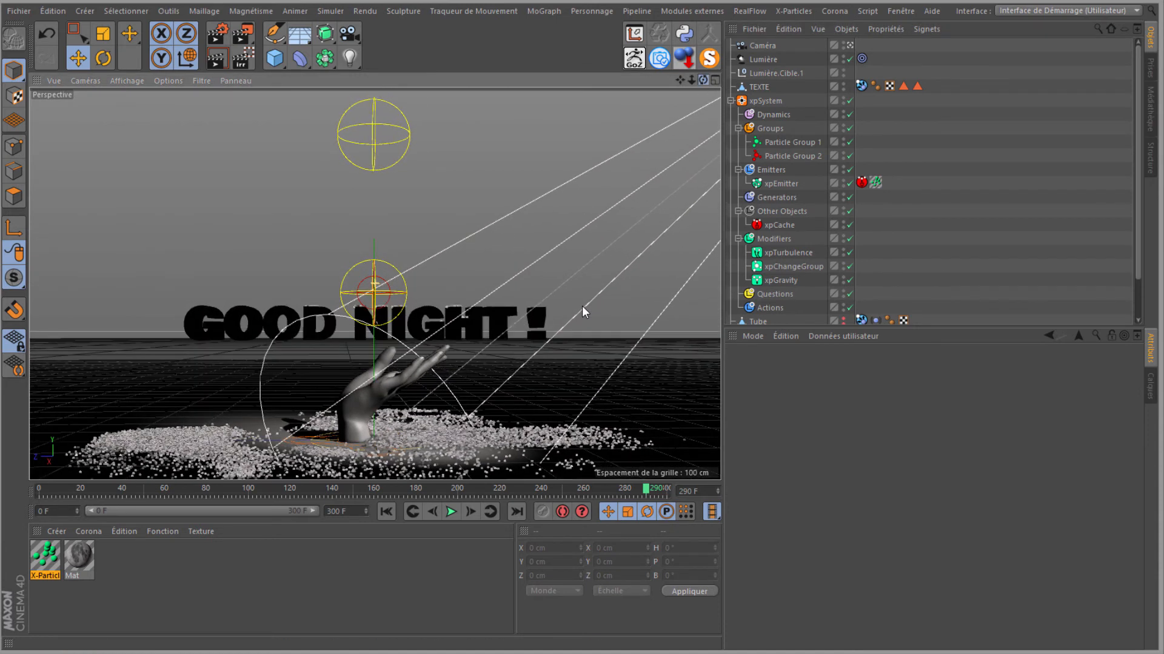
{"action": "left_click_drag", "start_coordinate": [692, 81], "coordinate": [688, 69]}
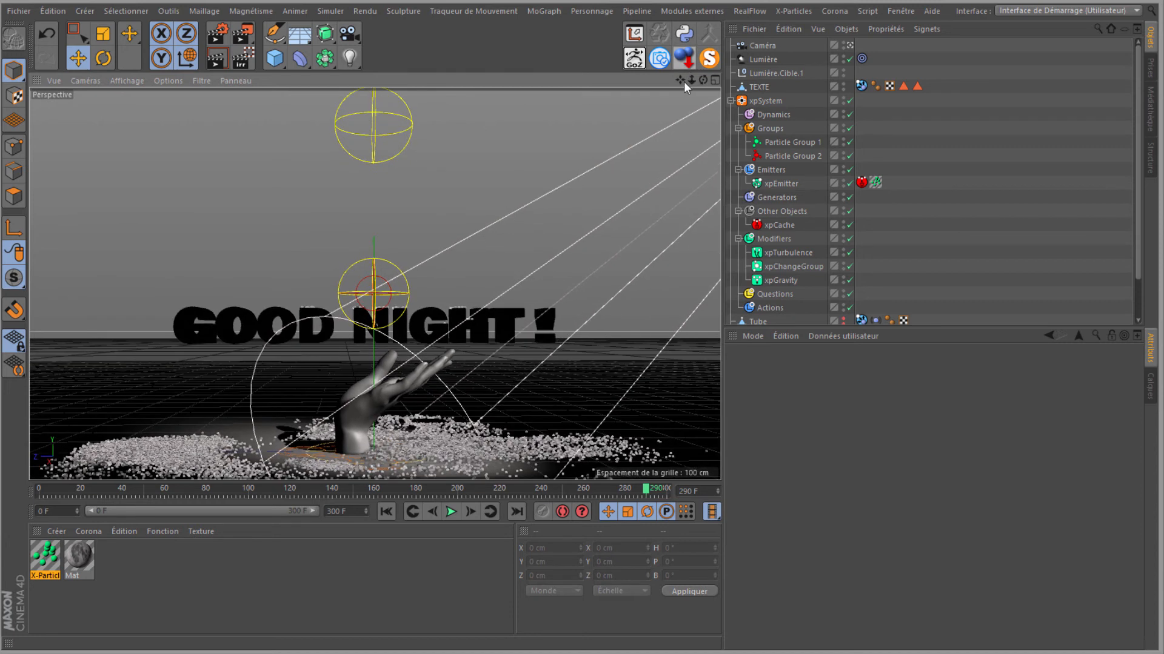
Lock the camera with a Protection tag and return to the default viewport camera
{"action": "right_click", "coordinate": [755, 44]}
{"action": "mouse_move", "coordinate": [969, 5]}
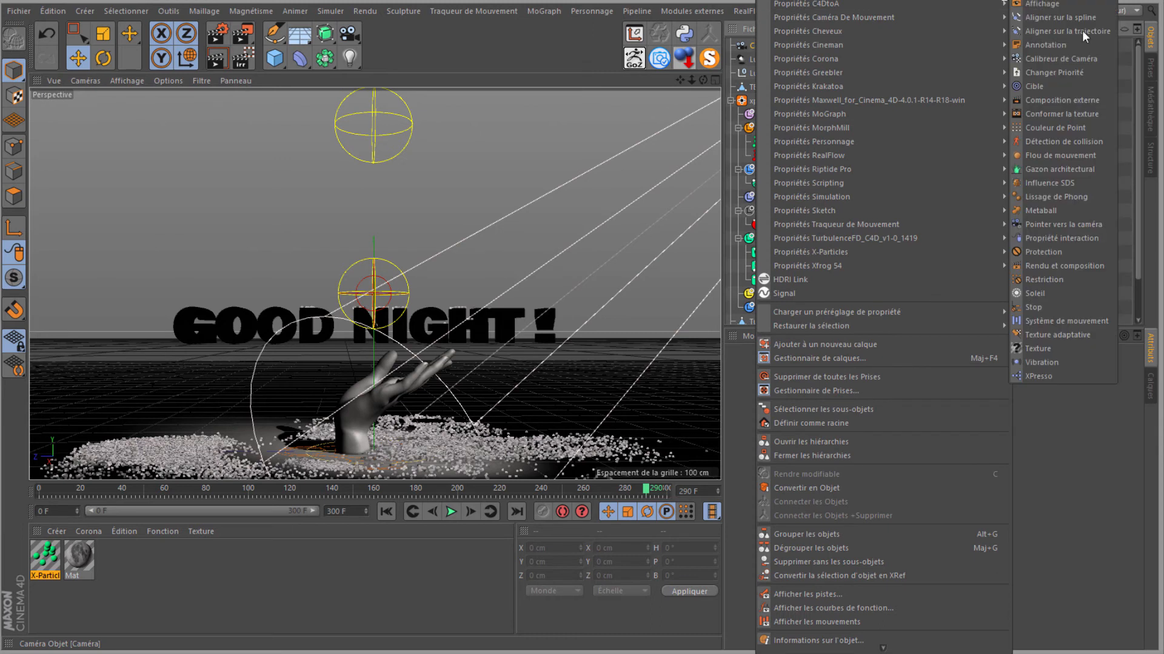
{"action": "left_click", "coordinate": [1056, 252]}
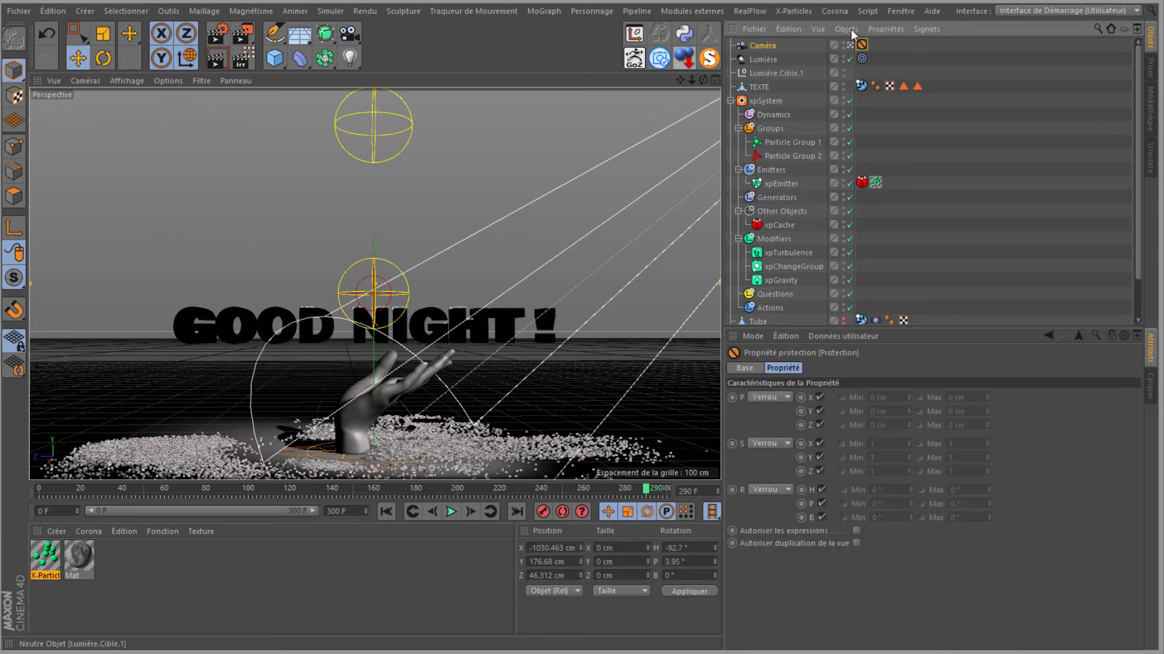
{"action": "left_click", "coordinate": [848, 45]}
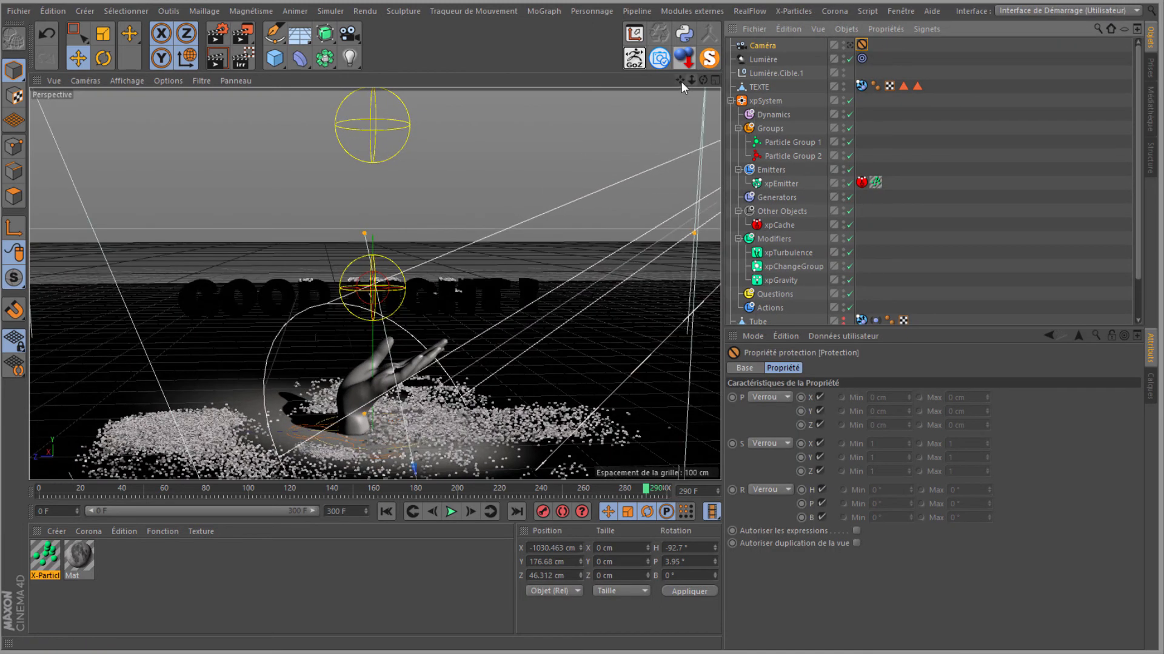
At the first frame, show the Lune sphere and hide the Plan floor in the viewport
{"action": "left_click", "coordinate": [387, 511]}
{"action": "scroll", "coordinate": [758, 308], "scroll_direction": "down", "scroll_amount": 2}
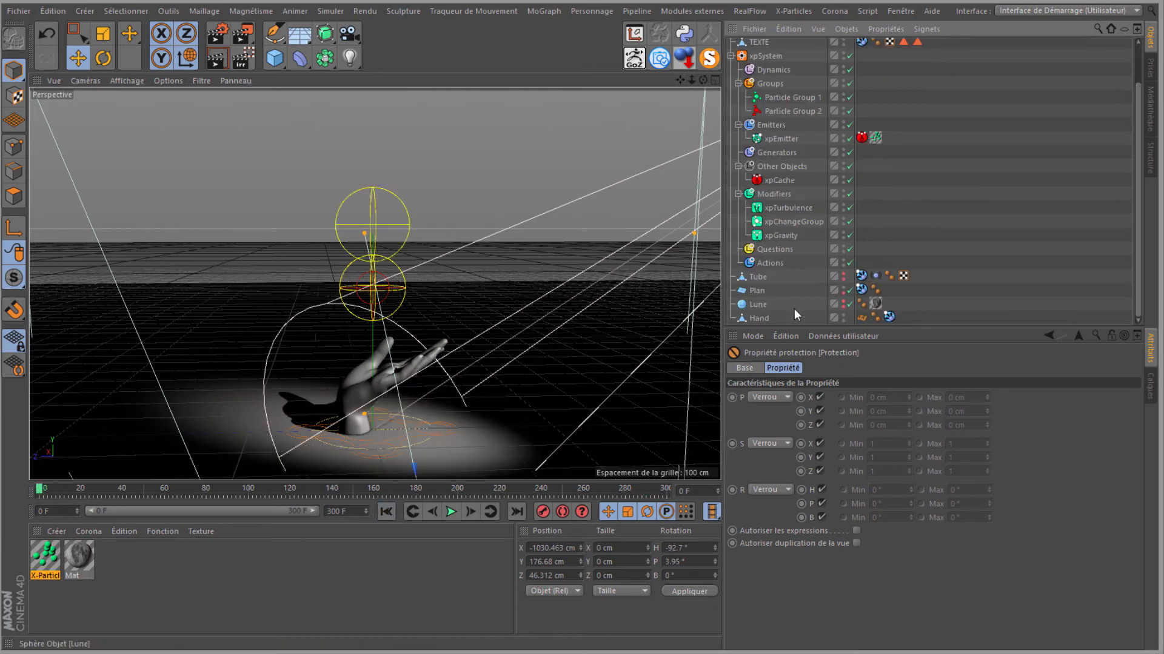
{"action": "left_click", "coordinate": [843, 301]}
{"action": "left_click", "coordinate": [843, 288]}
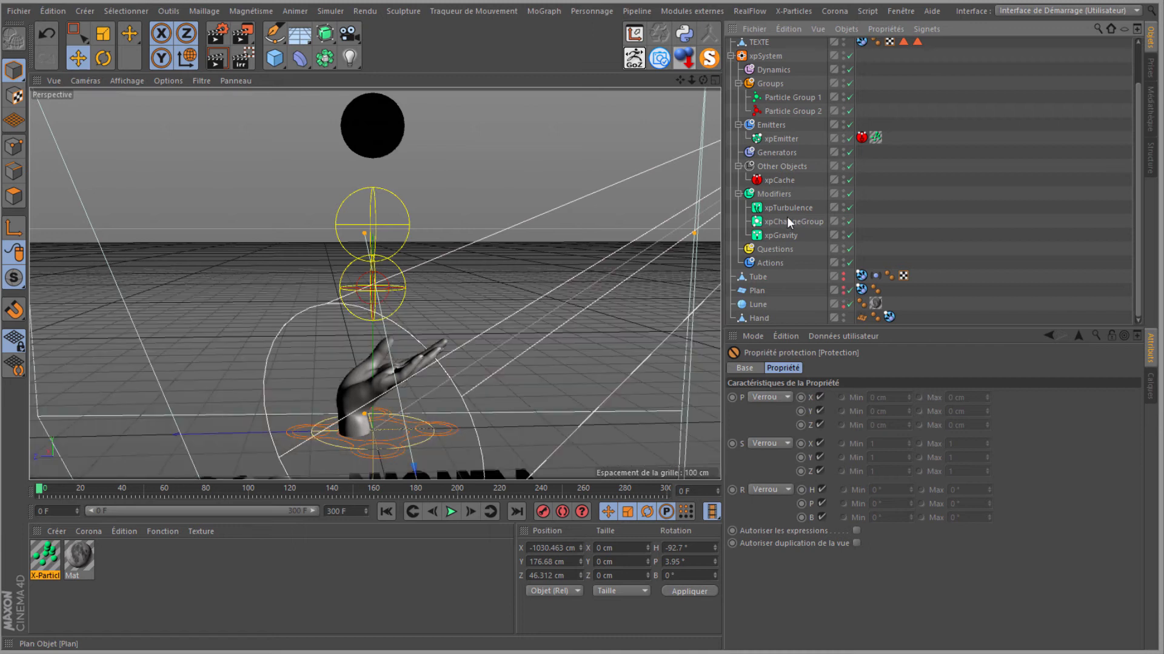
Move the target light above the hand to about X -13 cm, Y 618 cm, Z 162 cm
{"action": "scroll", "coordinate": [581, 312], "scroll_direction": "down", "scroll_amount": 5}
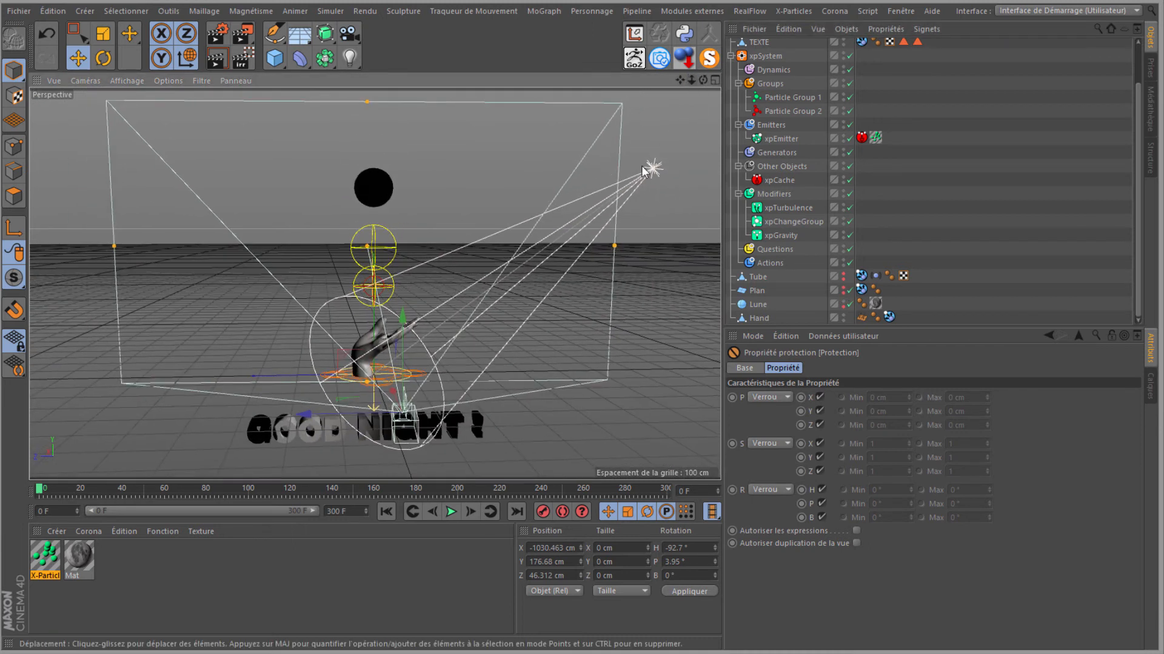
{"action": "left_click", "coordinate": [651, 172]}
{"action": "left_click_drag", "start_coordinate": [525, 166], "coordinate": [238, 145]}
{"action": "left_click_drag", "start_coordinate": [308, 104], "coordinate": [308, 31]}
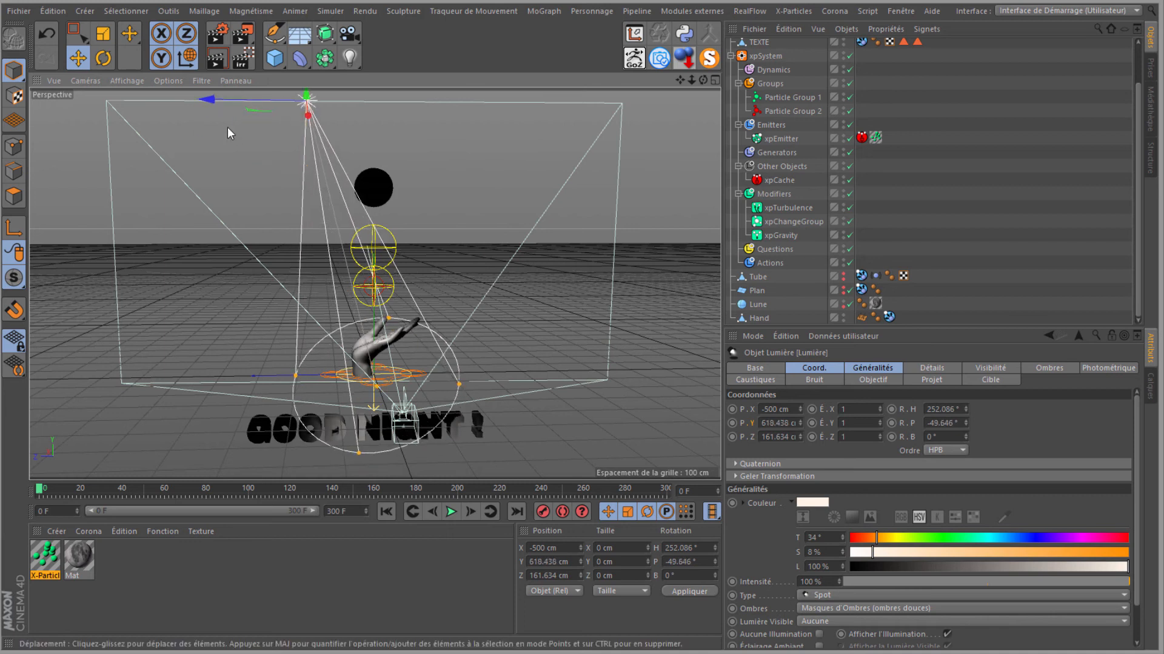
{"action": "scroll", "coordinate": [582, 308], "scroll_direction": "down", "scroll_amount": 2}
{"action": "left_click_drag", "start_coordinate": [682, 80], "coordinate": [310, 231]}
Centre the light on the moon in the top view, at about X 0.2 cm
{"action": "left_click", "coordinate": [86, 80]}
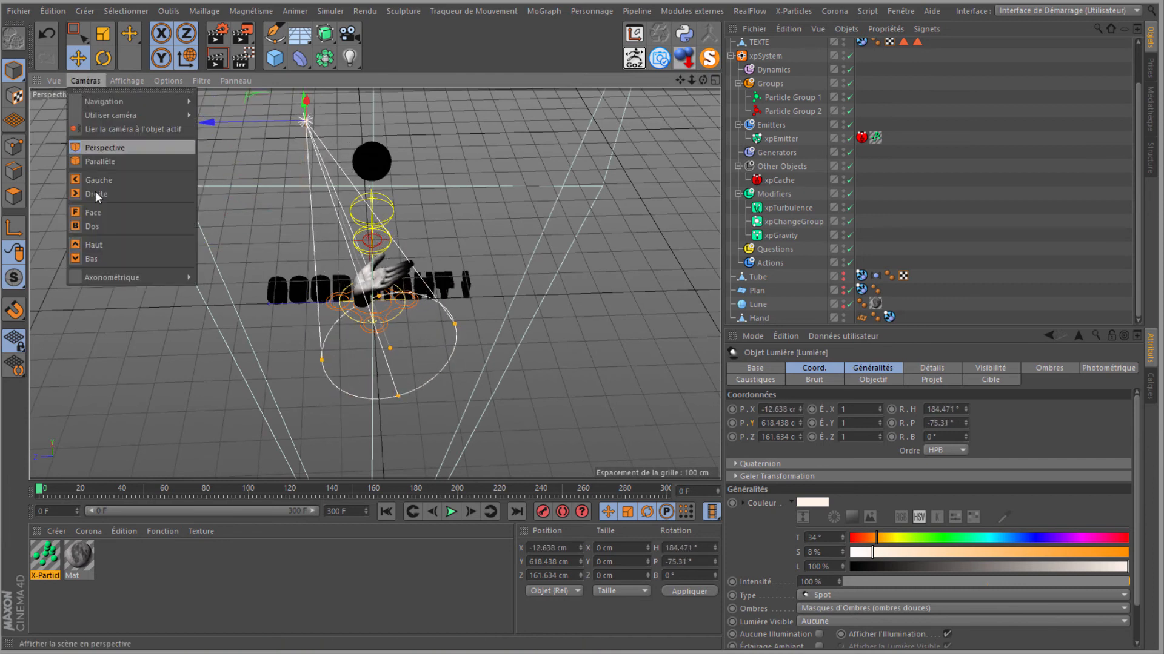
{"action": "left_click", "coordinate": [101, 243]}
{"action": "scroll", "coordinate": [363, 195], "scroll_direction": "down", "scroll_amount": 2}
{"action": "scroll", "coordinate": [373, 201], "scroll_direction": "down", "scroll_amount": 1}
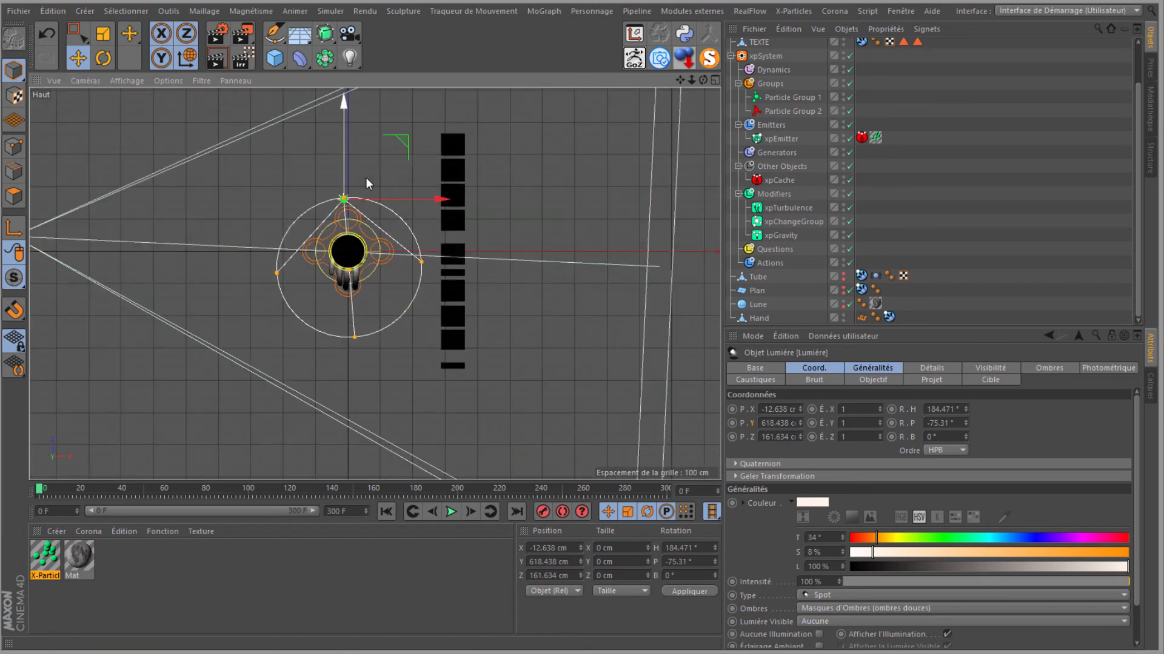
{"action": "left_click_drag", "start_coordinate": [388, 199], "coordinate": [349, 179]}
Check the light in the front view and raise it to about Y 807 cm in the left view
{"action": "left_click", "coordinate": [88, 81]}
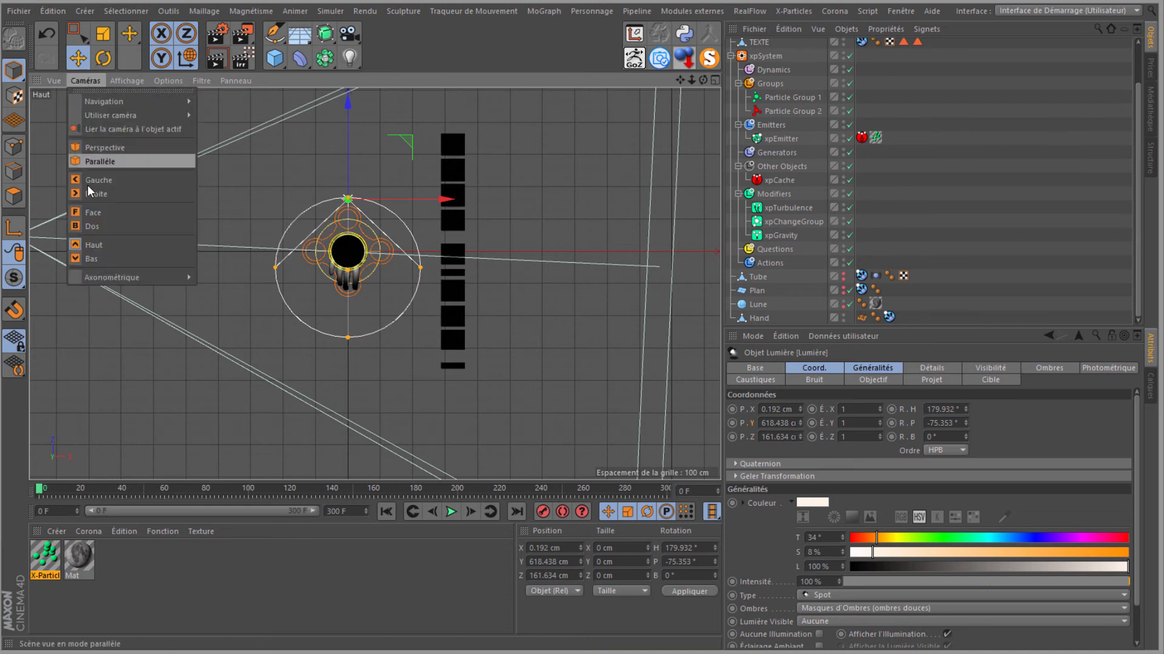
{"action": "left_click", "coordinate": [92, 217]}
{"action": "scroll", "coordinate": [297, 205], "scroll_direction": "down", "scroll_amount": 5}
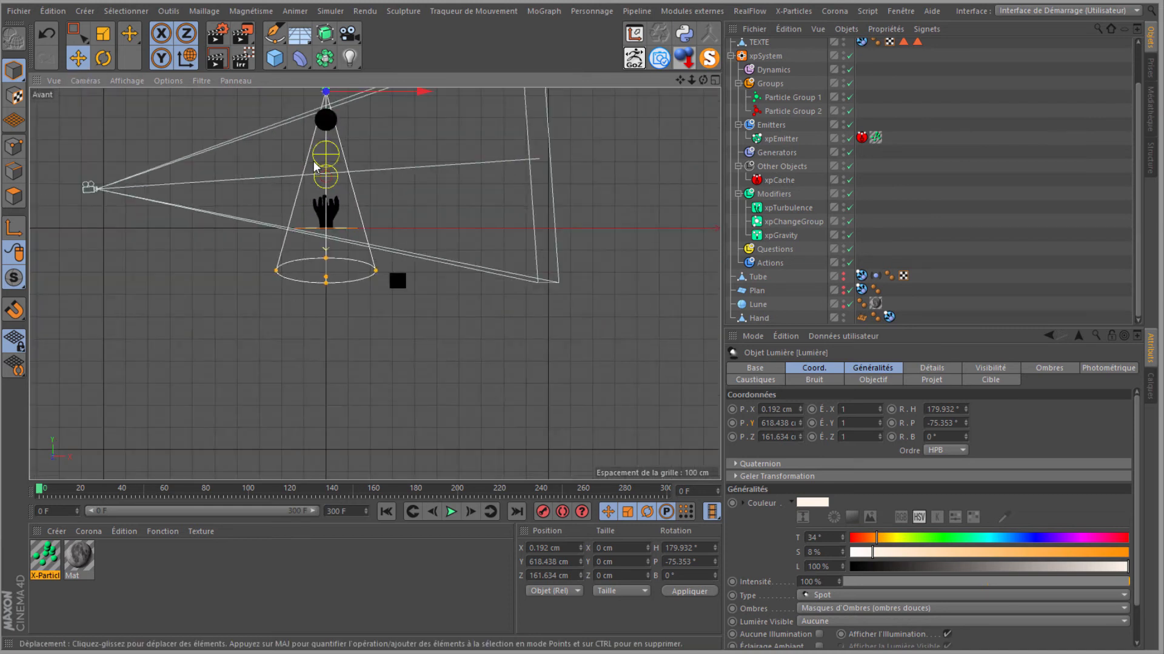
{"action": "left_click", "coordinate": [85, 82]}
{"action": "left_click", "coordinate": [89, 180]}
{"action": "scroll", "coordinate": [300, 159], "scroll_direction": "down", "scroll_amount": 4}
{"action": "left_click_drag", "start_coordinate": [680, 79], "coordinate": [305, 114]}
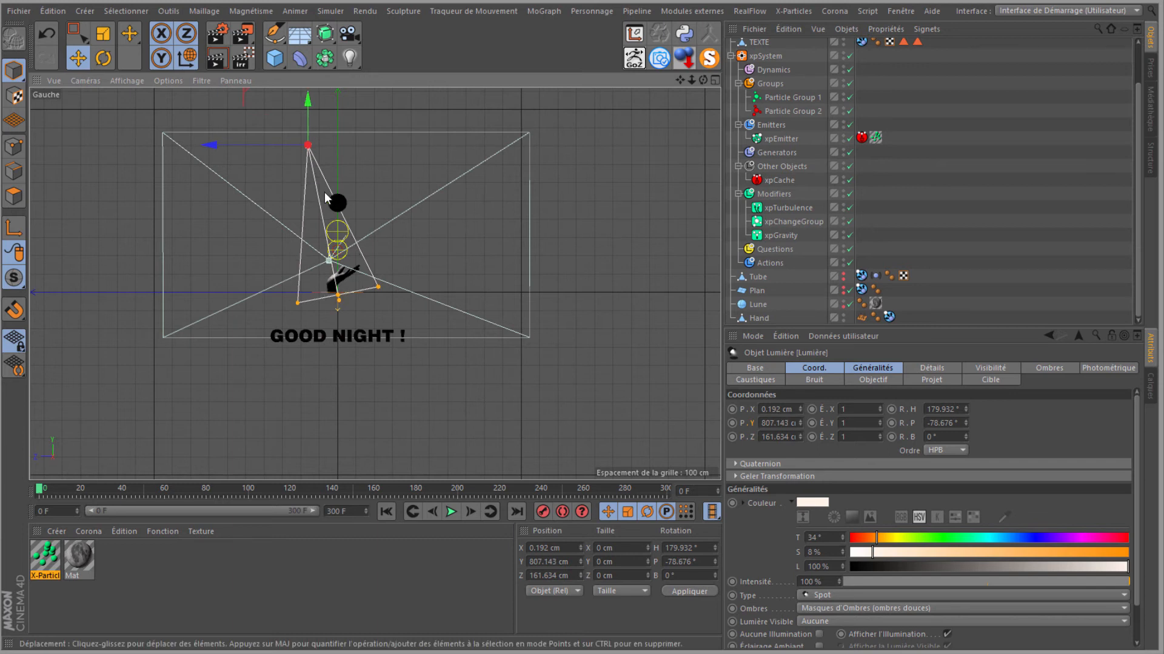
{"action": "scroll", "coordinate": [330, 200], "scroll_direction": "up", "scroll_amount": 5}
{"action": "scroll", "coordinate": [383, 271], "scroll_direction": "down", "scroll_amount": 5}
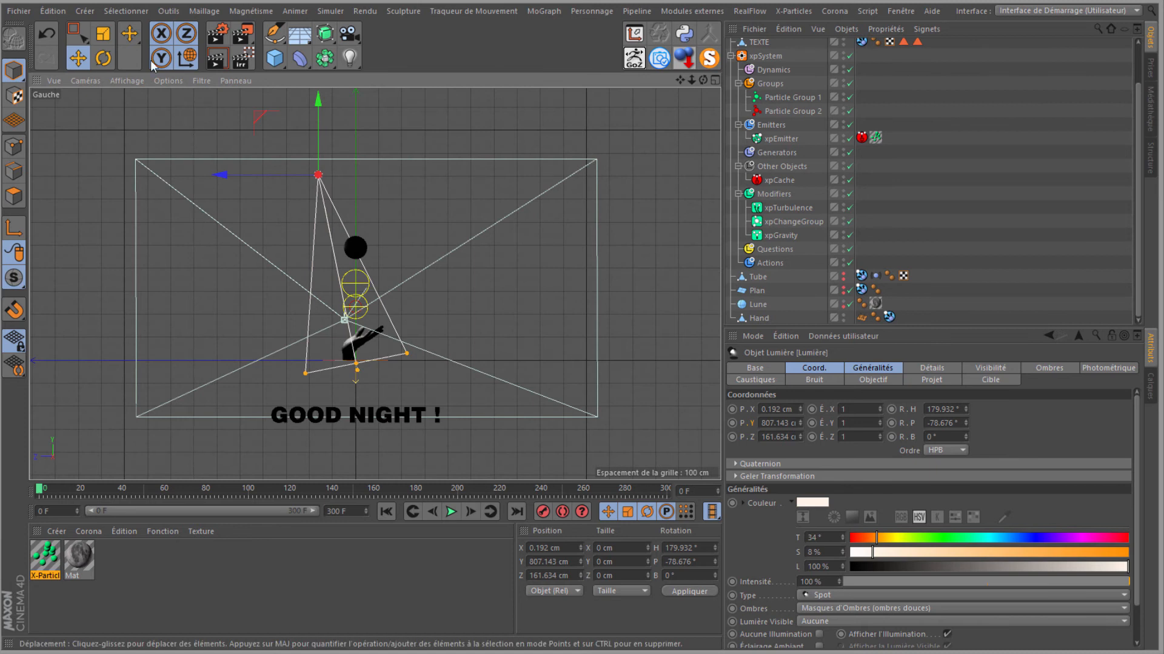
Return to the perspective view, look through the scene camera and render a preview of frame 0
{"action": "left_click", "coordinate": [86, 81]}
{"action": "left_click", "coordinate": [106, 148]}
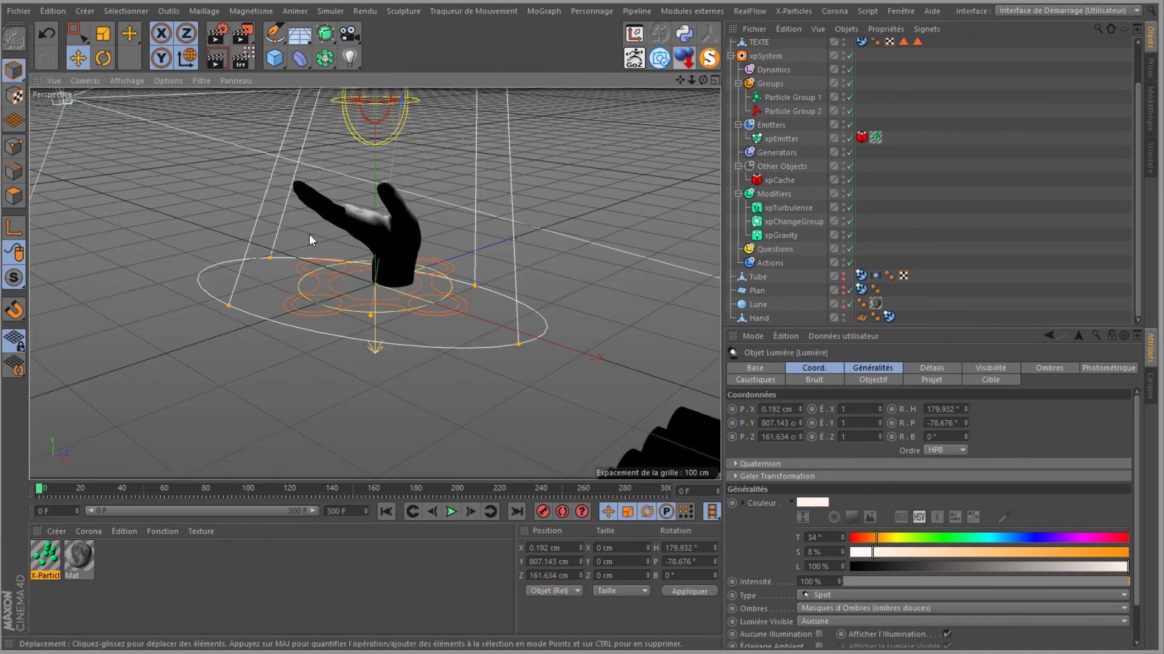
{"action": "scroll", "coordinate": [839, 101], "scroll_direction": "up", "scroll_amount": 2}
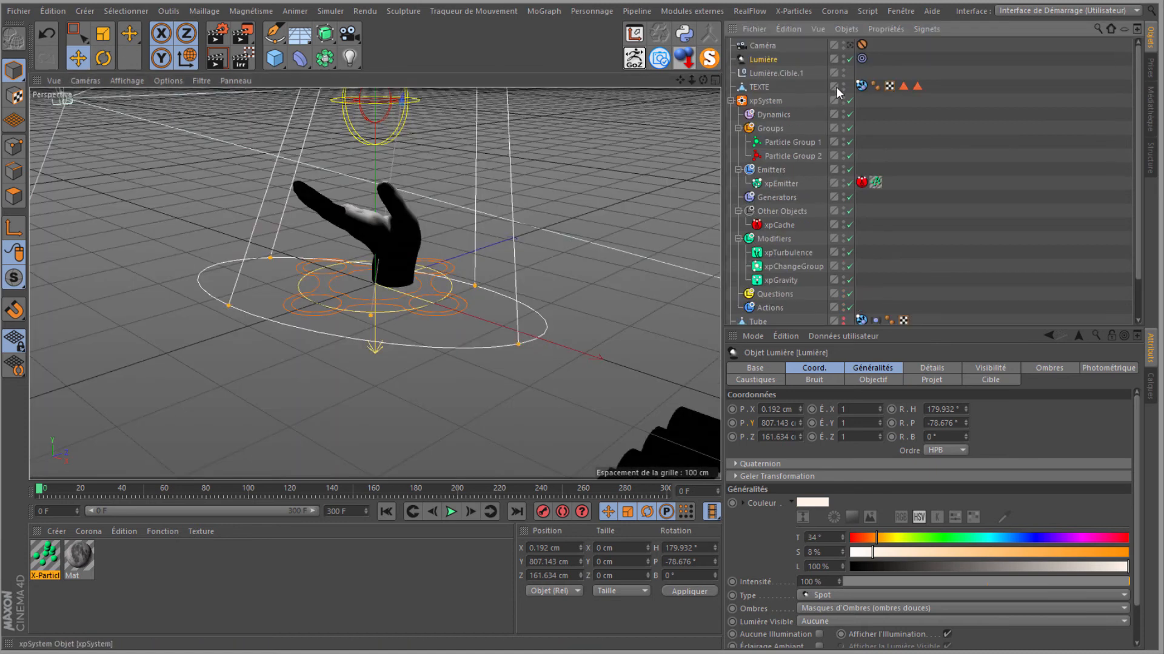
{"action": "left_click", "coordinate": [850, 45]}
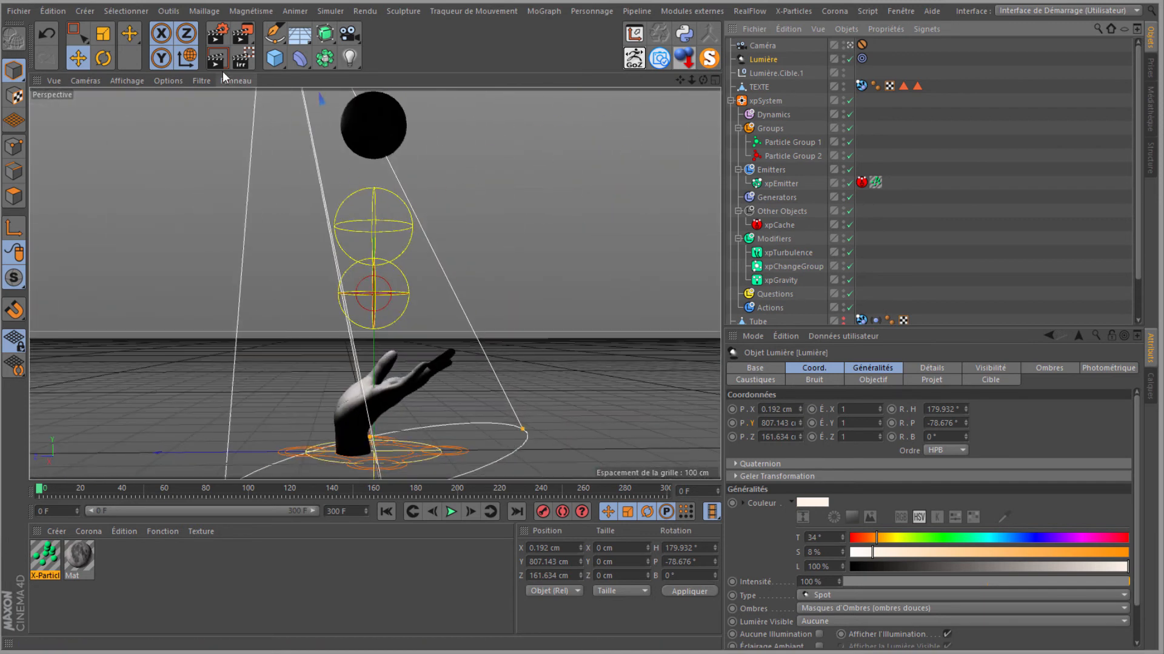
{"action": "left_click", "coordinate": [218, 63]}
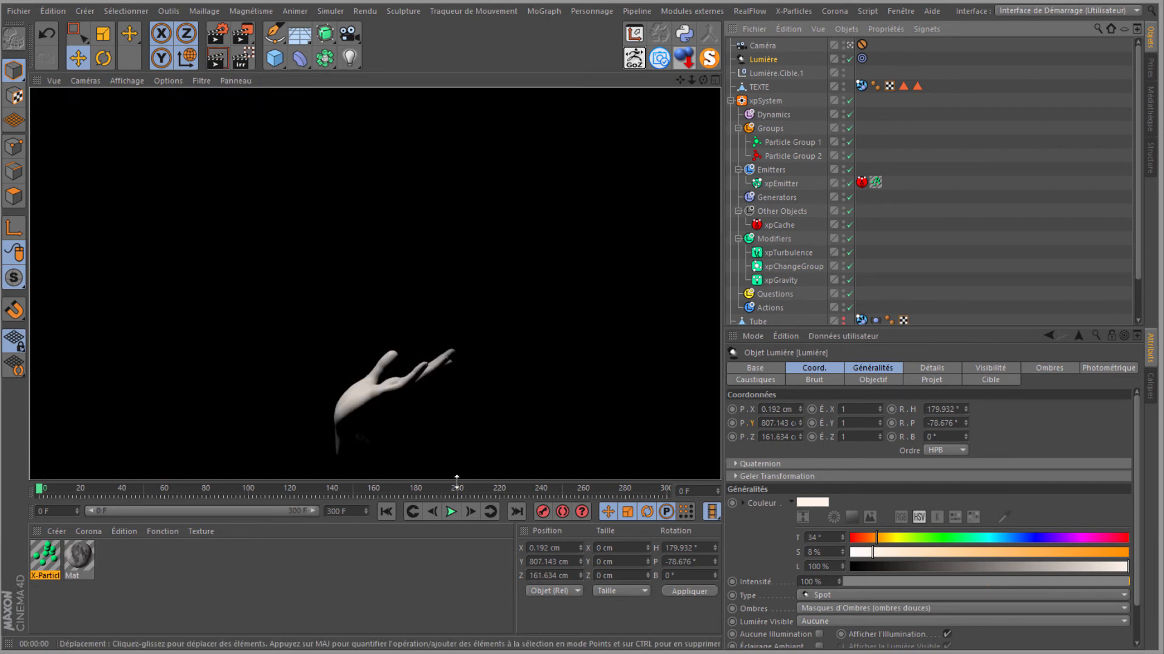
Play the animation from the start to frame 52 and render a preview of that frame
{"action": "left_click", "coordinate": [386, 512]}
{"action": "left_click", "coordinate": [450, 512]}
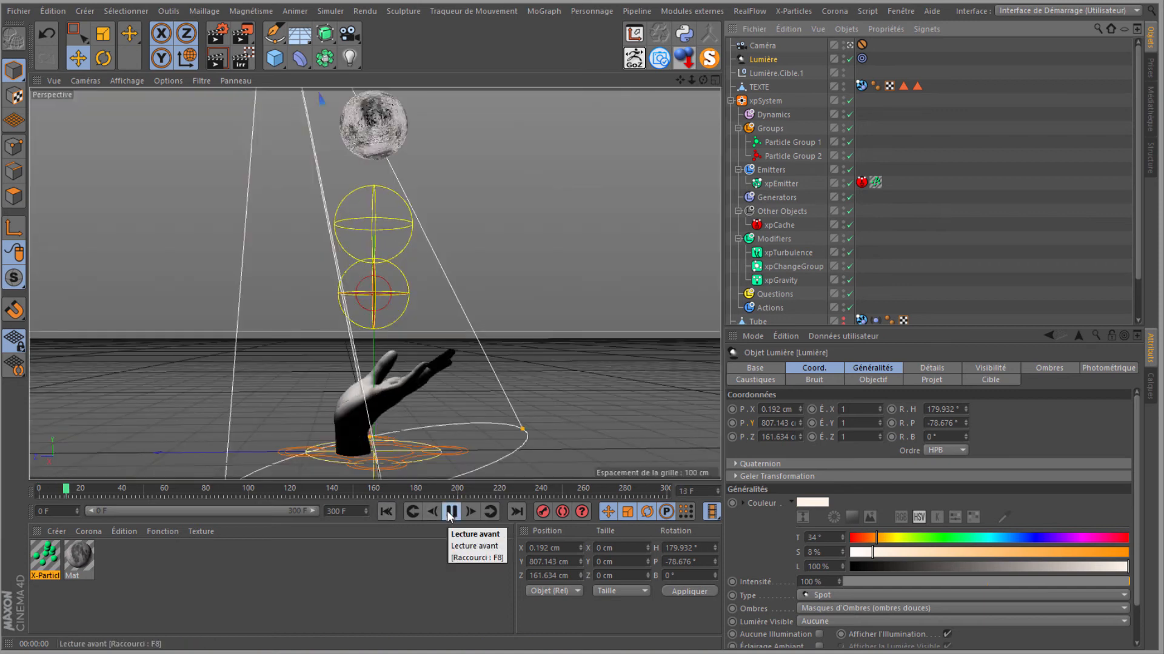
{"action": "left_click", "coordinate": [450, 512]}
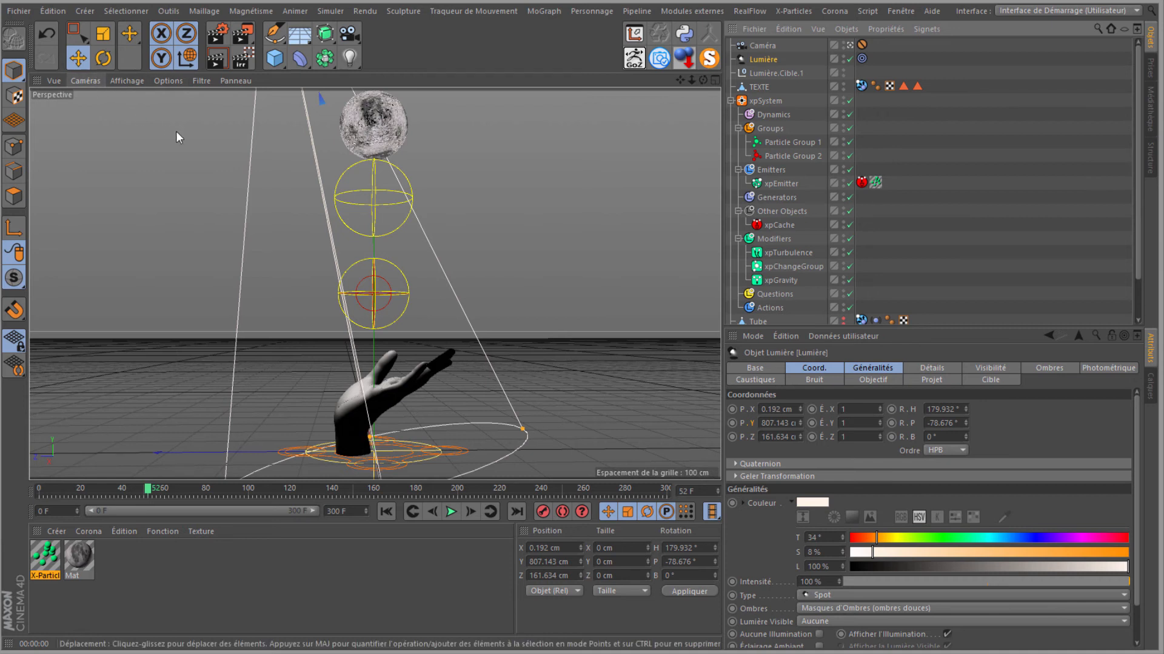
{"action": "left_click", "coordinate": [218, 58]}
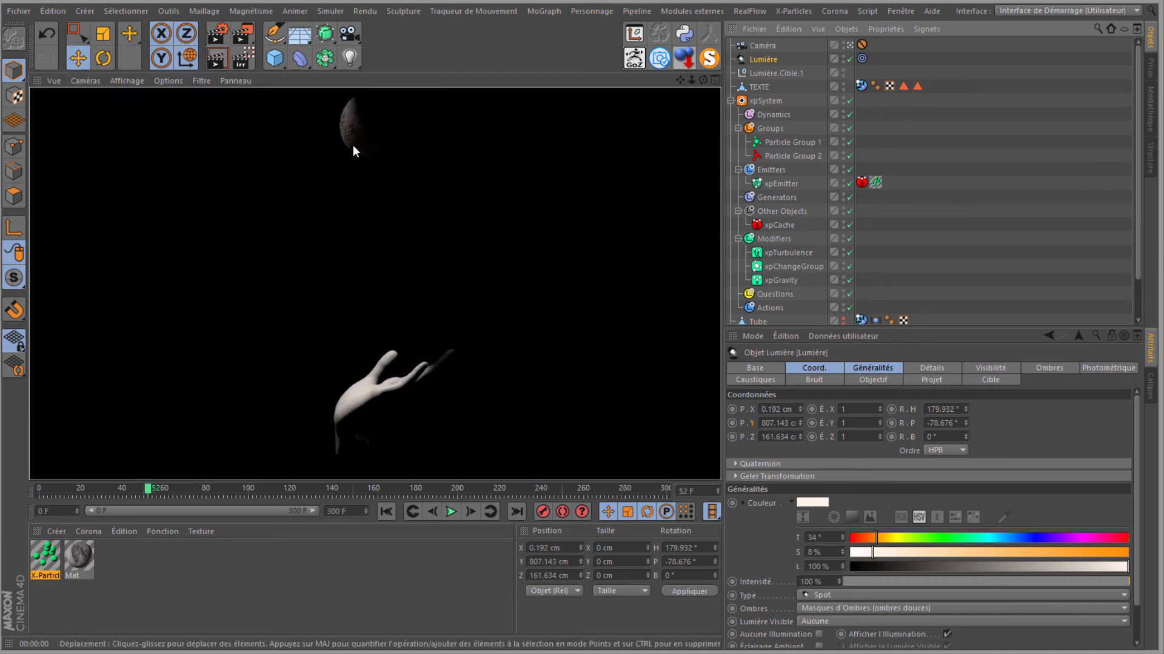
Replay the animation through the scene camera and stop it at frame 39
{"action": "left_click", "coordinate": [451, 513]}
{"action": "left_click_drag", "start_coordinate": [522, 429], "coordinate": [538, 421]}
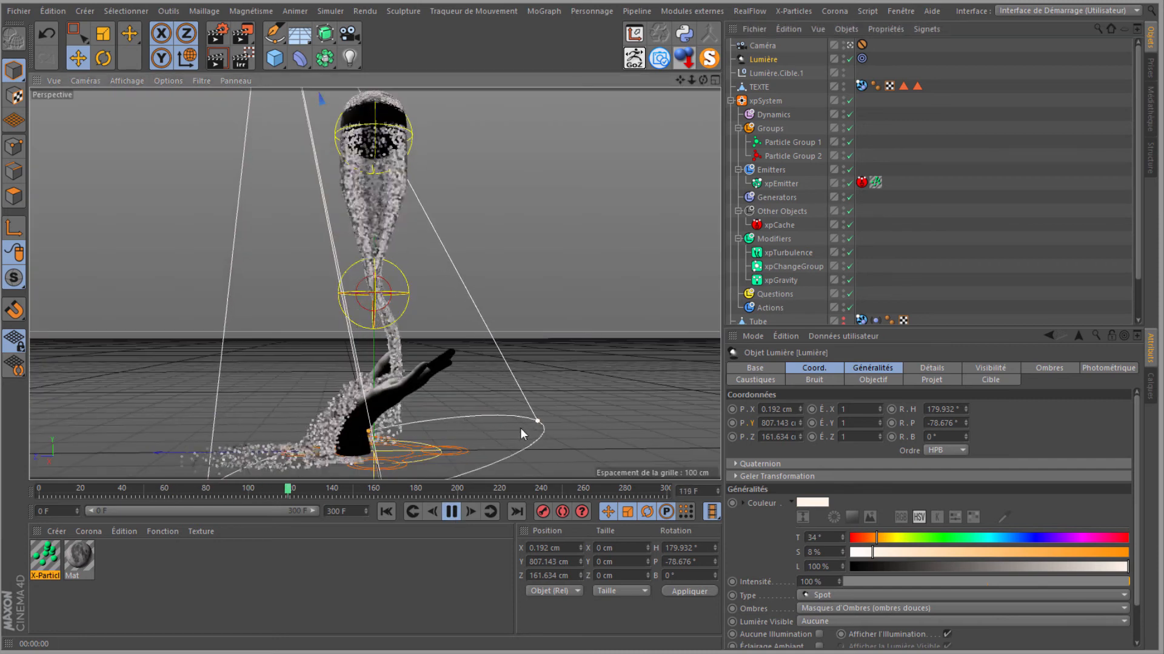
{"action": "left_click", "coordinate": [452, 512]}
{"action": "left_click", "coordinate": [451, 512]}
{"action": "left_click", "coordinate": [452, 512]}
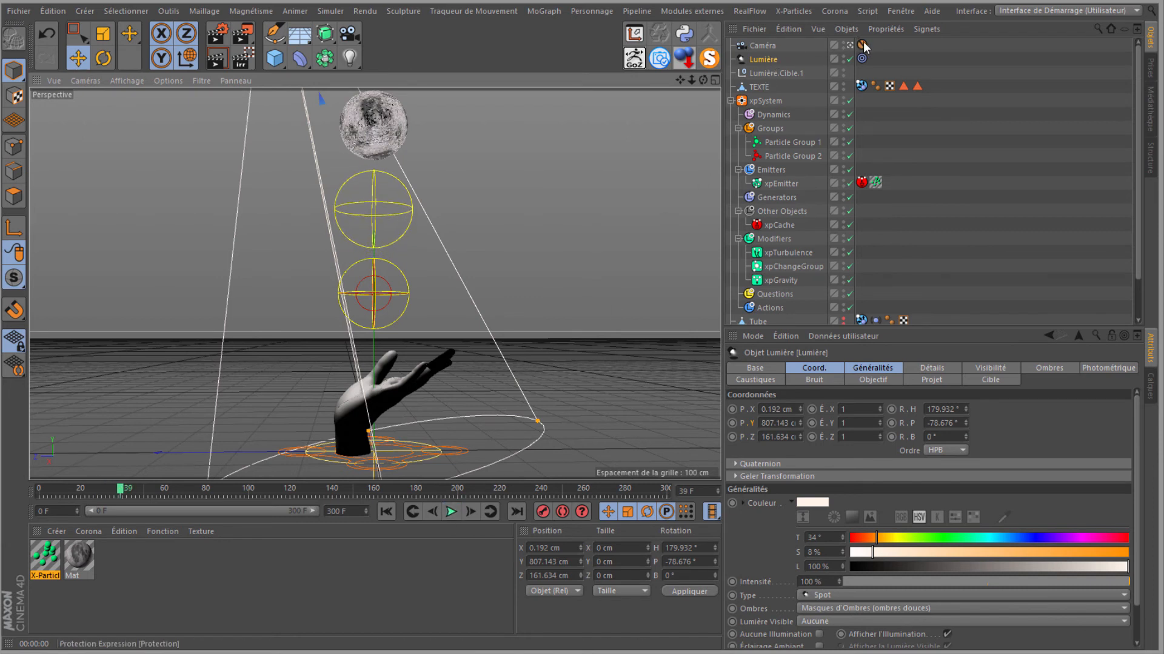
Unlock the camera temporarily, raise it to about Y 207.6 cm, restore its Protection tag and render a preview of frame 39
{"action": "left_click_drag", "start_coordinate": [878, 57], "coordinate": [877, 56]}
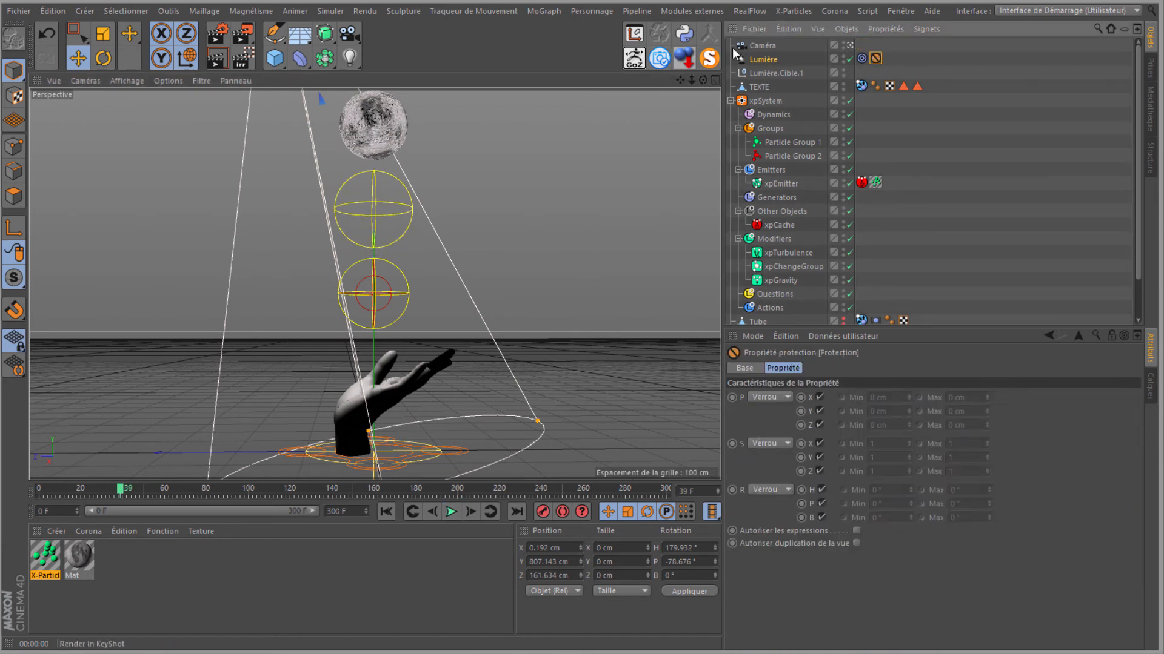
{"action": "left_click", "coordinate": [758, 46]}
{"action": "left_click_drag", "start_coordinate": [691, 80], "coordinate": [582, 309]}
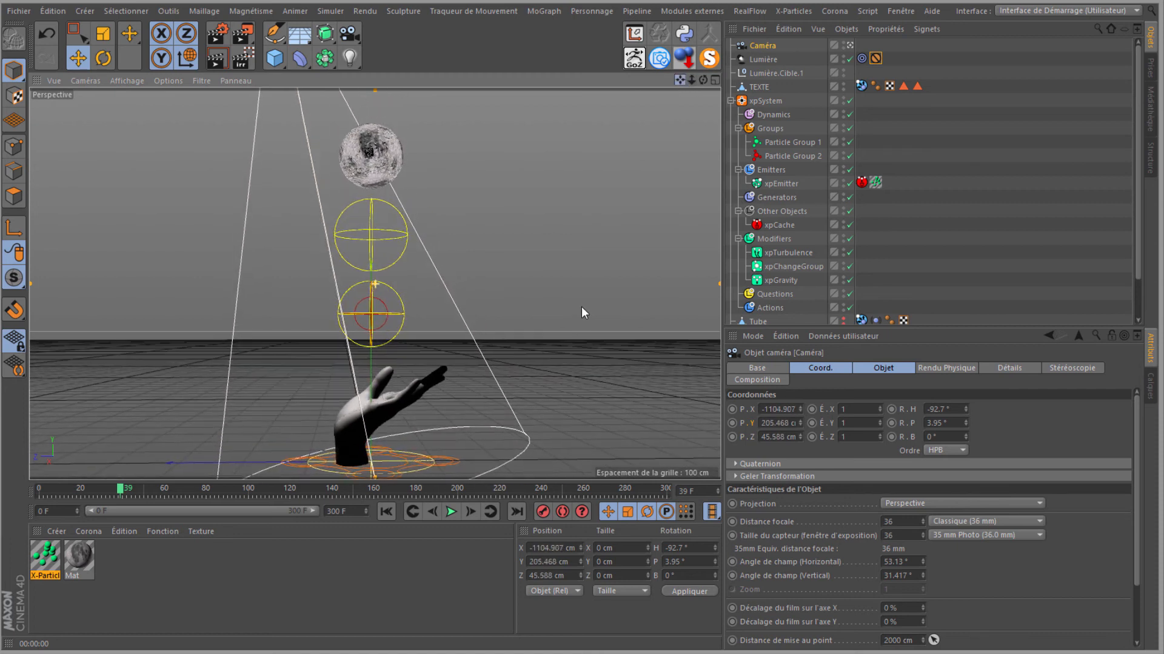
{"action": "middle_click_drag", "start_coordinate": [581, 307], "coordinate": [582, 308], "text": "alt"}
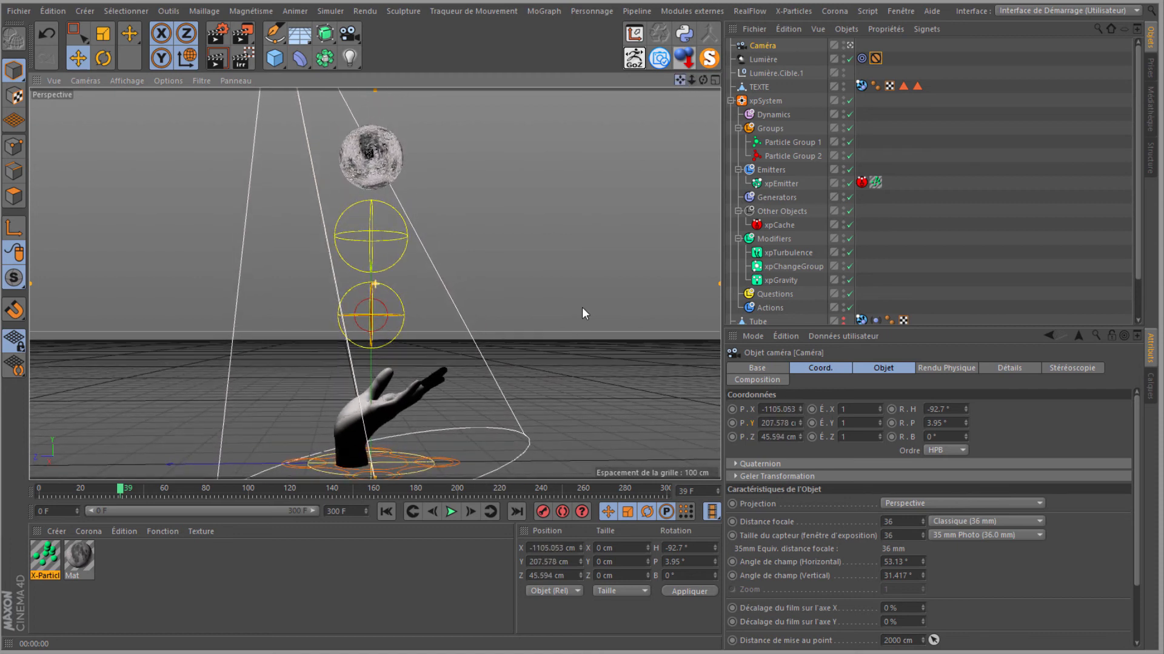
{"action": "left_click_drag", "start_coordinate": [875, 58], "coordinate": [861, 45]}
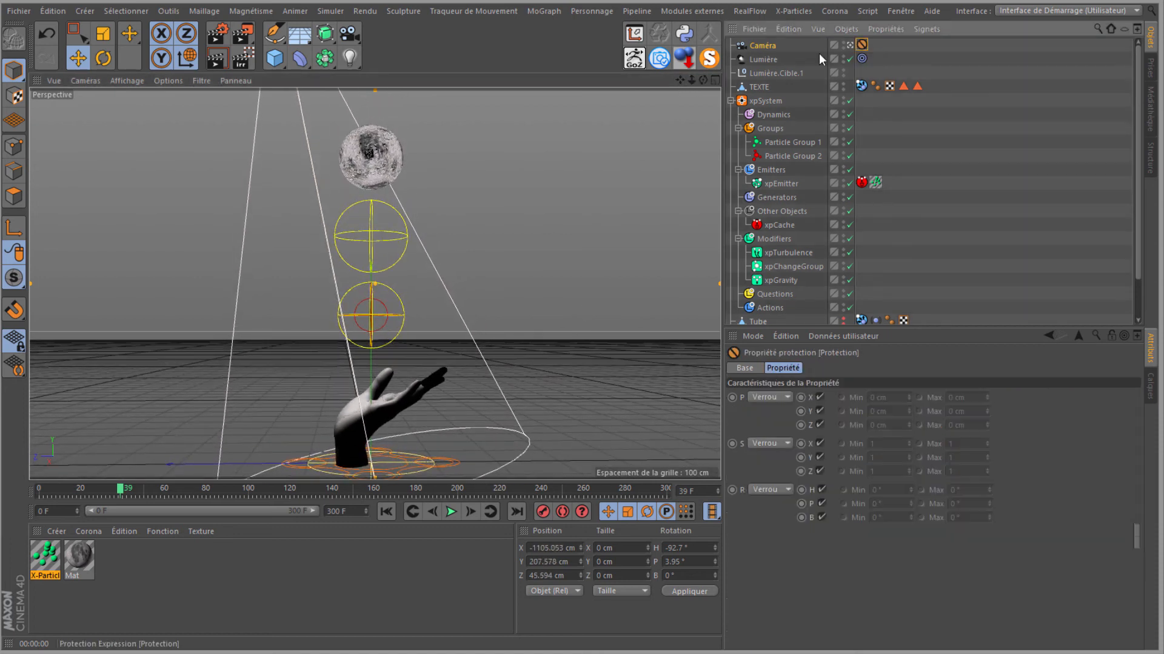
{"action": "left_click", "coordinate": [220, 66]}
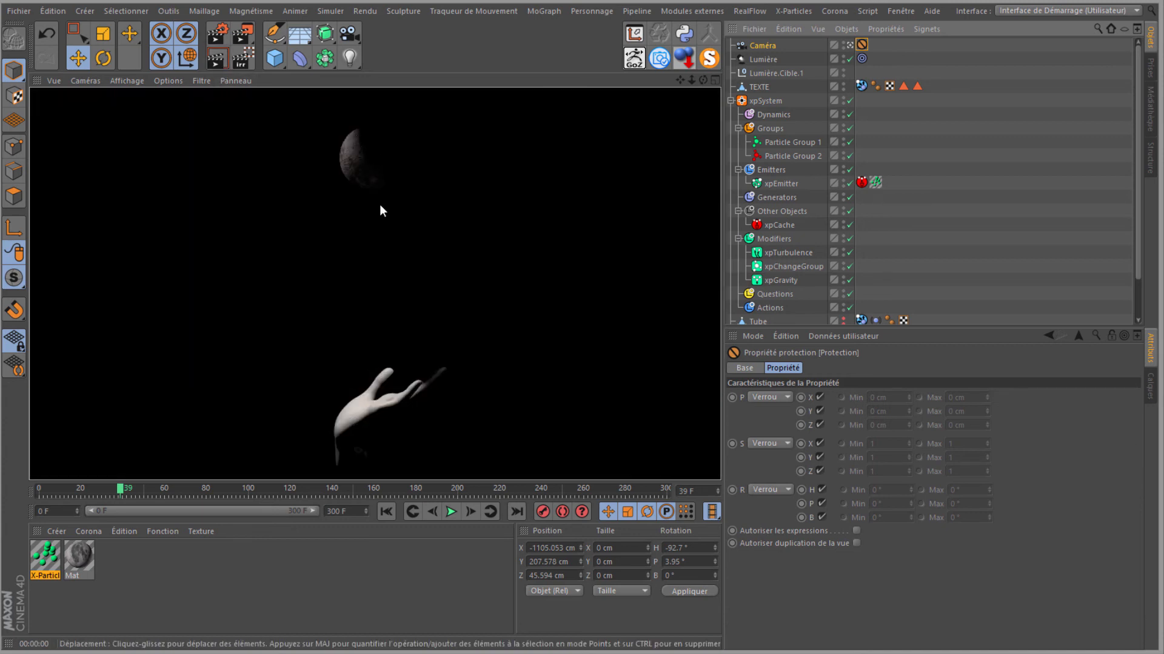
Add a null object and make the spot light its child
{"action": "left_click", "coordinate": [275, 59]}
{"action": "left_click_drag", "start_coordinate": [274, 59], "coordinate": [307, 84]}
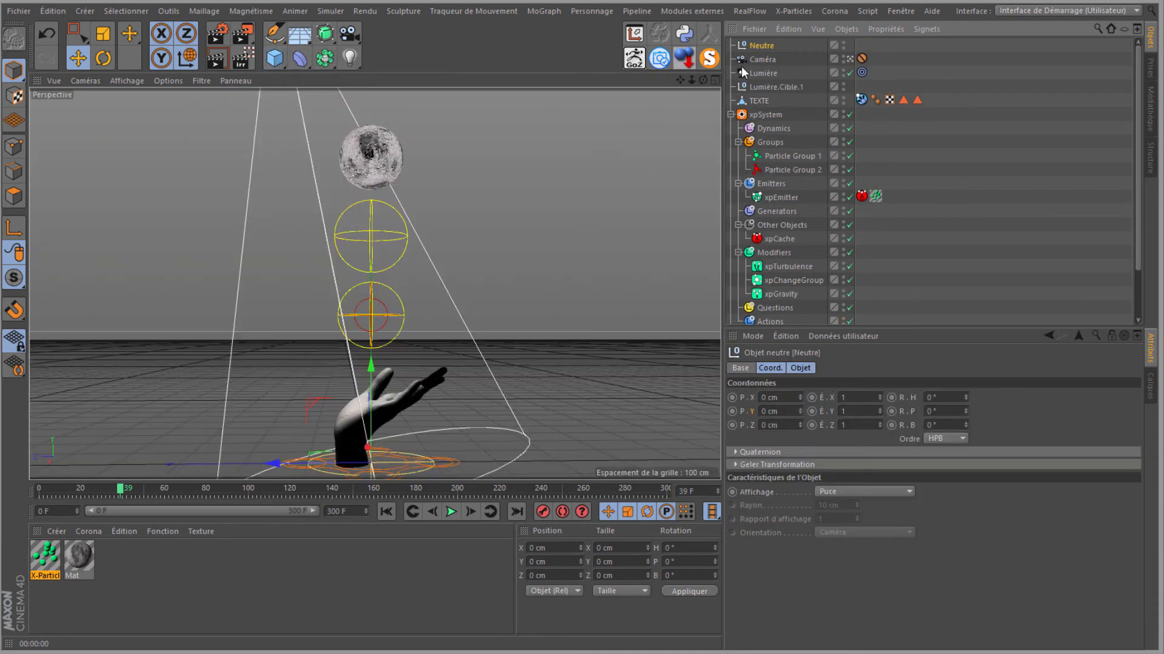
{"action": "left_click_drag", "start_coordinate": [757, 72], "coordinate": [758, 46]}
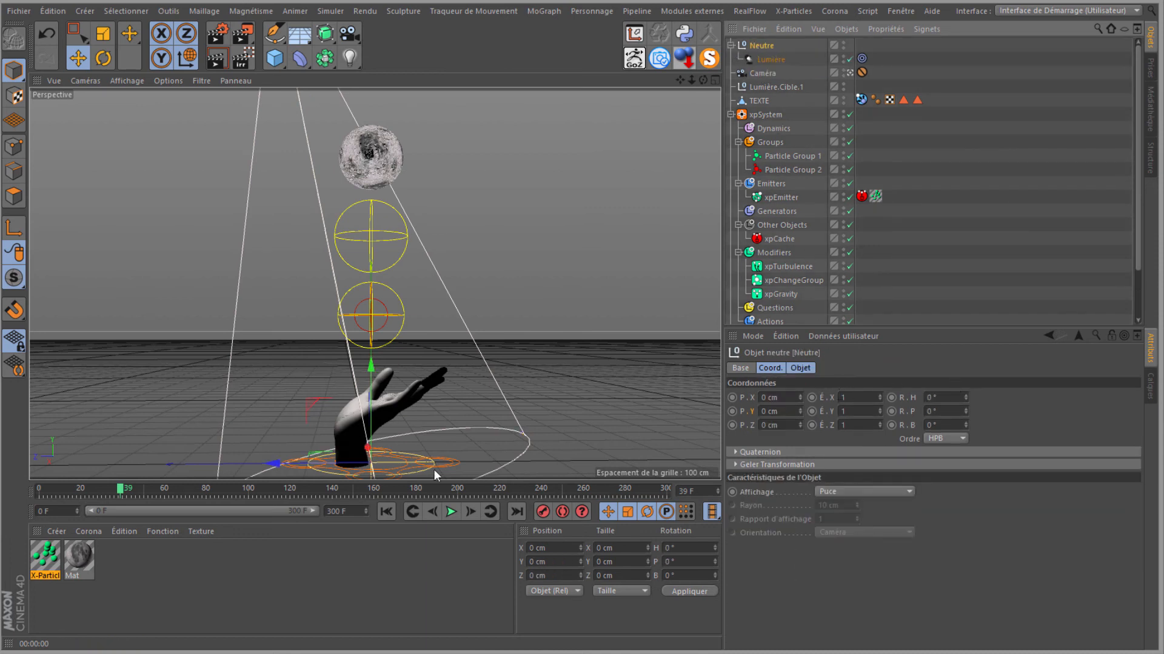
Animate the null's heading rotation with keyframes of 0° at frame 0 and 540° at frame 300
{"action": "left_click", "coordinate": [385, 512]}
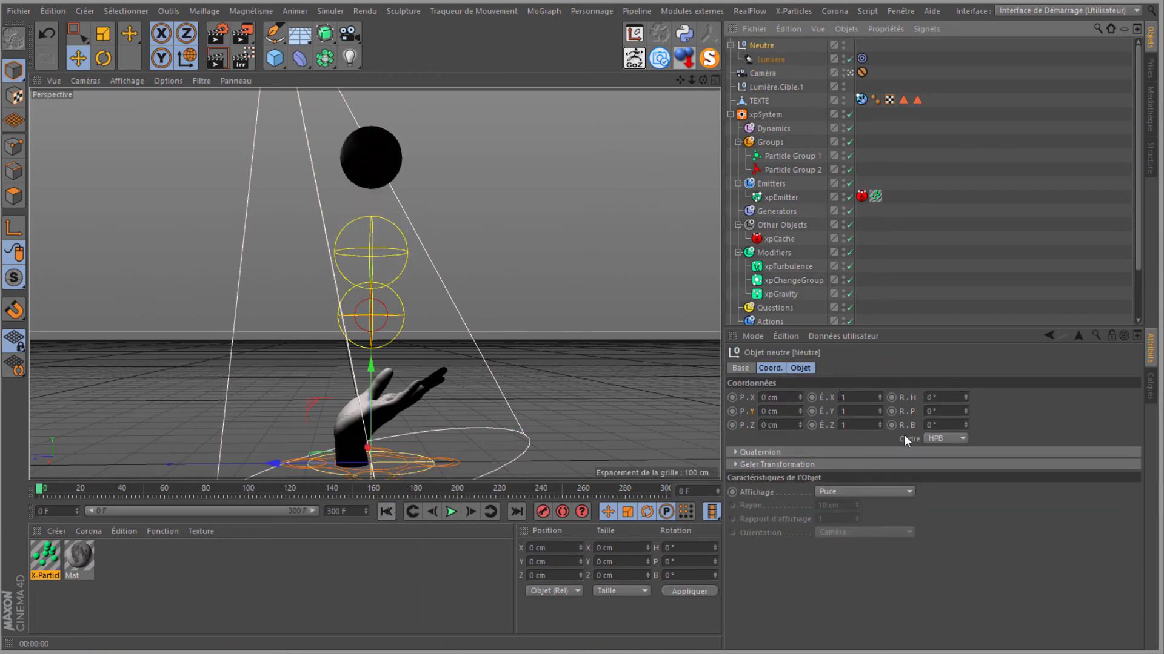
{"action": "left_click", "coordinate": [892, 397]}
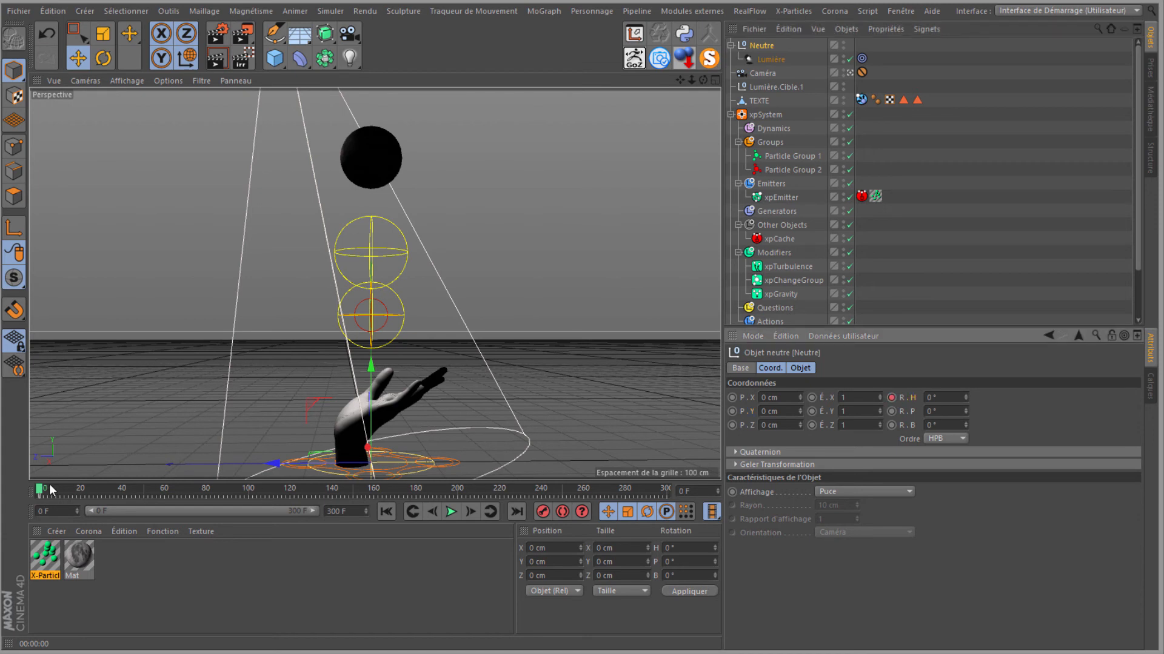
{"action": "left_click", "coordinate": [668, 487]}
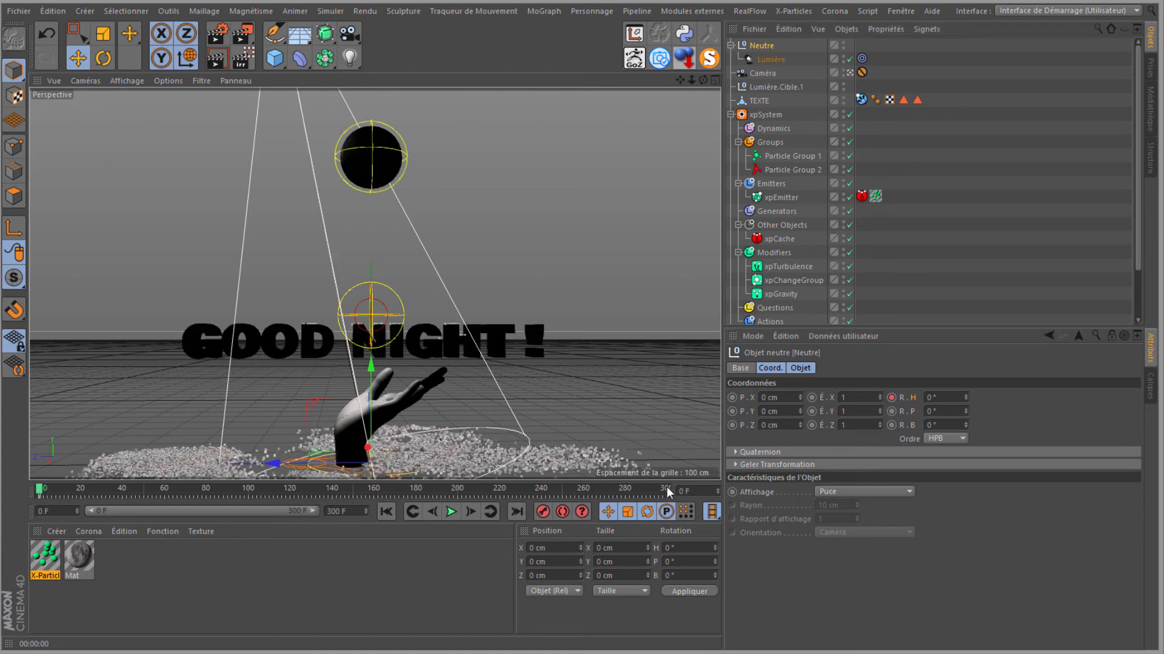
{"action": "left_click", "coordinate": [942, 397]}
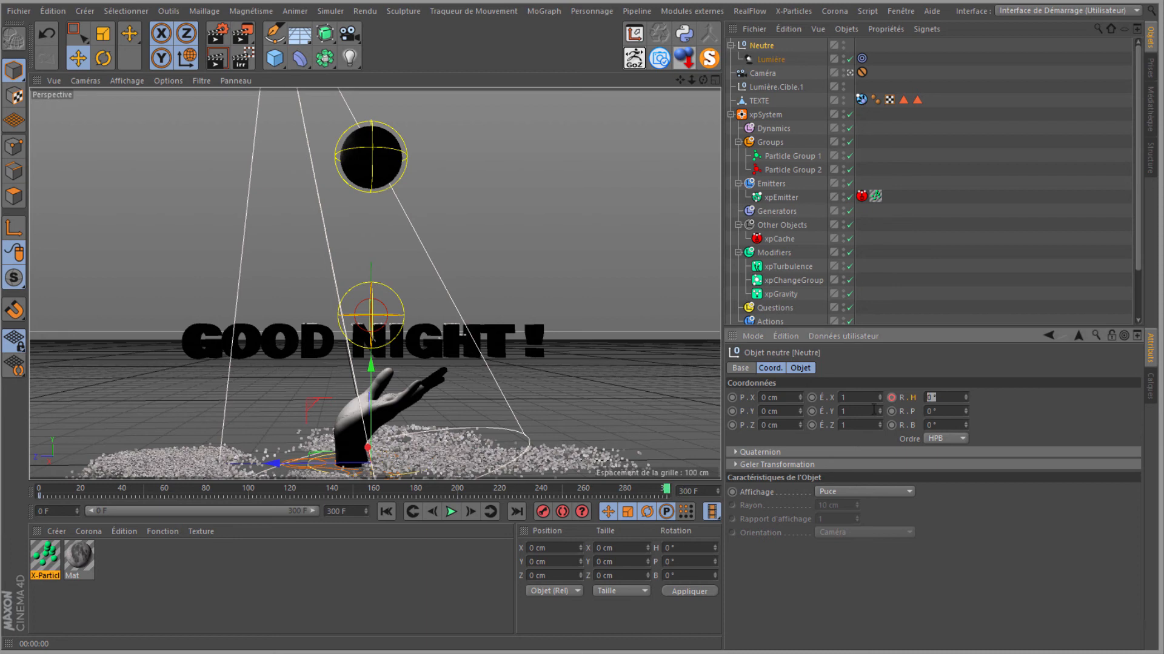
{"action": "type", "text": "540"}
{"action": "key", "text": "Return"}
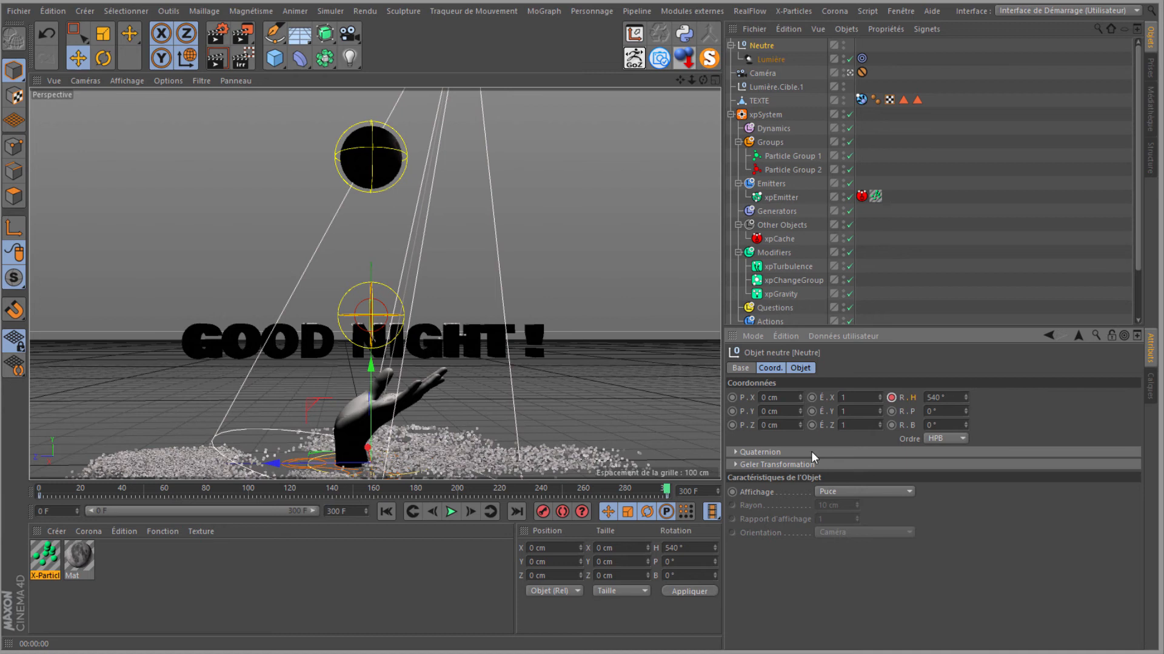
Play the rotating light from the start and render previews at frames 73 and 110
{"action": "left_click", "coordinate": [386, 511]}
{"action": "left_click", "coordinate": [450, 511]}
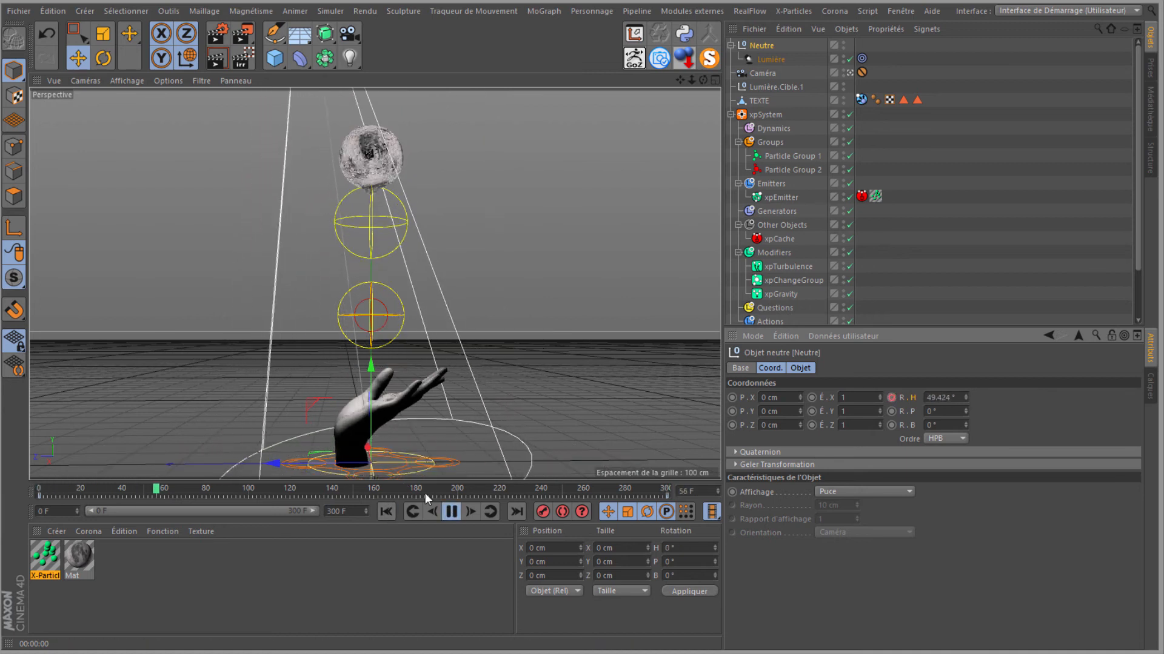
{"action": "left_click", "coordinate": [450, 512]}
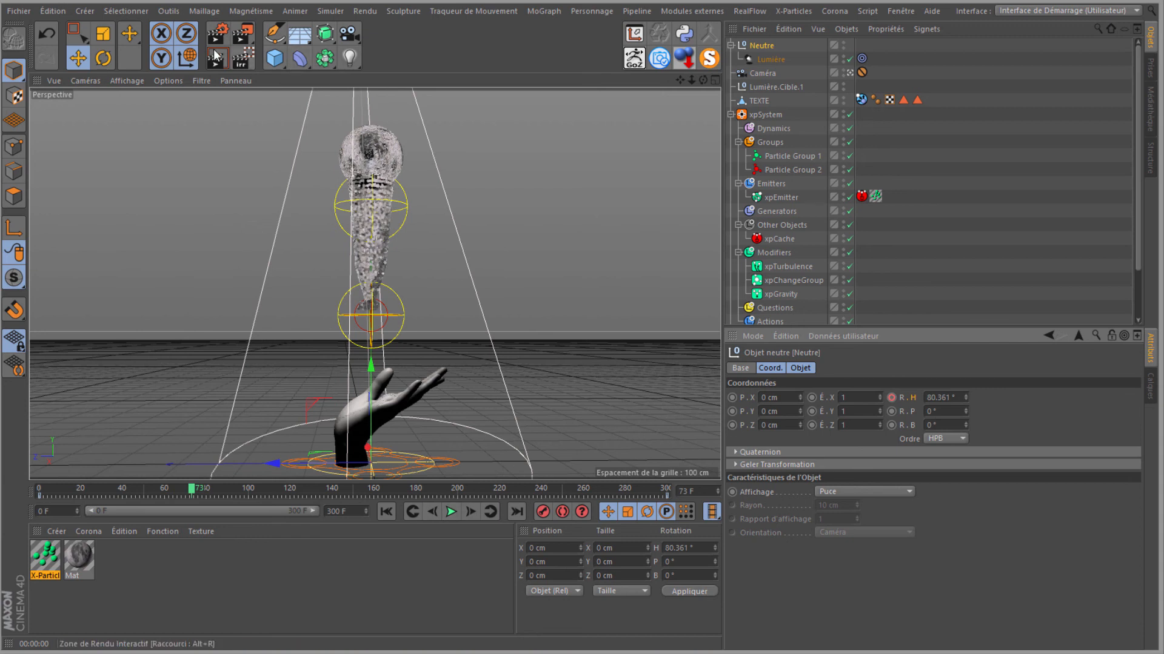
{"action": "key", "text": "ctrl+r"}
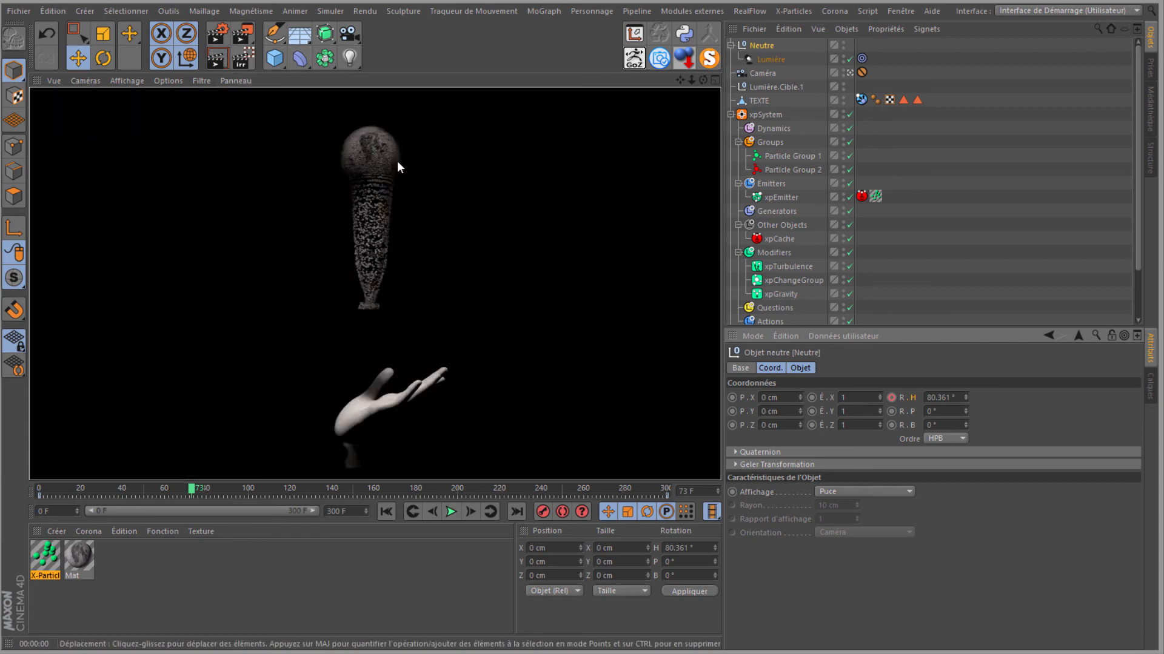
{"action": "left_click", "coordinate": [450, 513]}
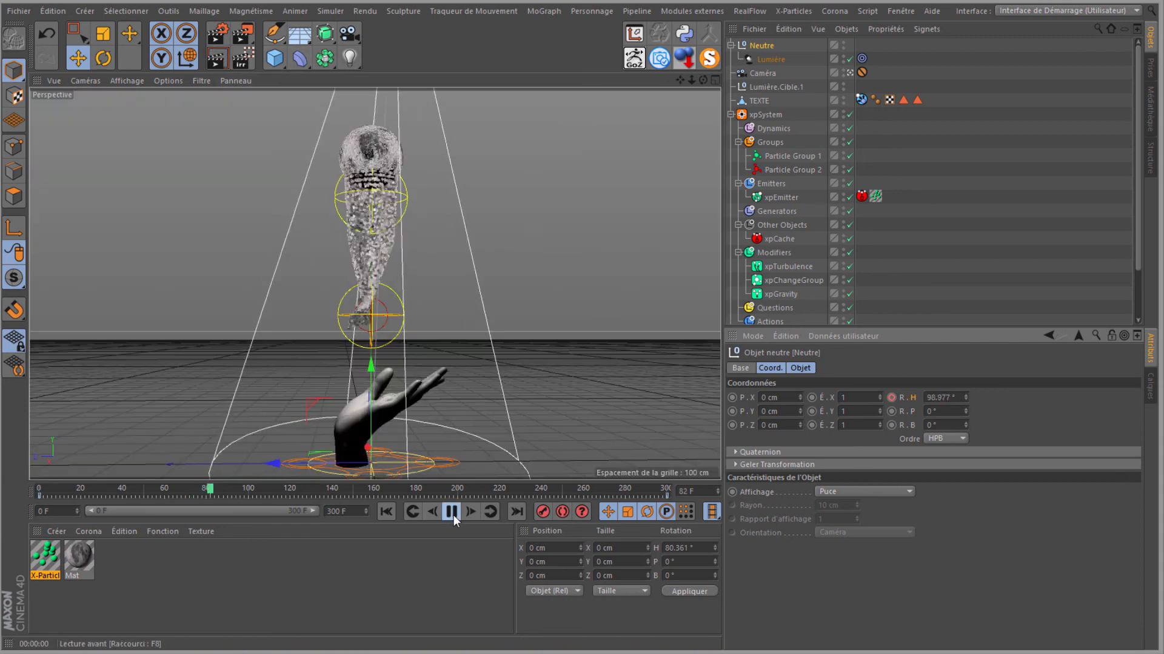
{"action": "left_click", "coordinate": [453, 513]}
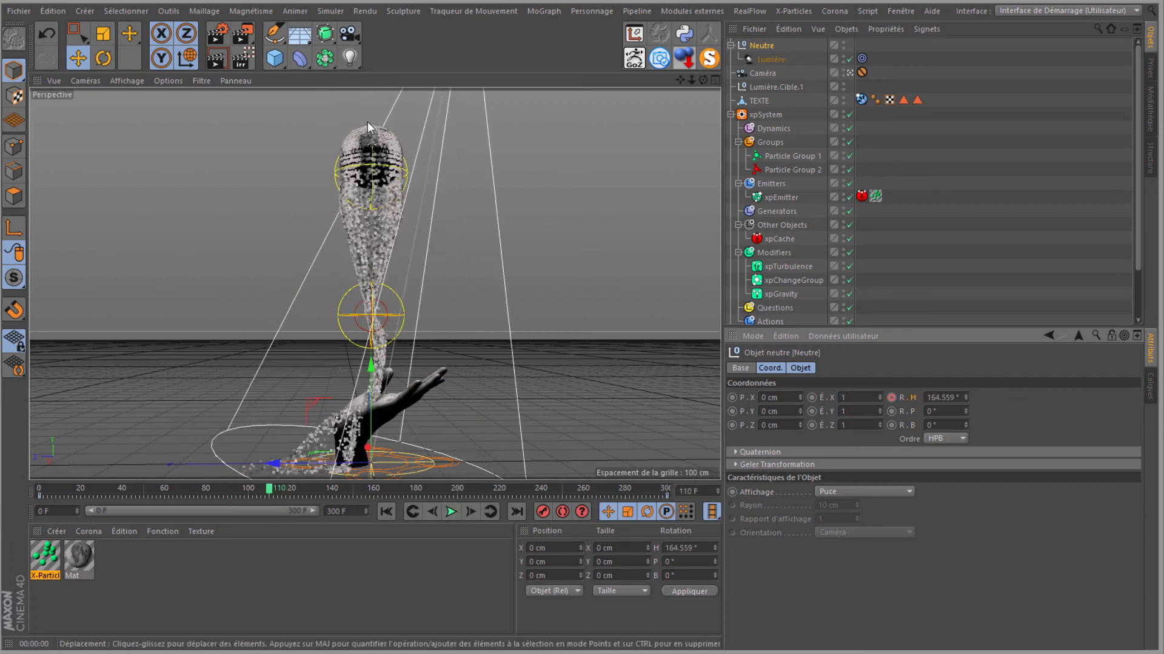
{"action": "left_click", "coordinate": [217, 59]}
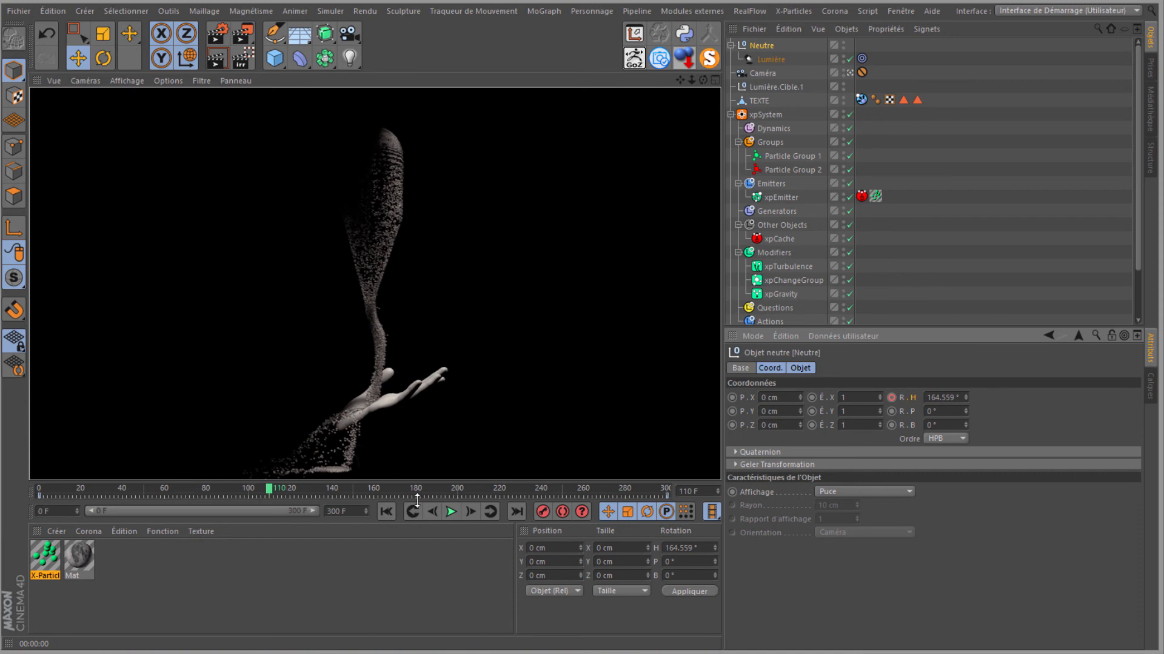
Continue playback to frame 292 and render a preview of the text area
{"action": "left_click", "coordinate": [451, 513]}
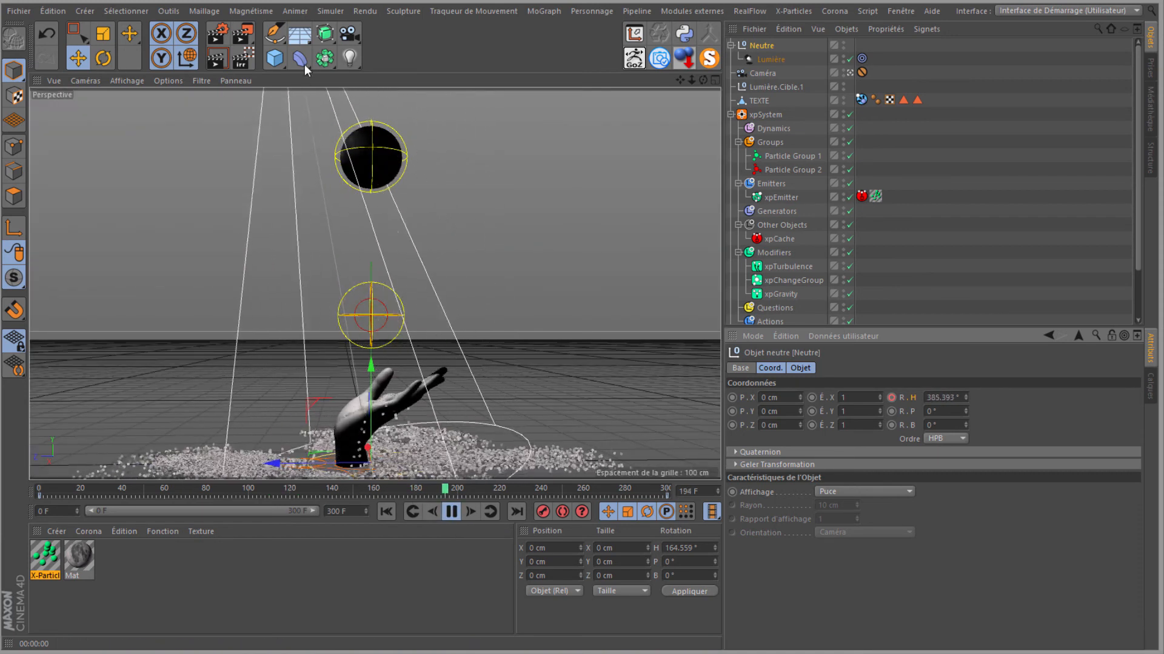
{"action": "left_click", "coordinate": [452, 512]}
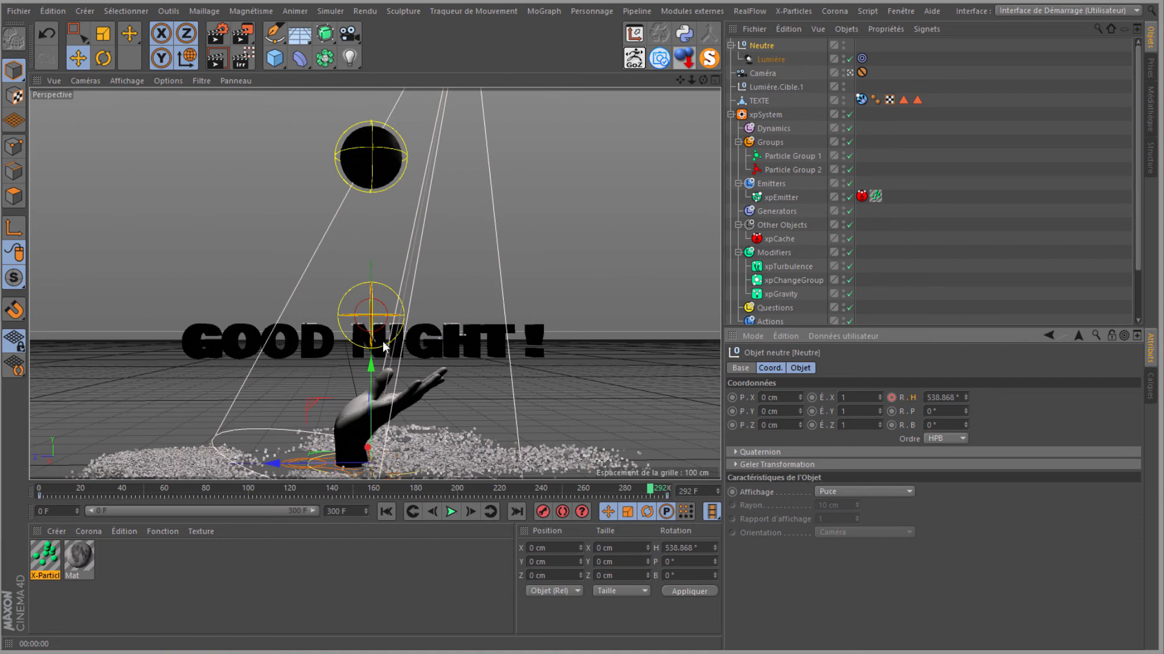
{"action": "left_click", "coordinate": [214, 66]}
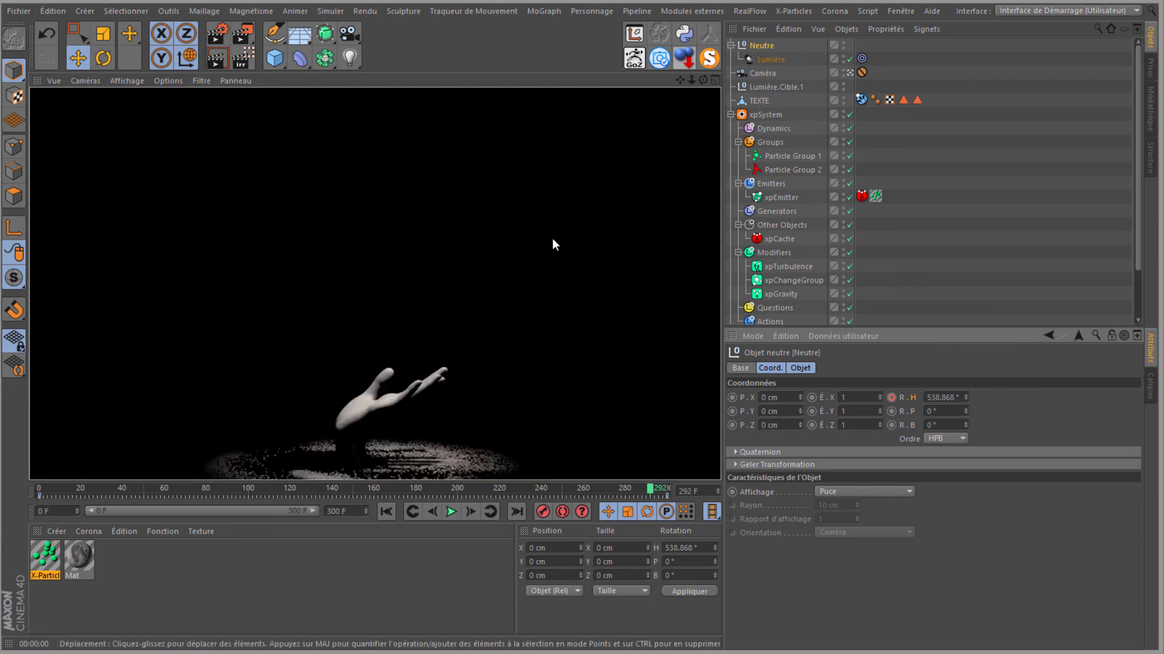
Add an omni light and set its Project mode to Include (Inclure) with only the TEXTE object in its list
{"action": "left_click_drag", "start_coordinate": [349, 58], "coordinate": [403, 80]}
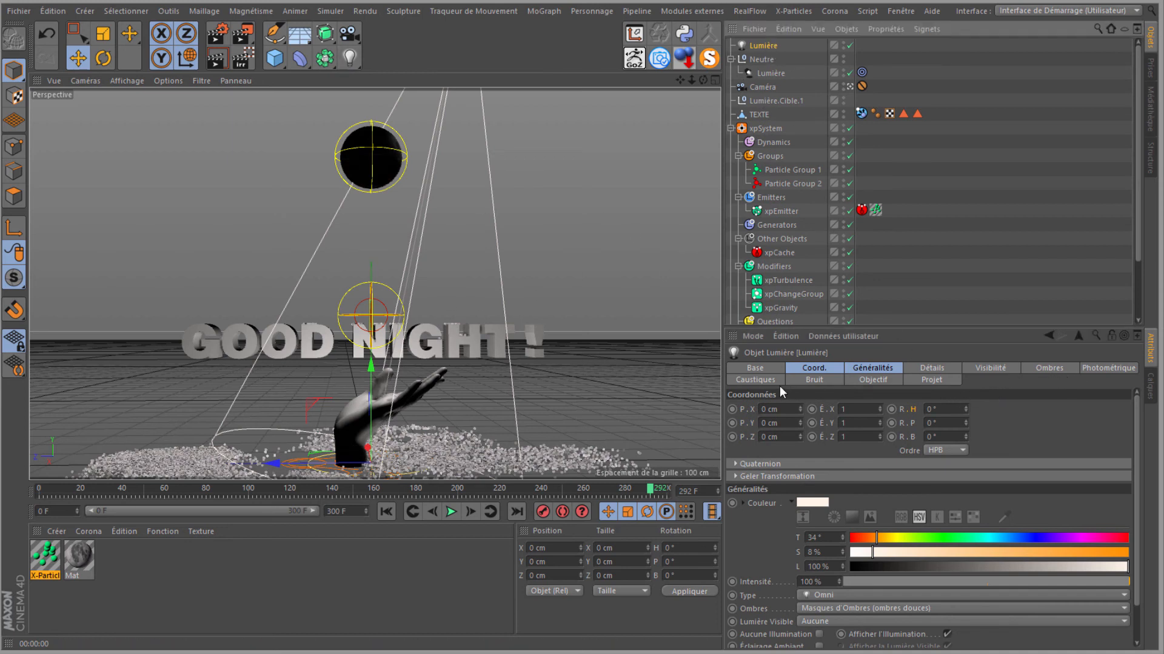
{"action": "left_click", "coordinate": [930, 380]}
{"action": "left_click", "coordinate": [848, 408]}
{"action": "left_click", "coordinate": [813, 432]}
{"action": "left_click", "coordinate": [807, 412]}
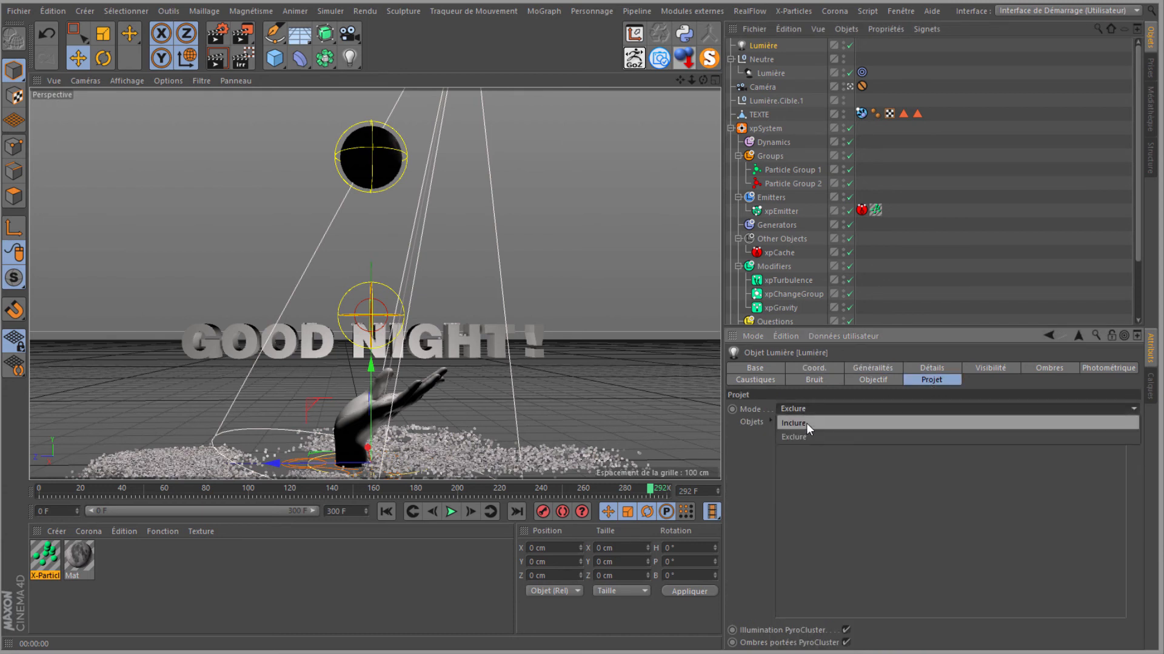
{"action": "left_click", "coordinate": [806, 423]}
{"action": "left_click_drag", "start_coordinate": [758, 114], "coordinate": [845, 492]}
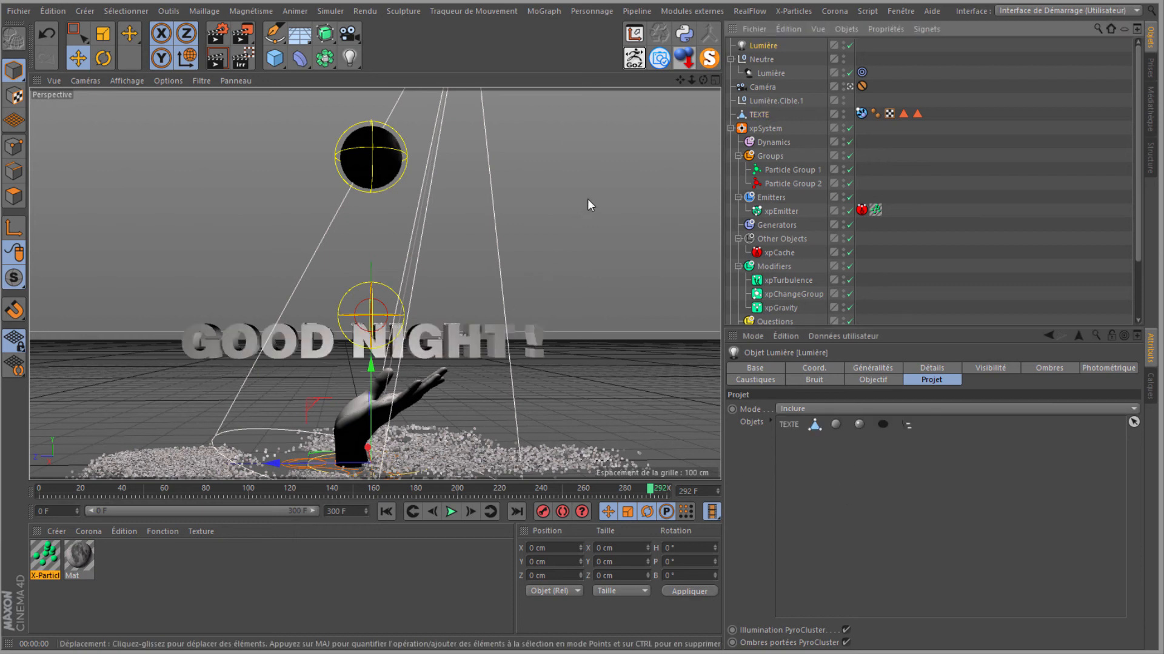
Render previews of the new lighting at frames 292, 0 and 8
{"action": "left_click", "coordinate": [215, 59]}
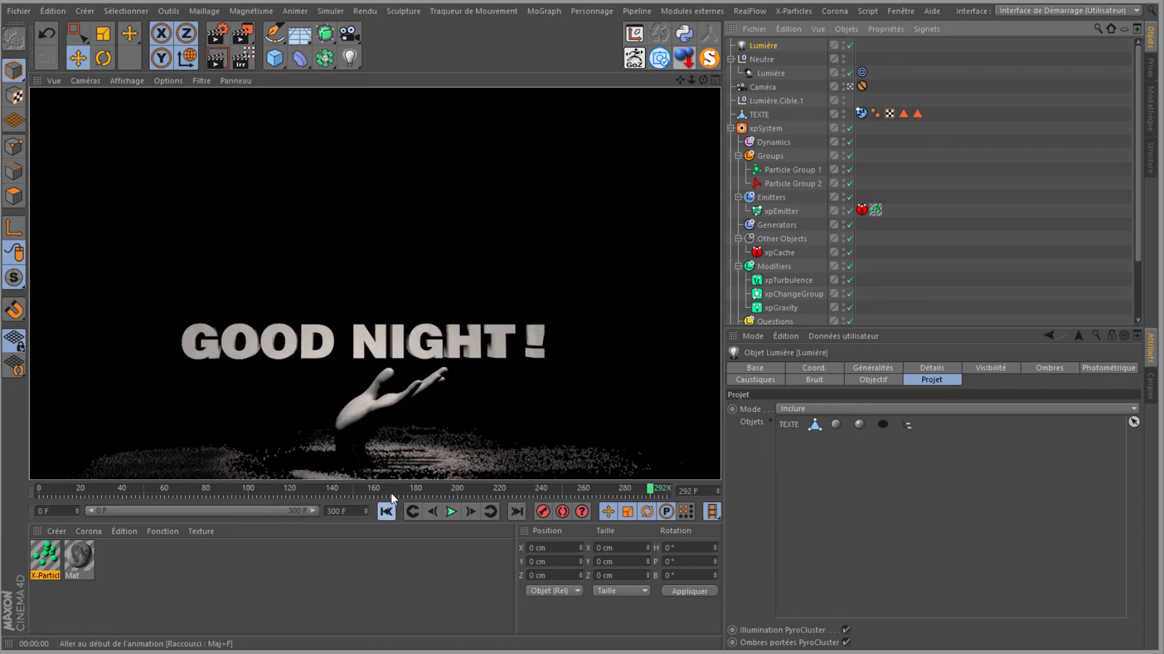
{"action": "left_click", "coordinate": [386, 511]}
{"action": "left_click", "coordinate": [217, 59]}
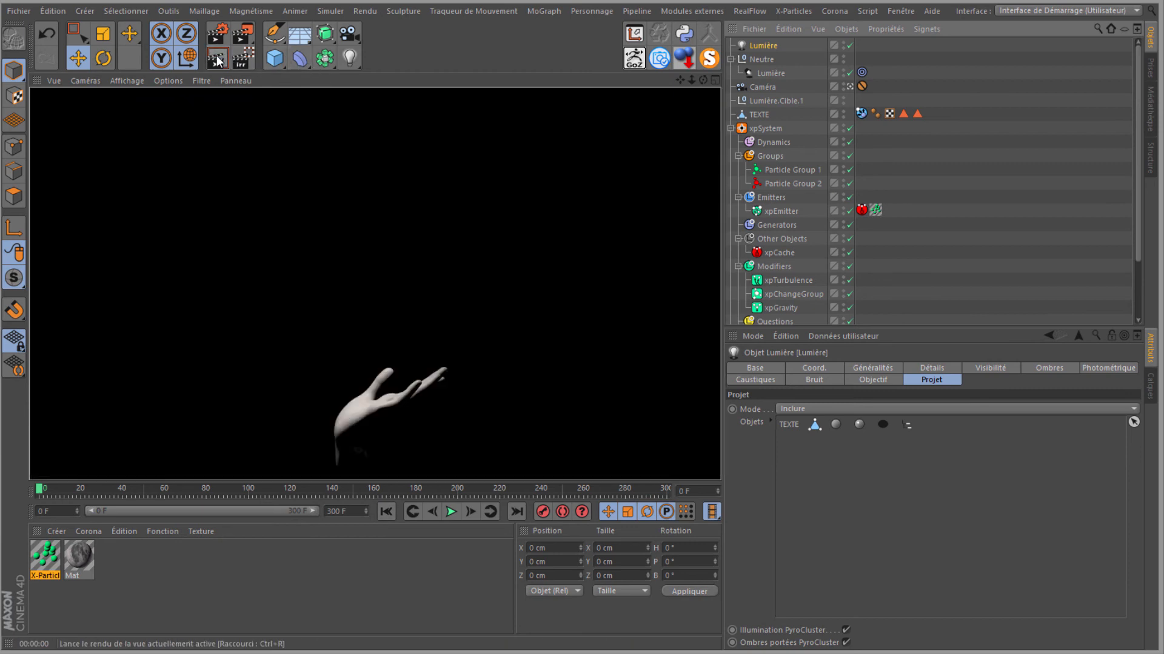
{"action": "left_click", "coordinate": [451, 511]}
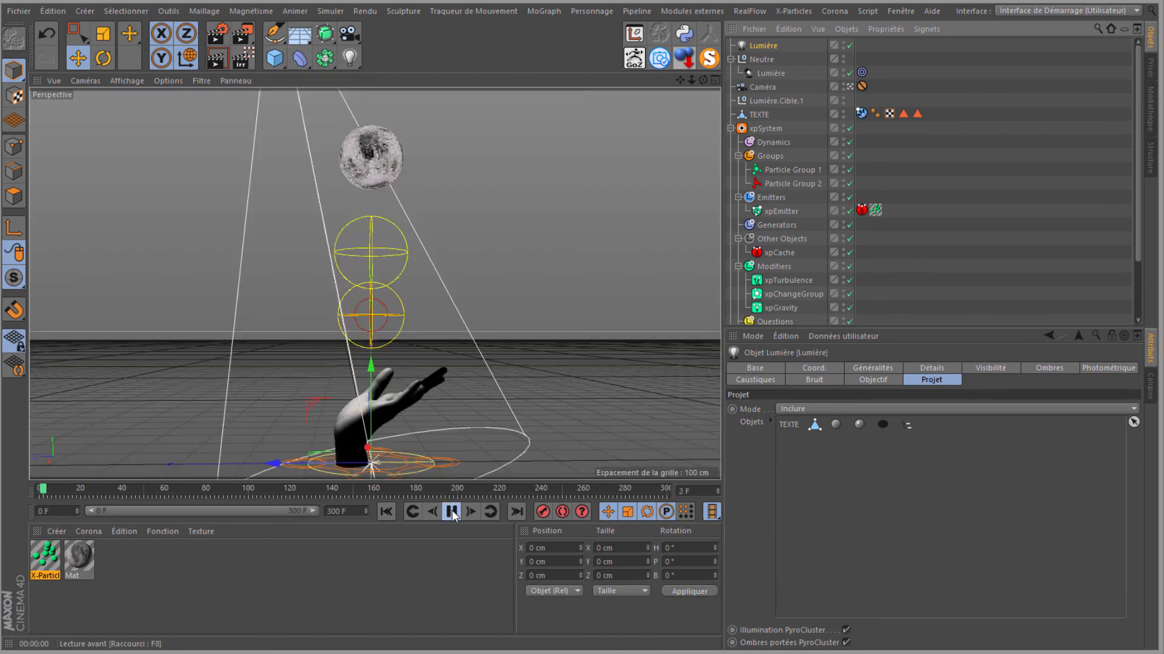
{"action": "left_click", "coordinate": [213, 61]}
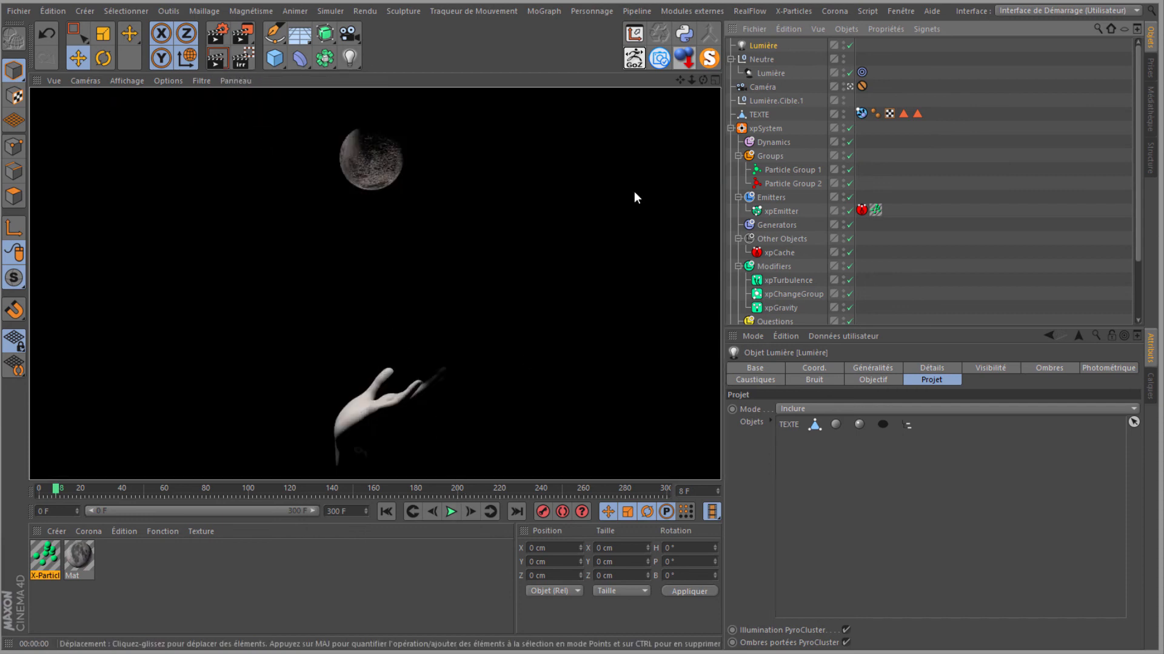
Leave the camera view, move the omni light to about X 92 cm, Y 331 cm, and return to the scene camera
{"action": "left_click", "coordinate": [762, 48]}
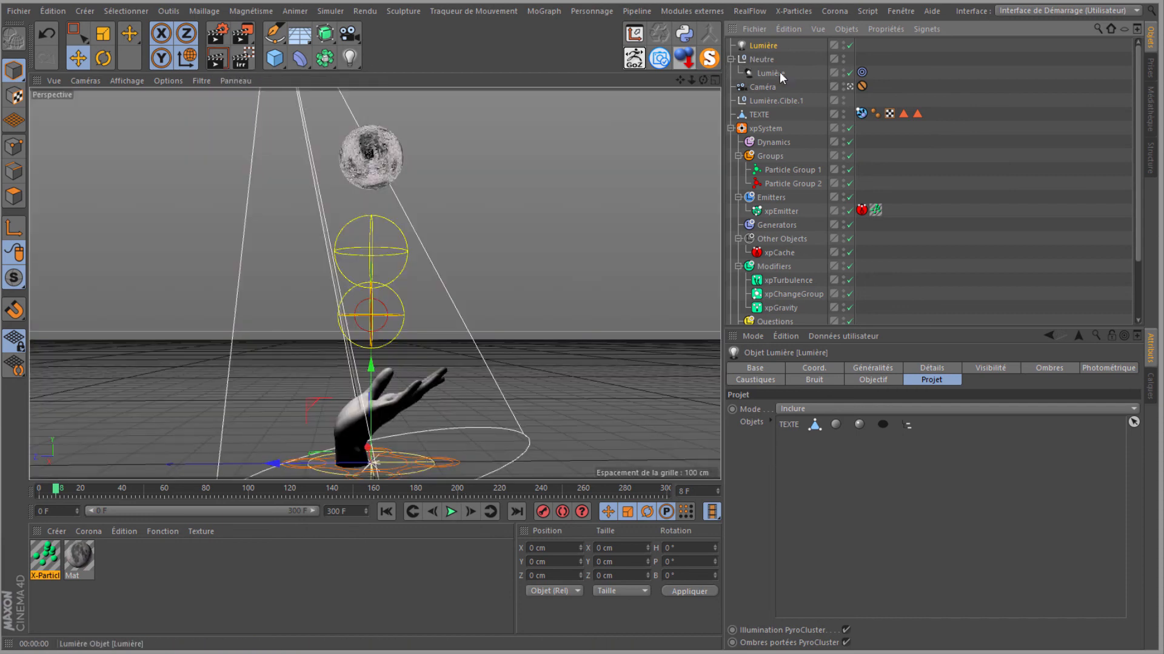
{"action": "left_click", "coordinate": [849, 86]}
{"action": "scroll", "coordinate": [469, 267], "scroll_direction": "down", "scroll_amount": 8}
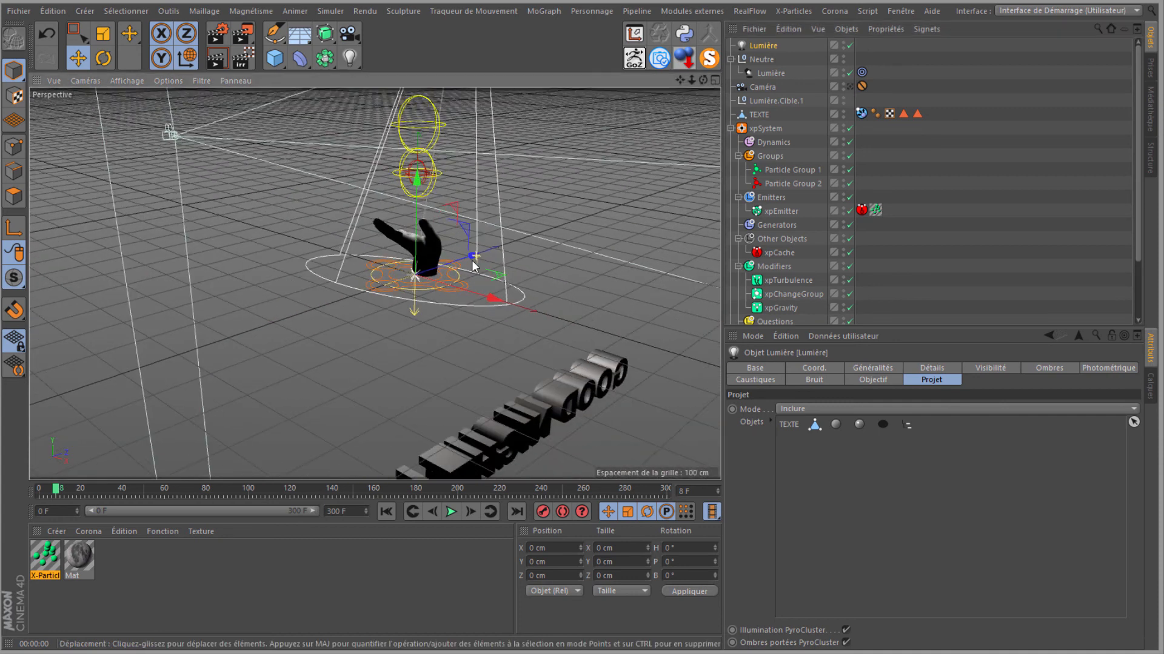
{"action": "left_click_drag", "start_coordinate": [701, 79], "coordinate": [456, 155]}
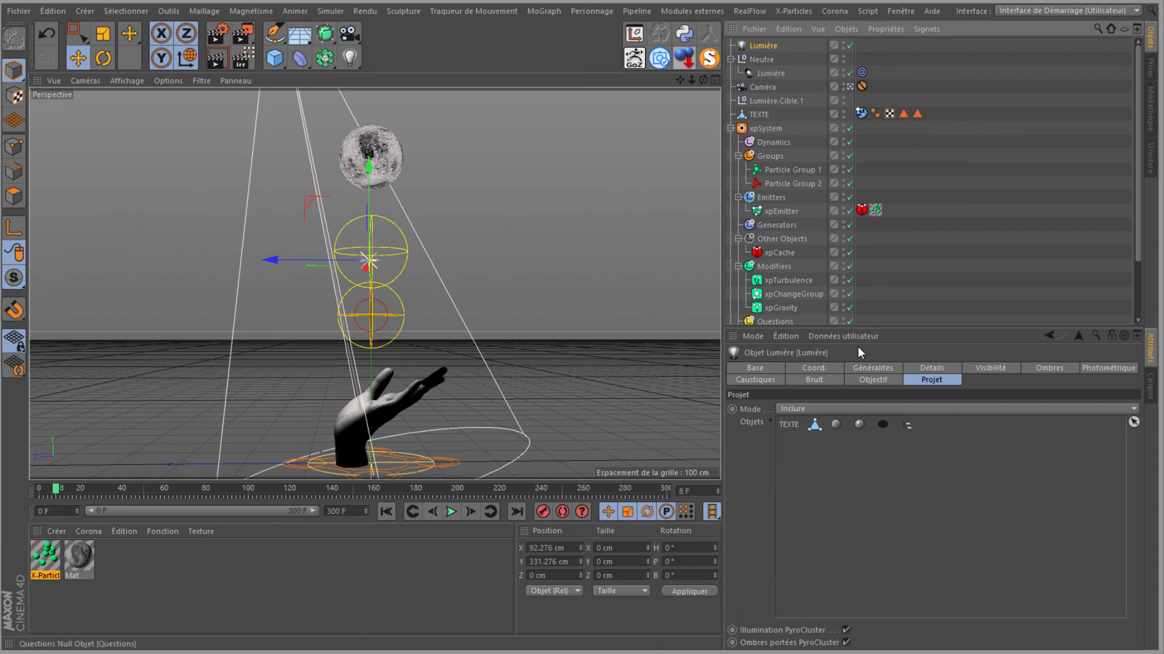
Set the omni light's shadows to None (Sans)
{"action": "left_click", "coordinate": [855, 368]}
{"action": "left_click", "coordinate": [808, 513]}
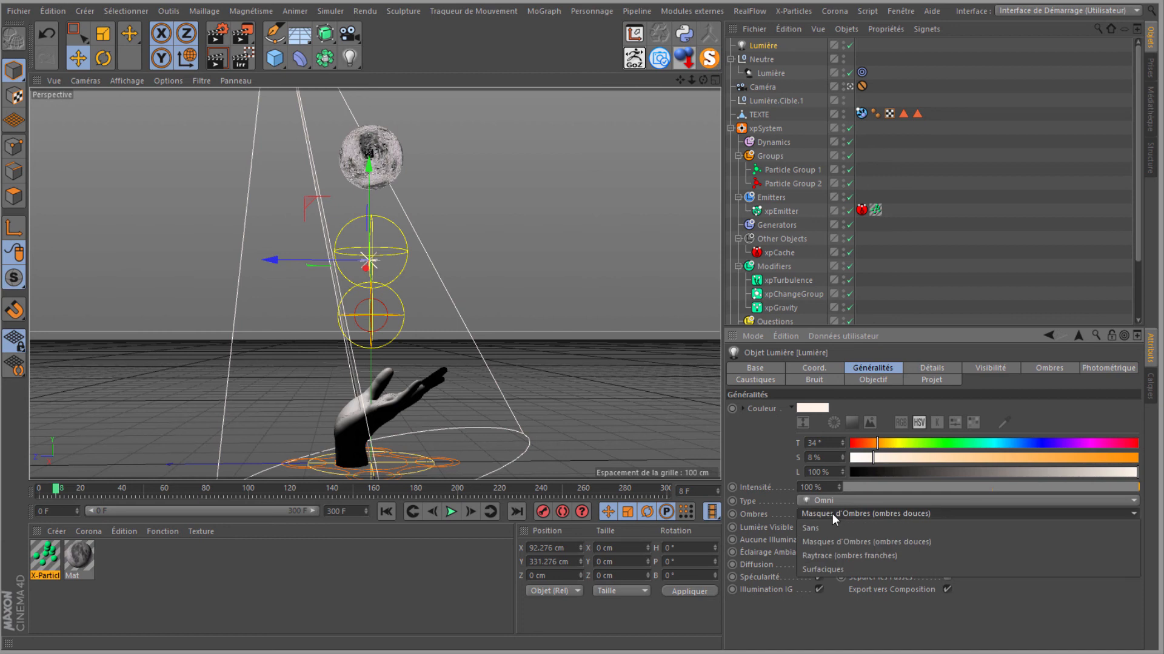
{"action": "left_click", "coordinate": [834, 531]}
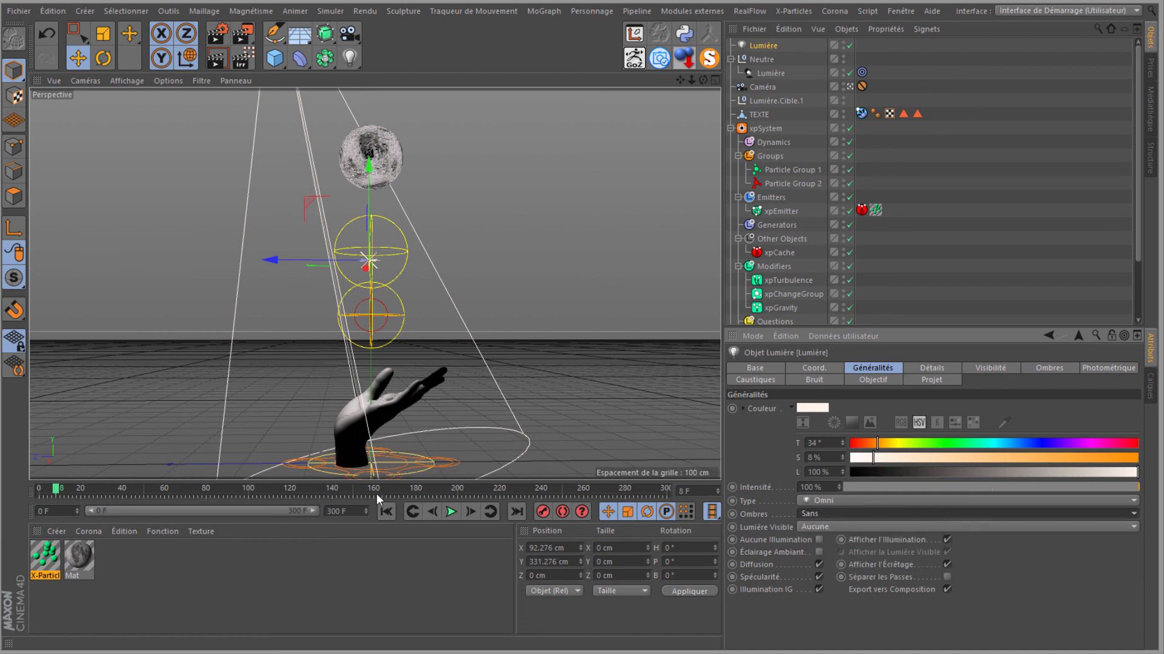
Set the omni light's intensity to 39%, rendering previews of frame 262 before and after the change
{"action": "left_click", "coordinate": [586, 489]}
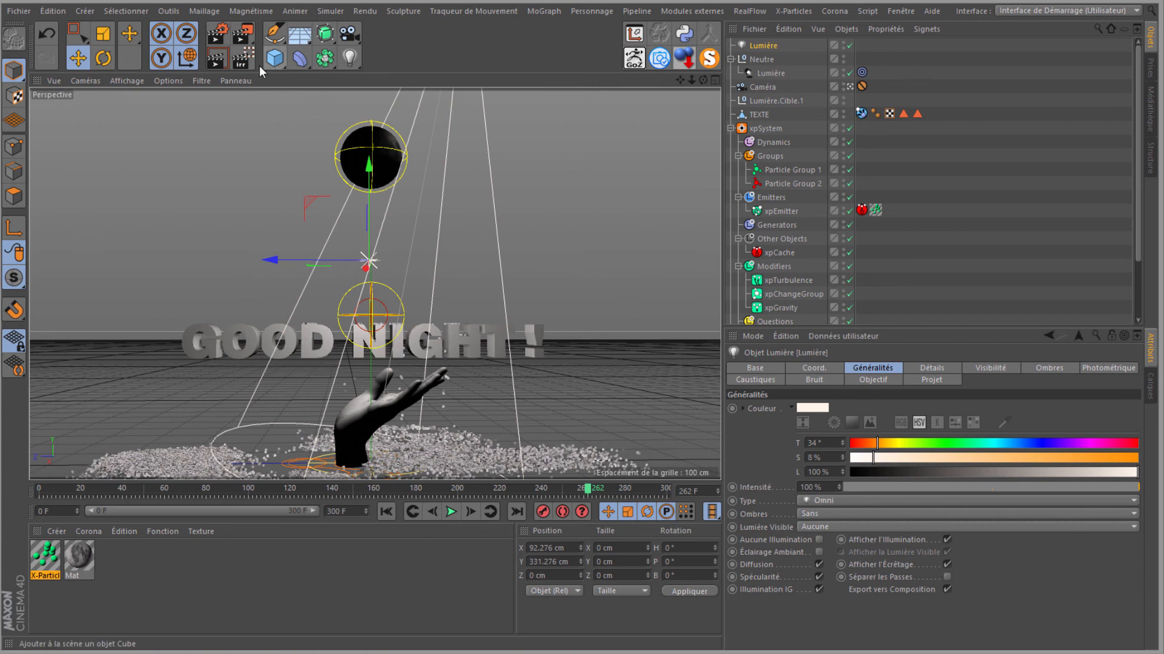
{"action": "left_click", "coordinate": [214, 60]}
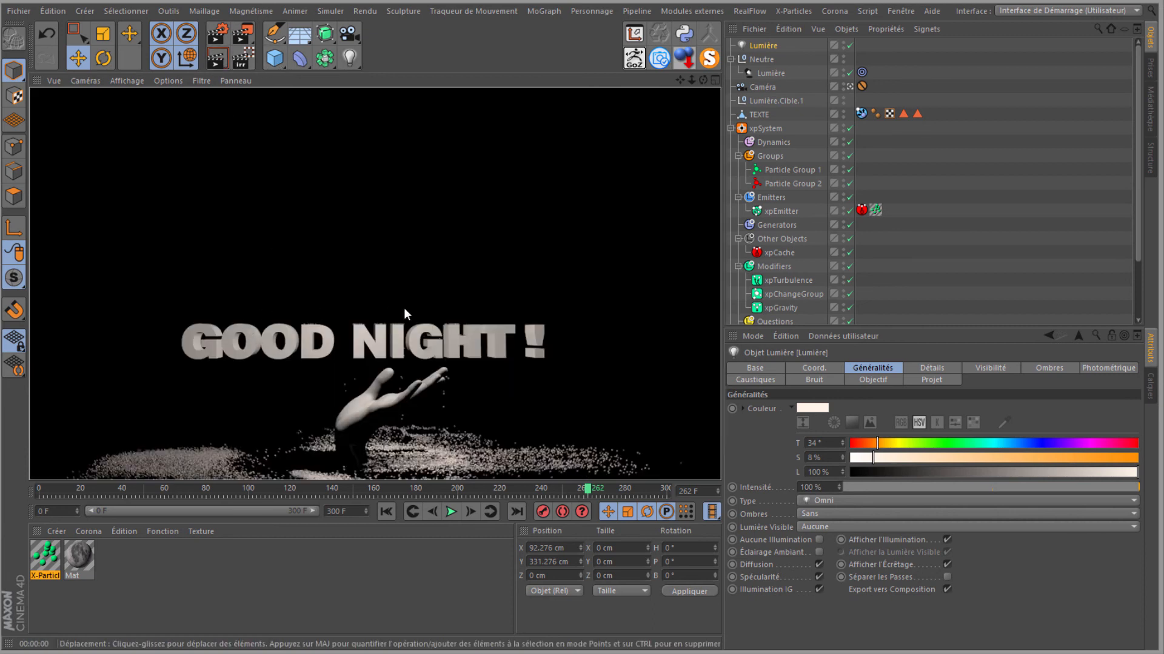
{"action": "left_click", "coordinate": [765, 47]}
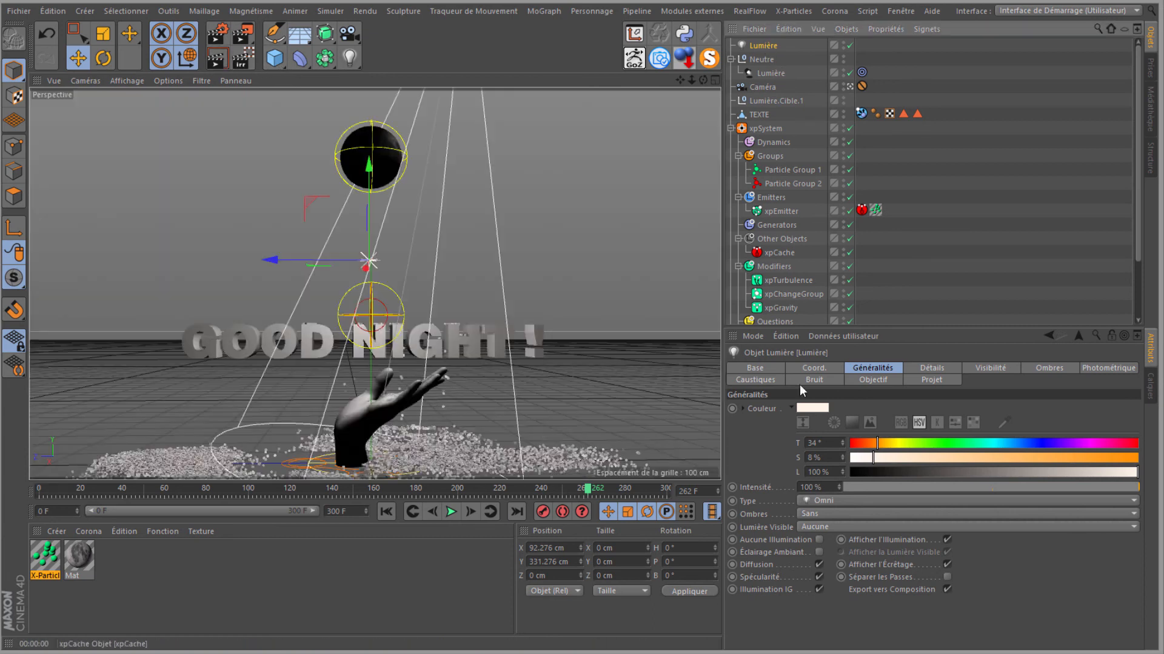
{"action": "left_click_drag", "start_coordinate": [863, 487], "coordinate": [958, 499]}
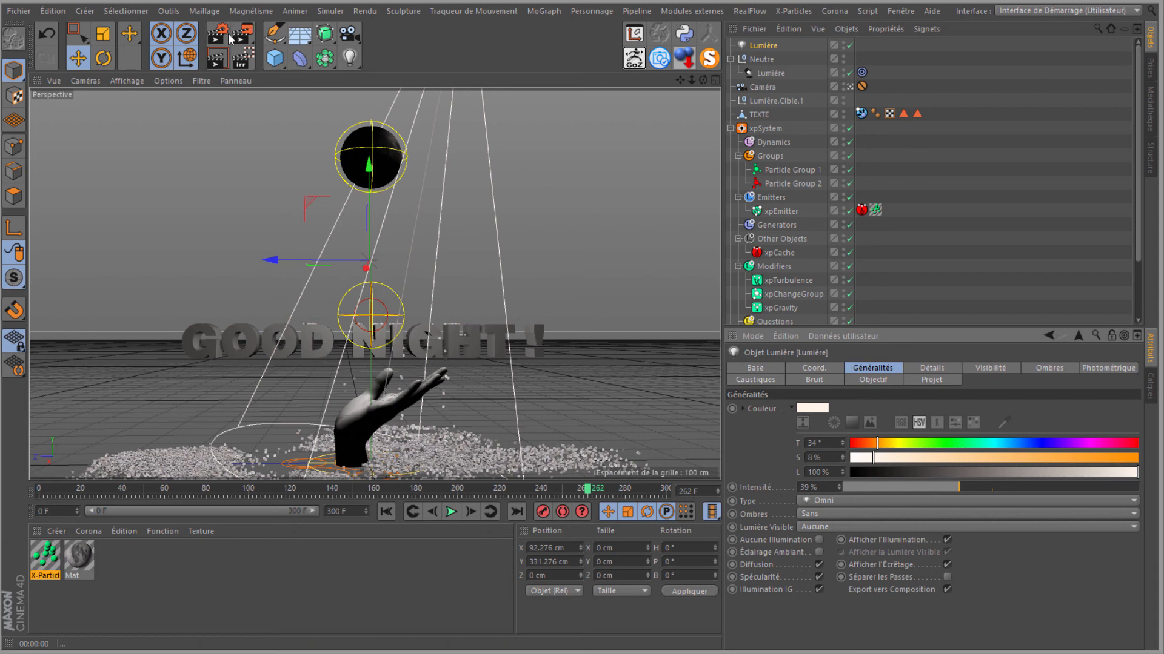
{"action": "left_click", "coordinate": [219, 61]}
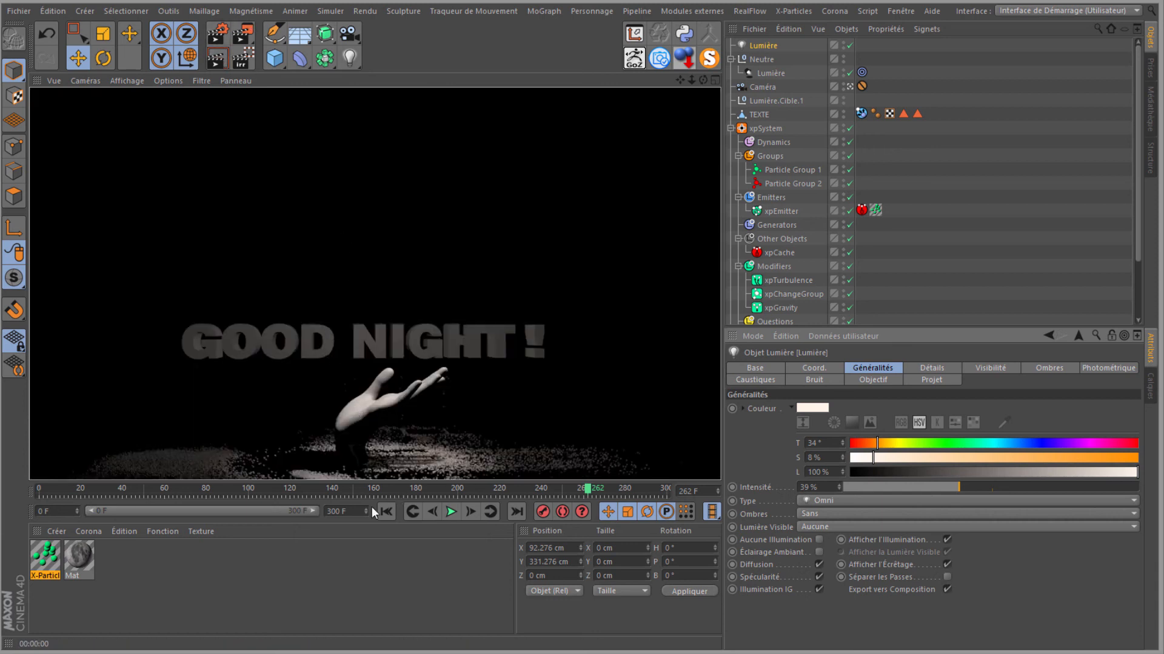
Return to the start of the animation, play it to frame 20, and render a preview there
{"action": "left_click", "coordinate": [386, 511]}
{"action": "left_click", "coordinate": [451, 511]}
{"action": "left_click", "coordinate": [452, 512]}
{"action": "left_click", "coordinate": [214, 64]}
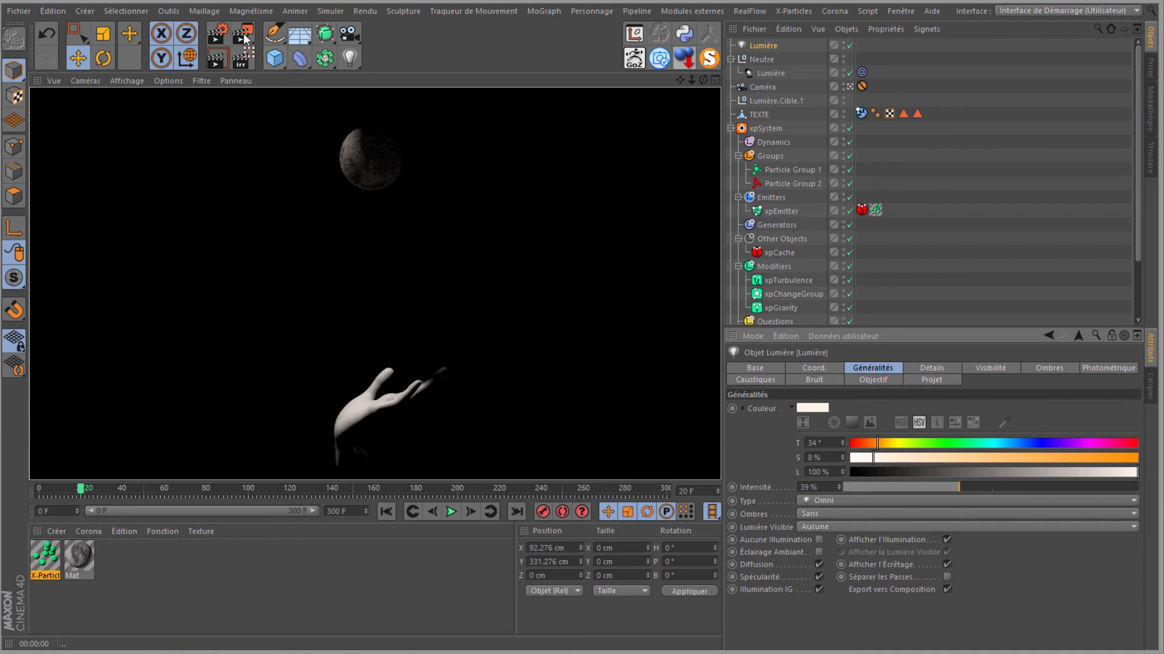
Set the render output range to all frames (Toutes les images) and check the image save path and format
{"action": "left_click", "coordinate": [217, 35]}
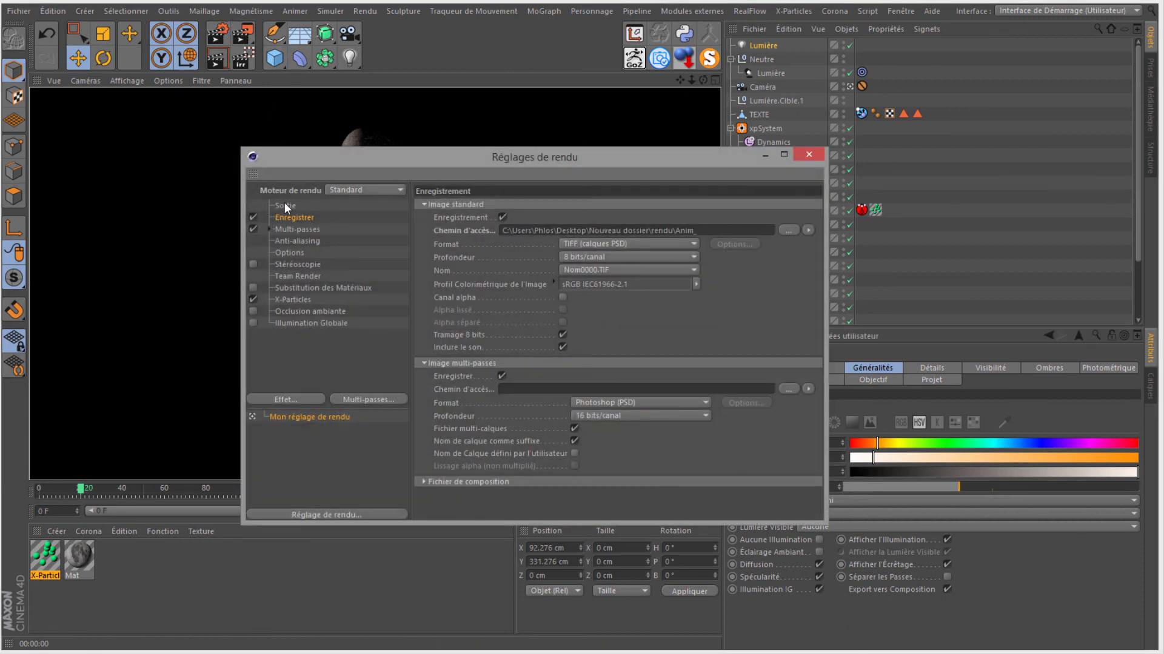
{"action": "left_click", "coordinate": [285, 206]}
{"action": "left_click", "coordinate": [605, 349]}
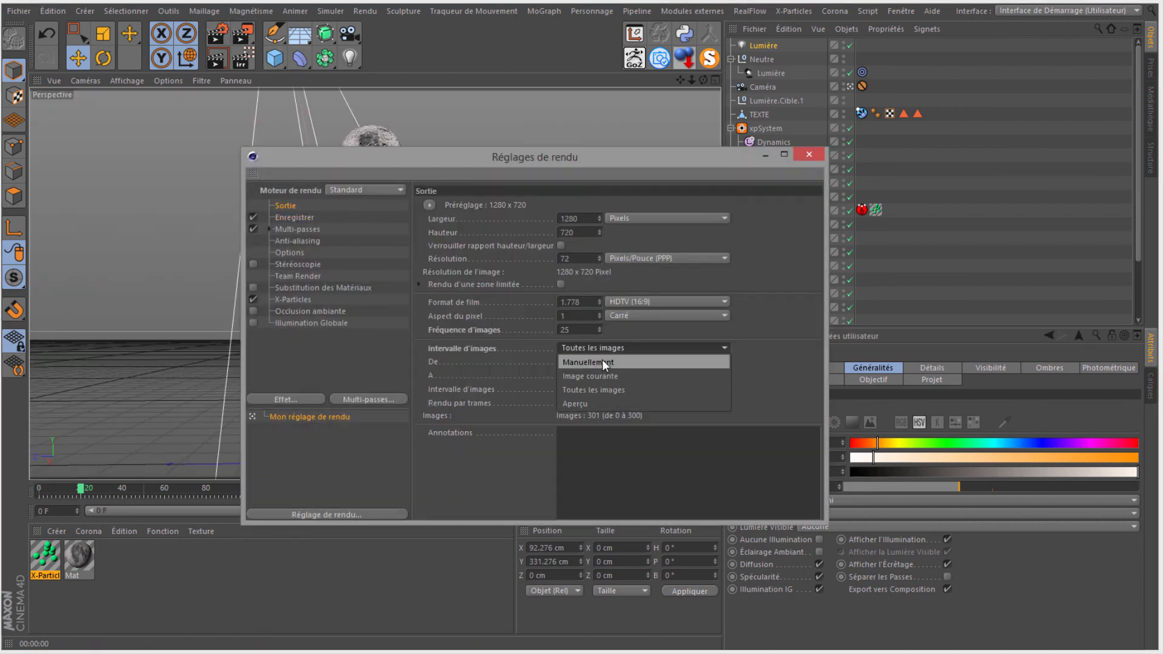
{"action": "left_click", "coordinate": [591, 389]}
{"action": "left_click", "coordinate": [290, 217]}
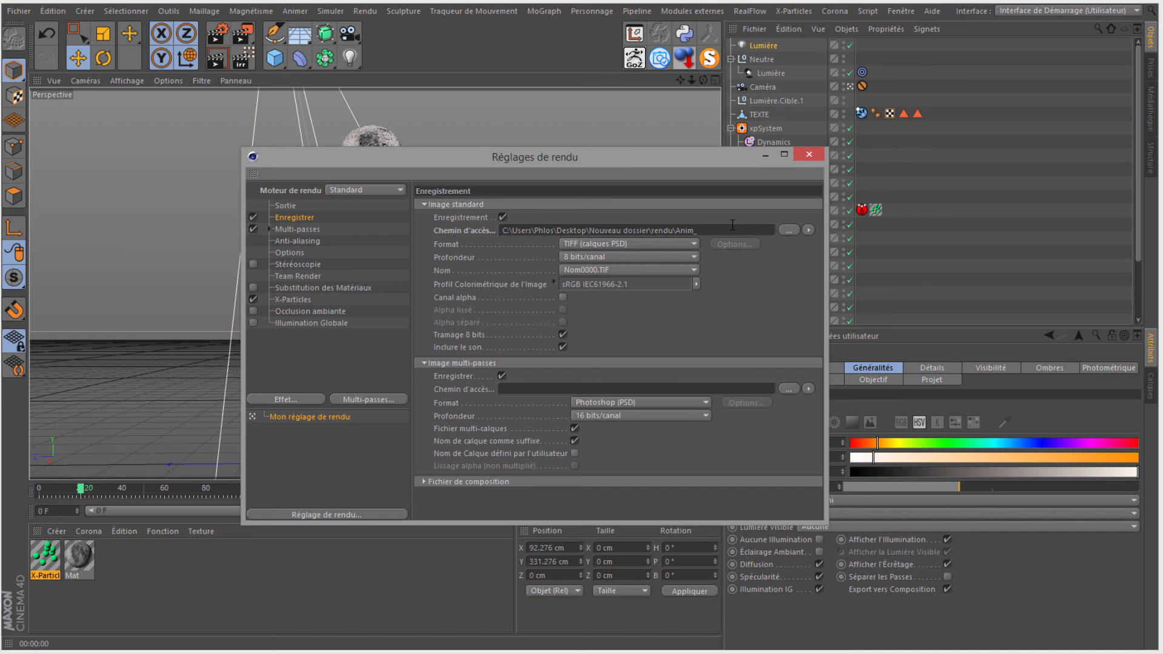
{"action": "double_click", "coordinate": [525, 233]}
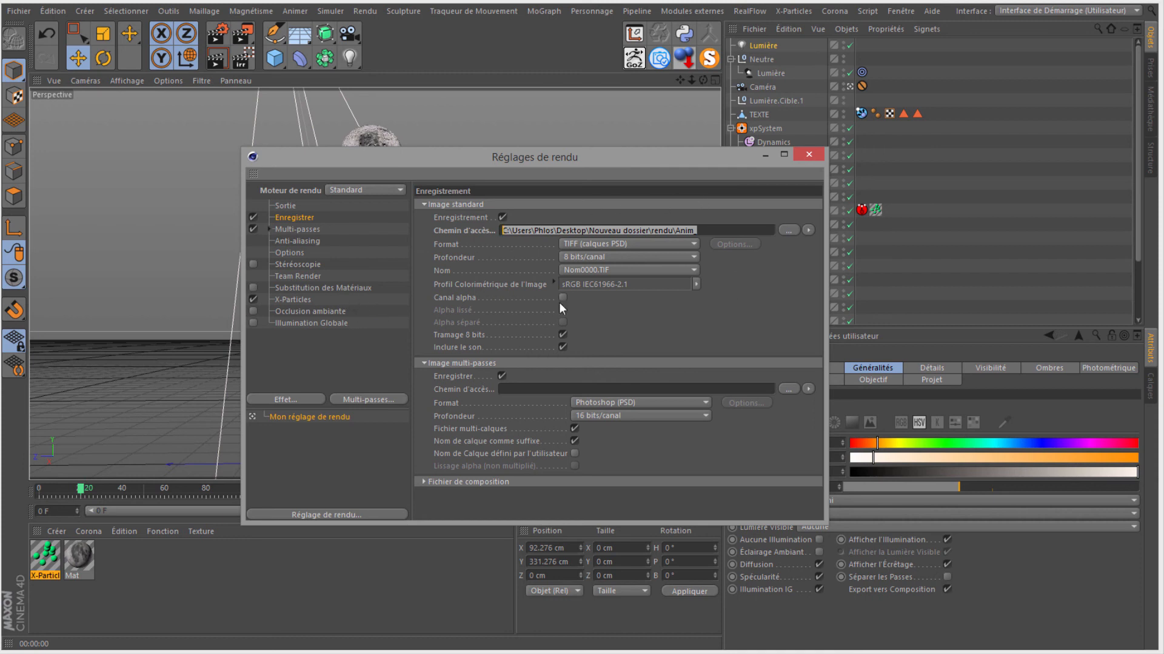
{"action": "left_click", "coordinate": [810, 156]}
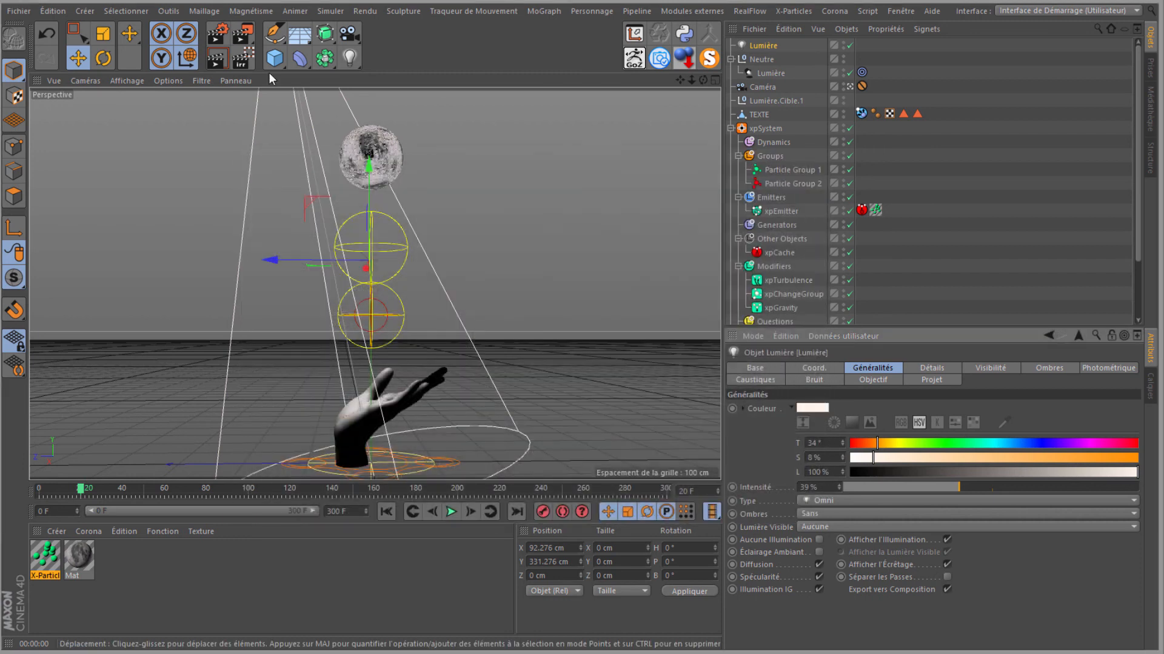
{"action": "left_click", "coordinate": [244, 36]}
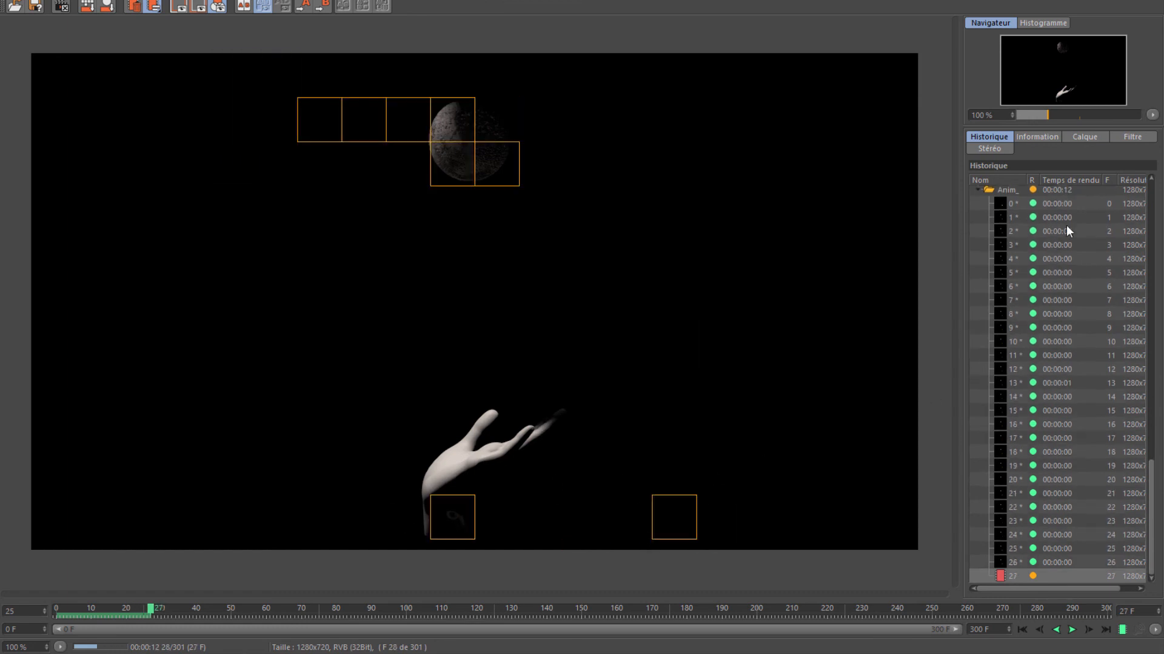
{"action": "key", "text": "Escape"}
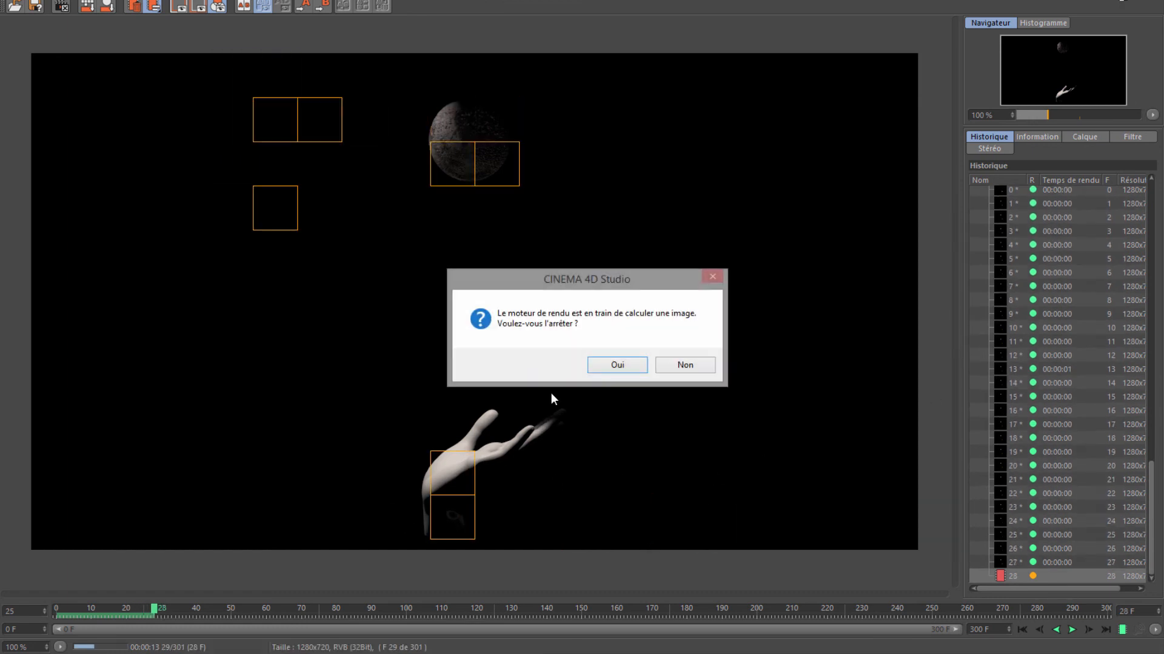
{"action": "left_click", "coordinate": [631, 367]}
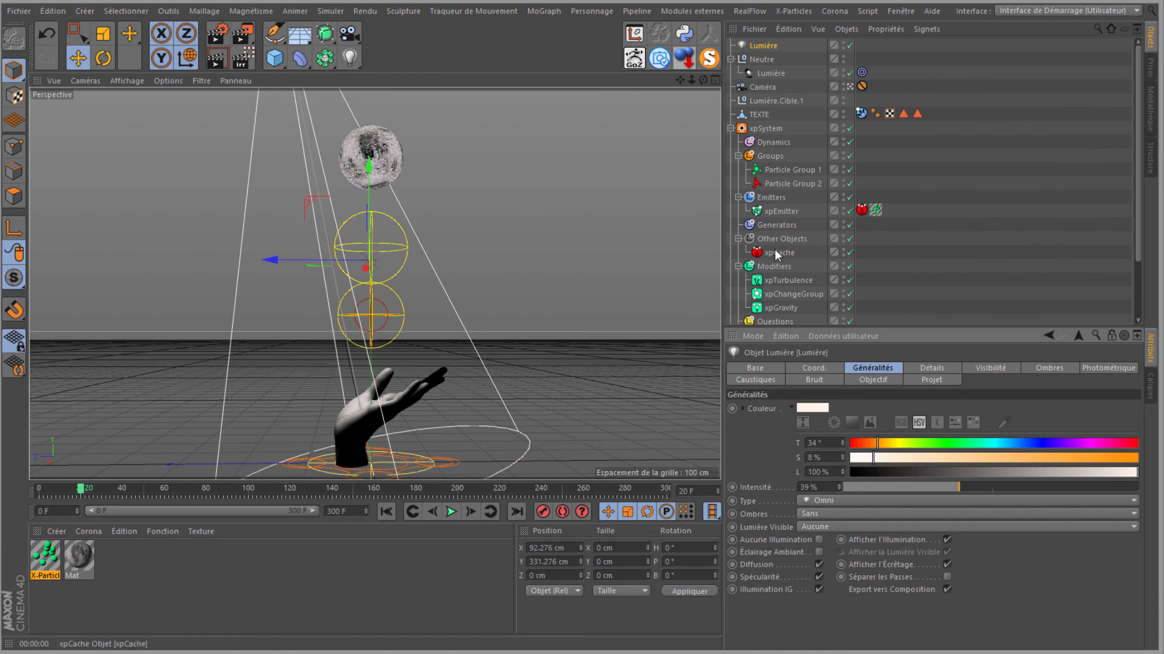
Enable the Plan floor object's visibility in renders and preview the result at frame 20
{"action": "scroll", "coordinate": [799, 293], "scroll_direction": "down", "scroll_amount": 3}
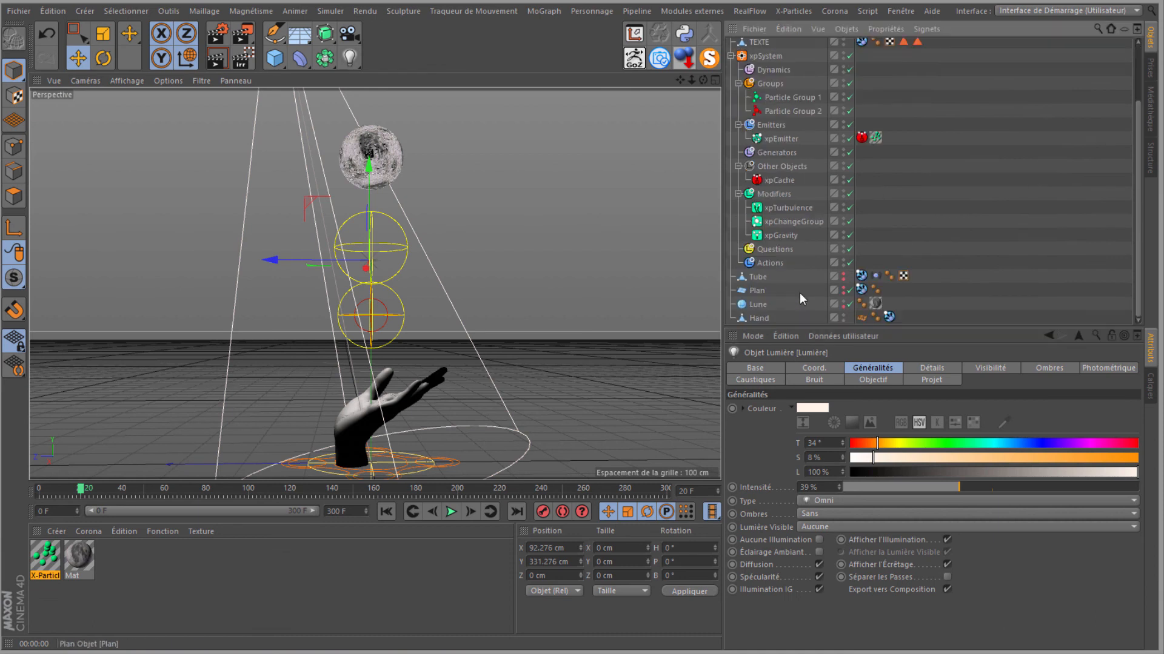
{"action": "left_click", "coordinate": [843, 291]}
{"action": "left_click", "coordinate": [216, 59]}
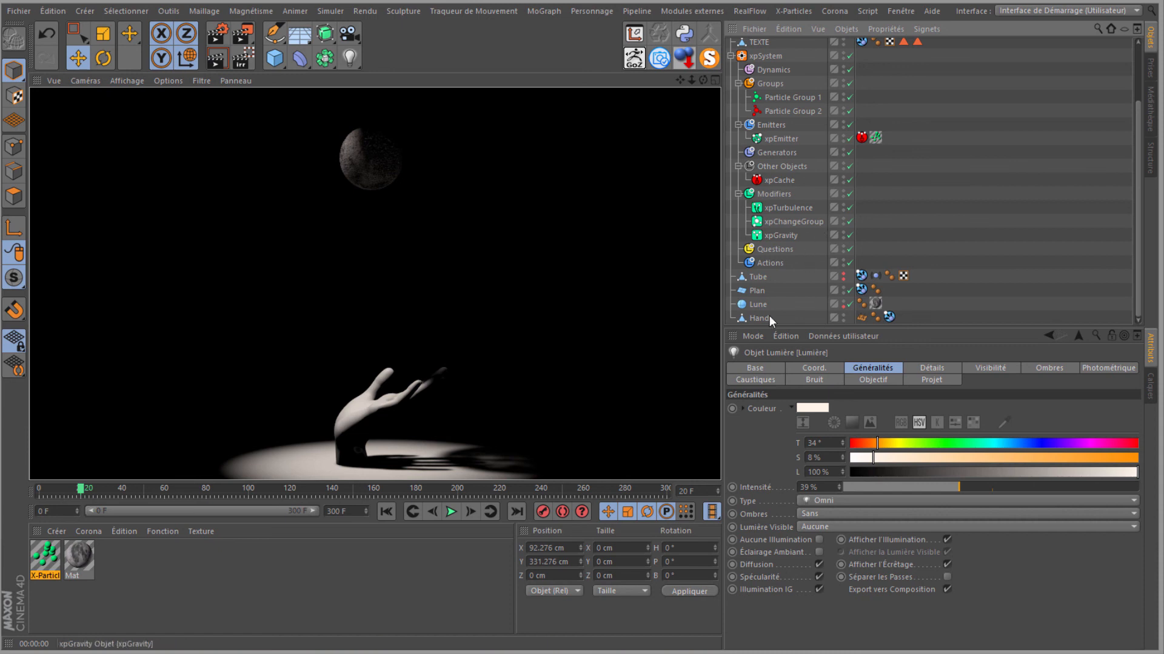
Render the full animation from frame 0 to 300 and play back the rendered sequence
{"action": "left_click", "coordinate": [243, 34]}
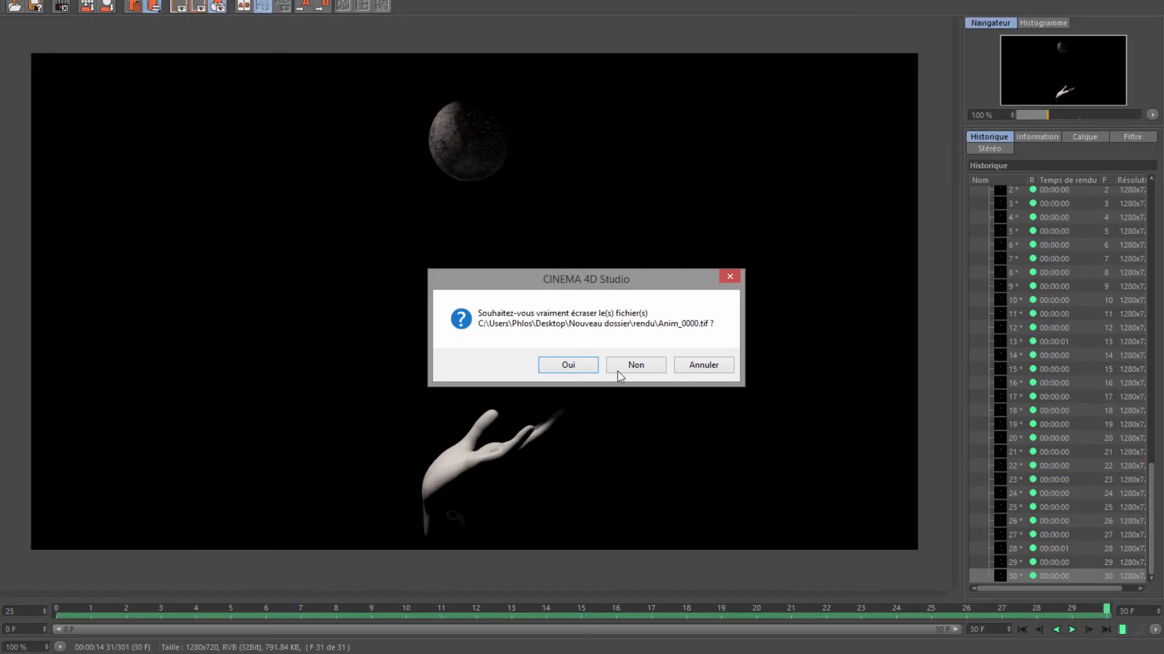
{"action": "left_click", "coordinate": [619, 371]}
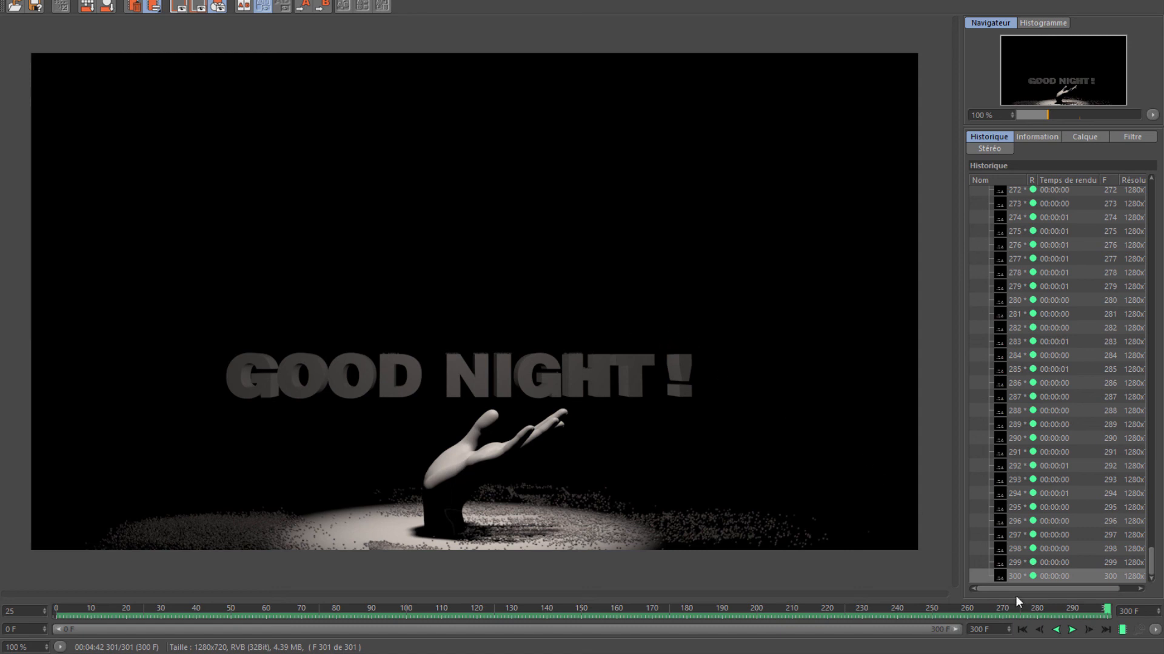
{"action": "left_click", "coordinate": [1071, 631]}
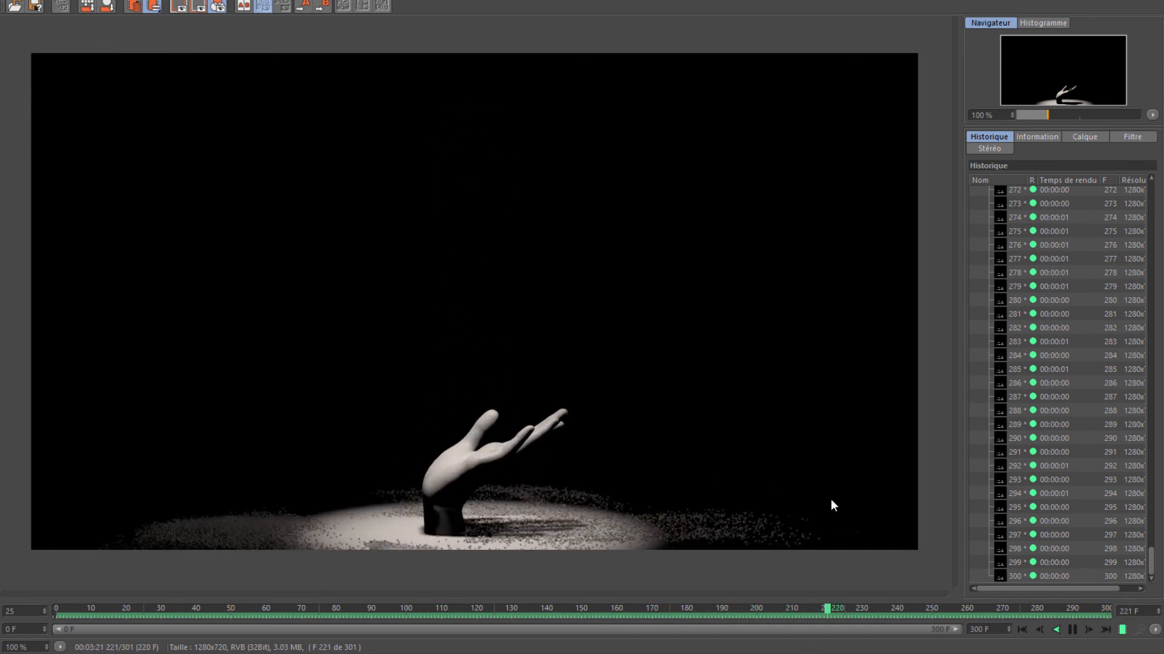
{"action": "left_click", "coordinate": [1072, 631]}
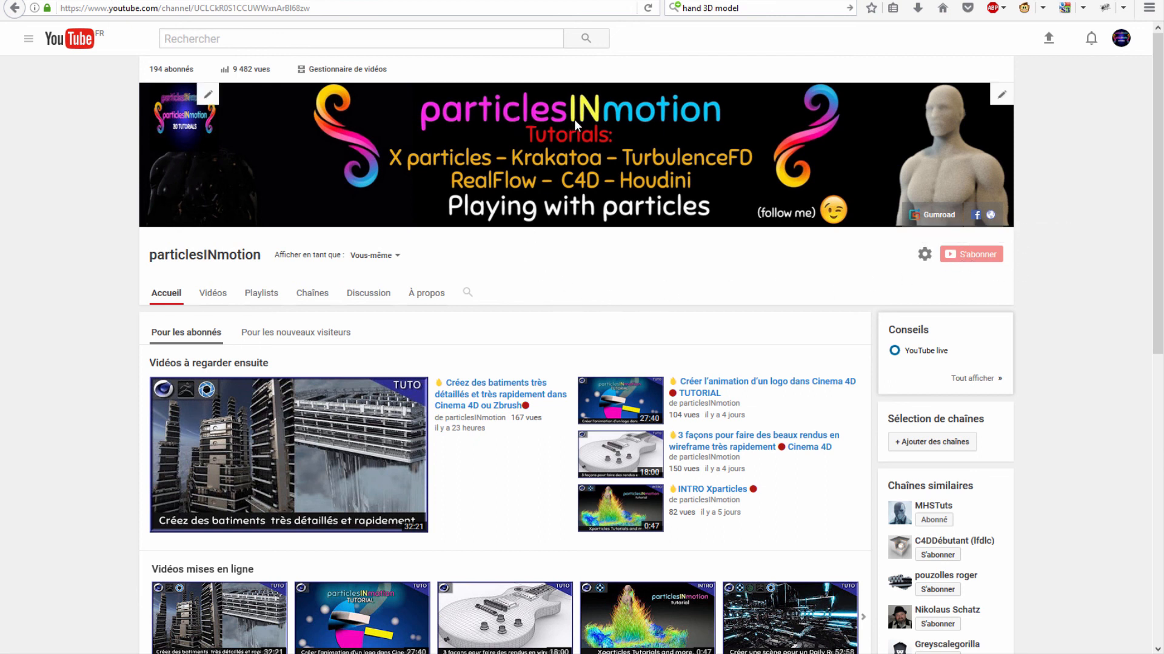
Switch to the particlesINmotion YouTube channel in the browser and look through its list of uploaded videos
{"action": "scroll", "coordinate": [406, 377], "scroll_direction": "down", "scroll_amount": 3}
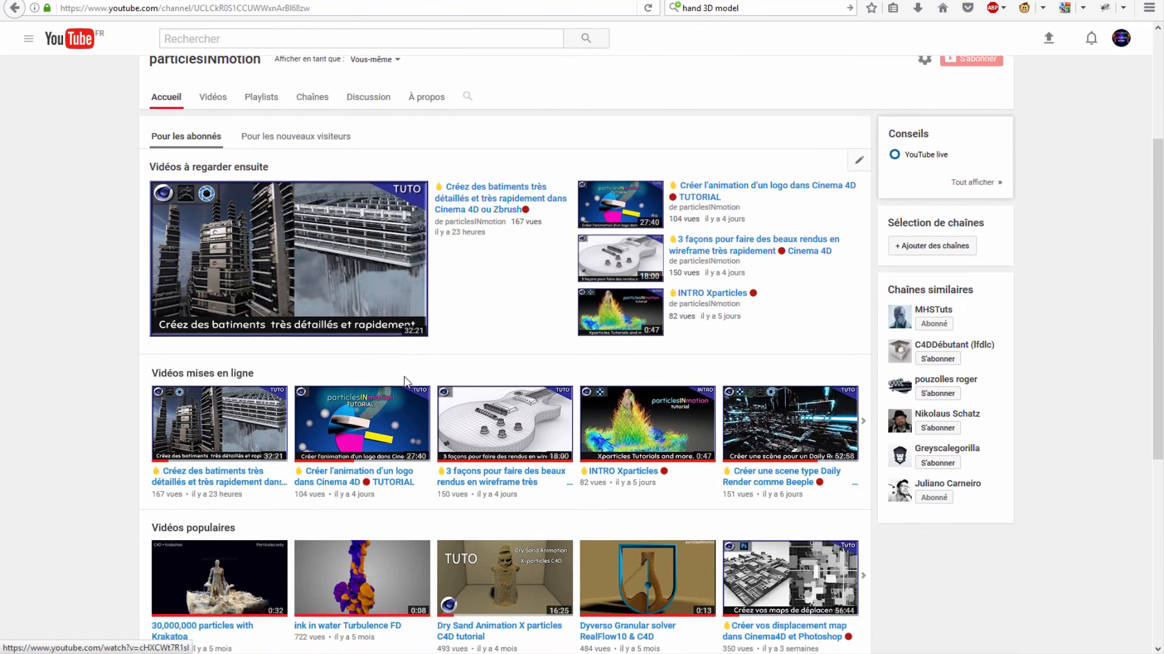
{"action": "left_click", "coordinate": [213, 109]}
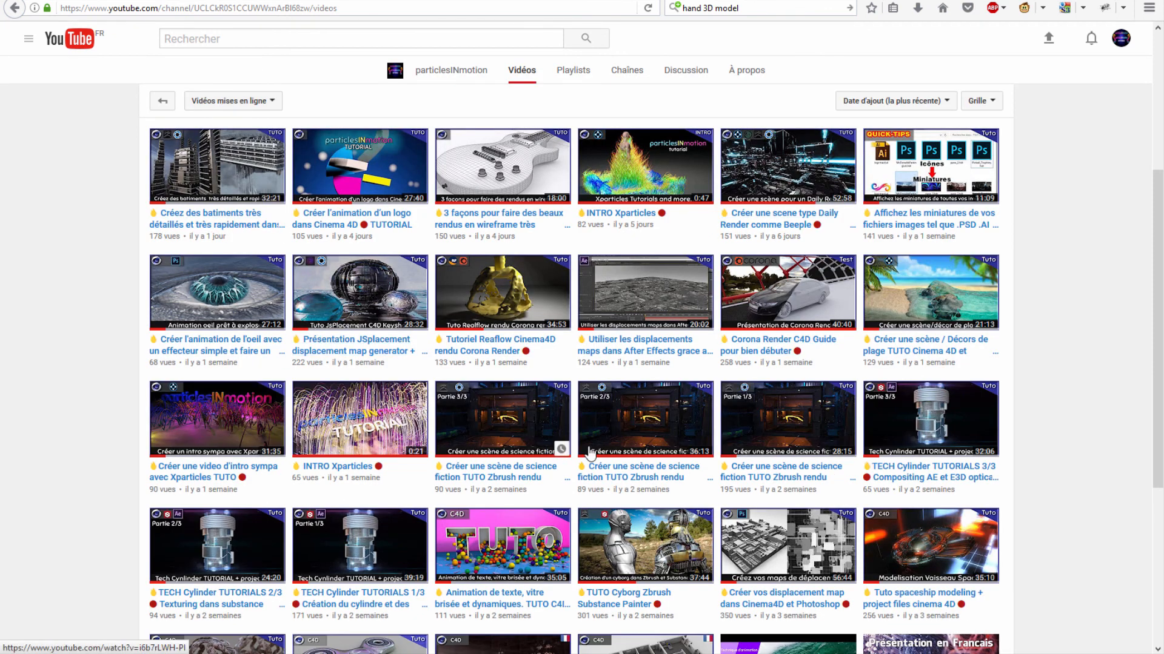
{"action": "scroll", "coordinate": [491, 458], "scroll_direction": "down", "scroll_amount": 3}
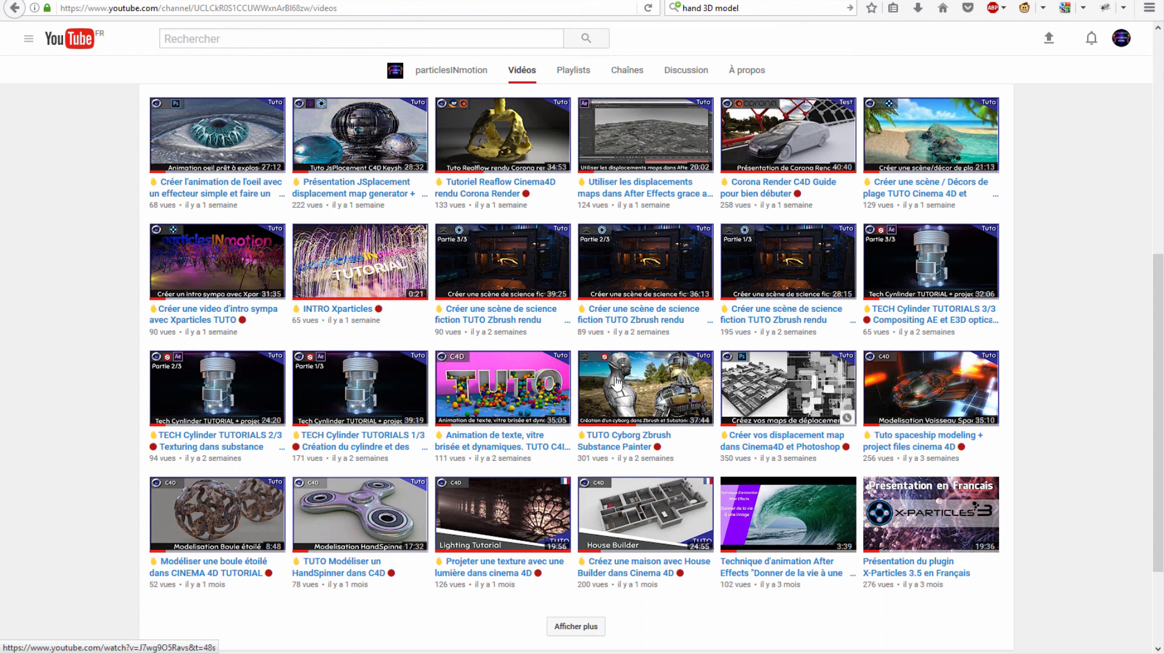
{"action": "scroll", "coordinate": [576, 418], "scroll_direction": "down", "scroll_amount": 2}
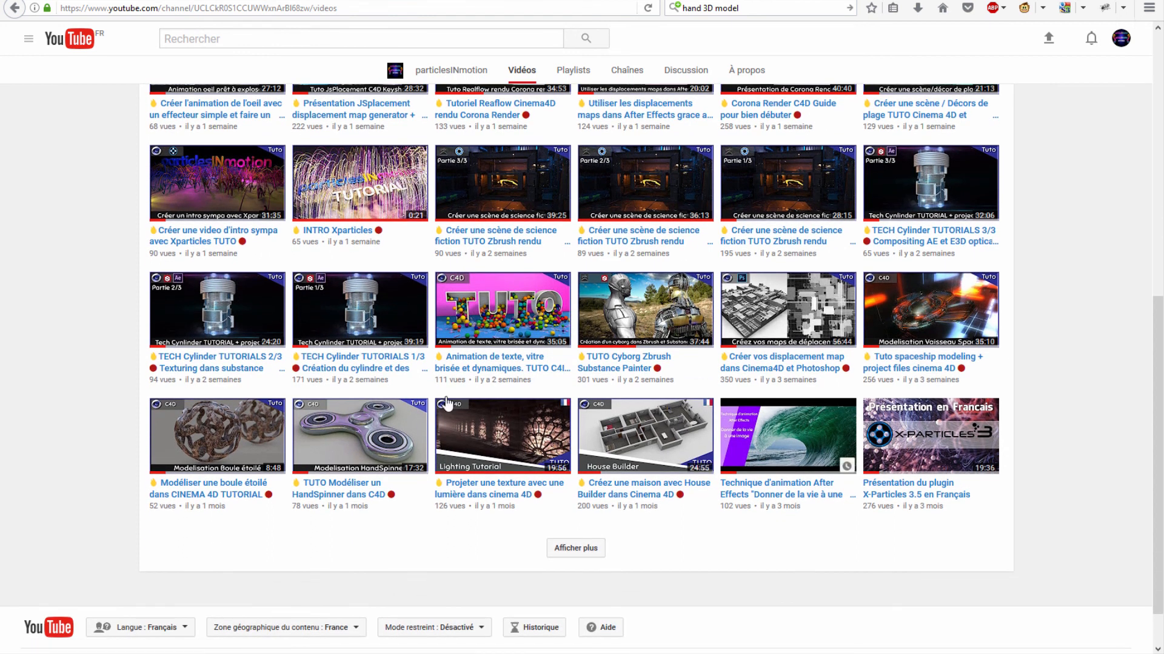
{"action": "scroll", "coordinate": [485, 315], "scroll_direction": "up", "scroll_amount": 2}
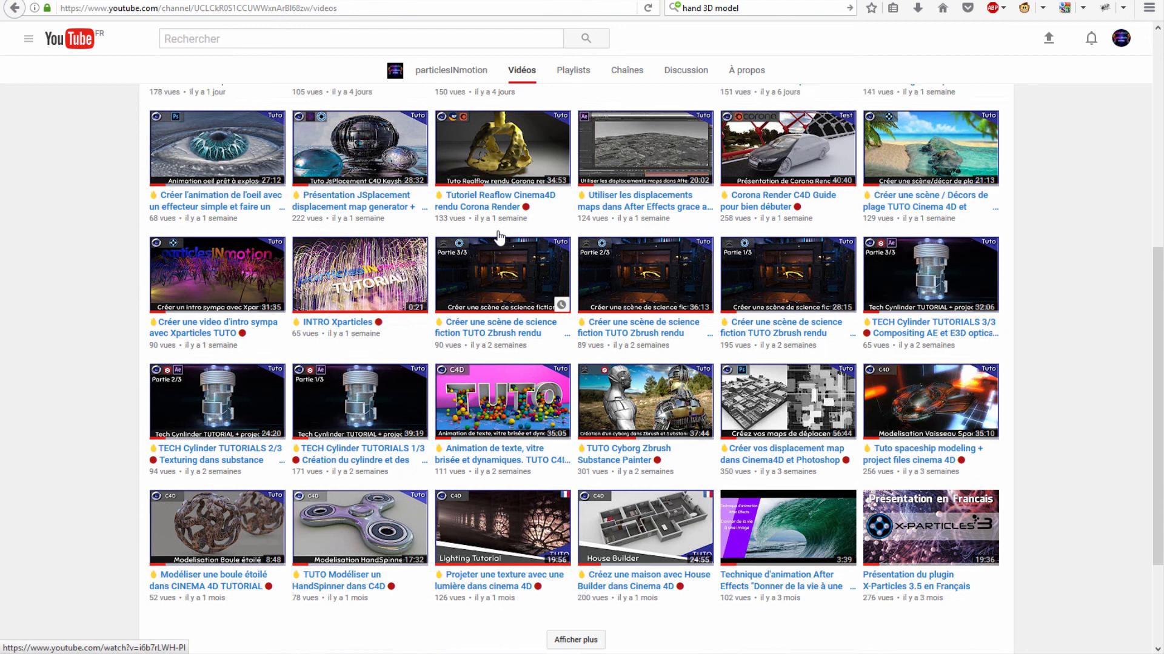
{"action": "scroll", "coordinate": [498, 237], "scroll_direction": "up", "scroll_amount": 6}
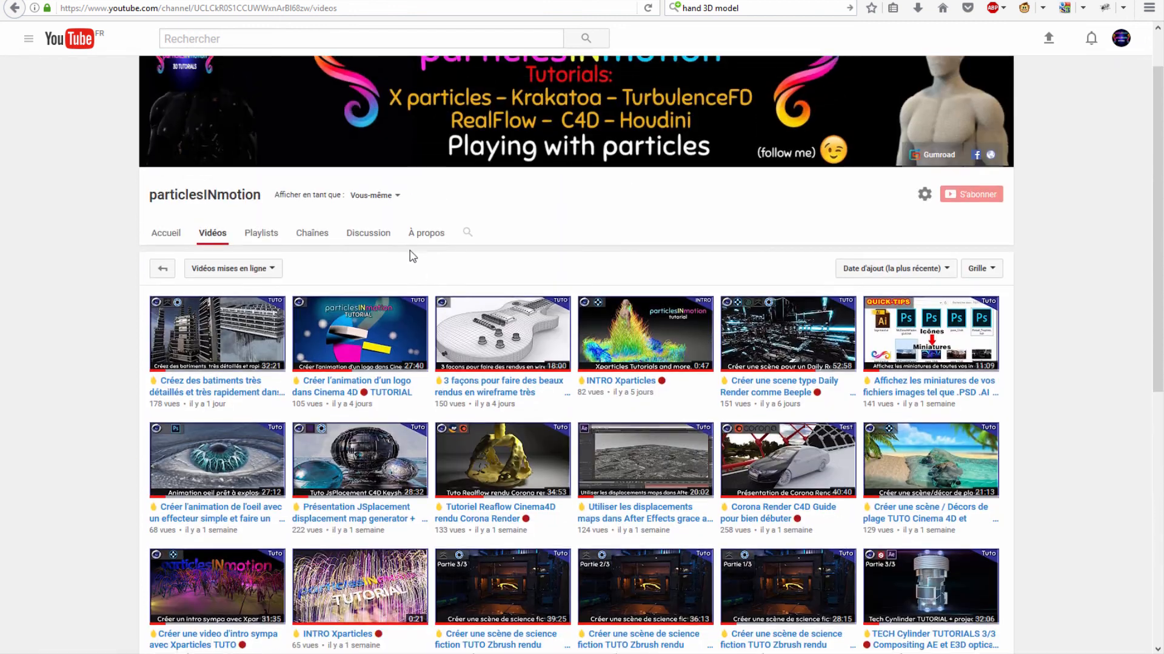